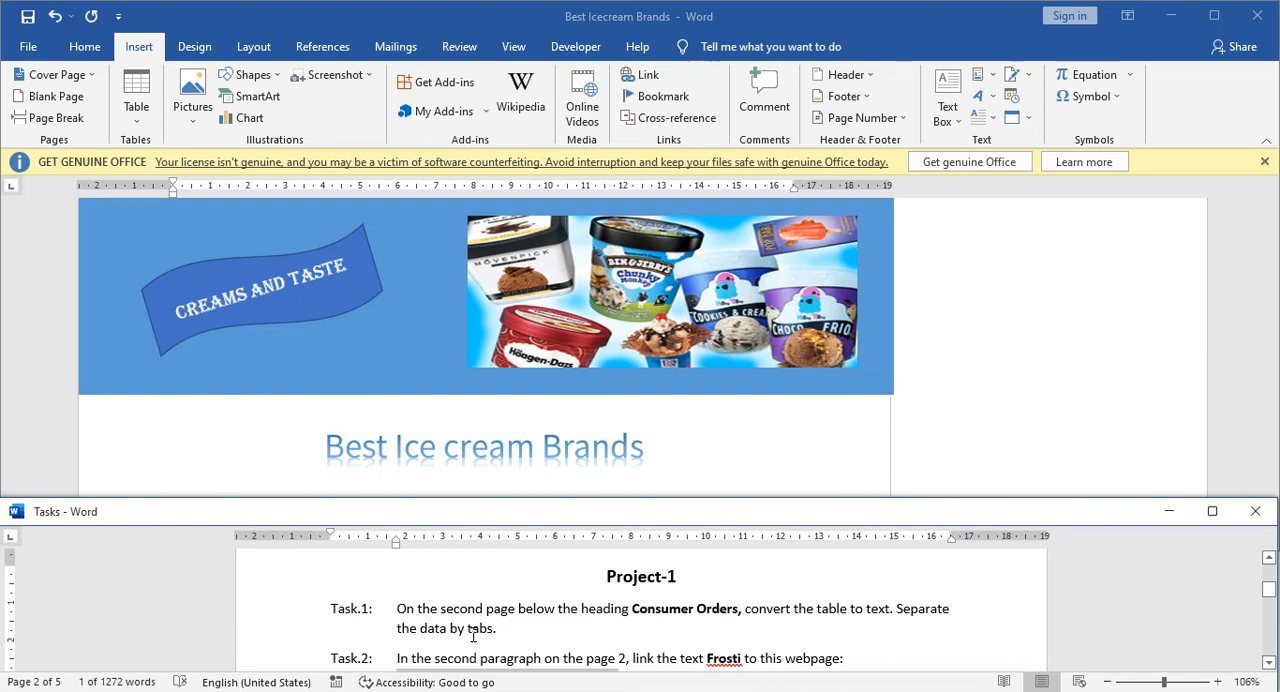
Switch to the Best Icecream Brands document and undo the last change.
click(389, 432)
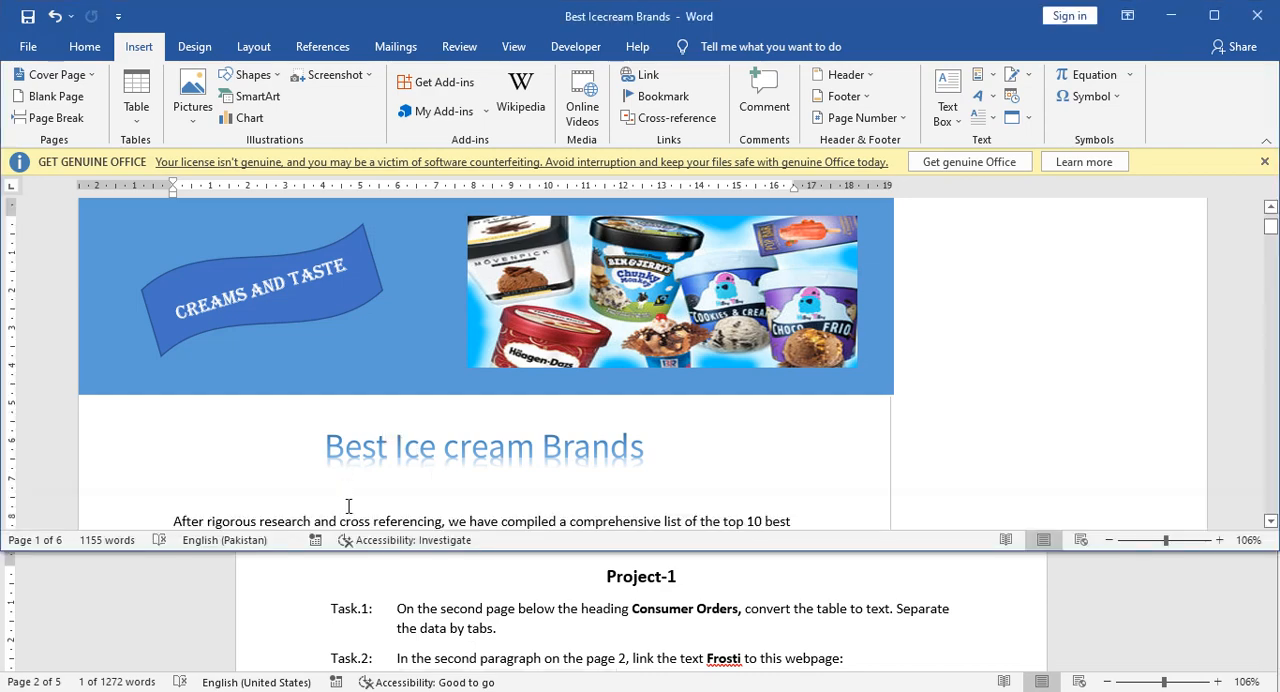
key(ctrl+z)
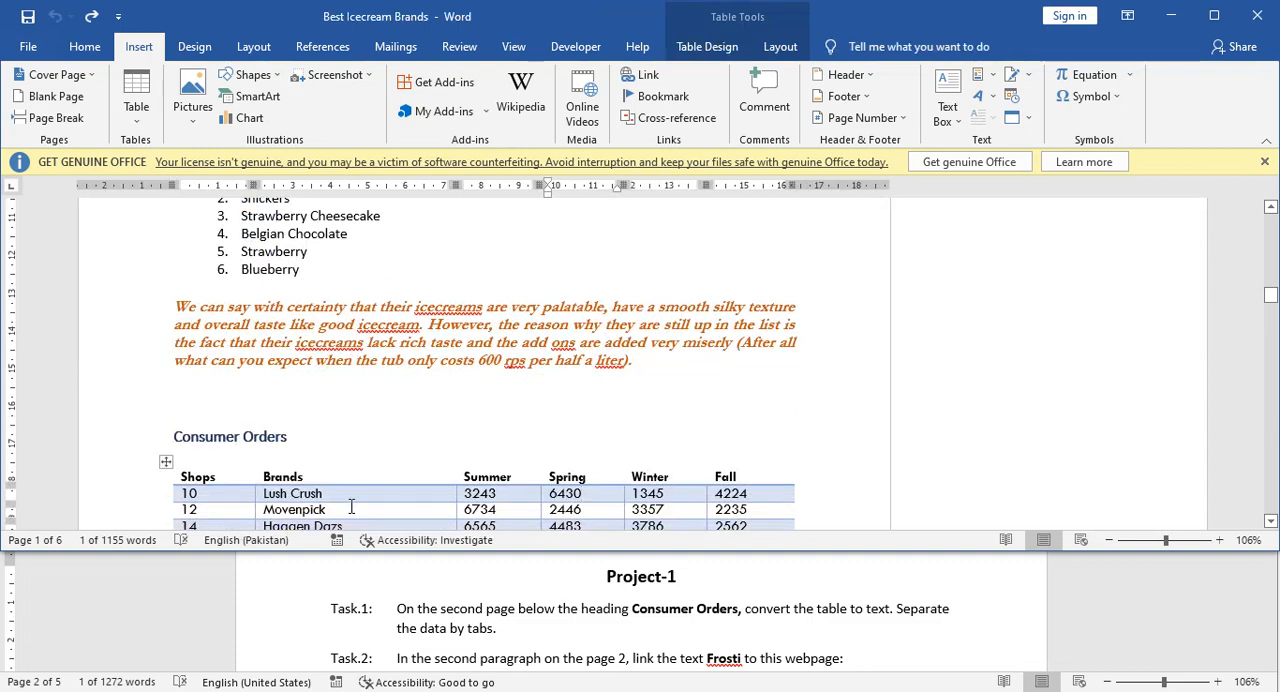
scroll(354, 432, down, 2)
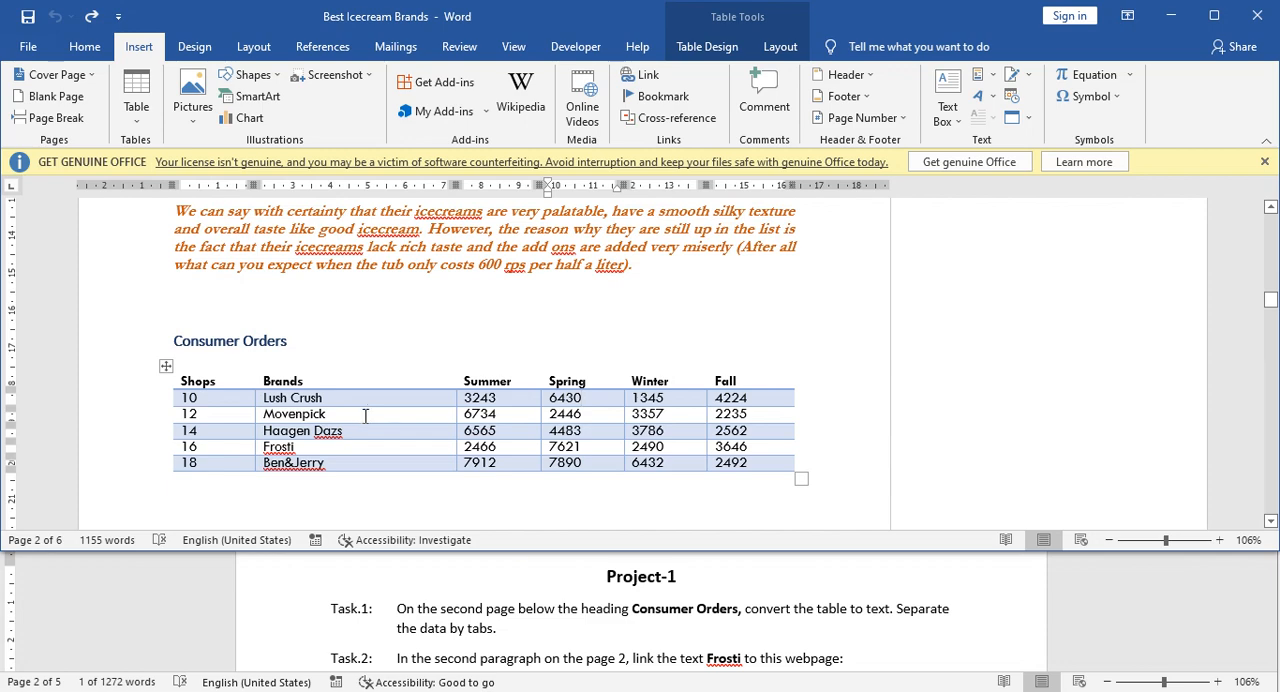
Convert the table below the Consumer Orders heading on page 2 to text separated by tabs.
click(364, 414)
click(163, 365)
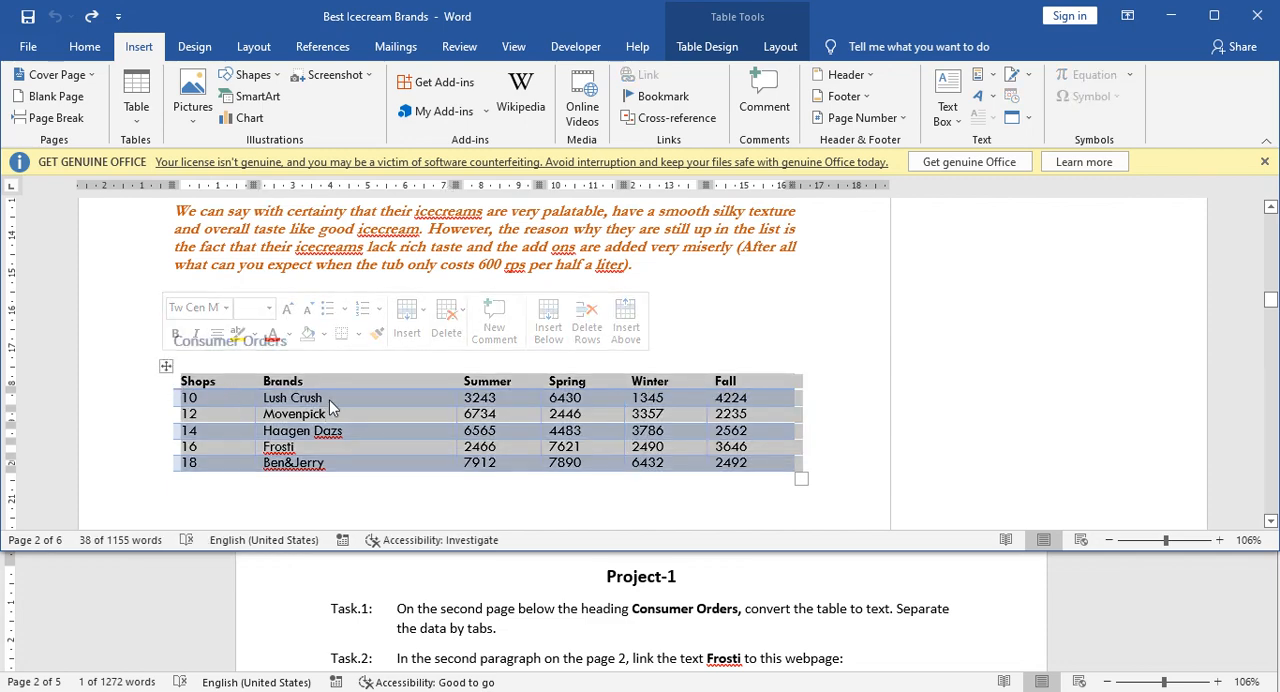
click(408, 401)
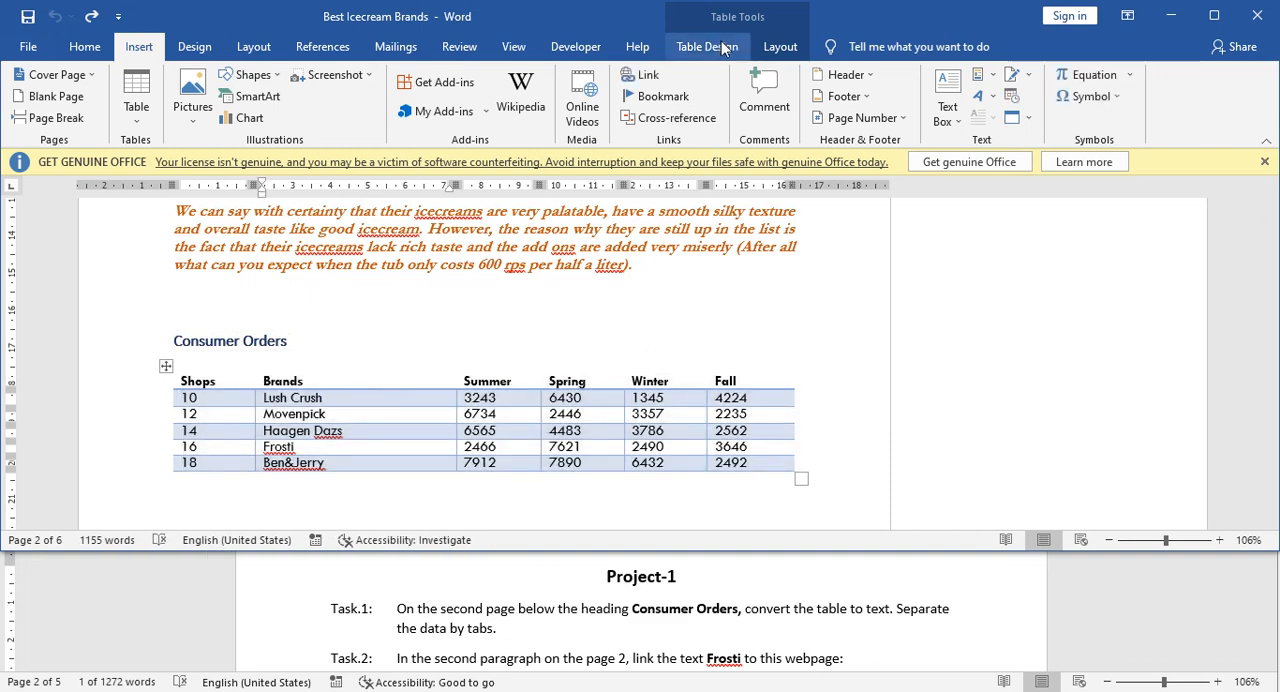
click(781, 48)
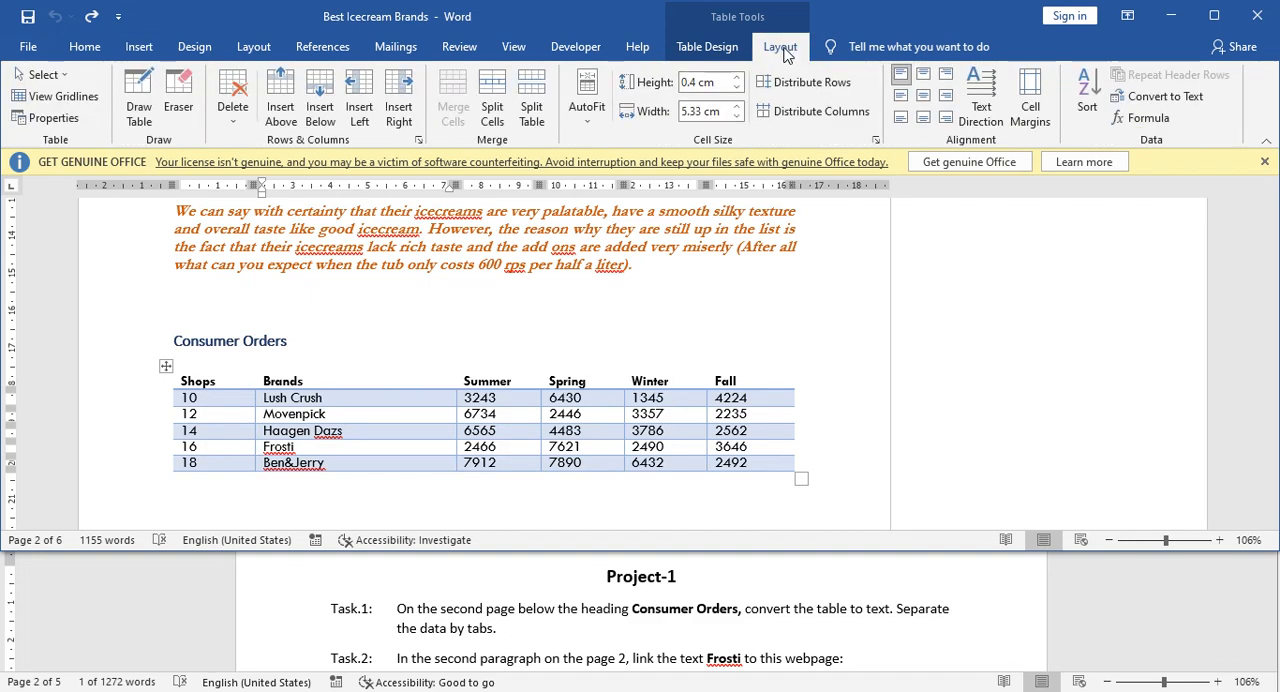
click(1166, 97)
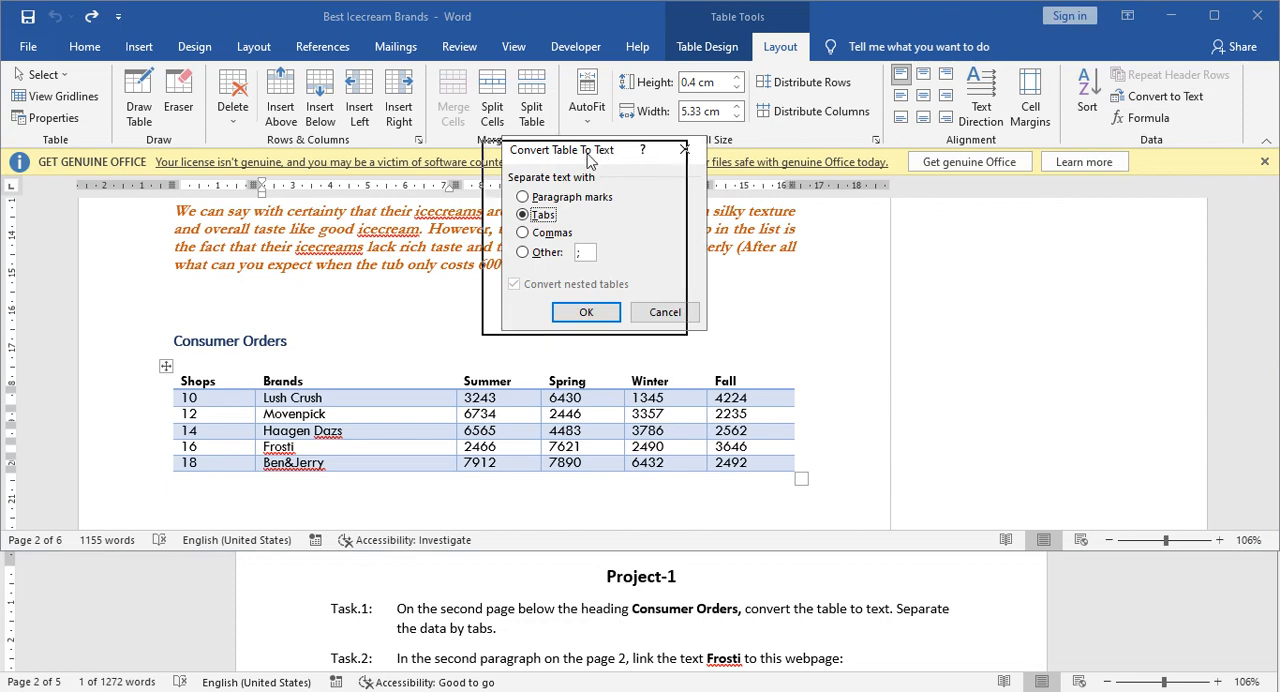
drag(608, 157, 588, 162)
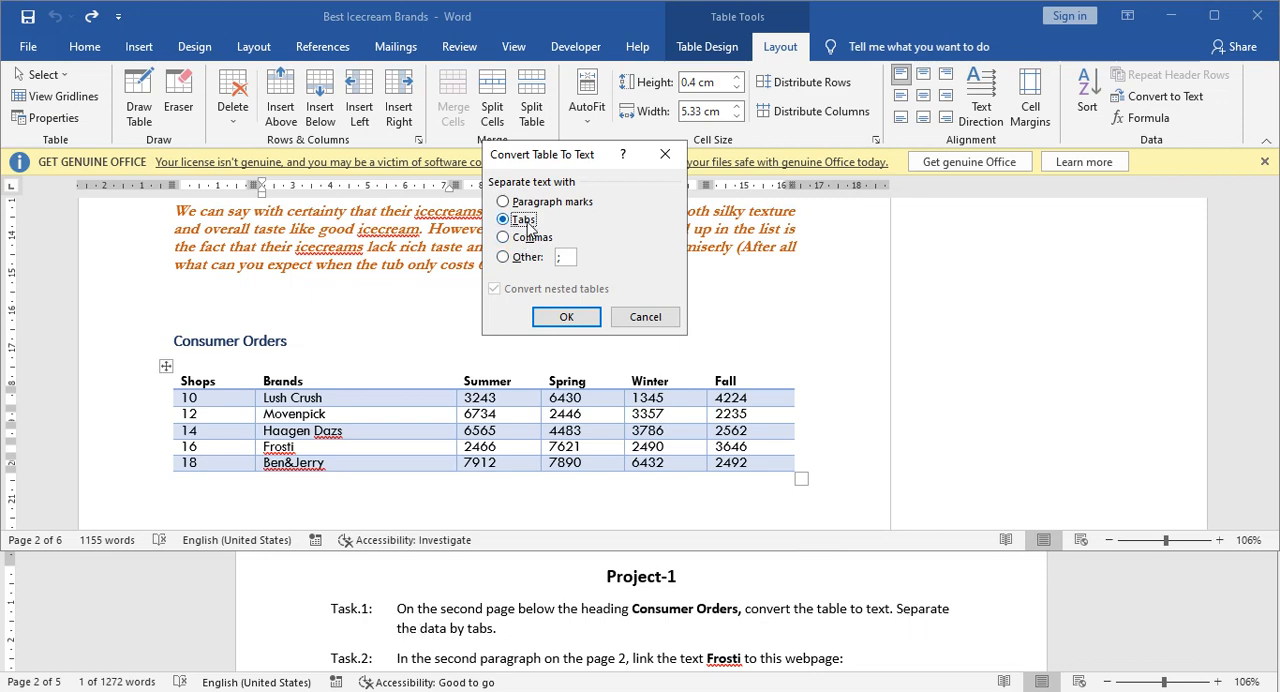
click(567, 317)
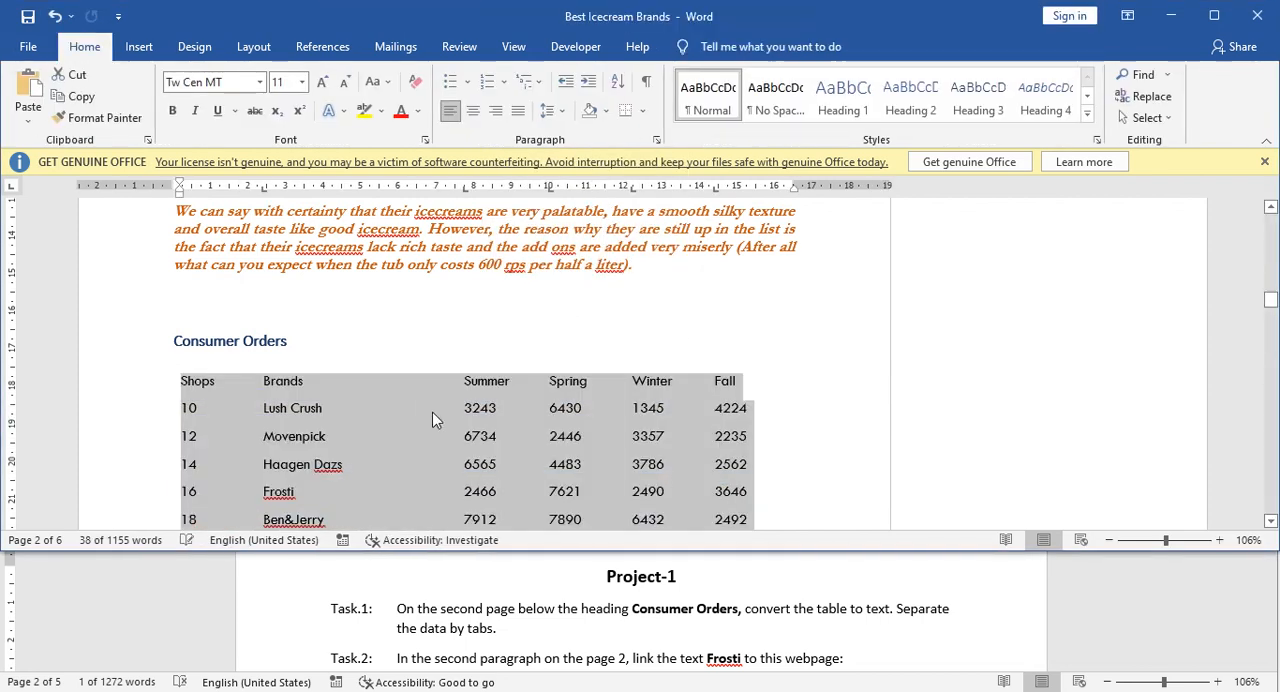
click(432, 412)
scroll(431, 399, down, 2)
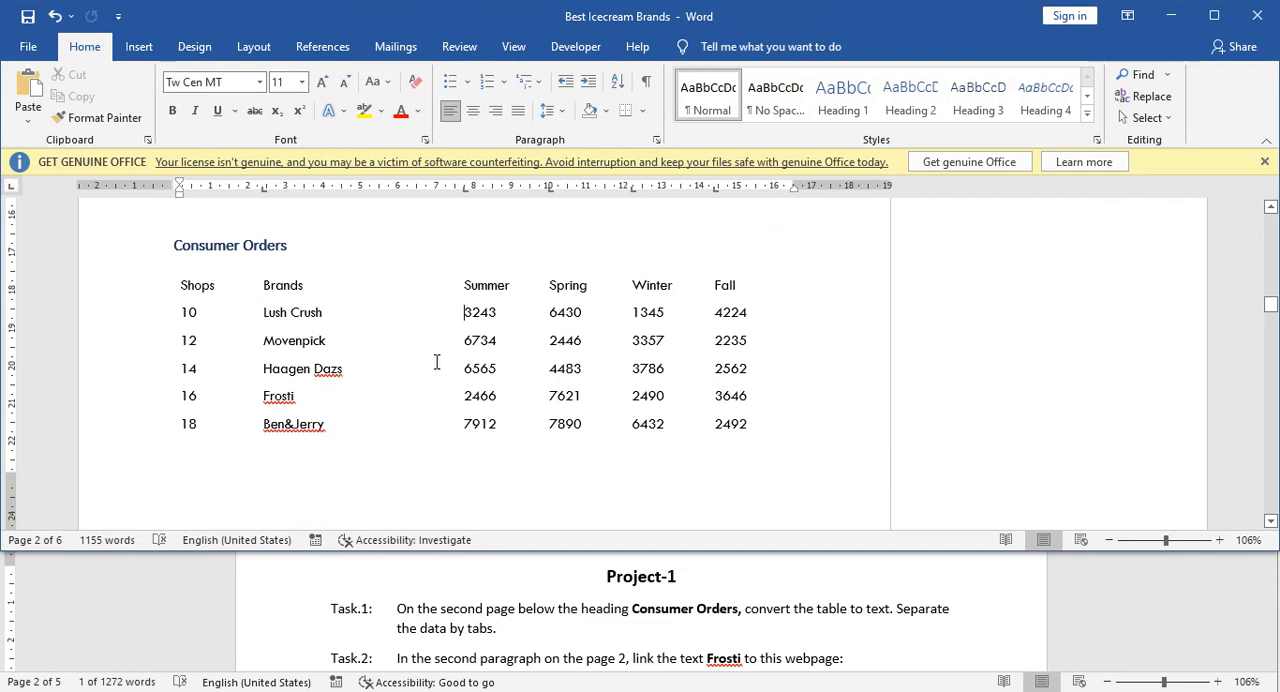
Read Task 2 in the Tasks document, including the web address given for the Frosti link.
click(525, 617)
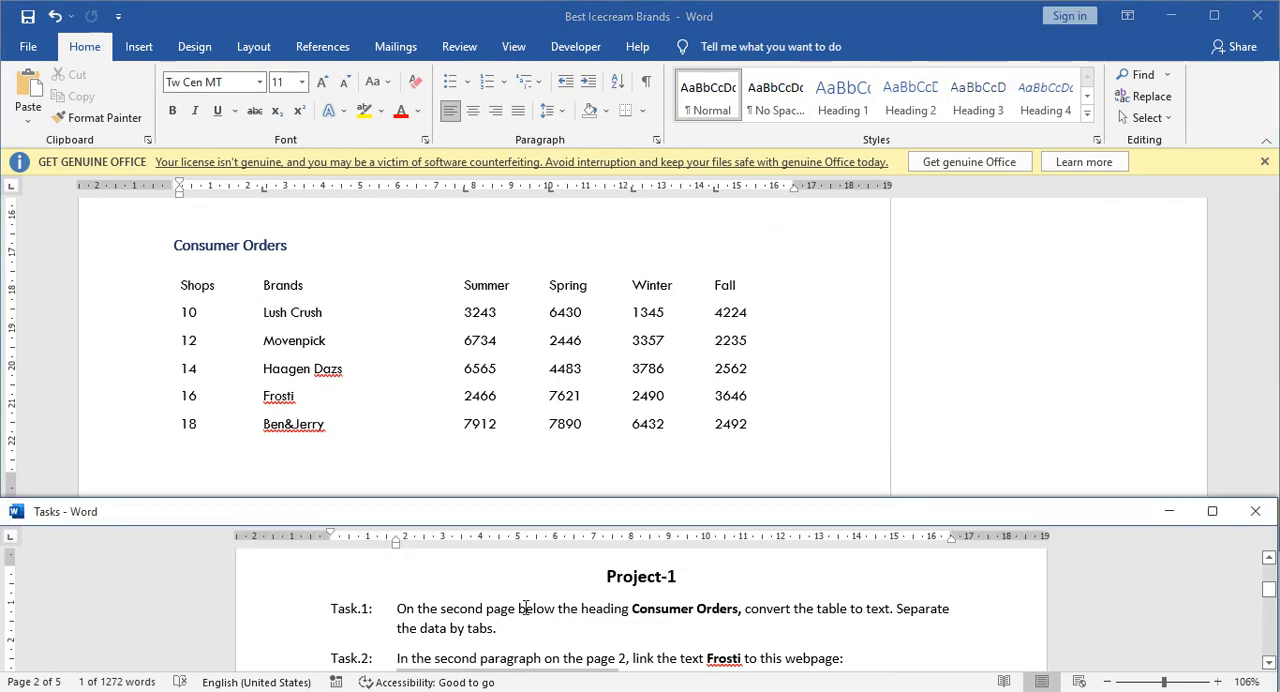
scroll(523, 612, down, 1)
scroll(520, 607, down, 1)
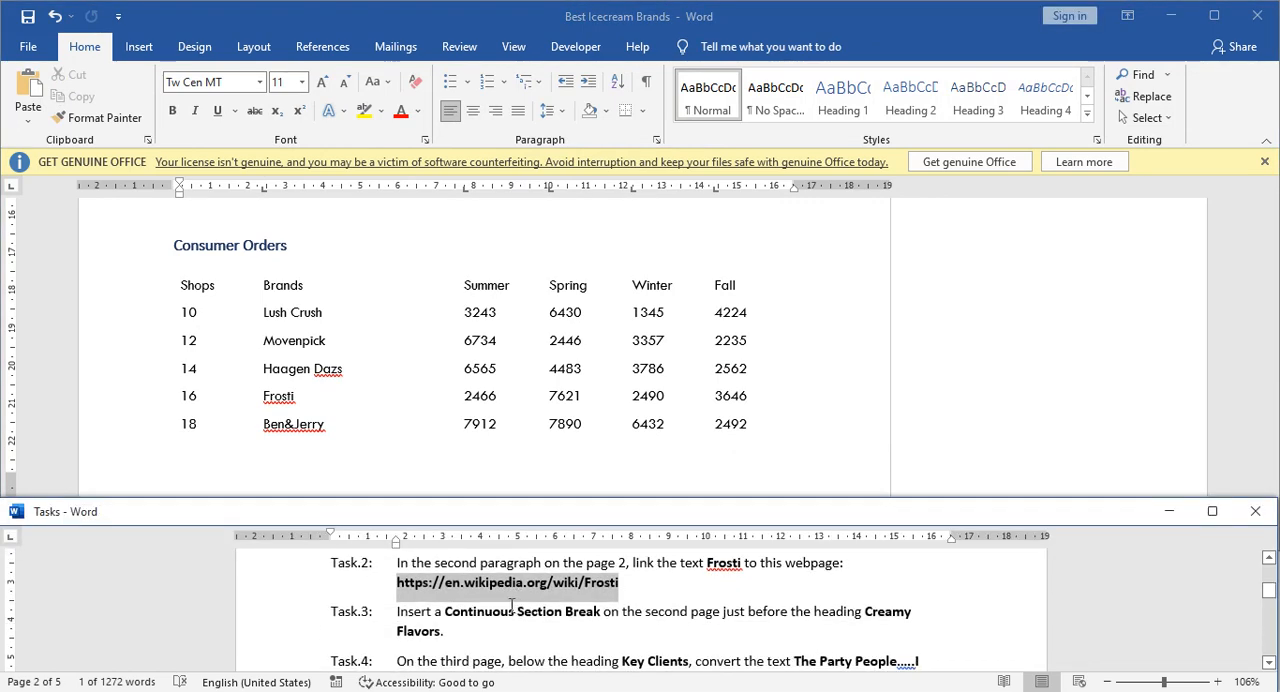
click(408, 564)
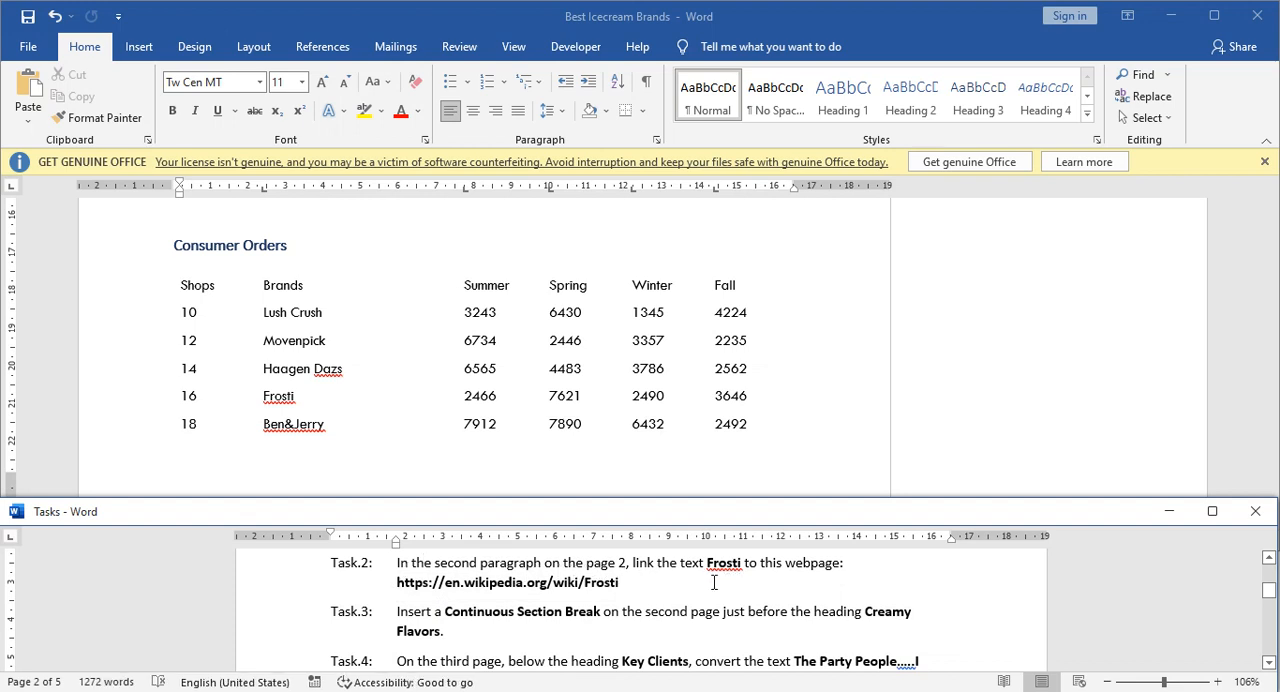
drag(390, 582, 620, 586)
key(Right)
drag(619, 583, 397, 585)
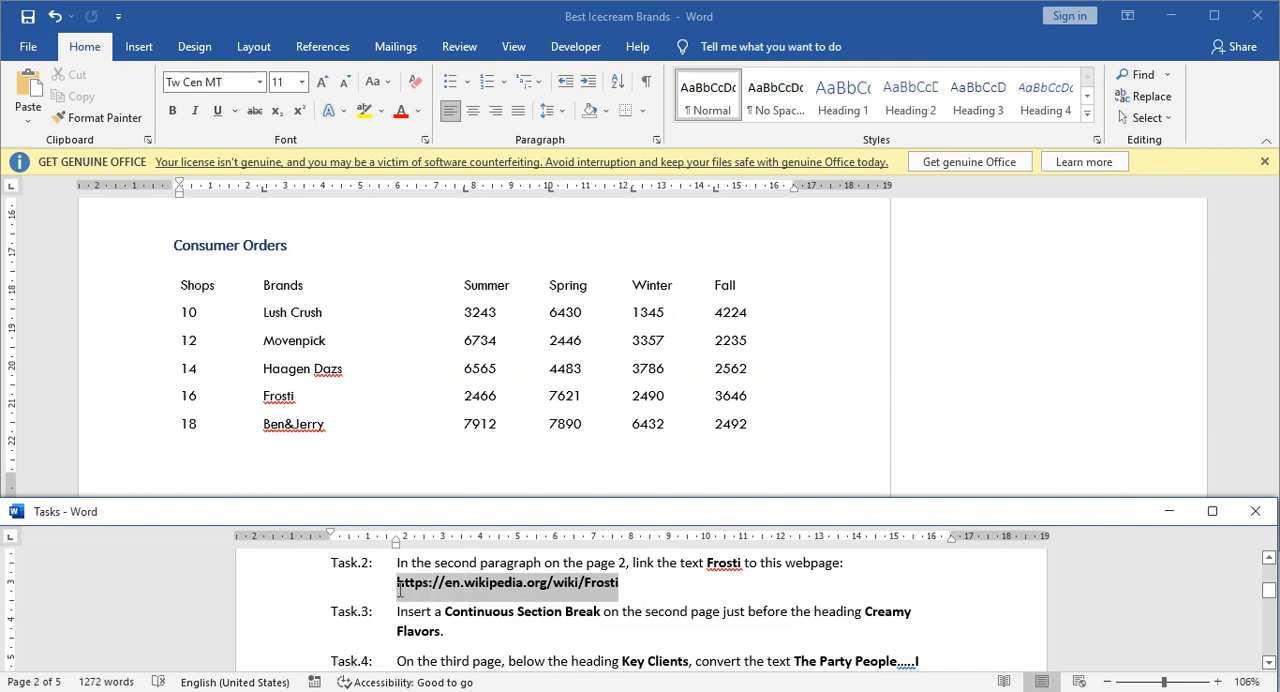
click(547, 606)
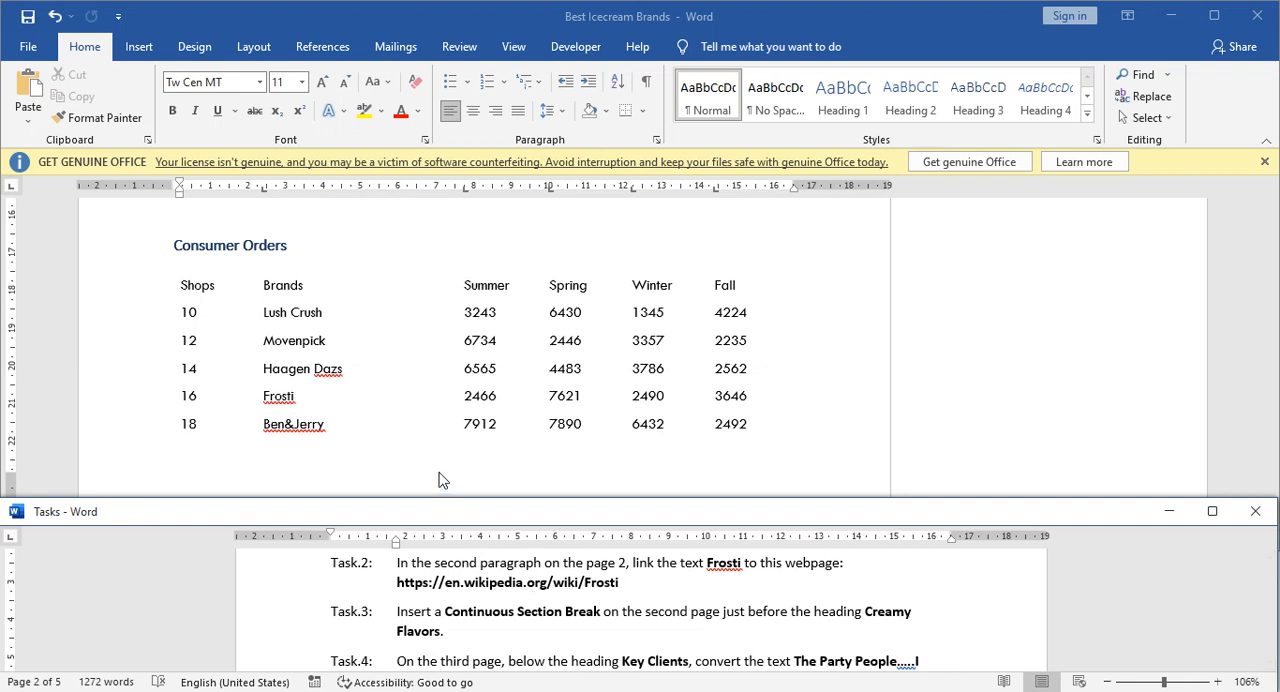
Search the Best Icecream Brands document for Frosti and go to the Frosti heading on page 2.
scroll(443, 477, up, 1)
scroll(443, 477, up, 7)
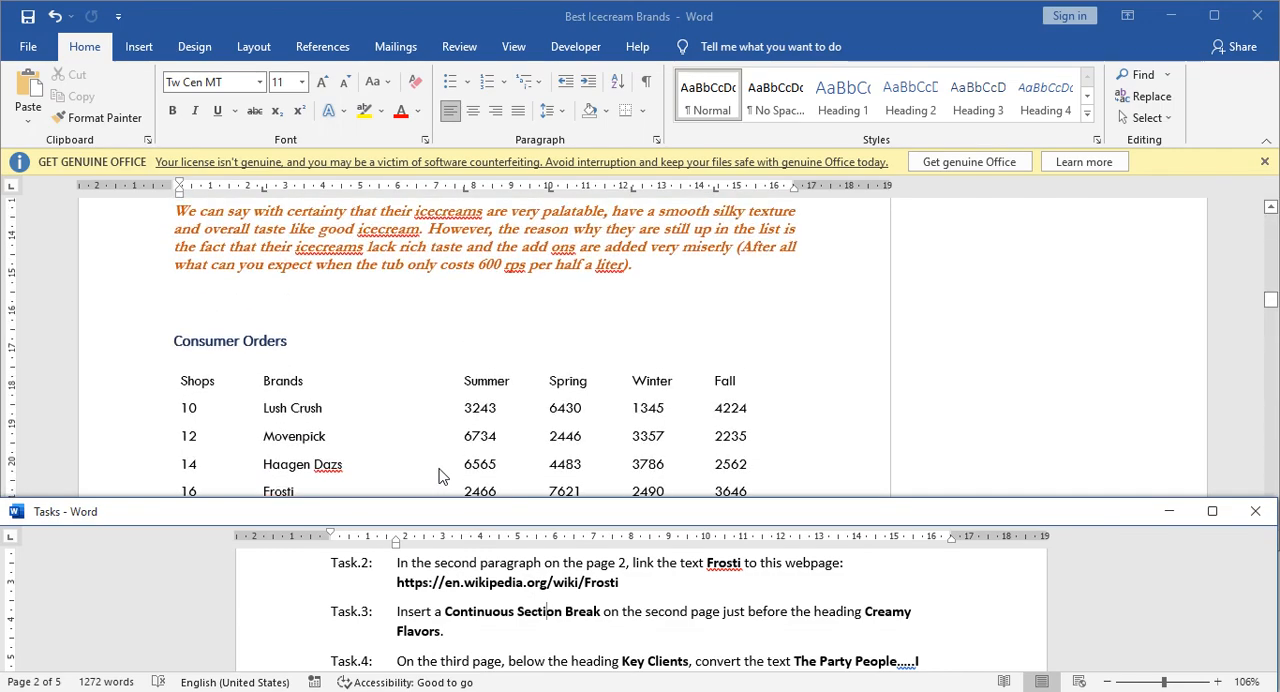
scroll(438, 474, up, 6)
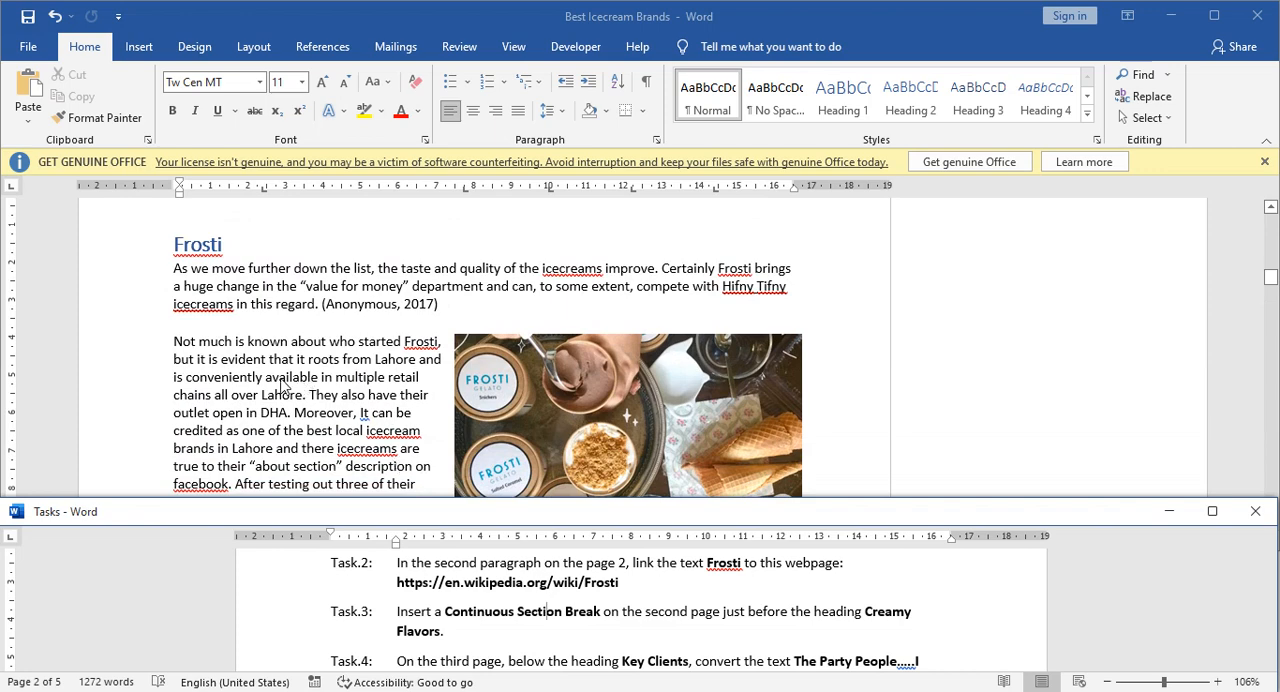
click(320, 382)
click(328, 359)
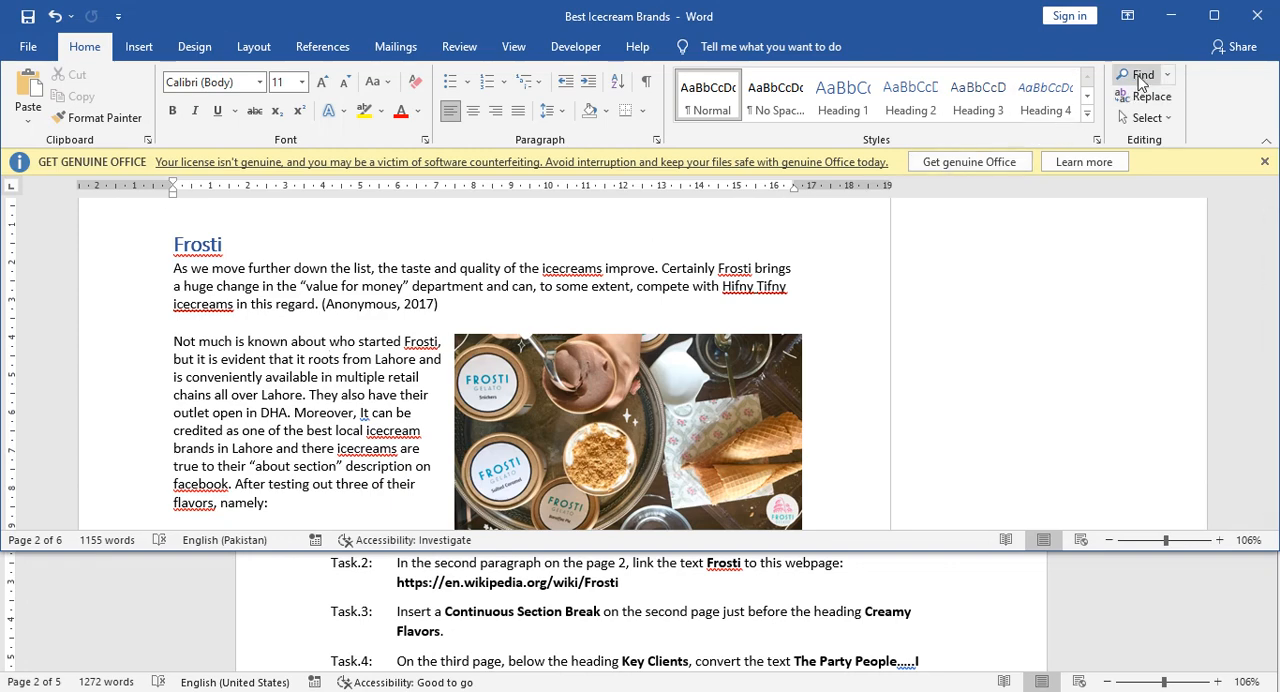
click(1141, 82)
text(consumer order)
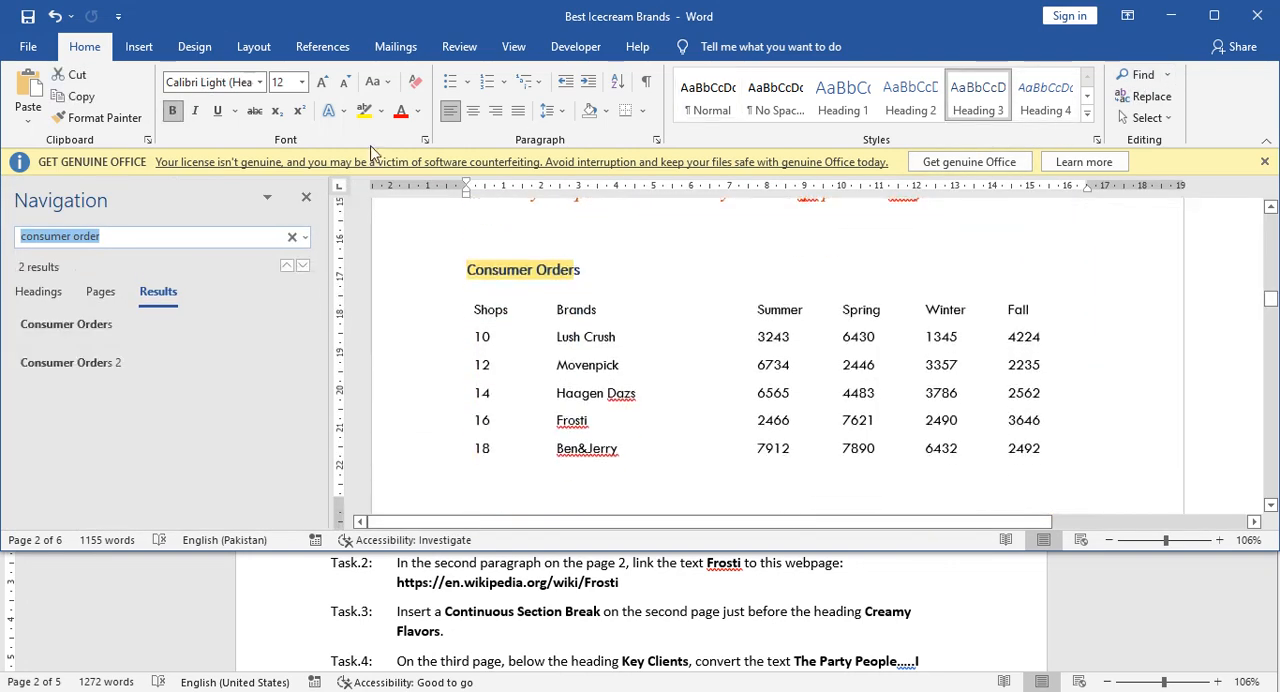
key(Return)
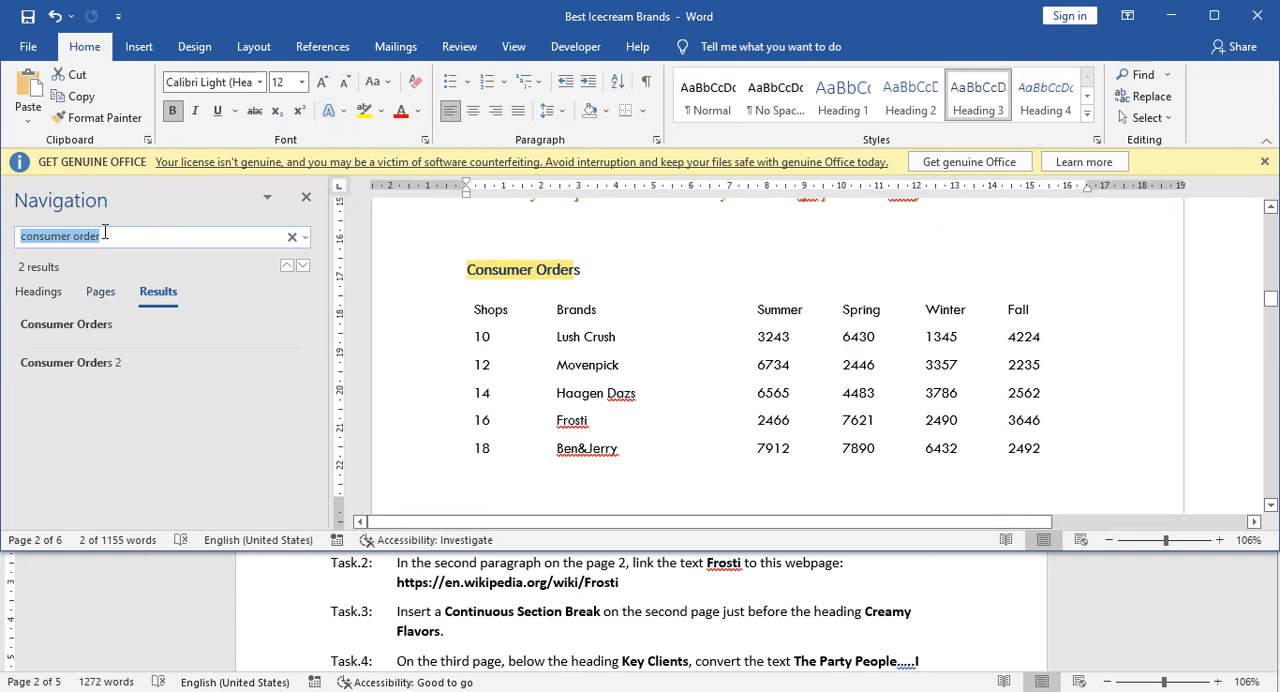
text(Frosti)
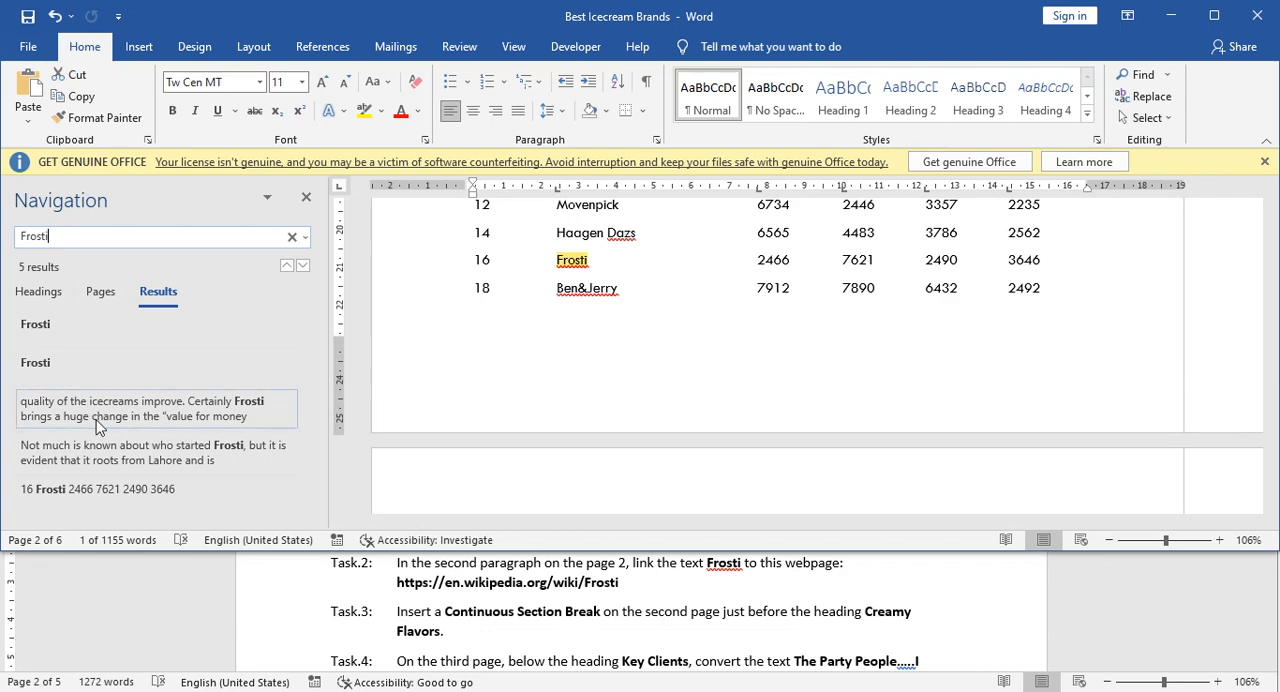
click(40, 325)
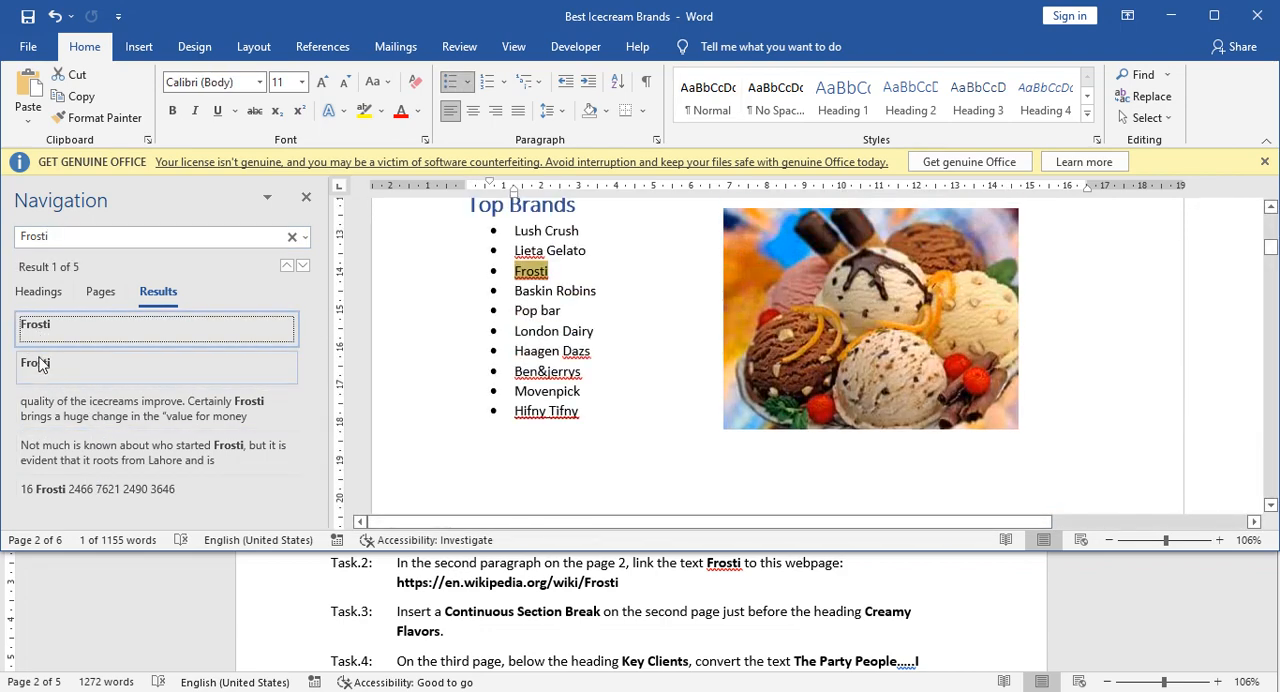
click(46, 370)
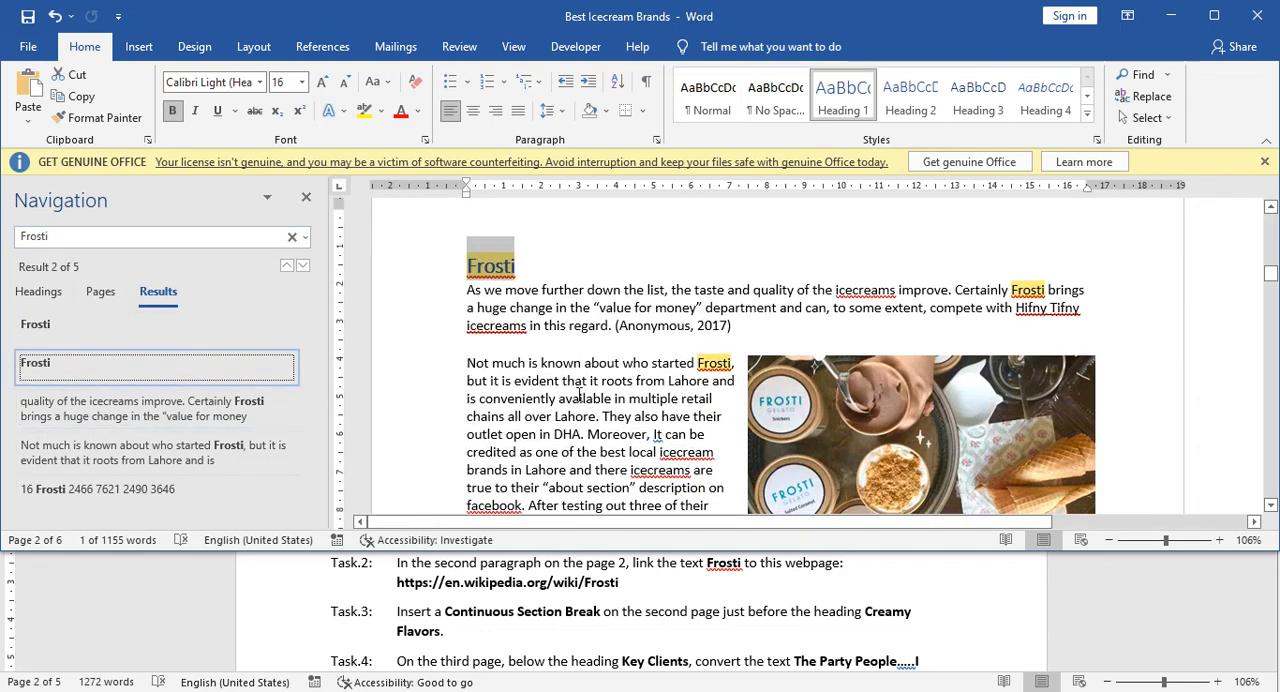
click(306, 197)
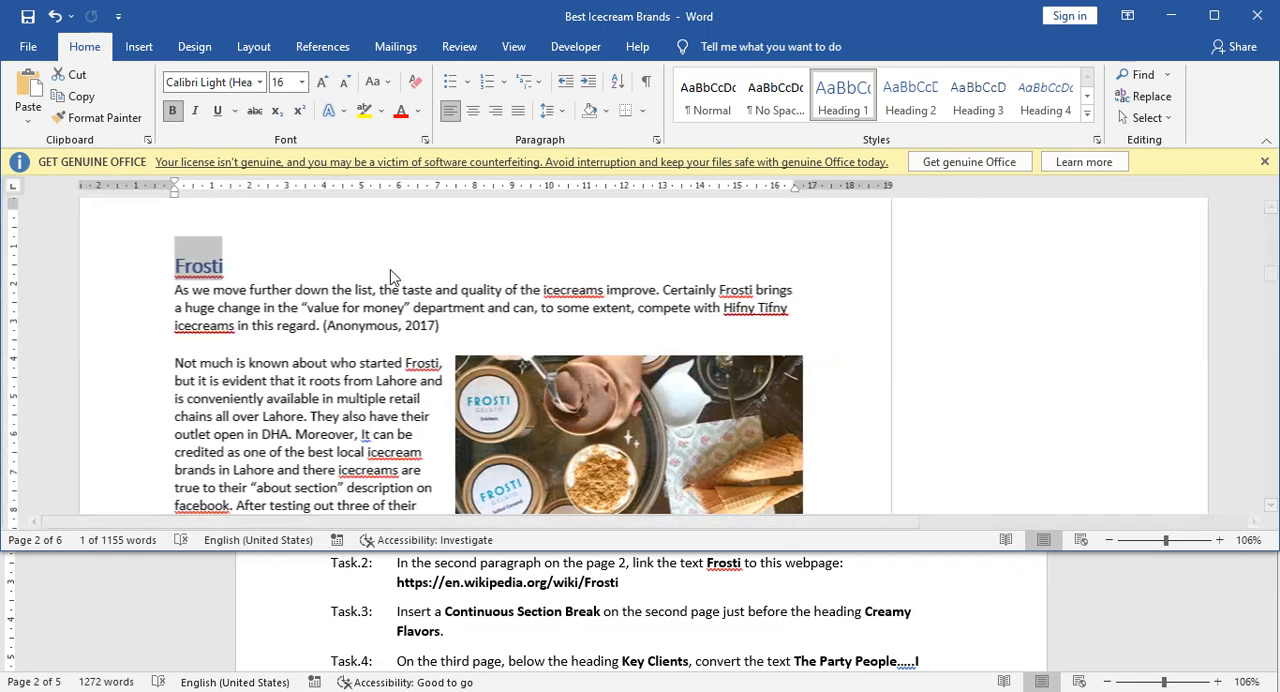
click(395, 380)
drag(403, 363, 418, 365)
click(404, 364)
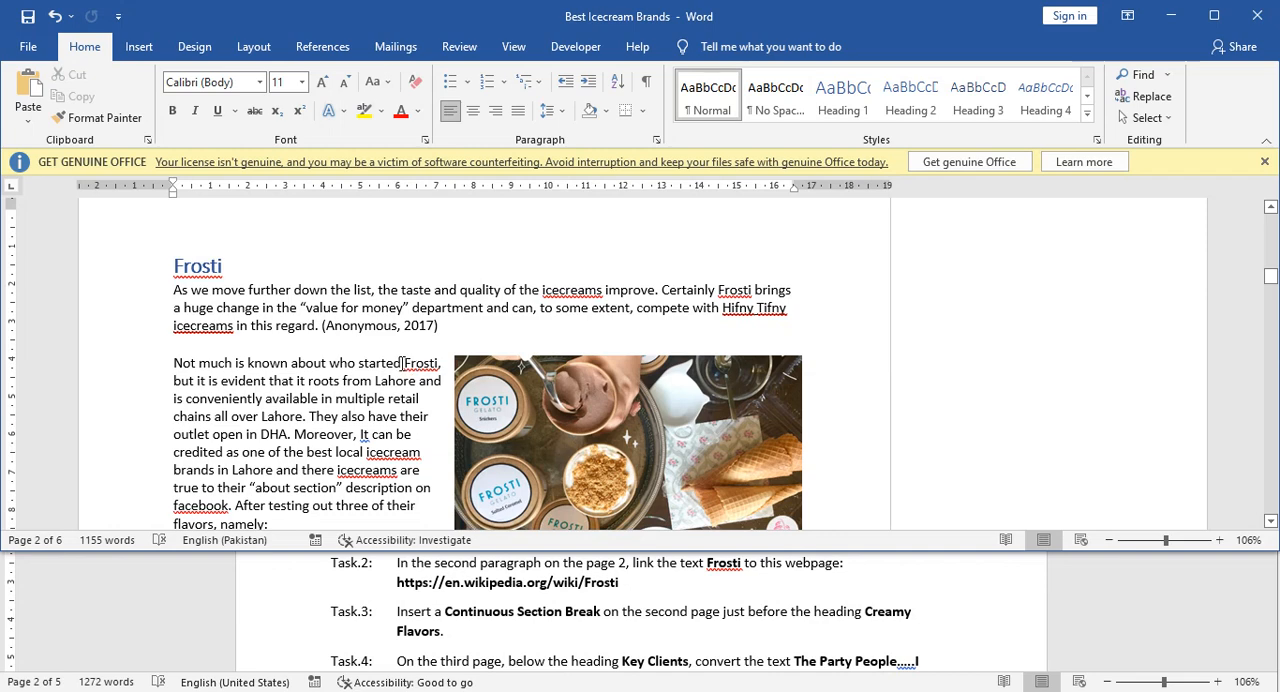
scroll(372, 376, down, 1)
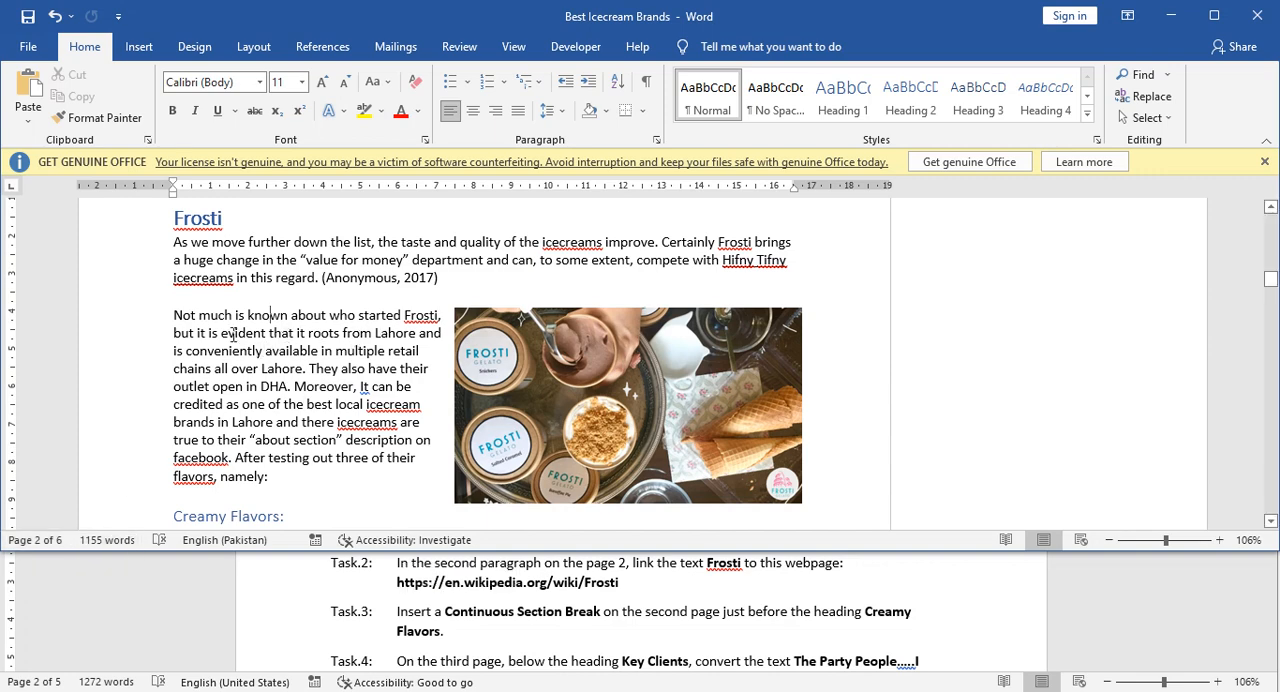
drag(405, 315, 441, 314)
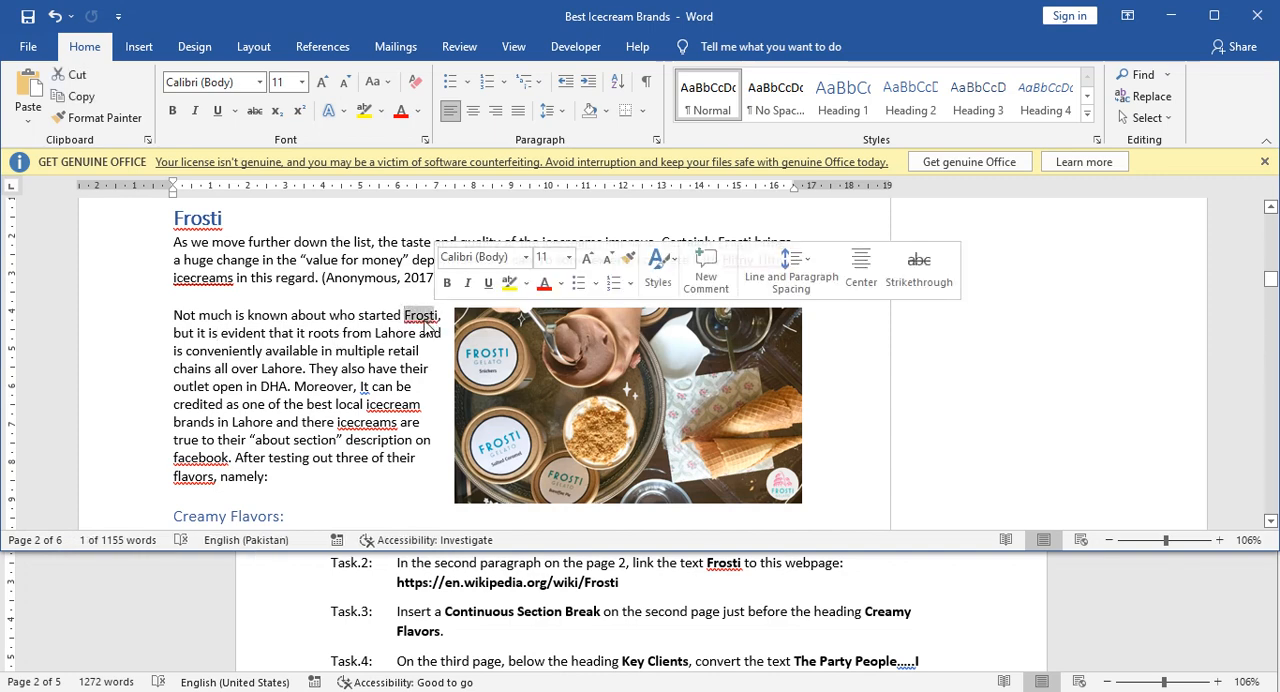
click(421, 317)
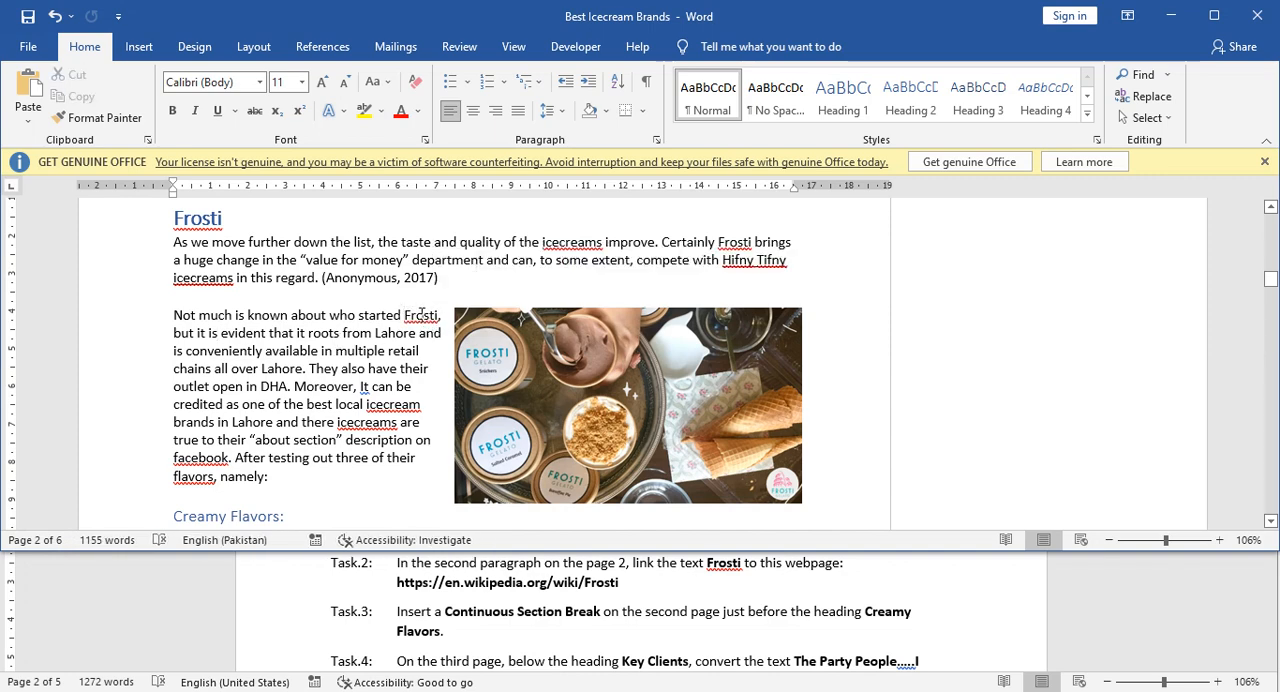
double_click(421, 316)
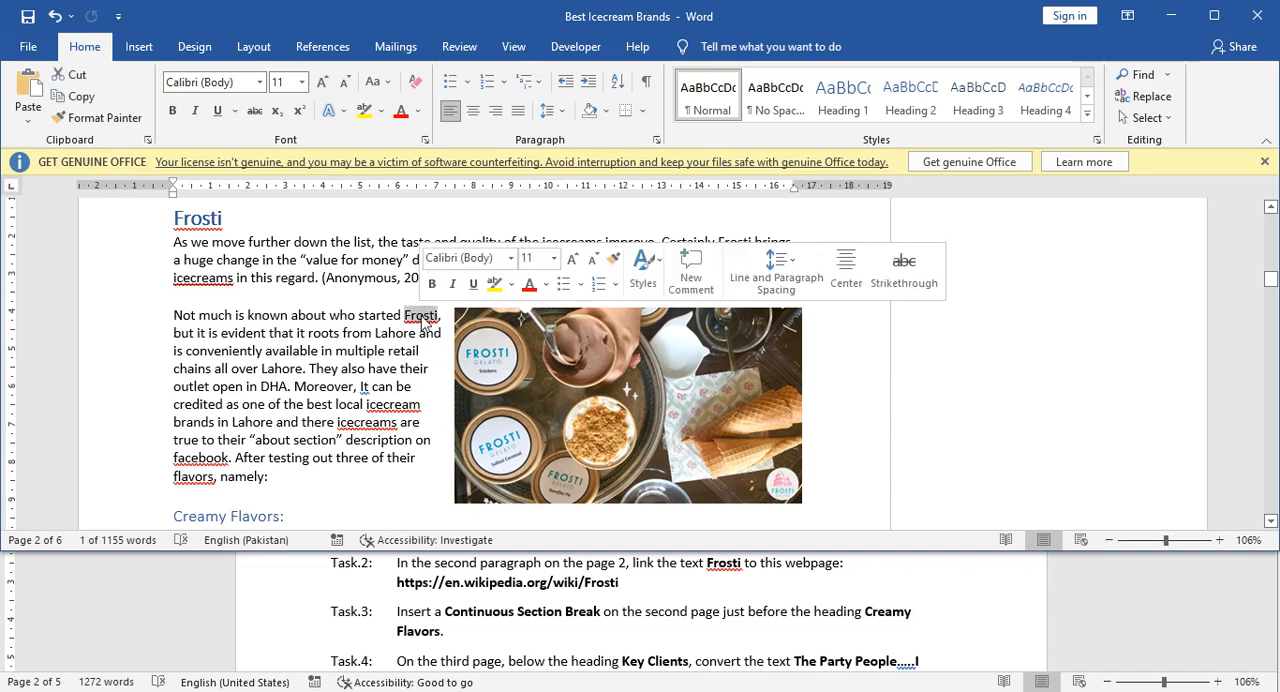
click(152, 50)
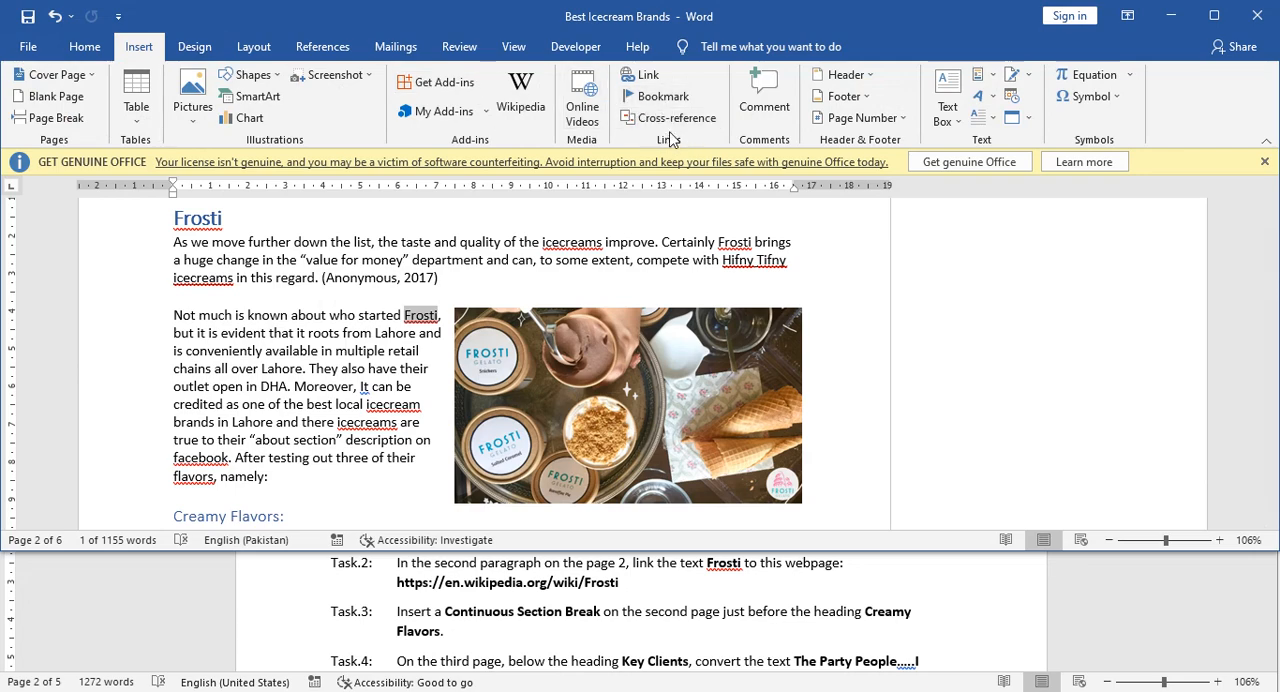
click(649, 78)
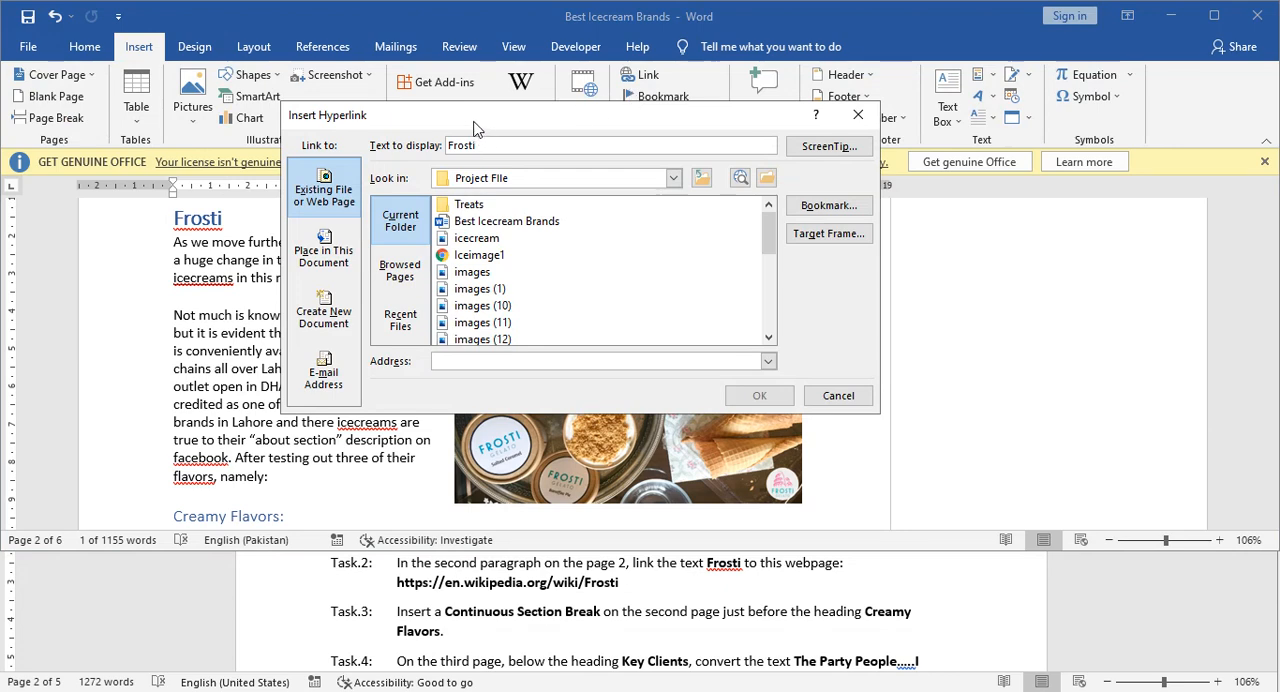
drag(474, 128, 468, 128)
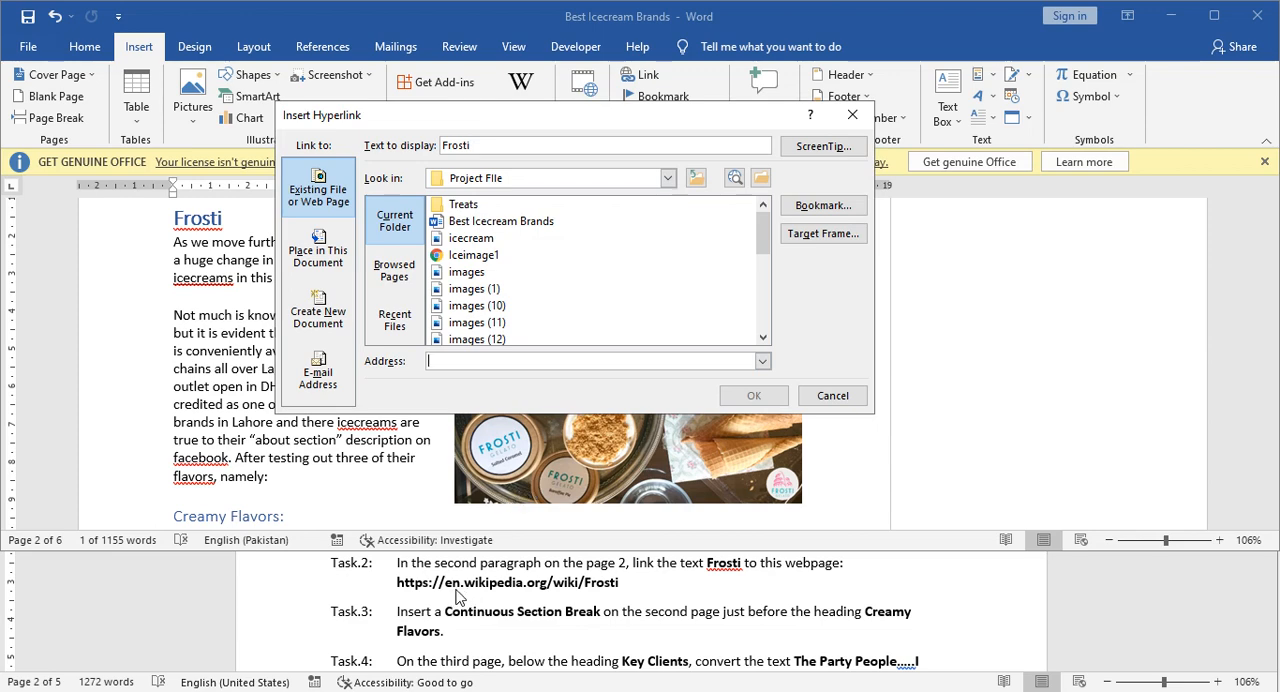
click(851, 397)
click(418, 591)
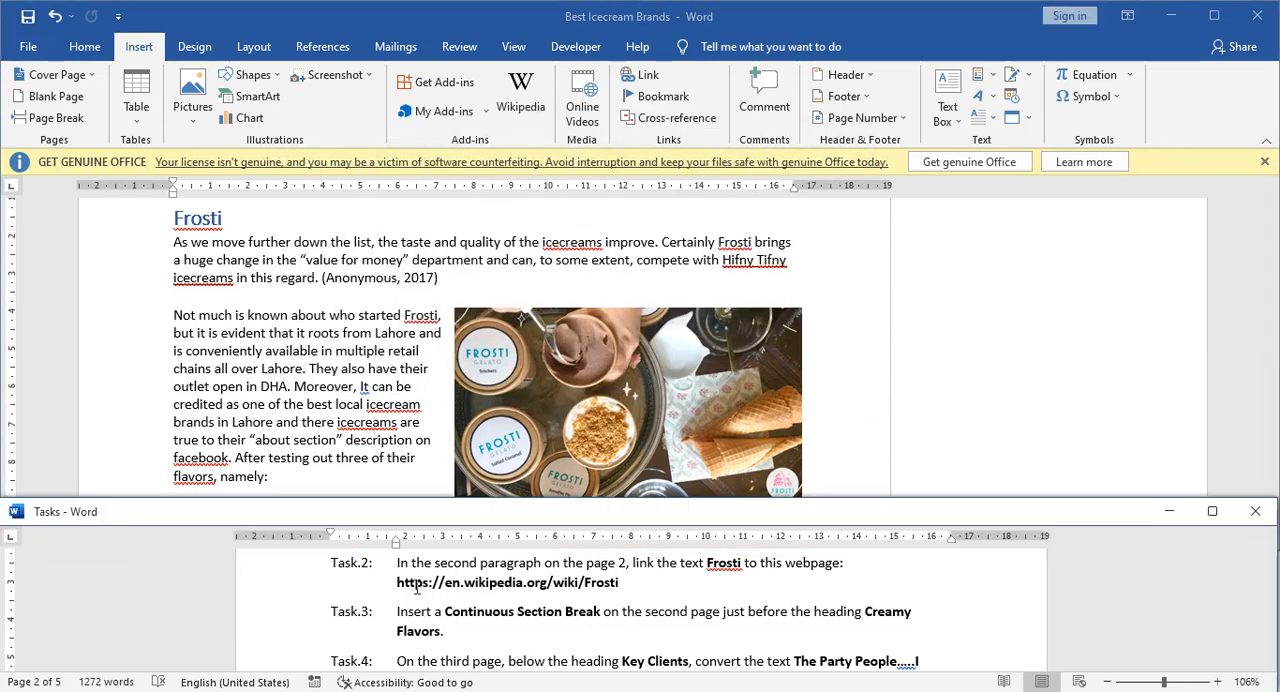
drag(399, 586, 588, 590)
right_click(588, 590)
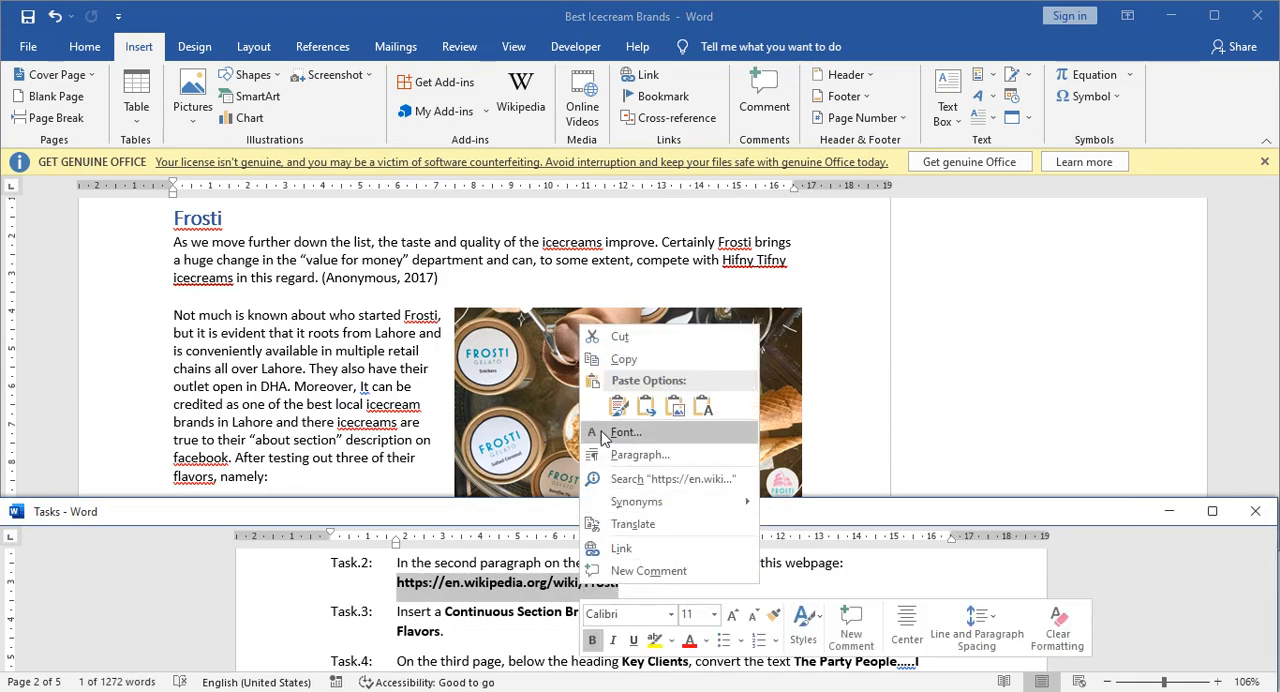
click(616, 360)
double_click(421, 315)
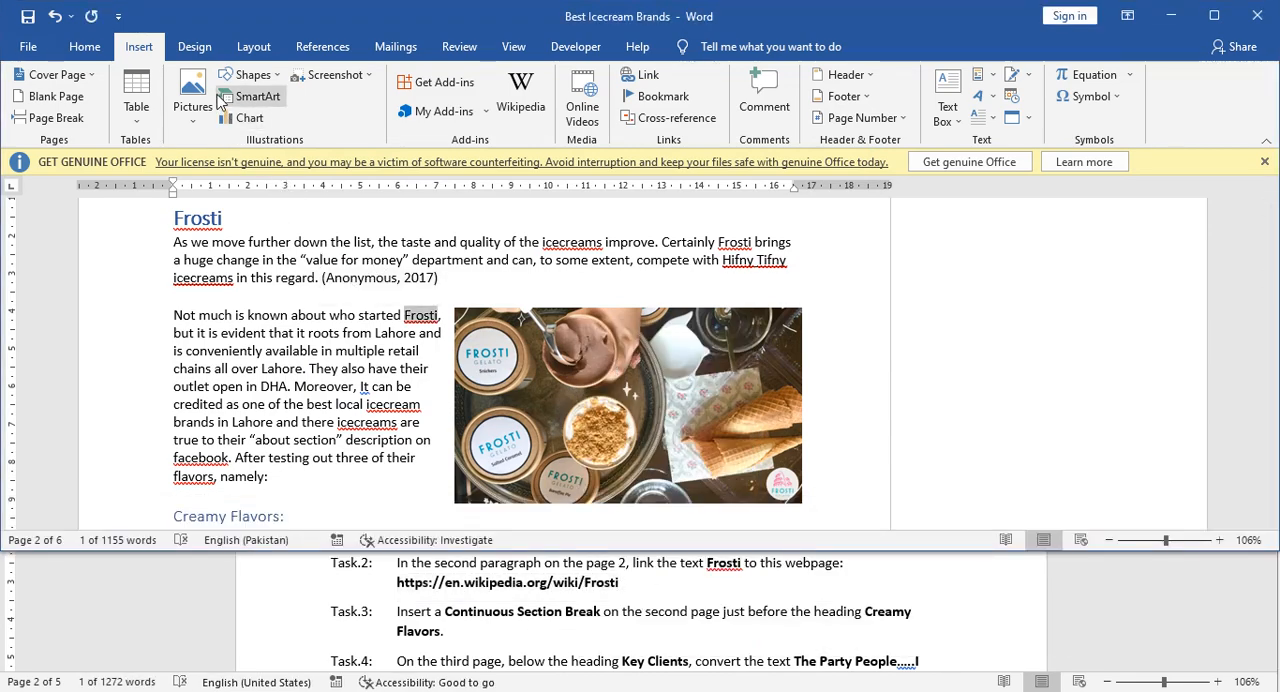
click(655, 77)
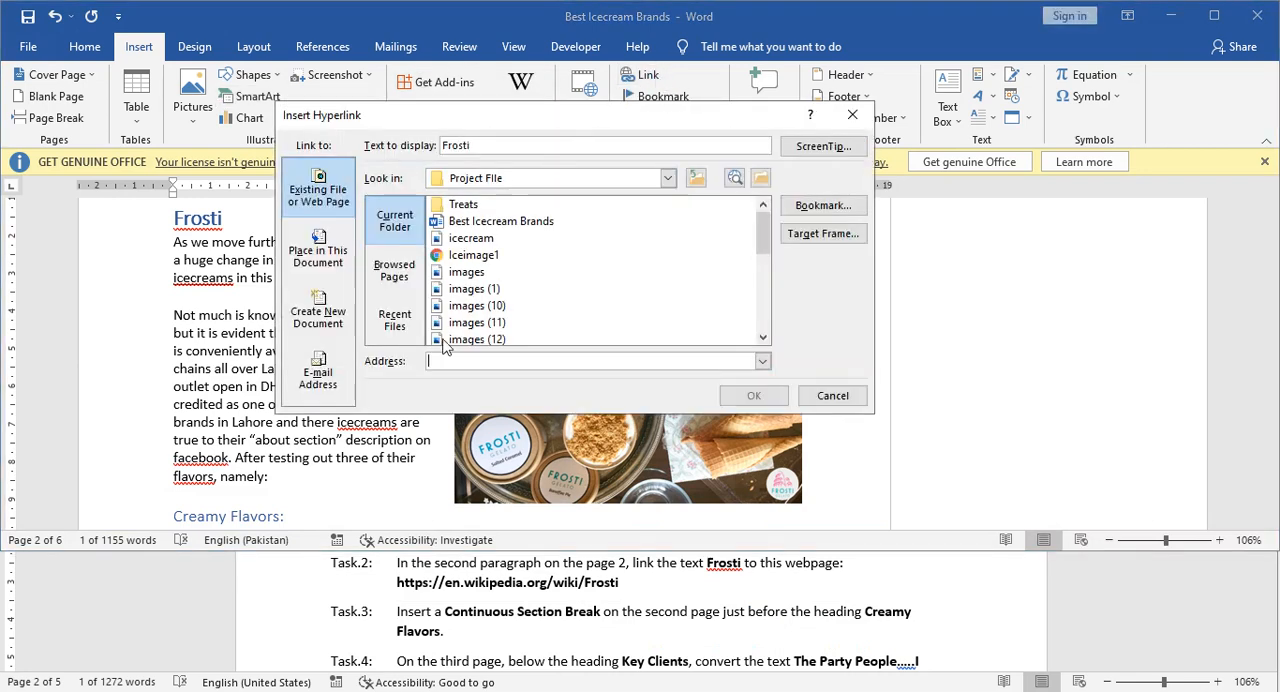
right_click(453, 362)
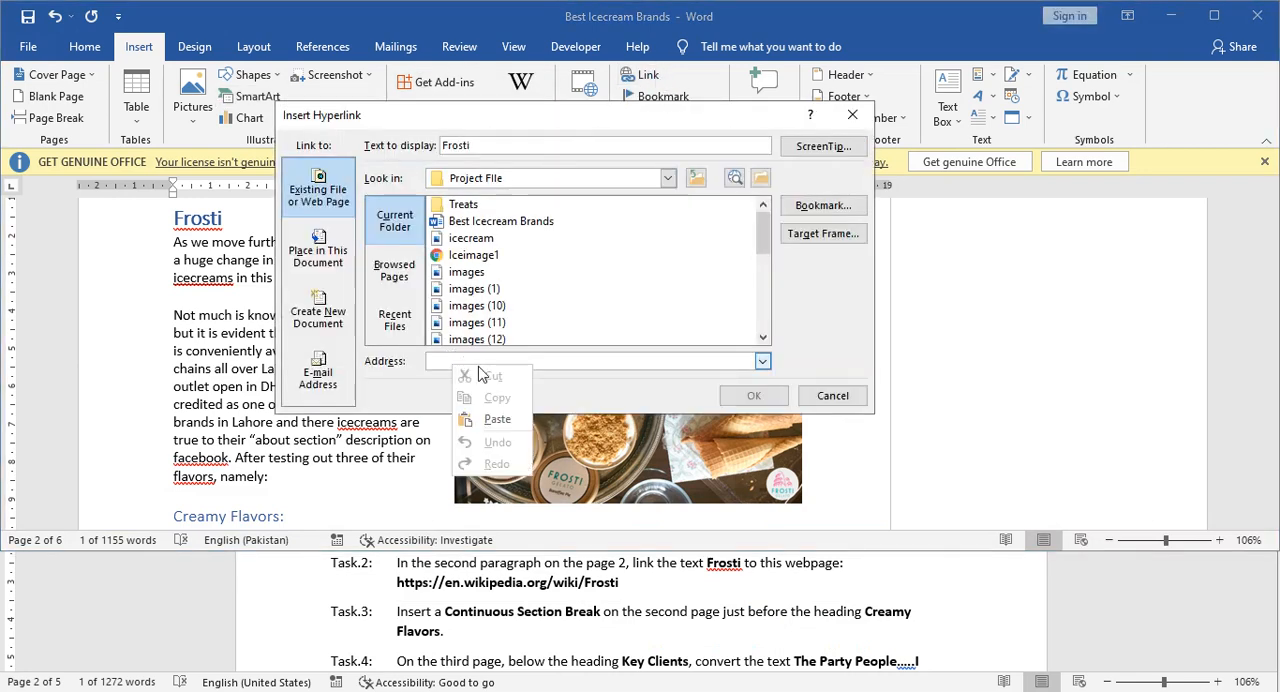
click(497, 420)
click(750, 393)
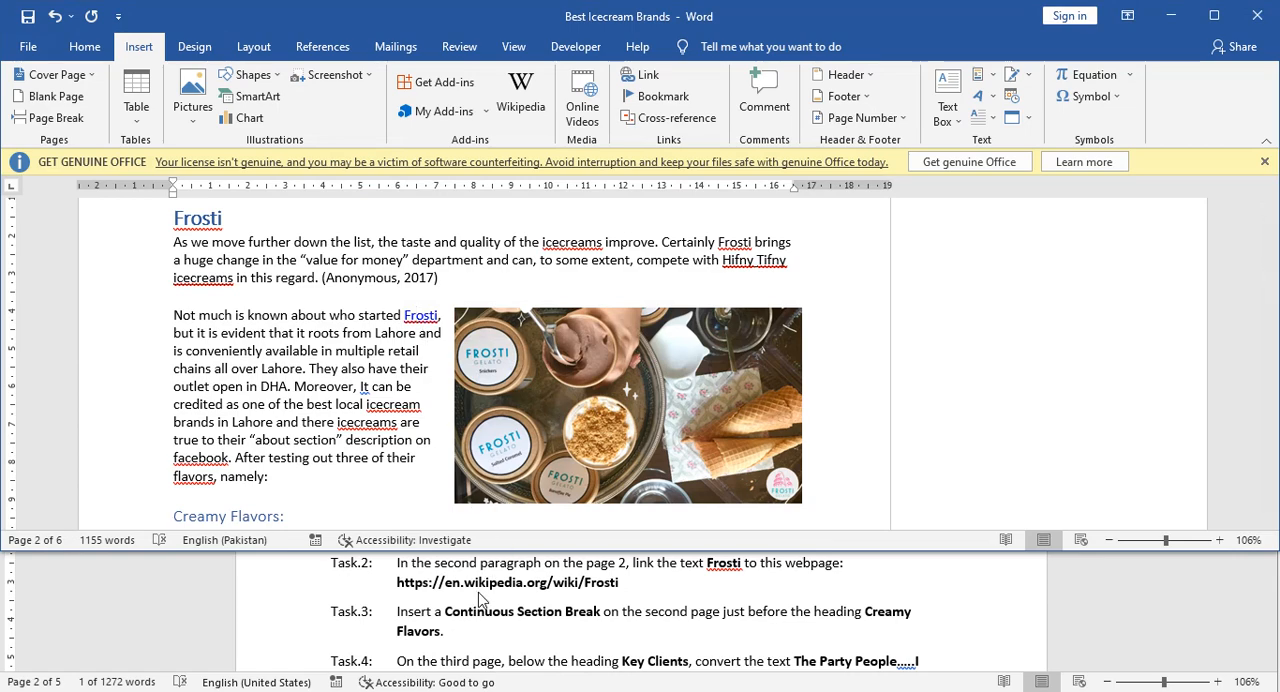
Insert a continuous section break just before the Creamy Flavors heading on page 2.
scroll(475, 597, down, 1)
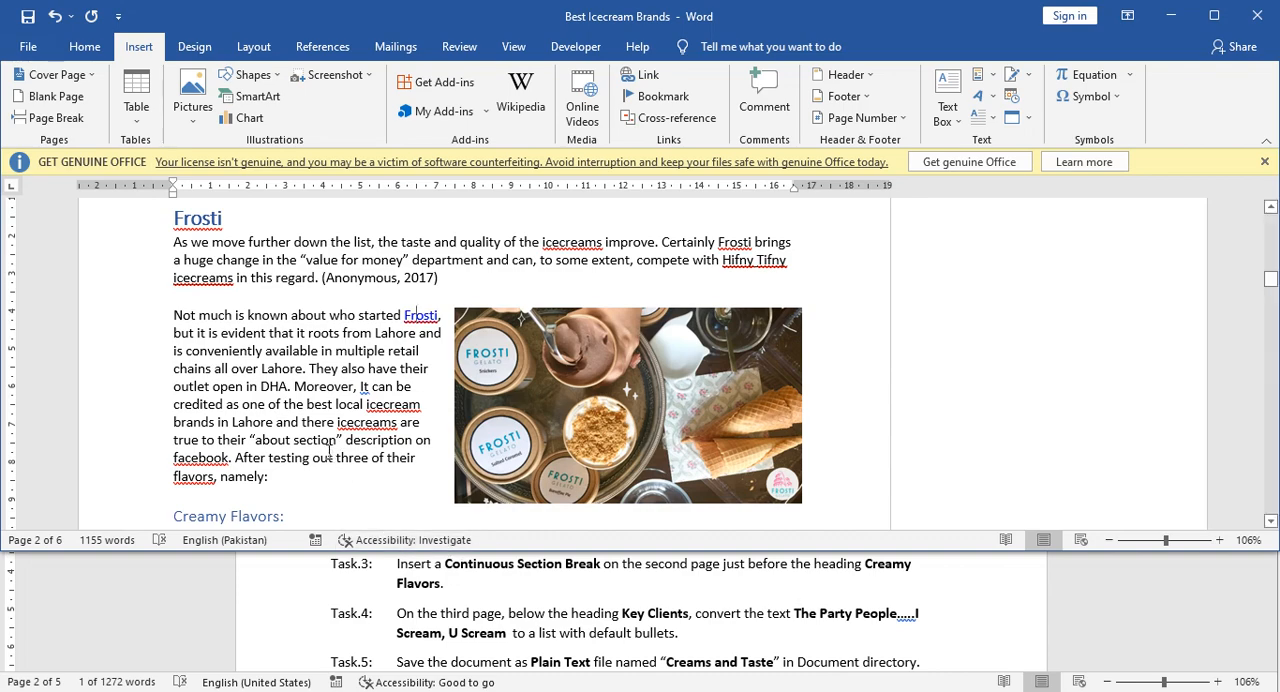
scroll(300, 436, down, 2)
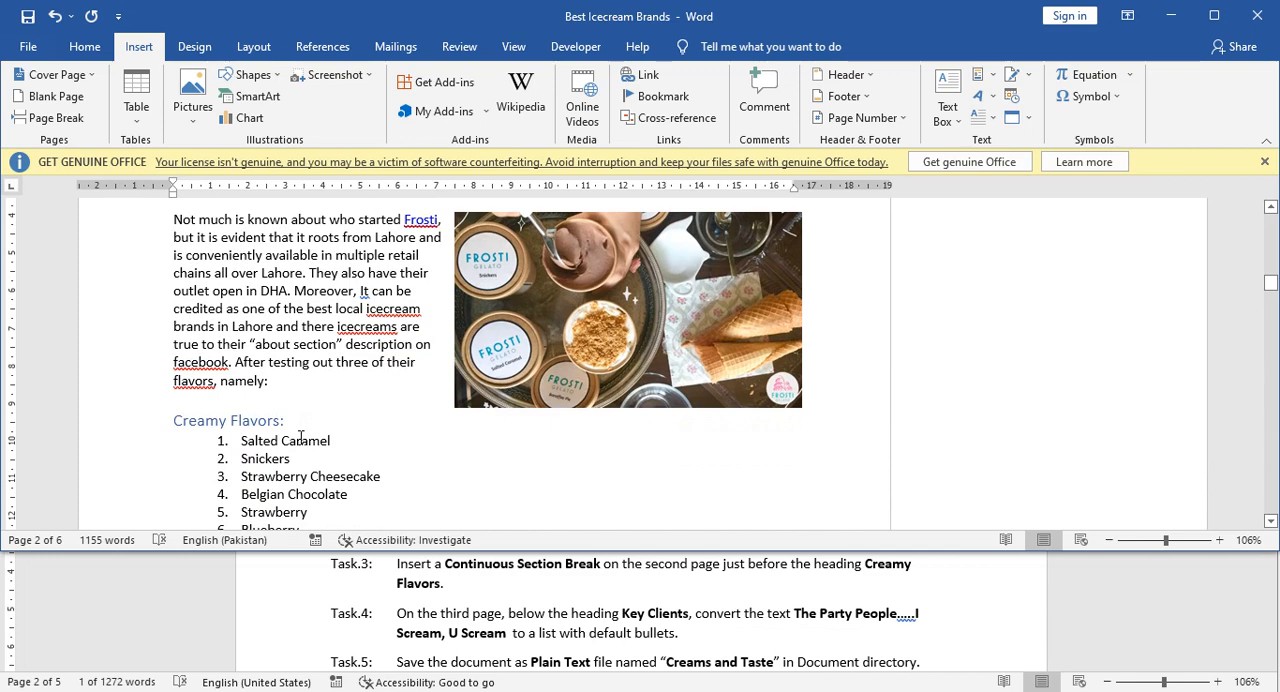
scroll(300, 437, down, 1)
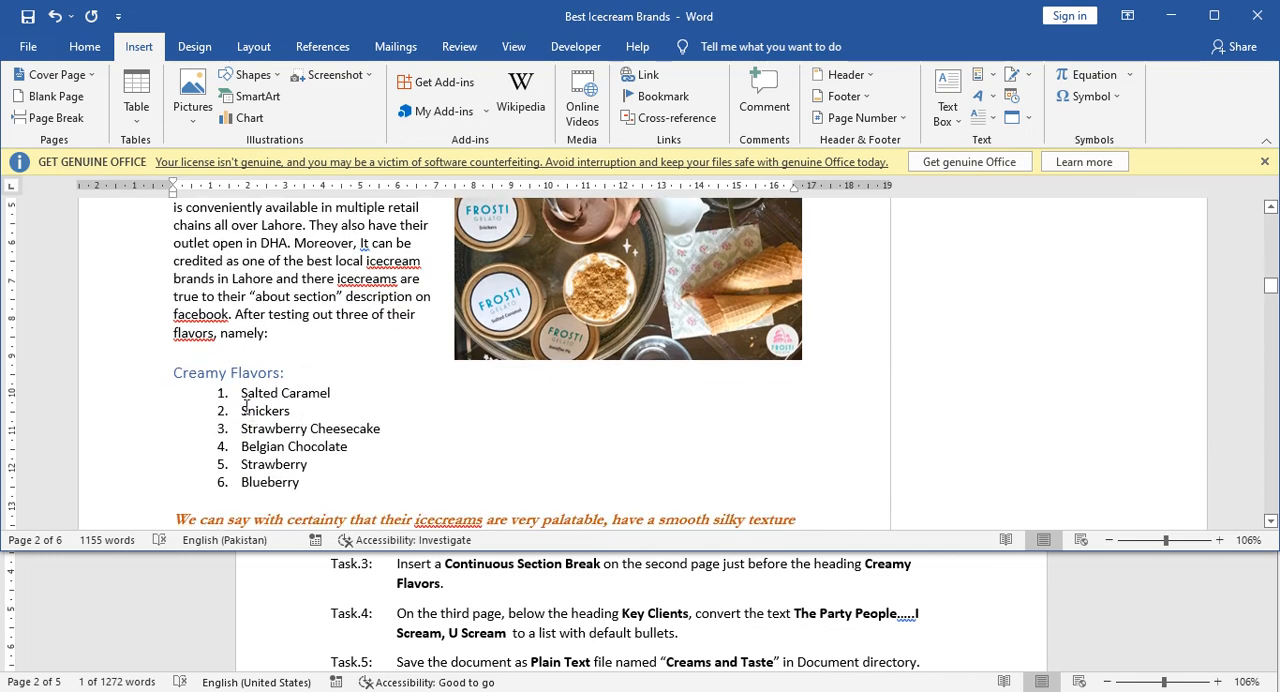
click(173, 372)
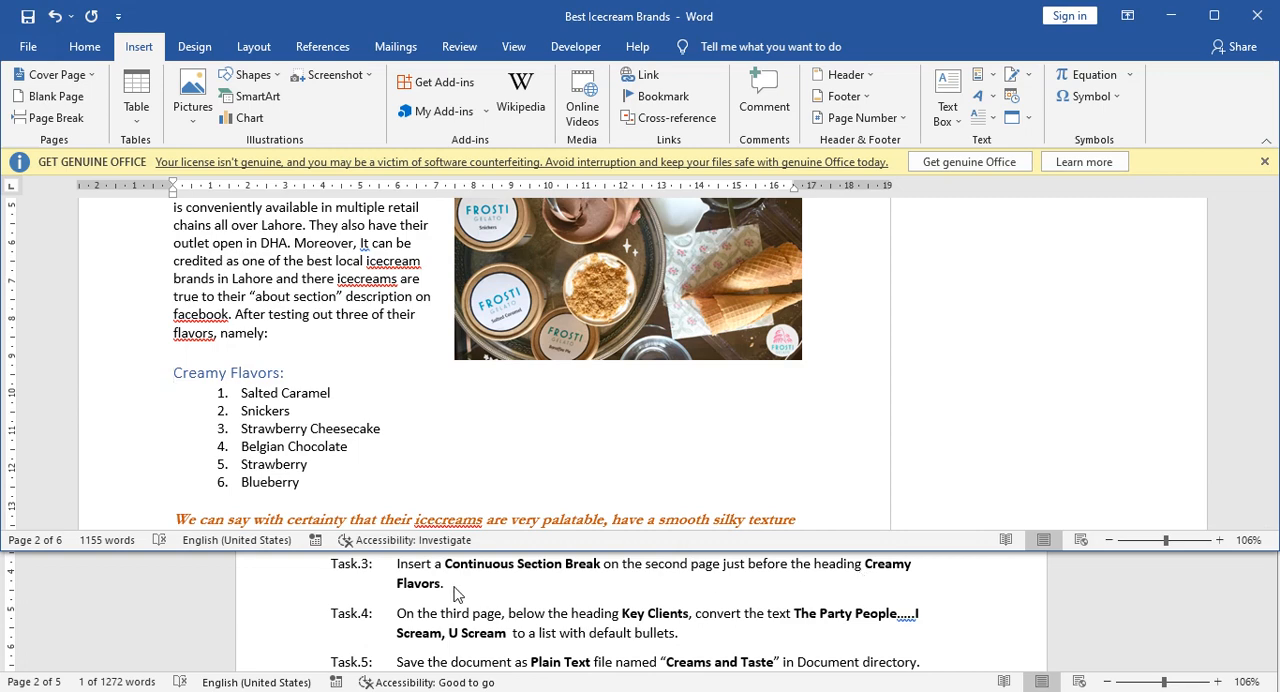
click(174, 372)
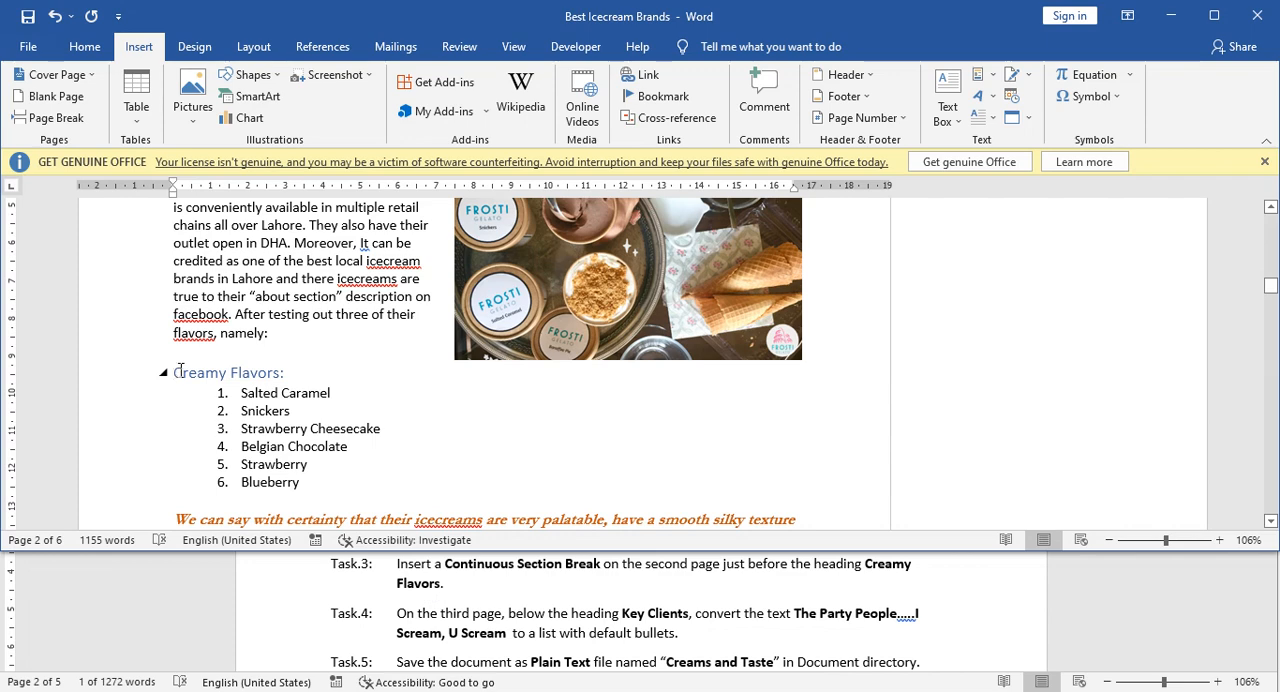
click(255, 49)
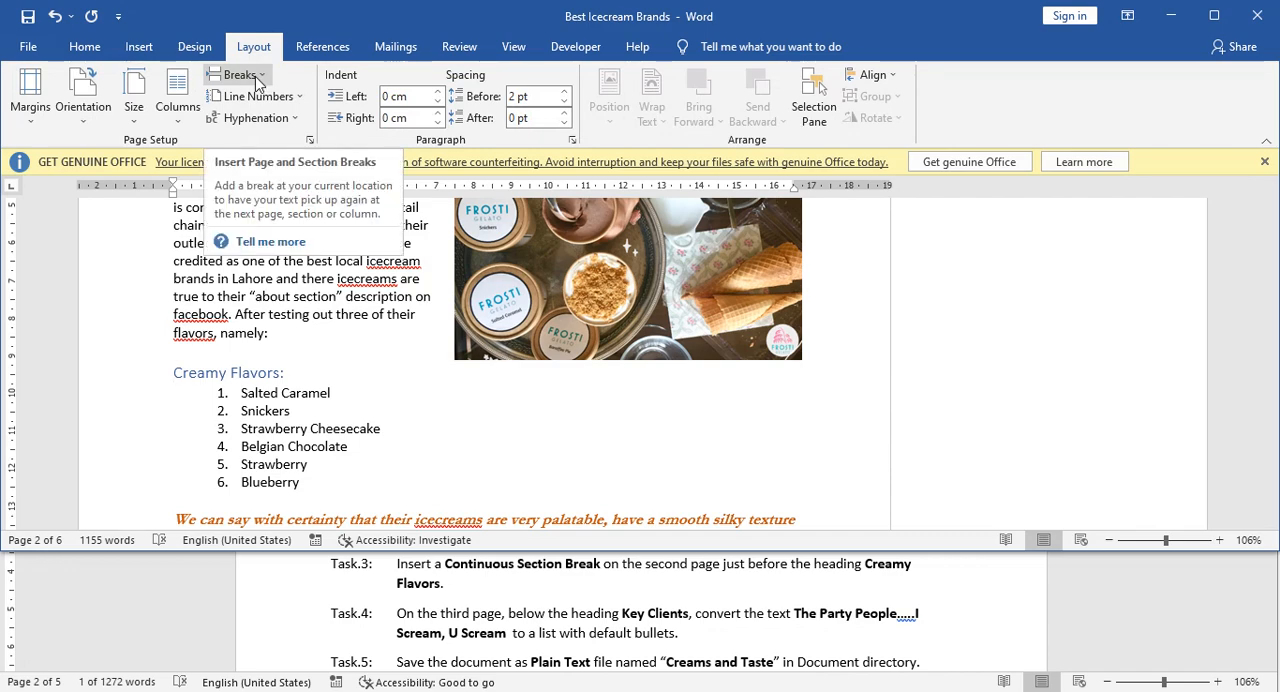
click(257, 84)
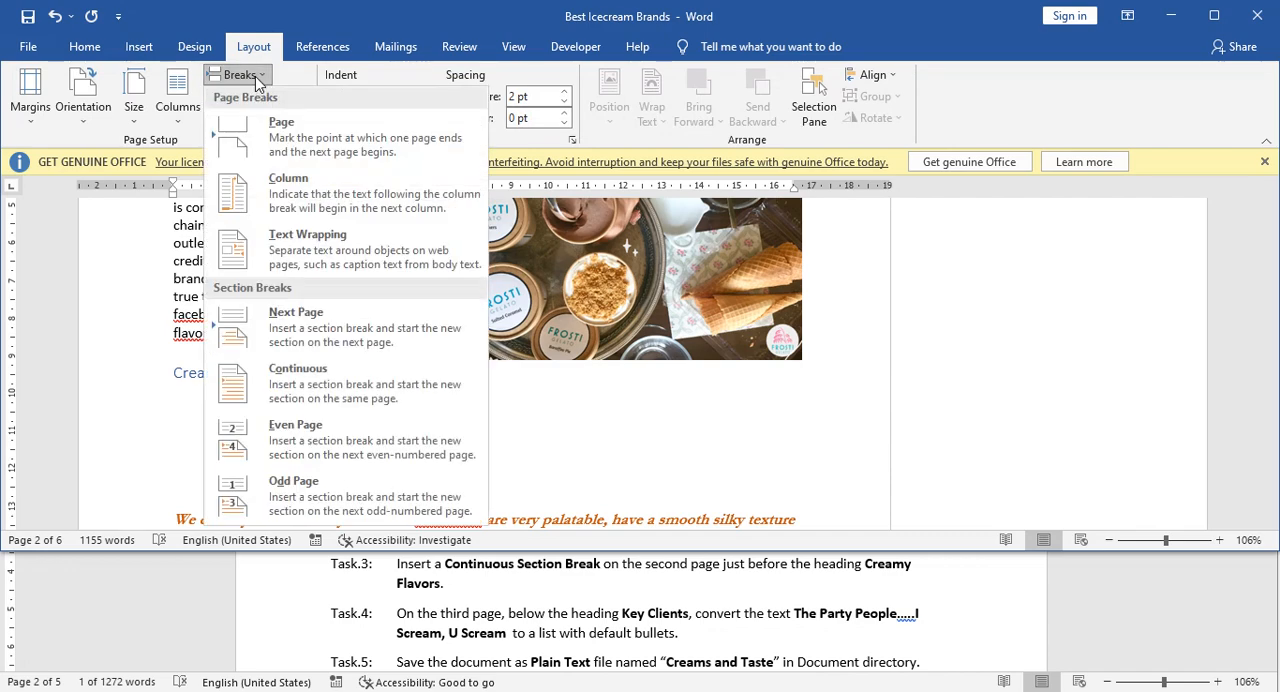
click(318, 385)
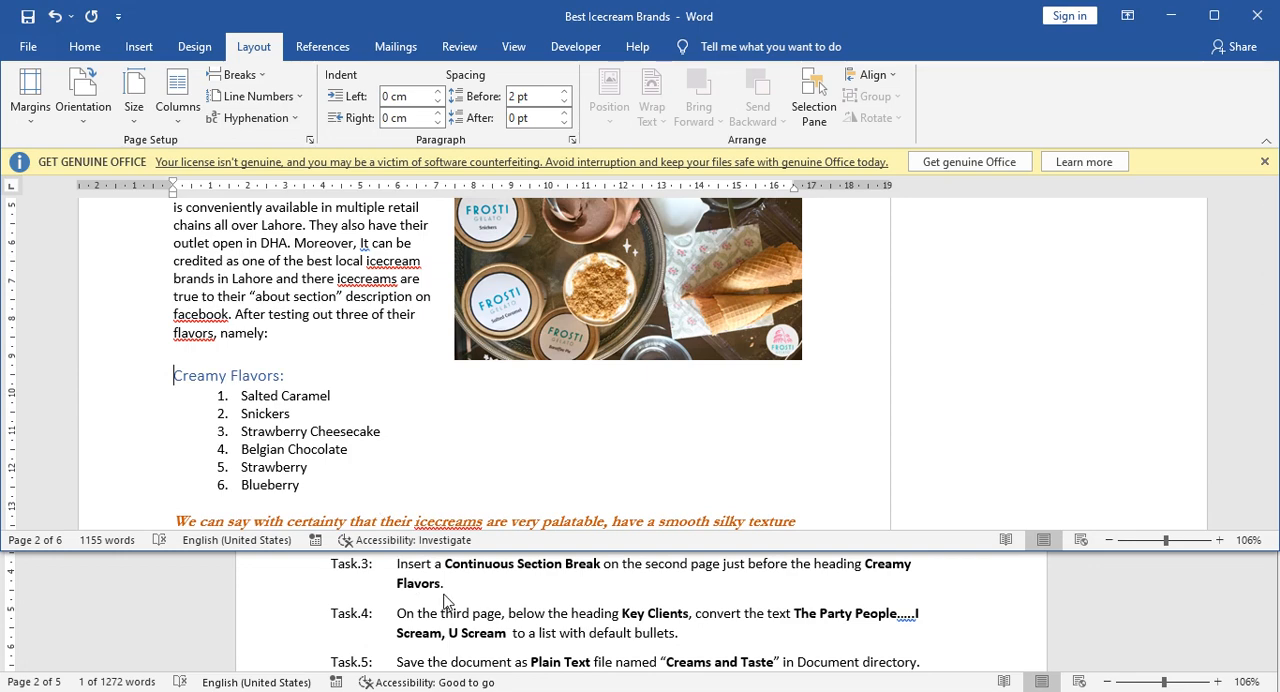
Search the Best Icecream Brands document for key clients and go to the Key Clients heading on page 3.
scroll(445, 600, down, 1)
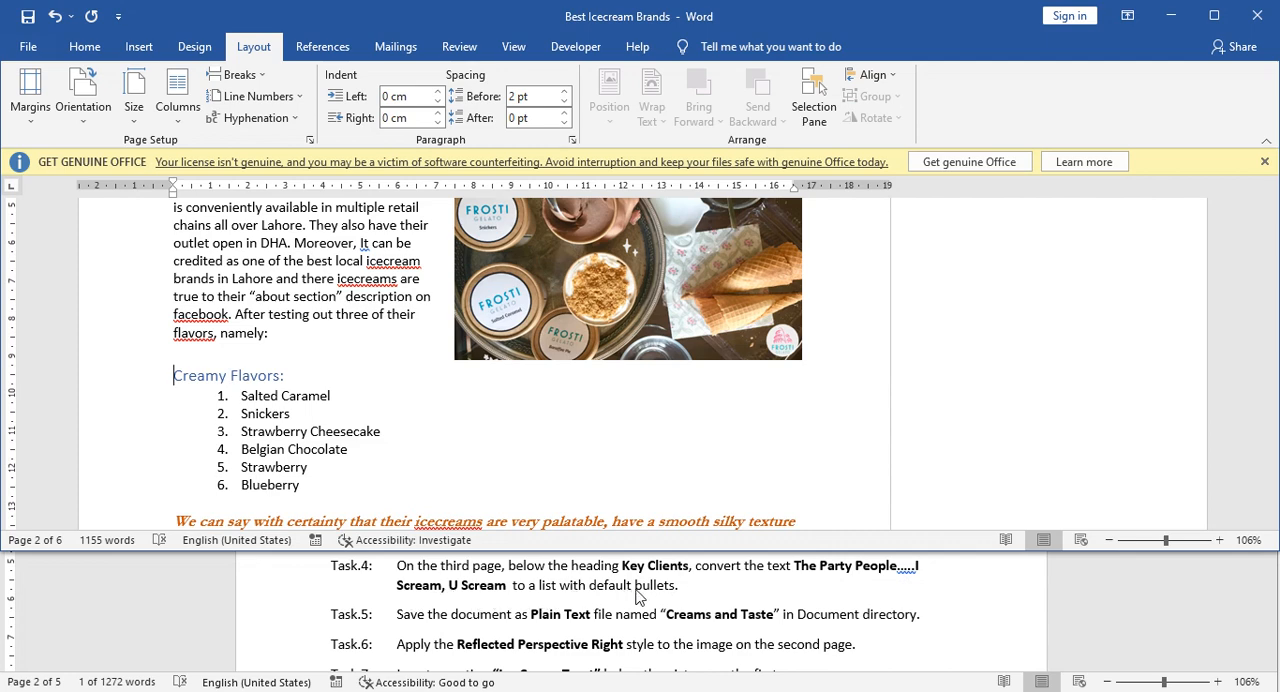
click(408, 440)
scroll(410, 443, down, 5)
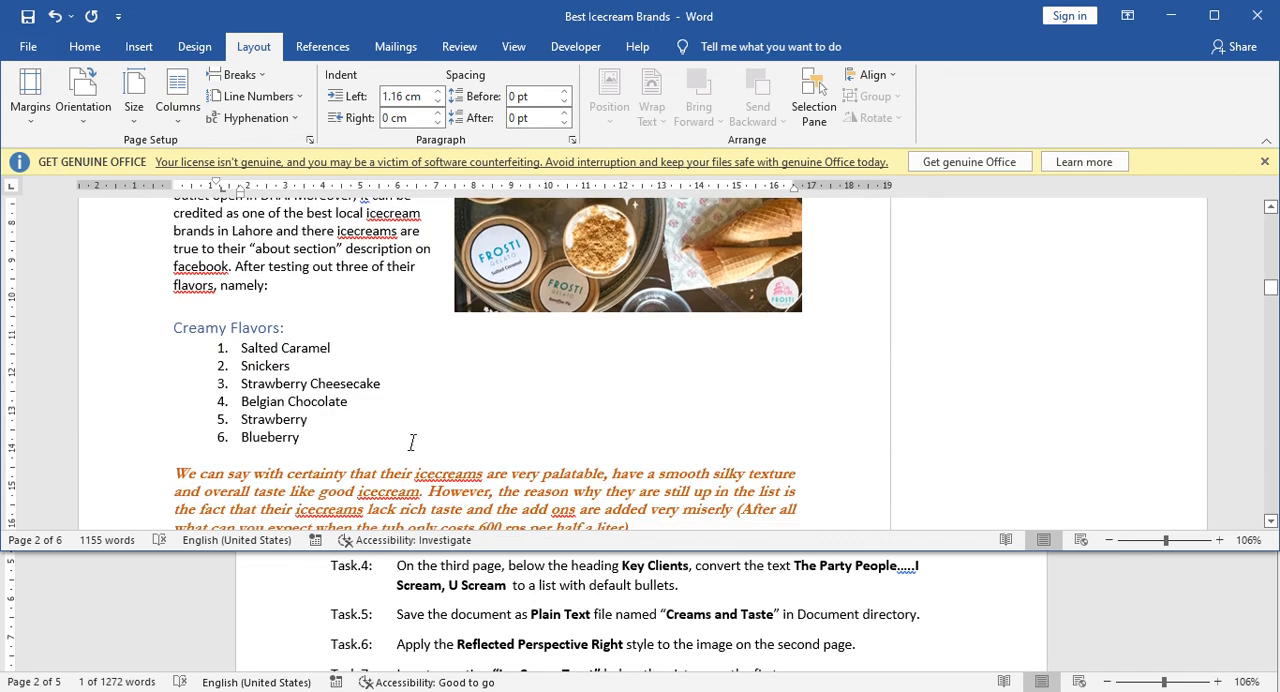
scroll(413, 443, down, 3)
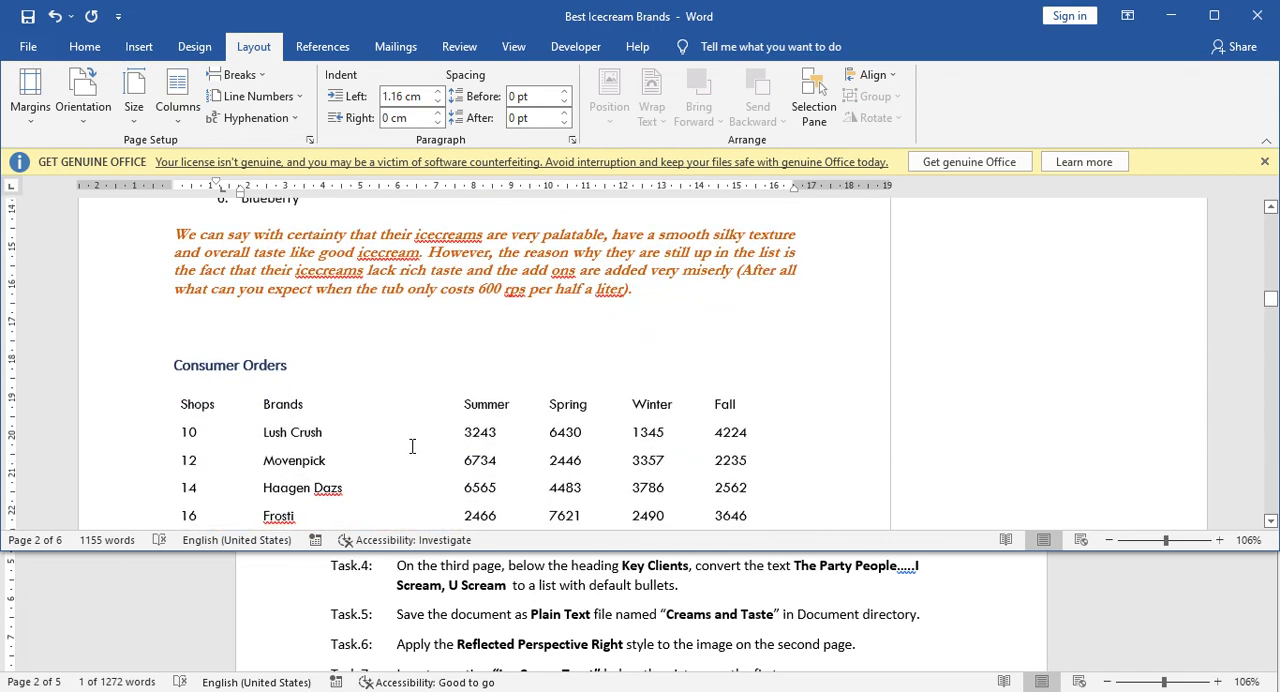
click(85, 46)
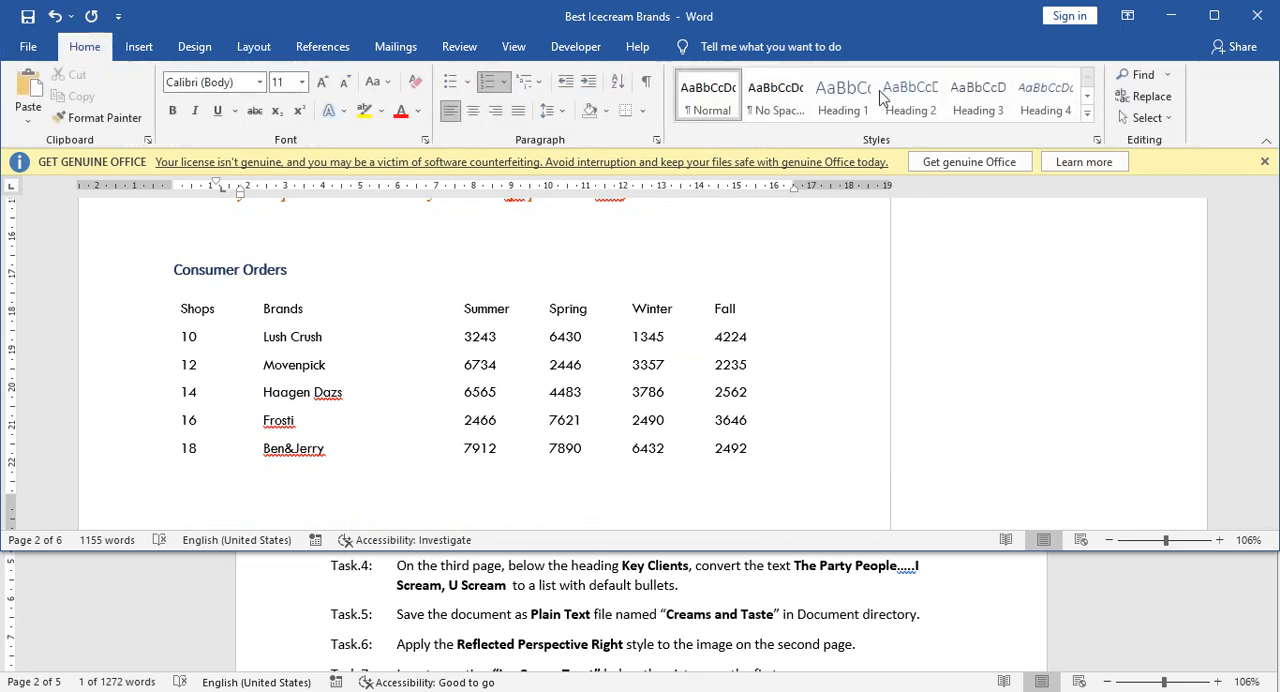
click(1141, 75)
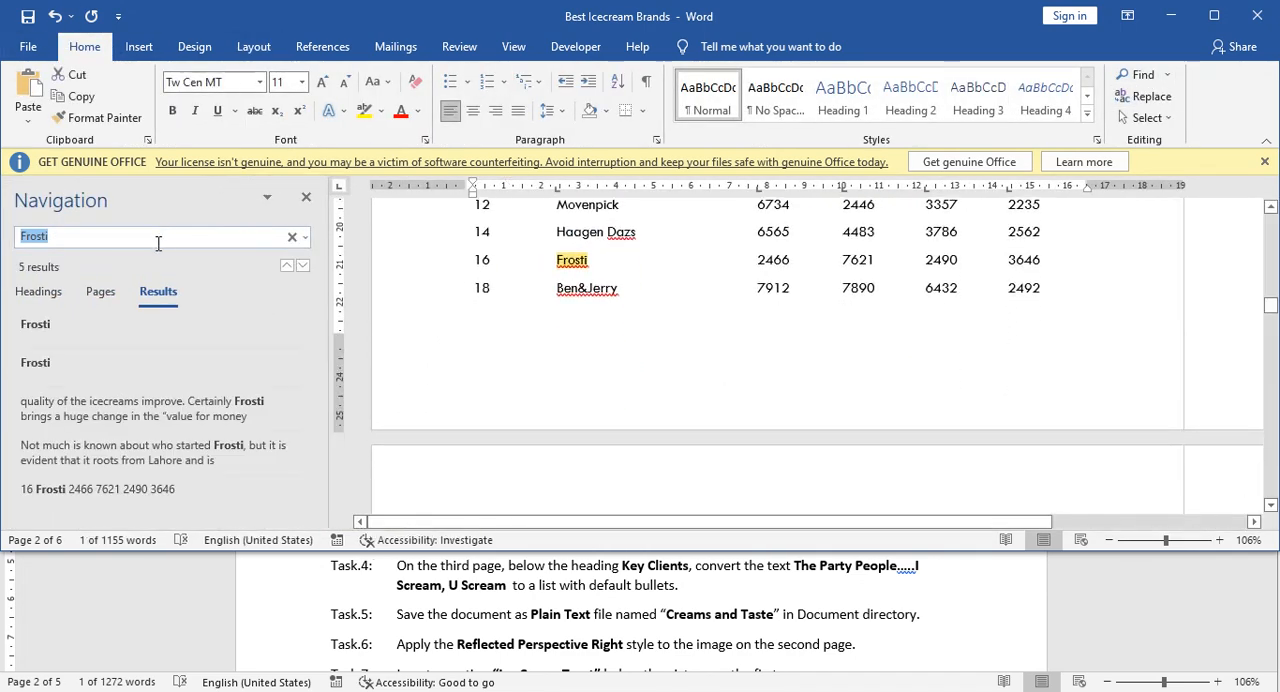
text(key clients)
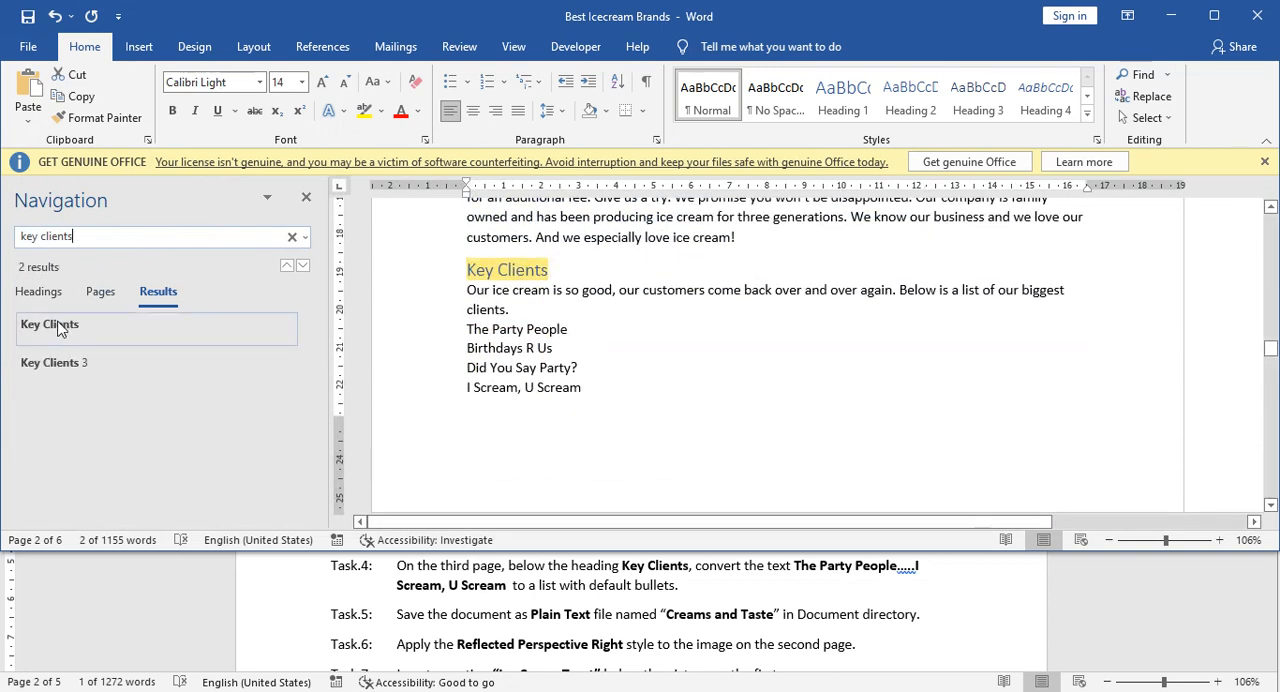
click(61, 331)
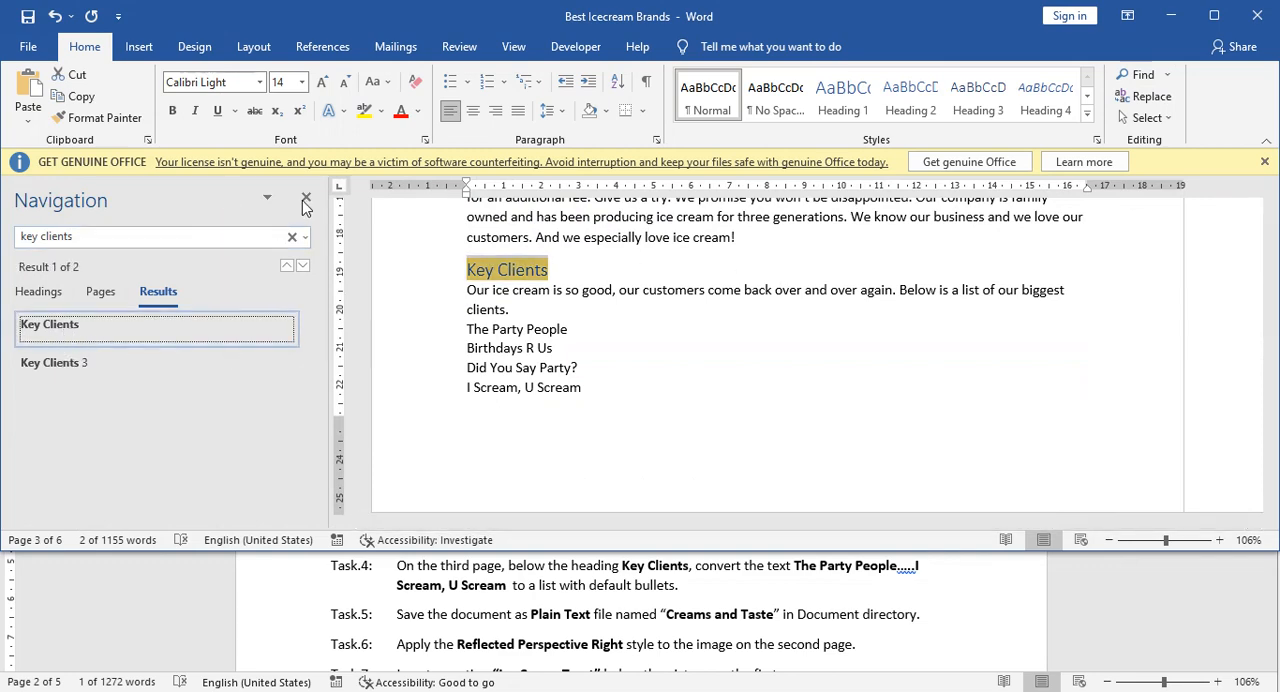
click(306, 201)
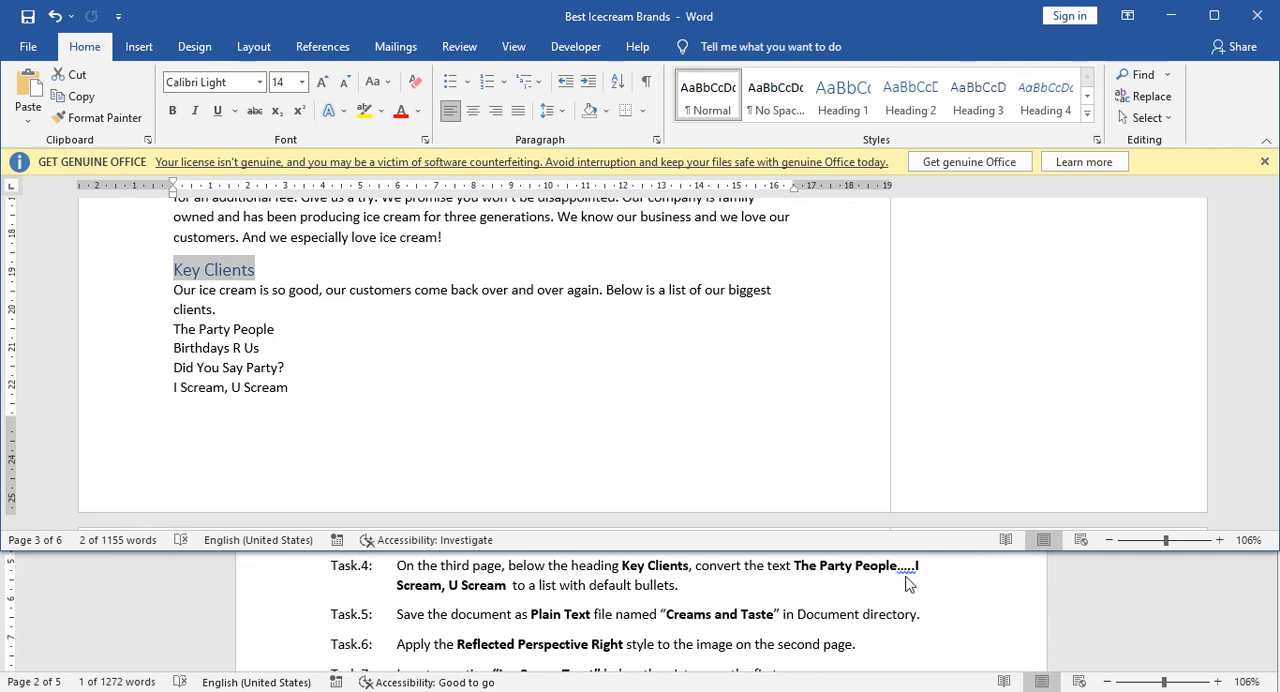
Convert the four lines from The Party People to I Scream, U Scream below Key Clients to a list with default bullets.
click(212, 340)
drag(174, 331, 292, 385)
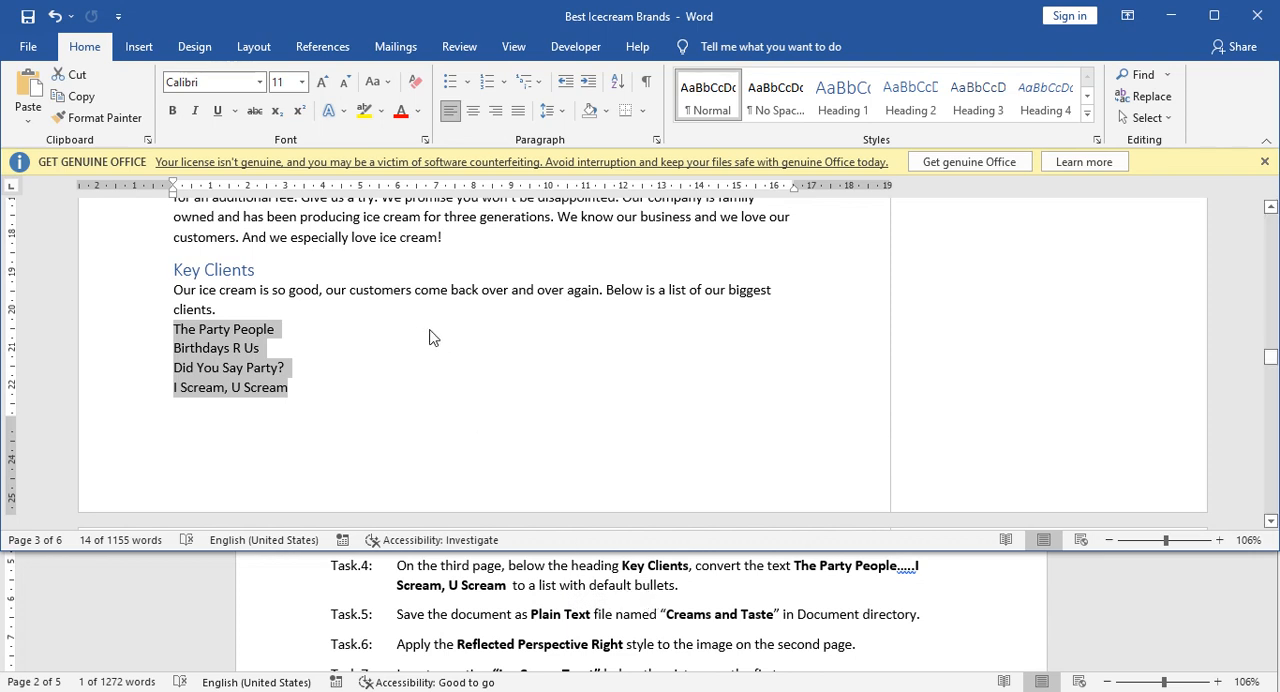
click(451, 84)
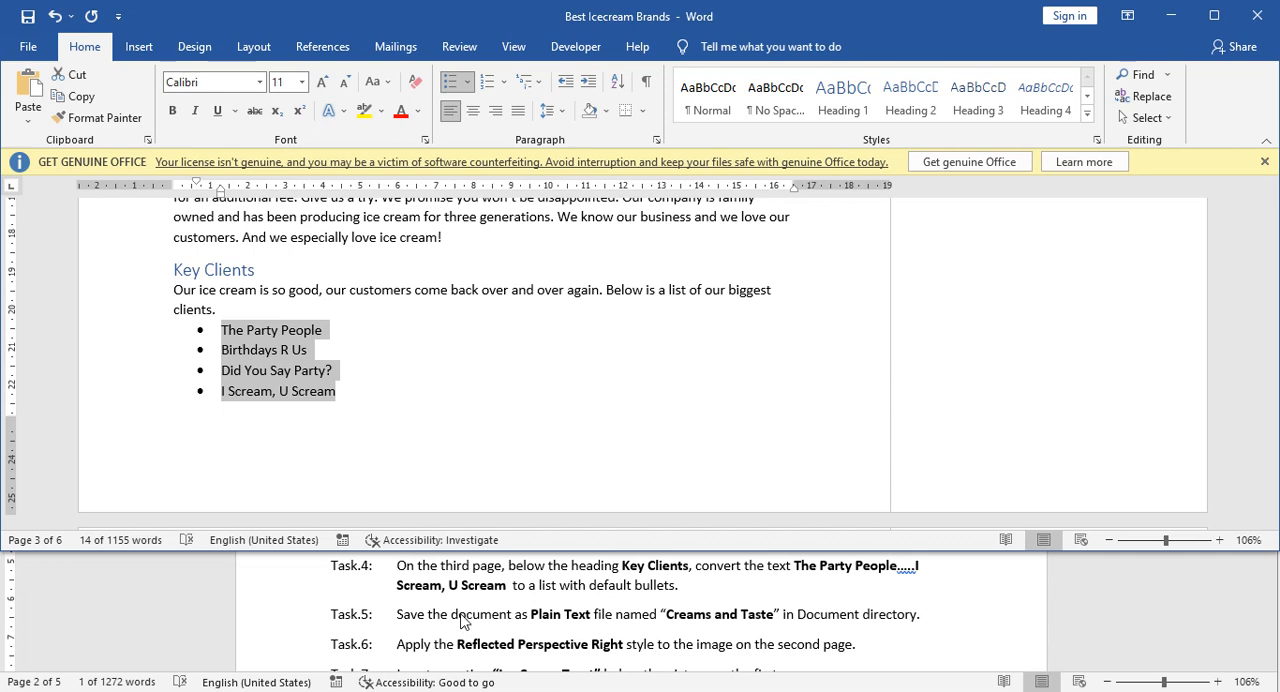
Start saving a copy of the Best Icecream Brands document and choose the Documents folder as its location.
scroll(462, 622, down, 1)
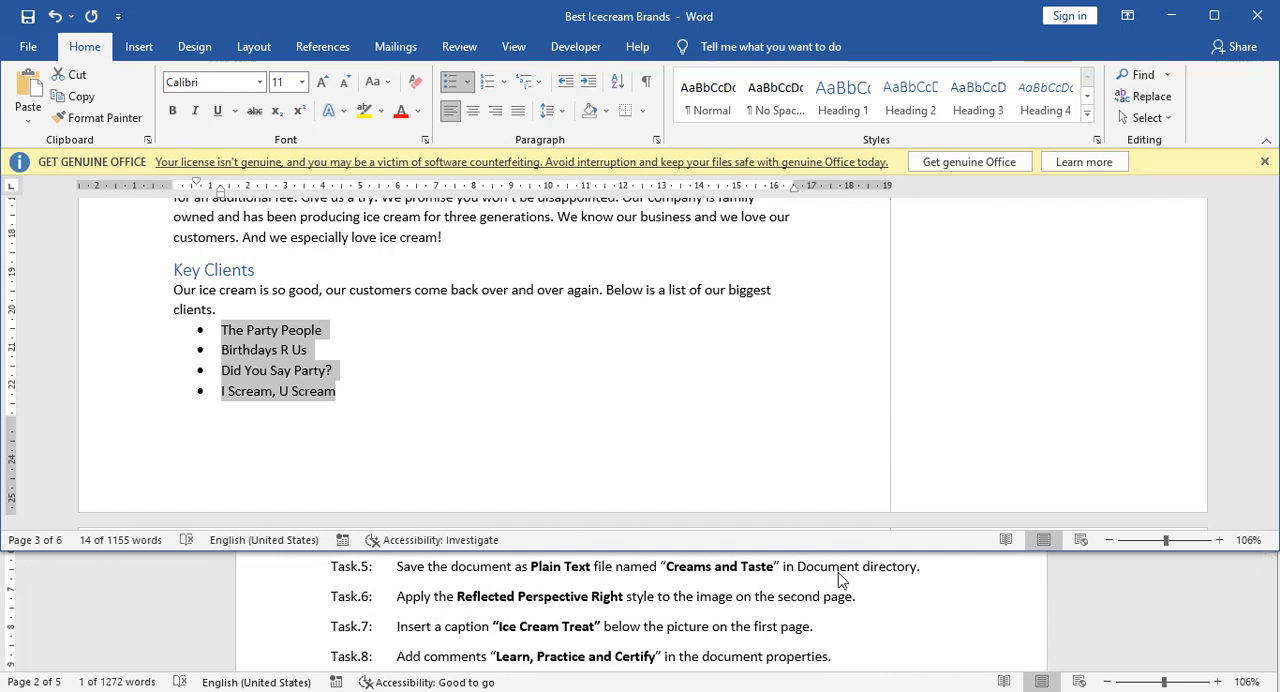
click(361, 358)
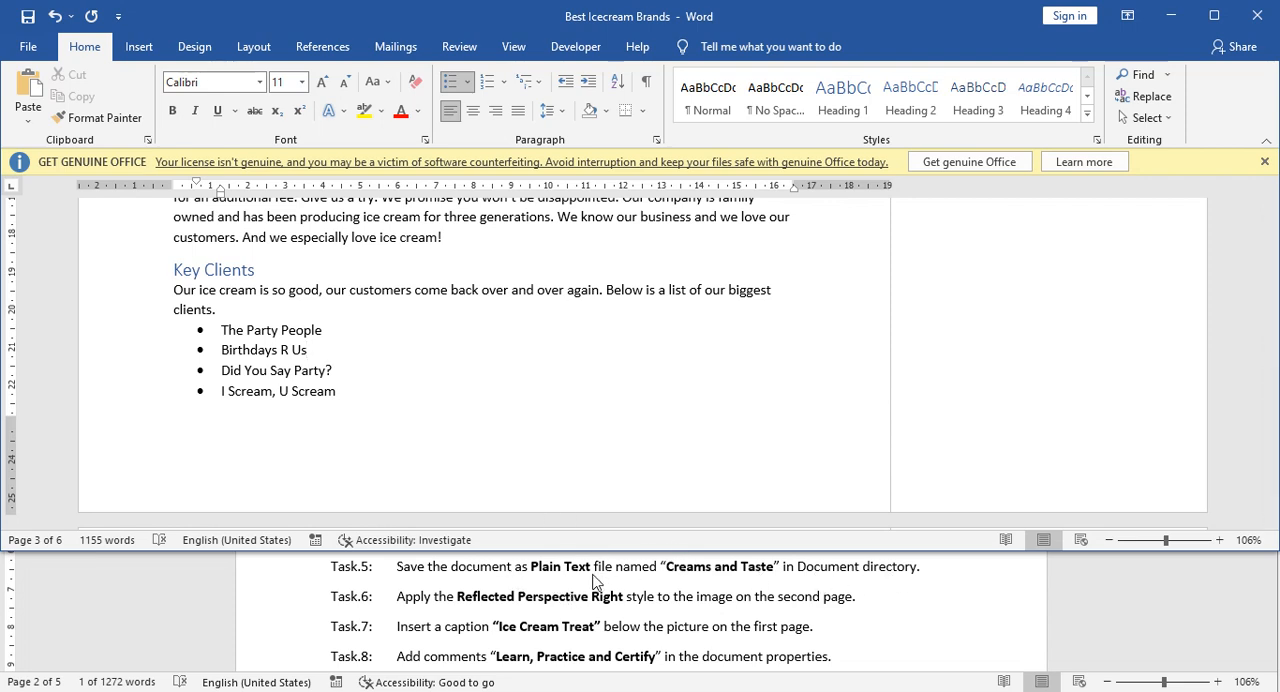
click(30, 48)
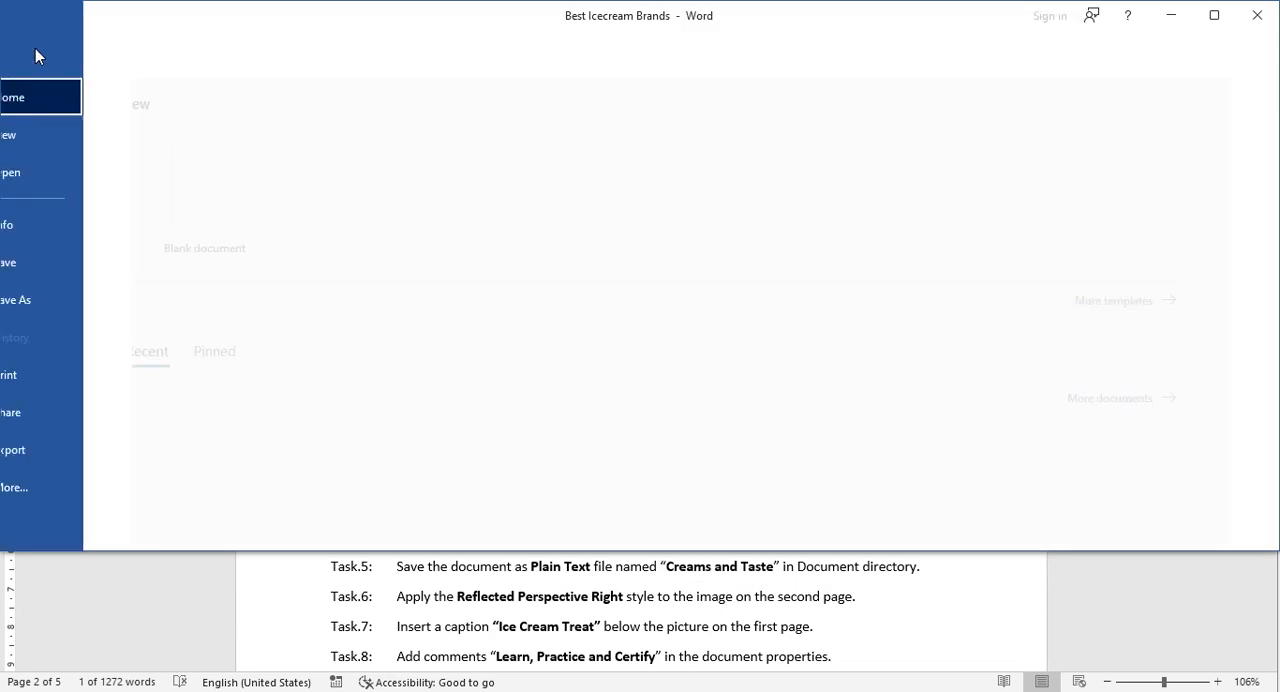
click(68, 310)
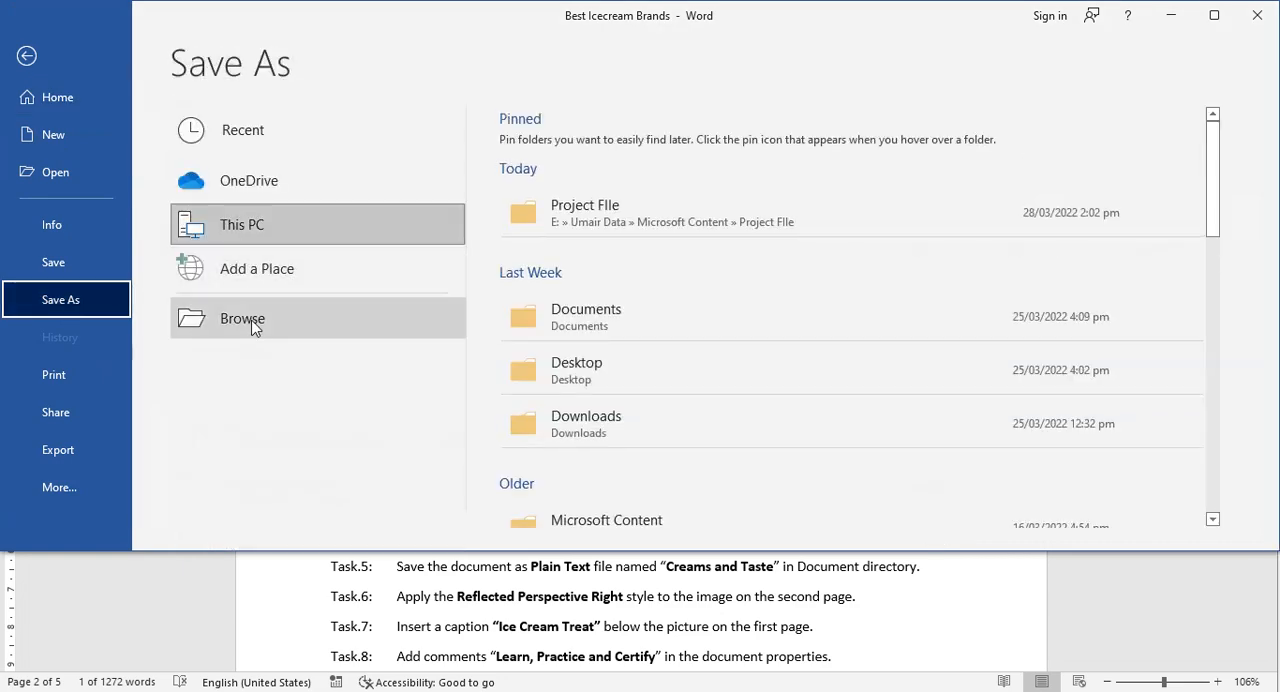
click(253, 325)
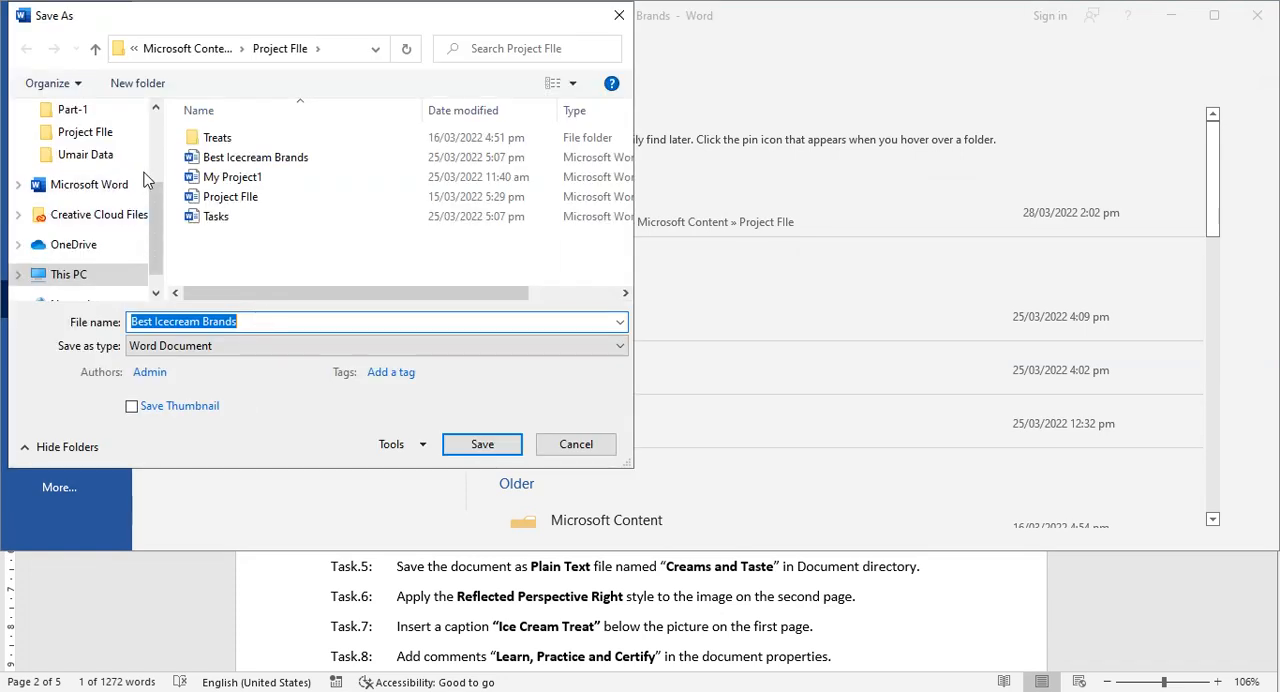
drag(155, 197, 155, 133)
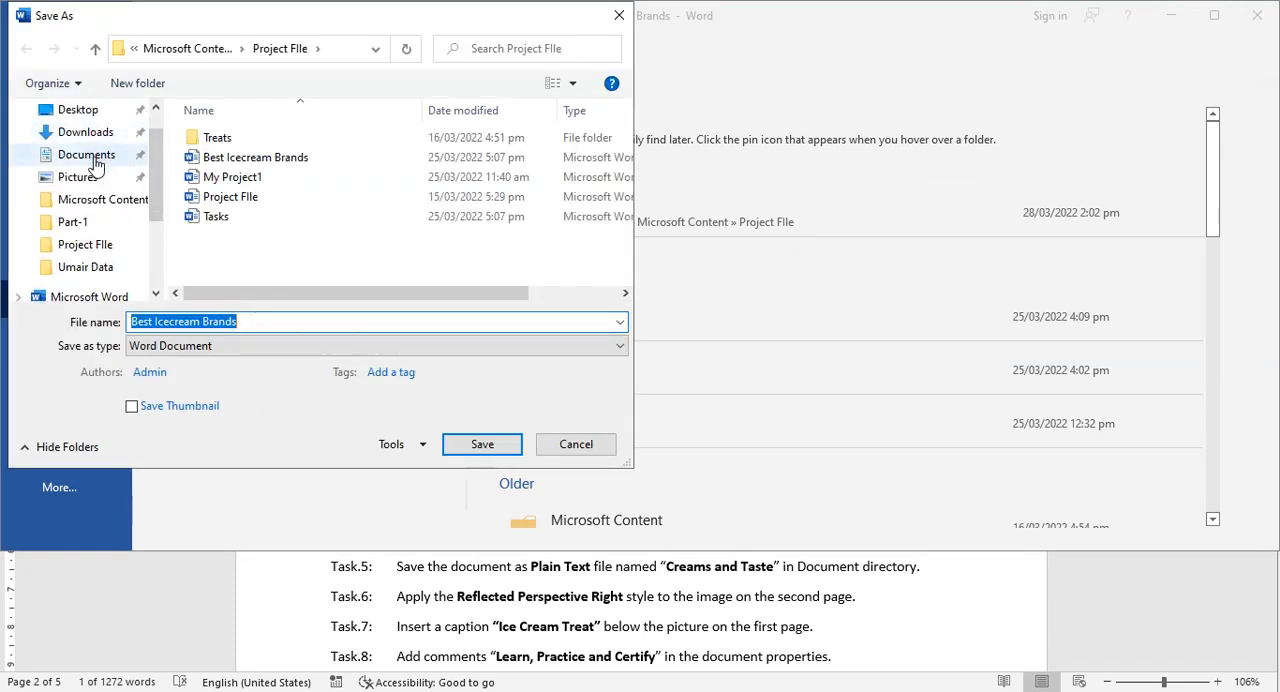
click(88, 158)
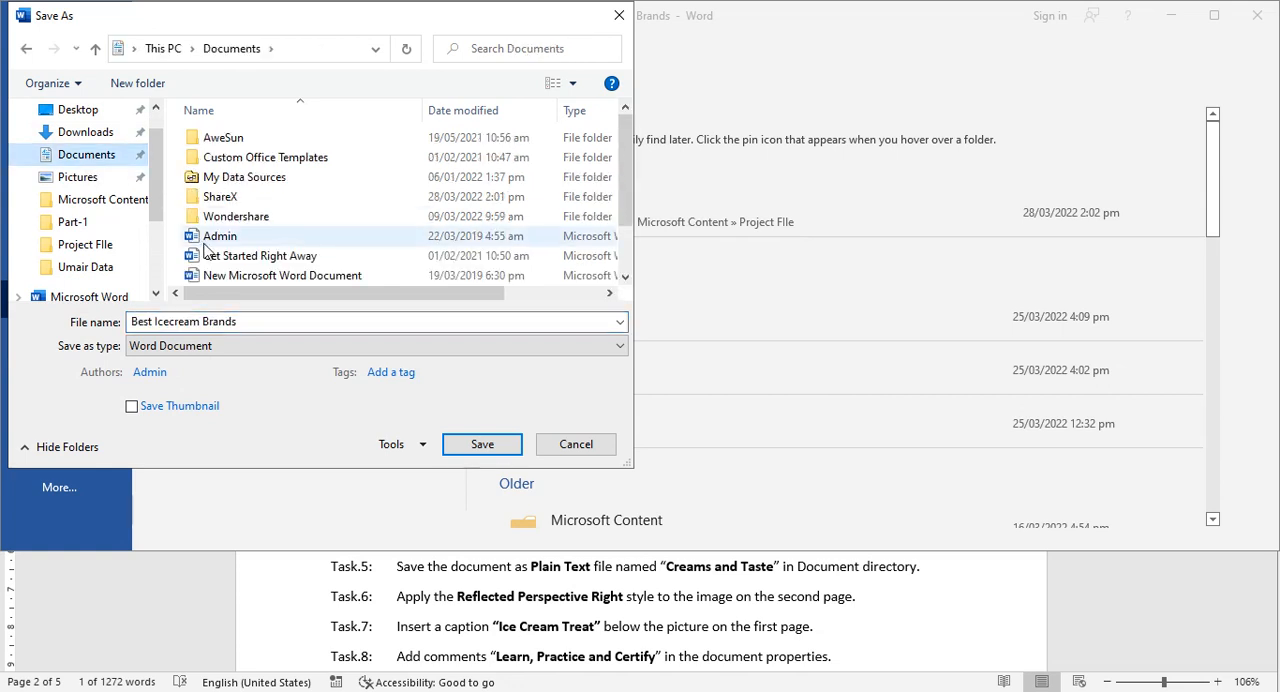
Save the copy in Documents as a Plain Text file named Creams and Taste with the Windows (Default) text encoding.
click(245, 322)
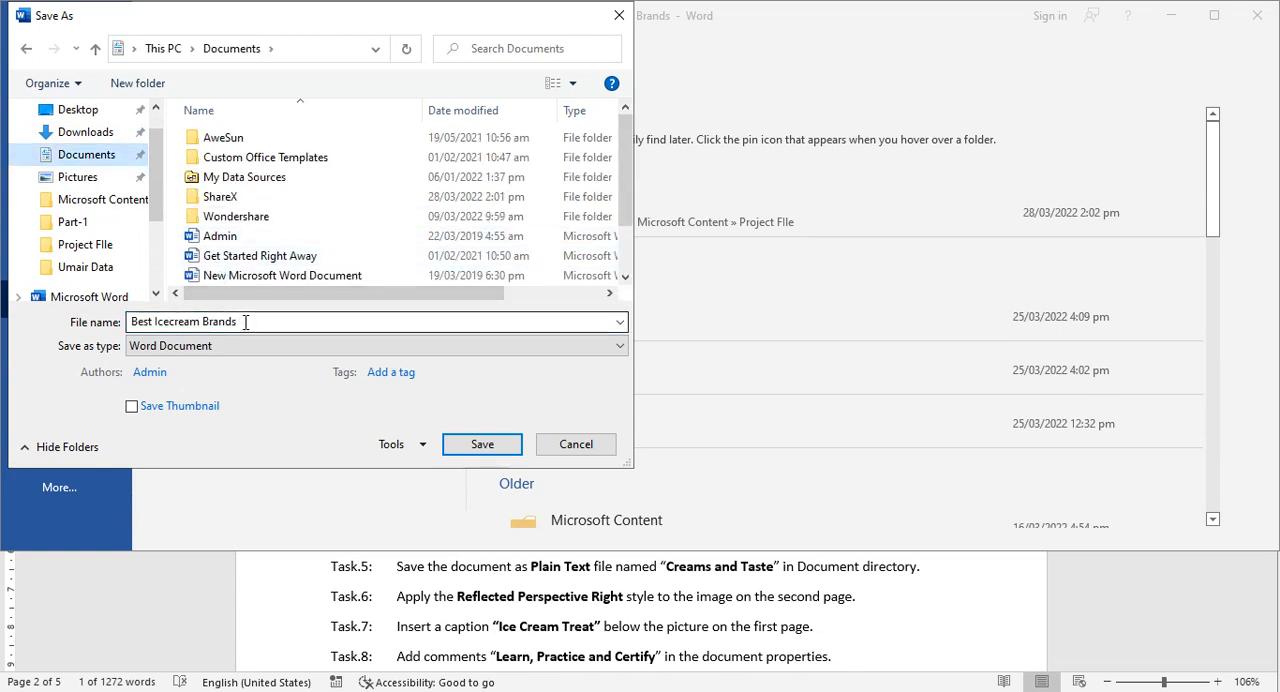
key(ctrl+a)
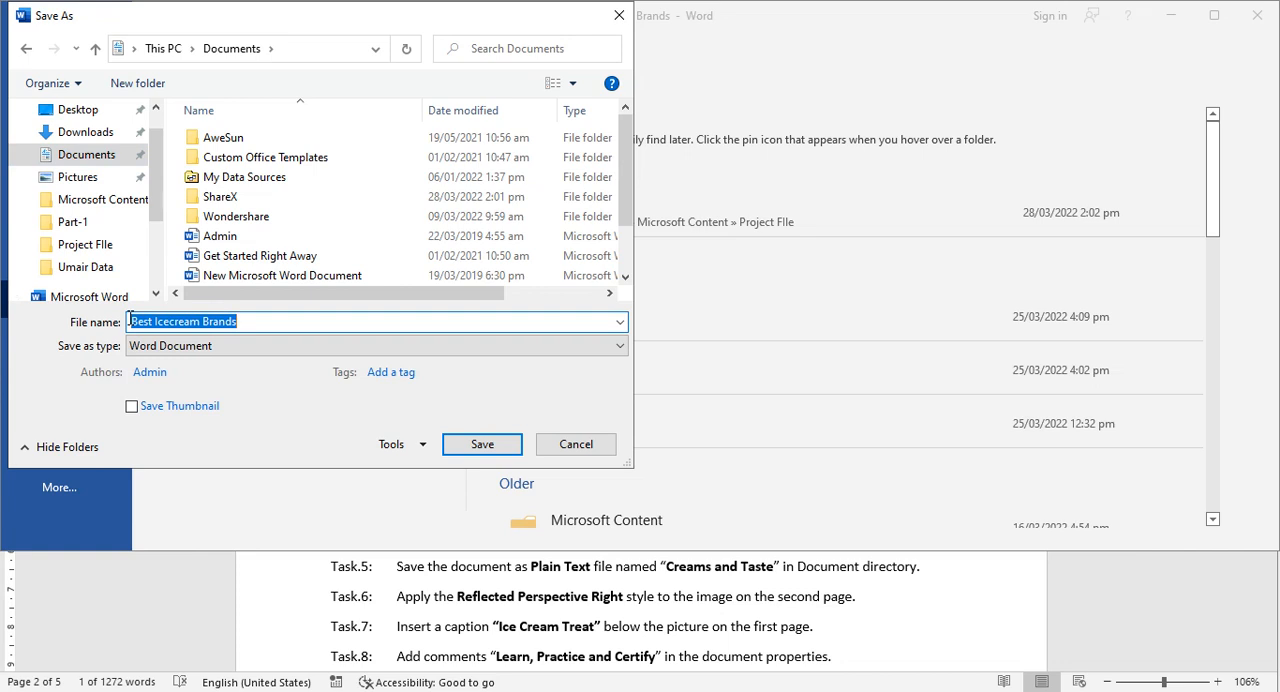
text(Crea)
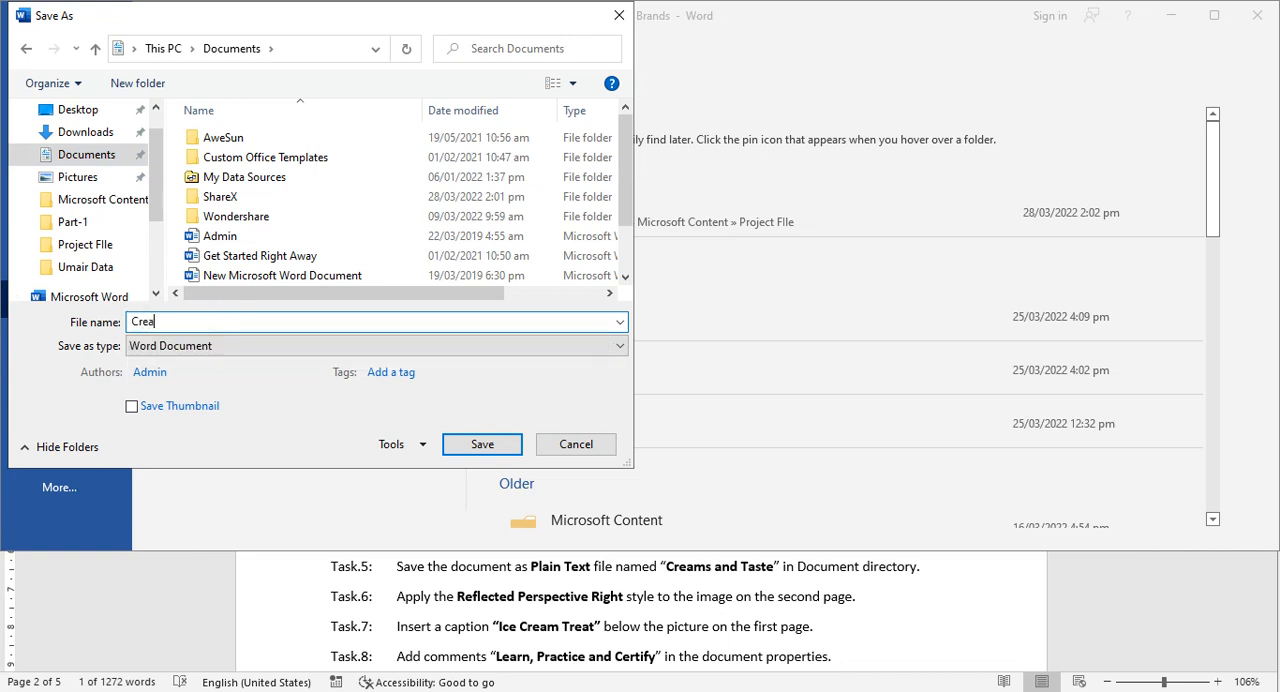
text(ms and Taste)
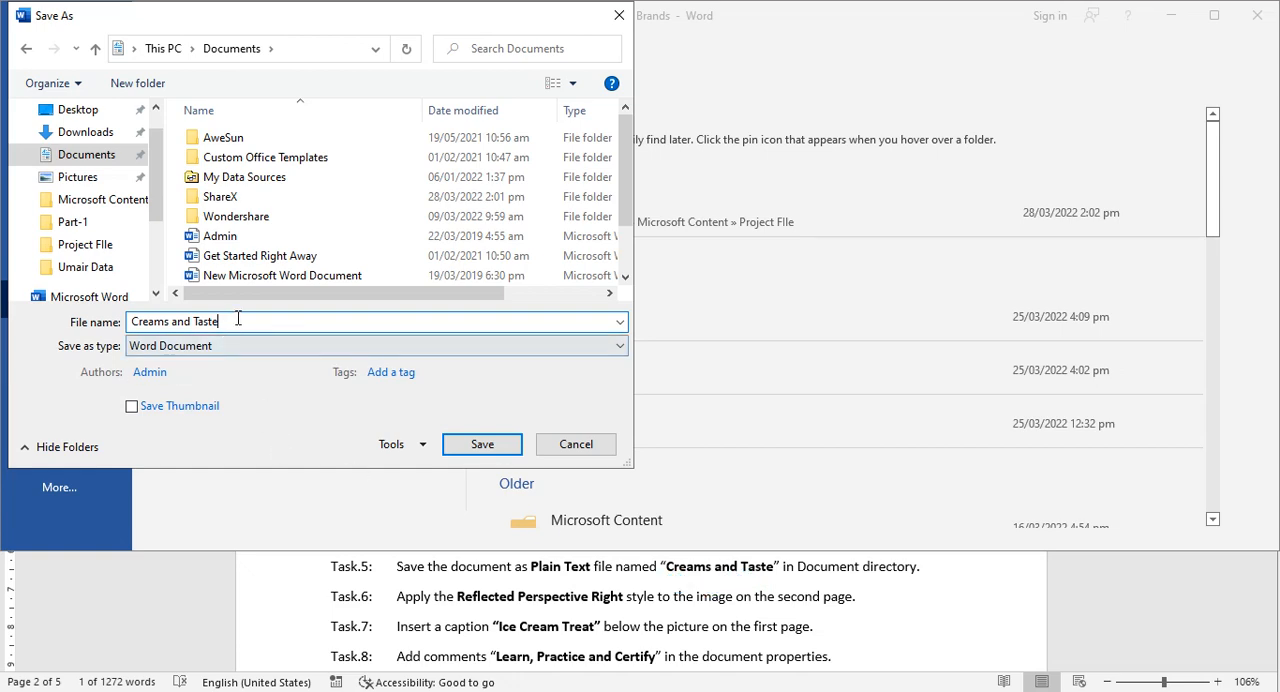
click(250, 350)
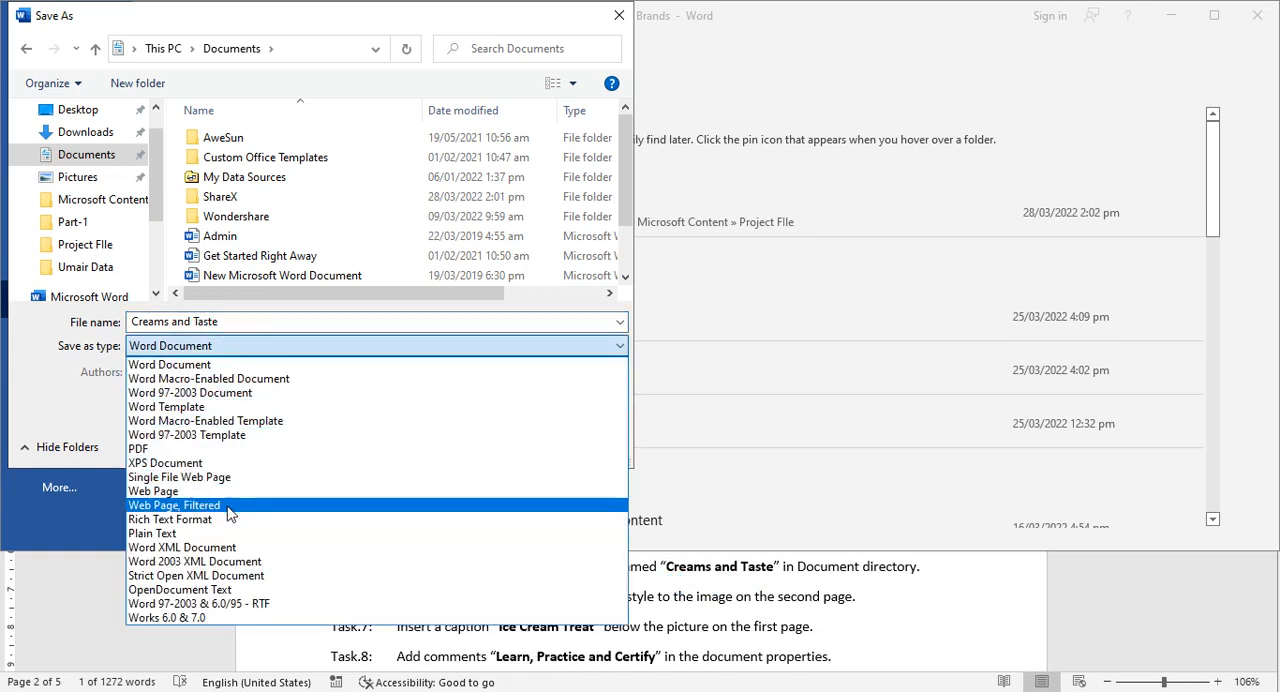
click(226, 535)
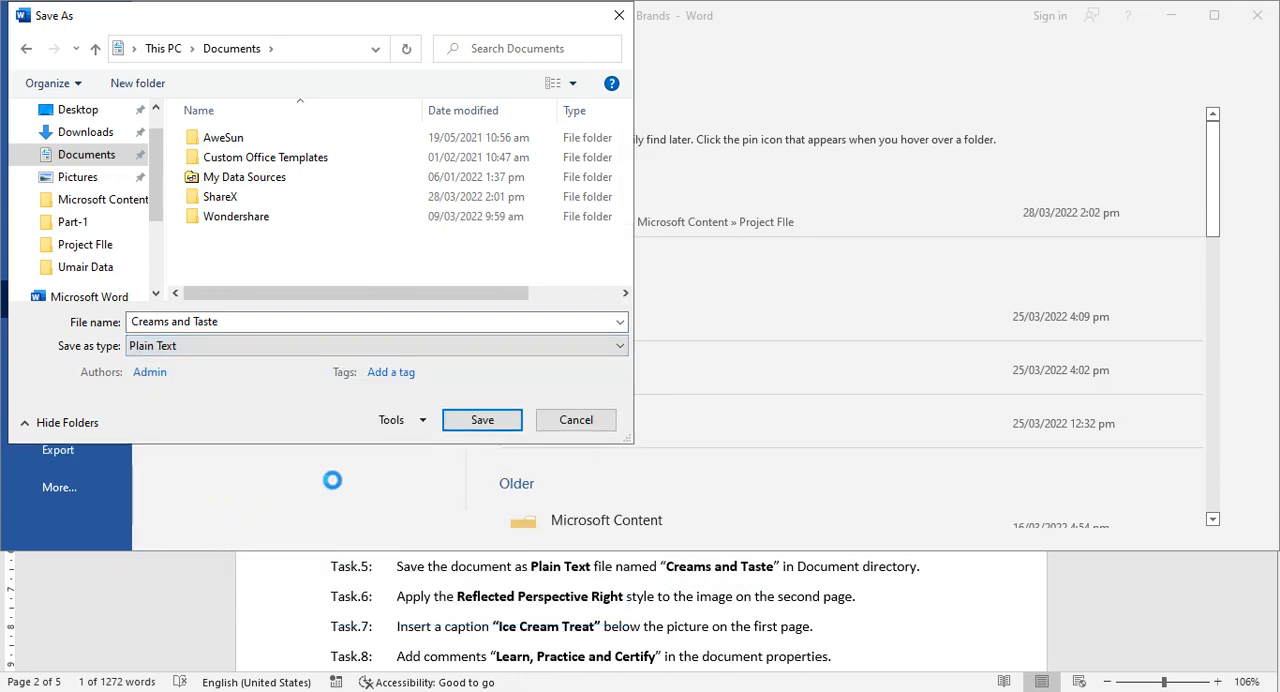
click(481, 420)
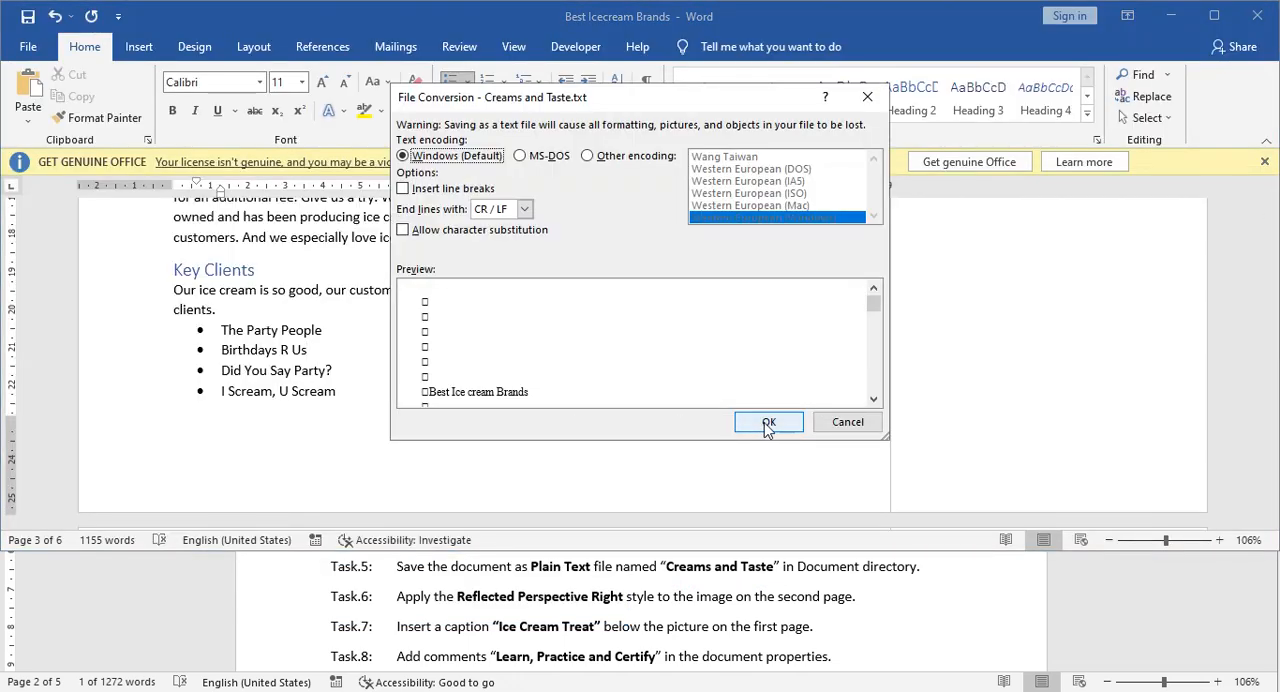
click(770, 423)
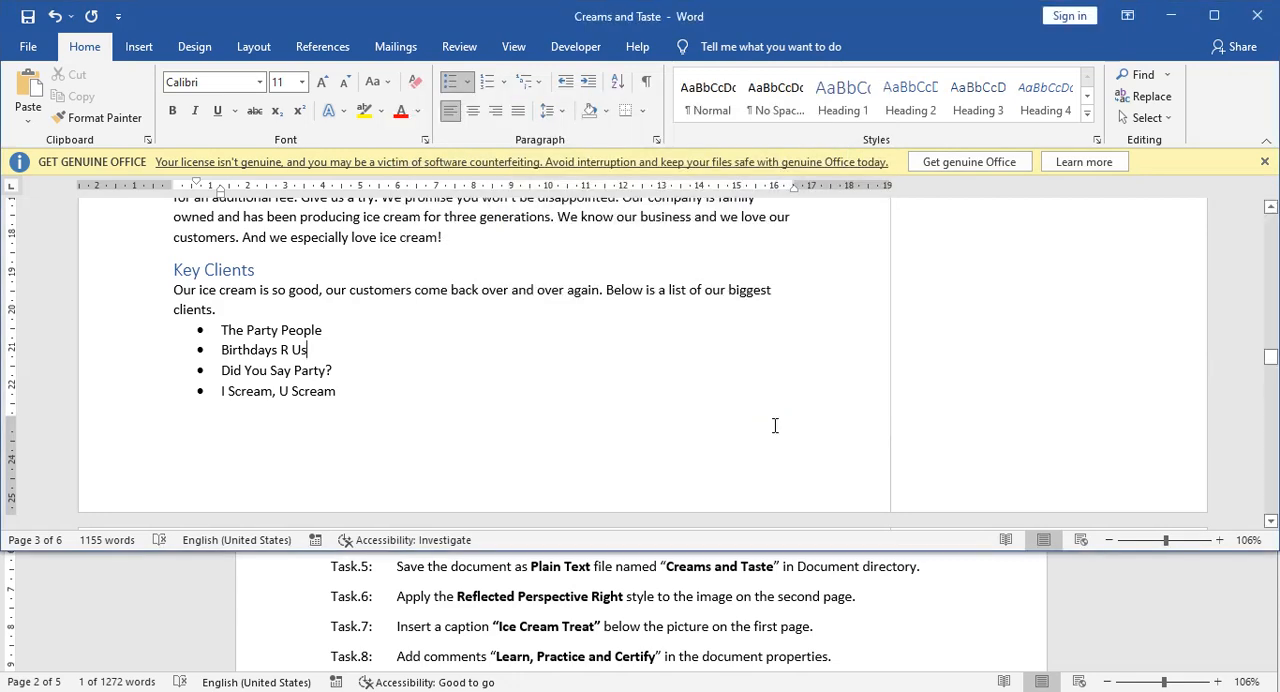
Apply the Reflected Perspective Right picture style to the Frosti image on the second page.
click(510, 592)
scroll(493, 592, down, 1)
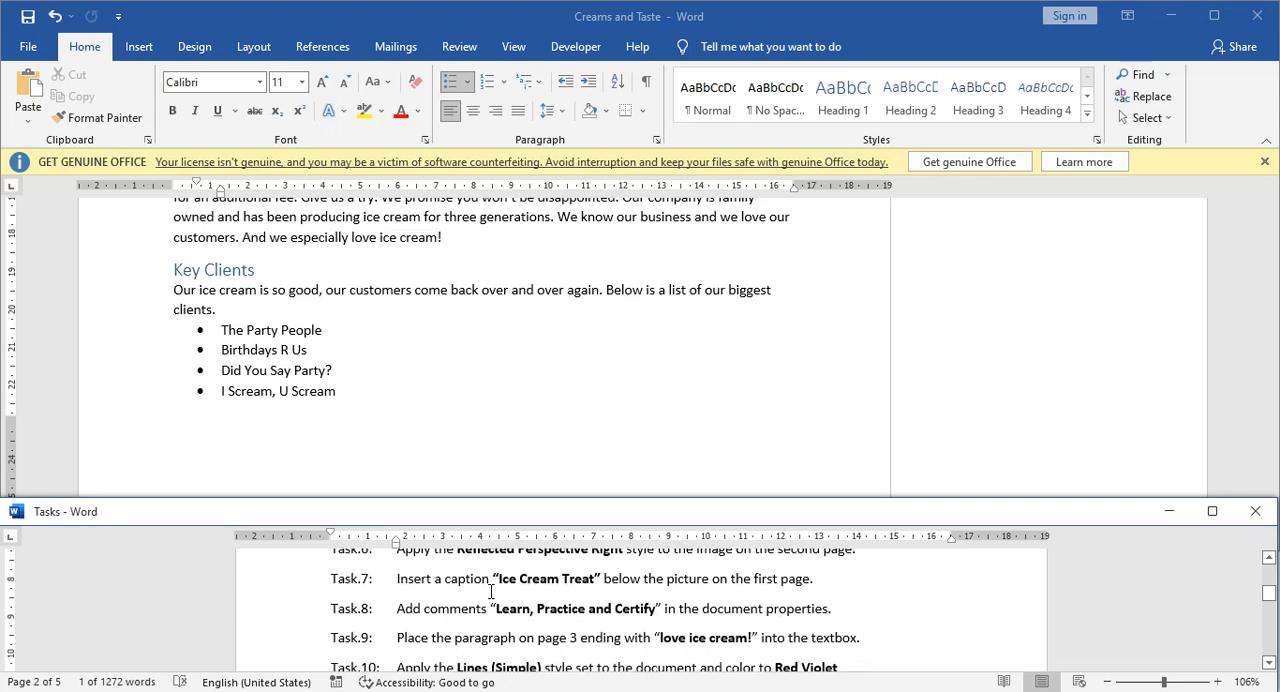
scroll(493, 592, up, 1)
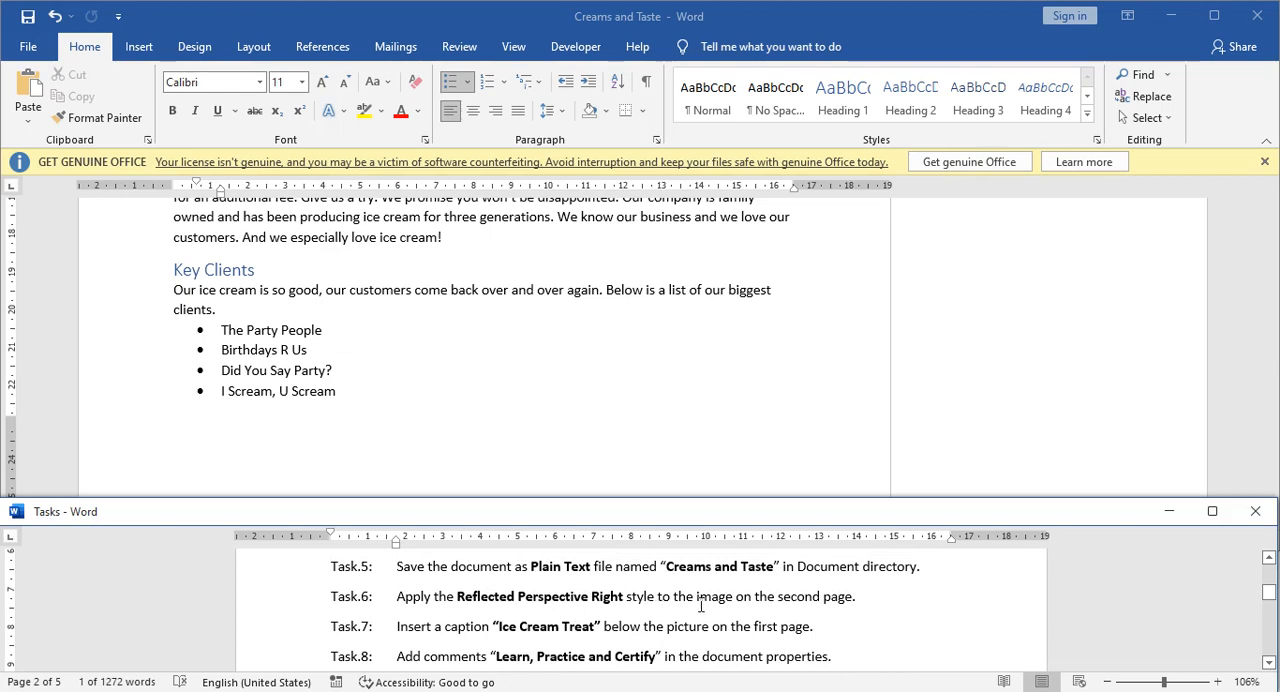
click(363, 412)
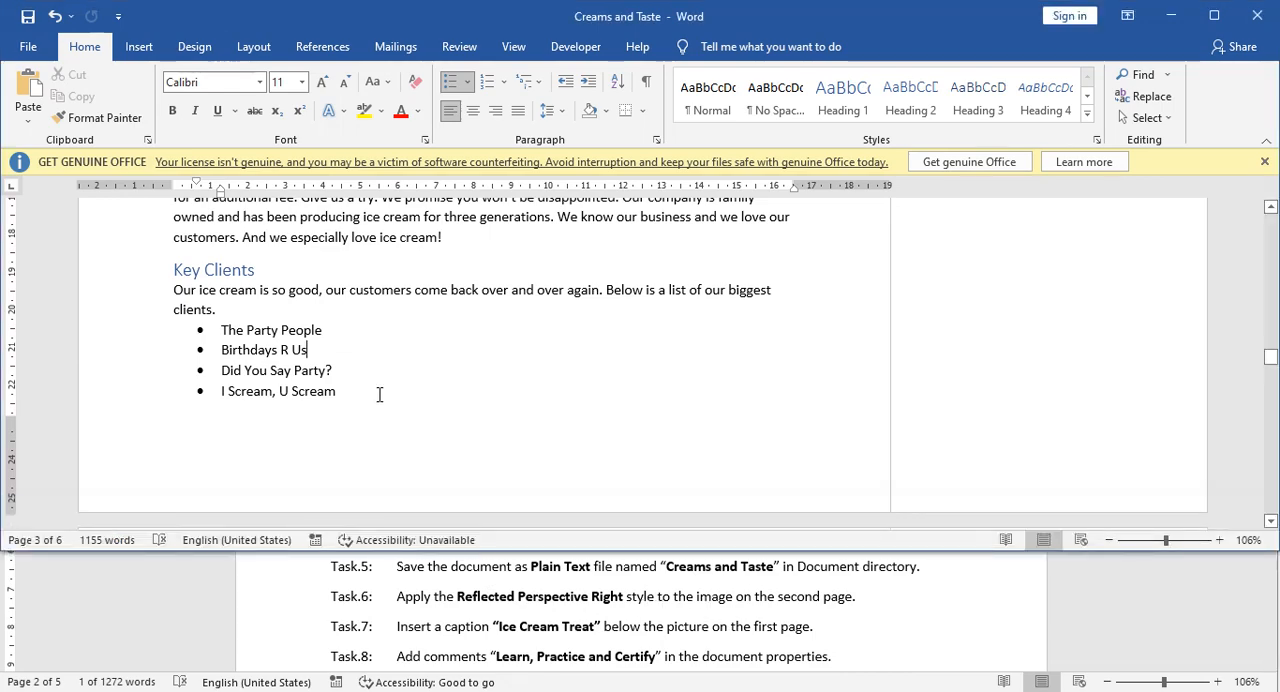
scroll(387, 410, up, 20)
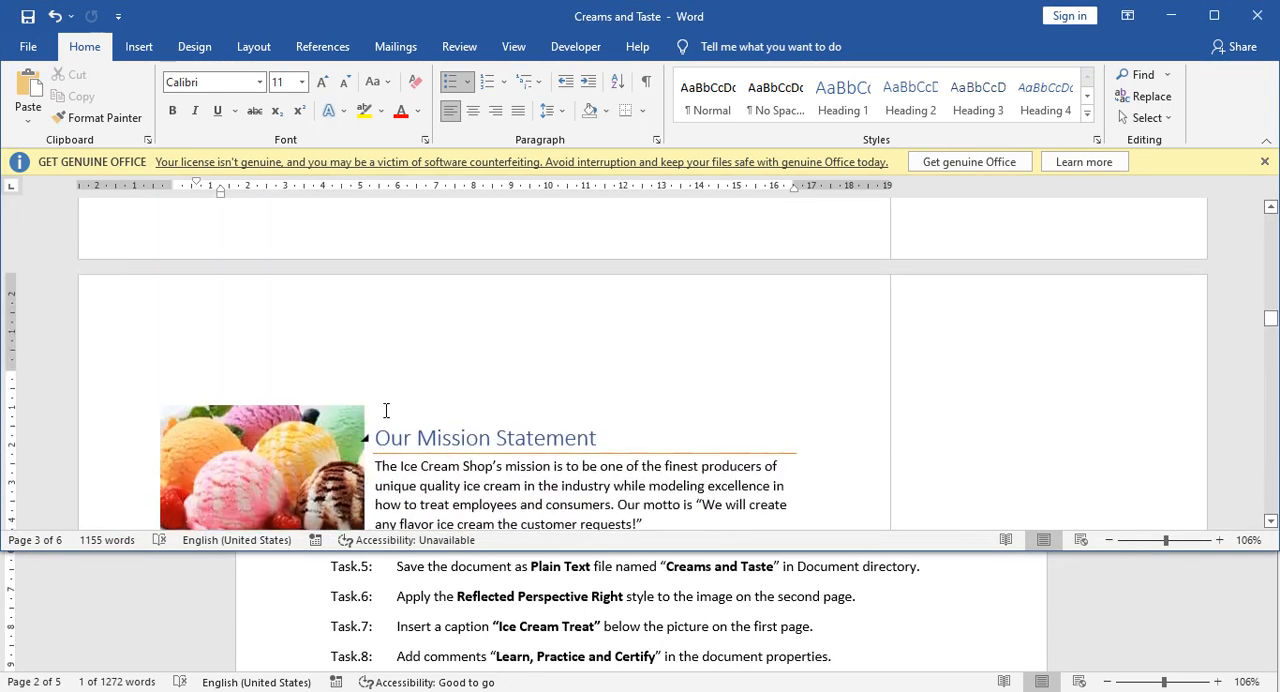
scroll(387, 413, up, 10)
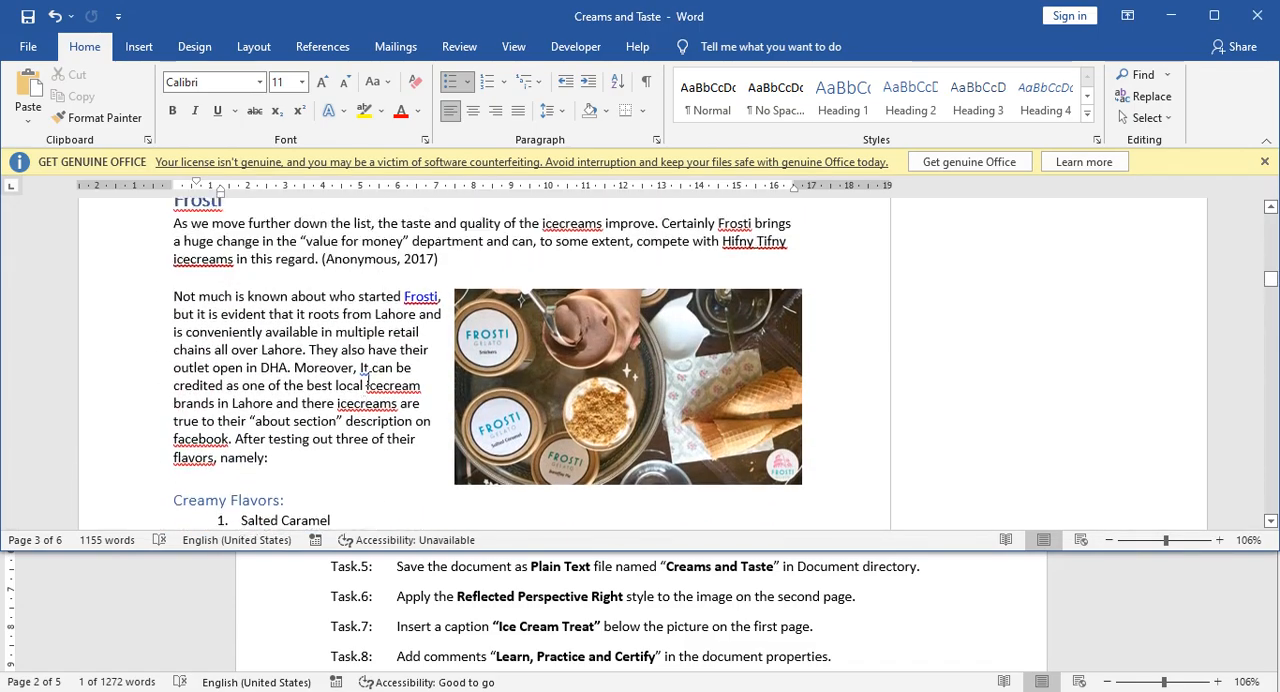
click(363, 384)
scroll(416, 446, down, 10)
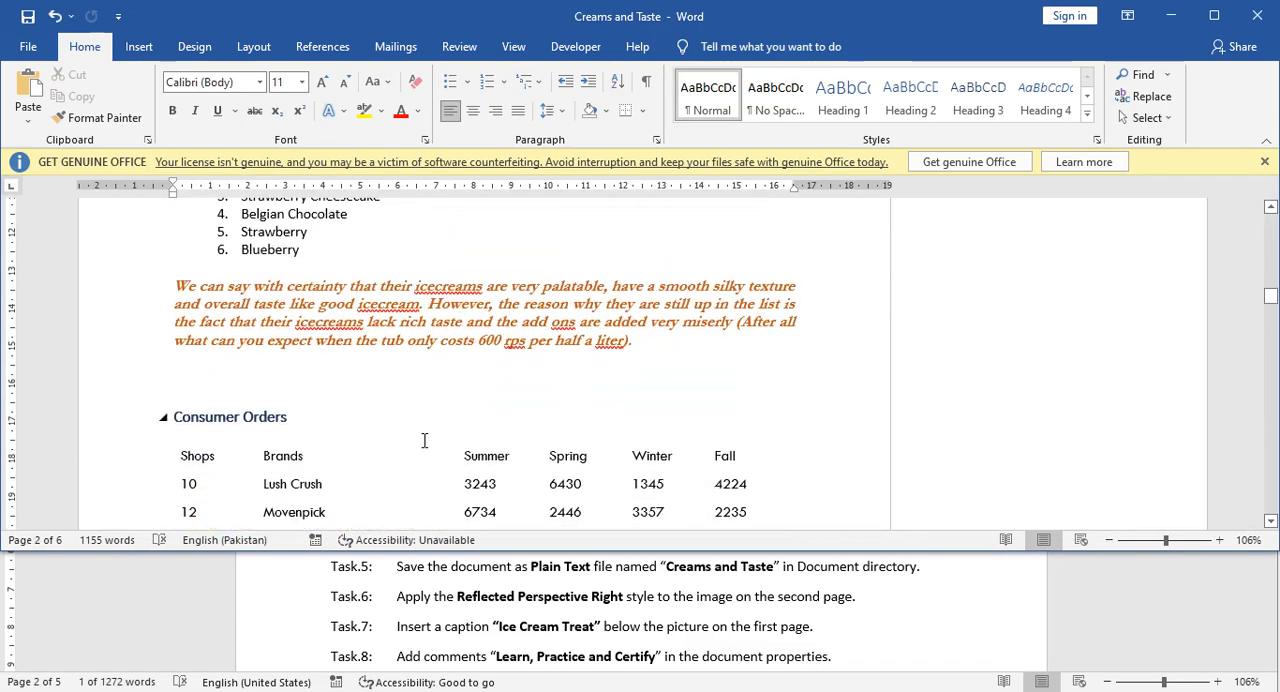
scroll(424, 440, up, 5)
scroll(424, 440, up, 3)
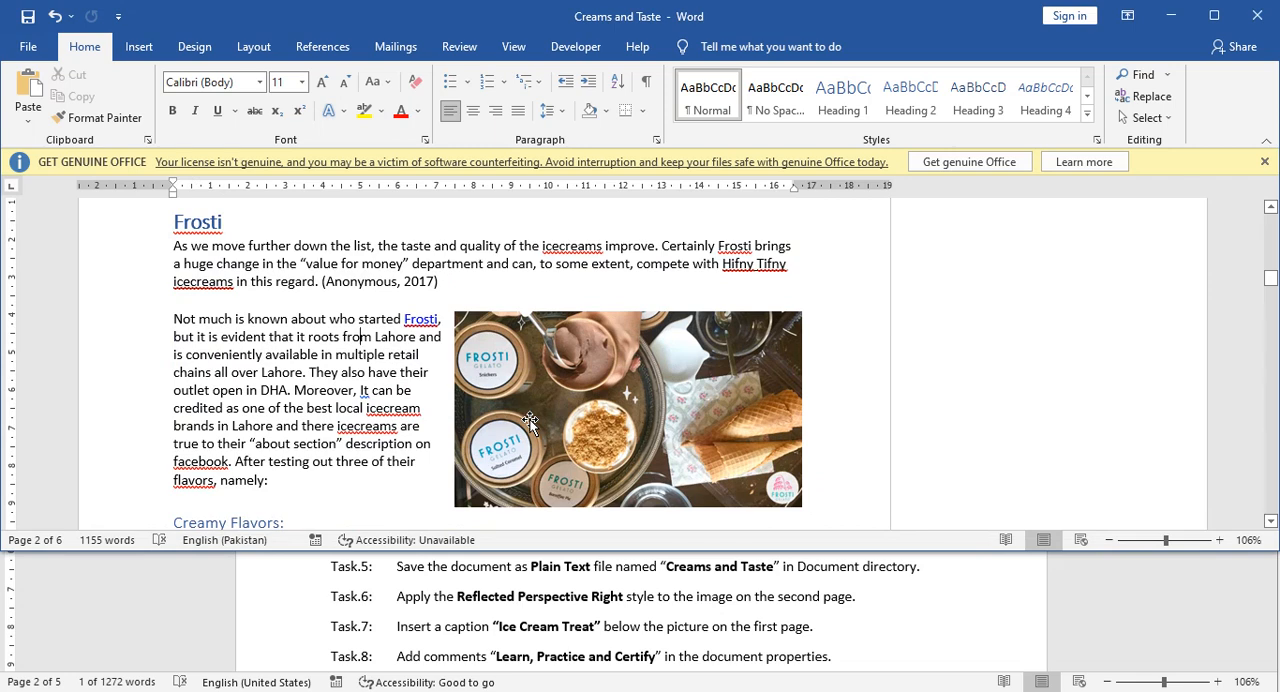
click(572, 418)
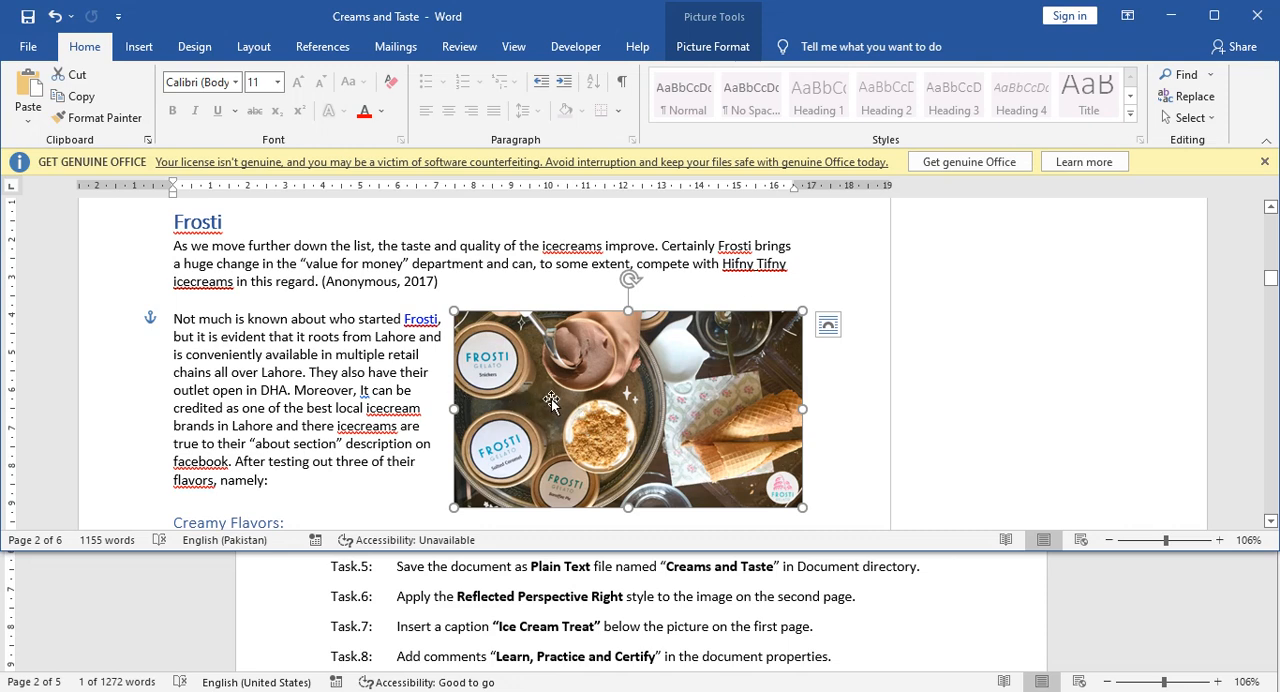
click(718, 50)
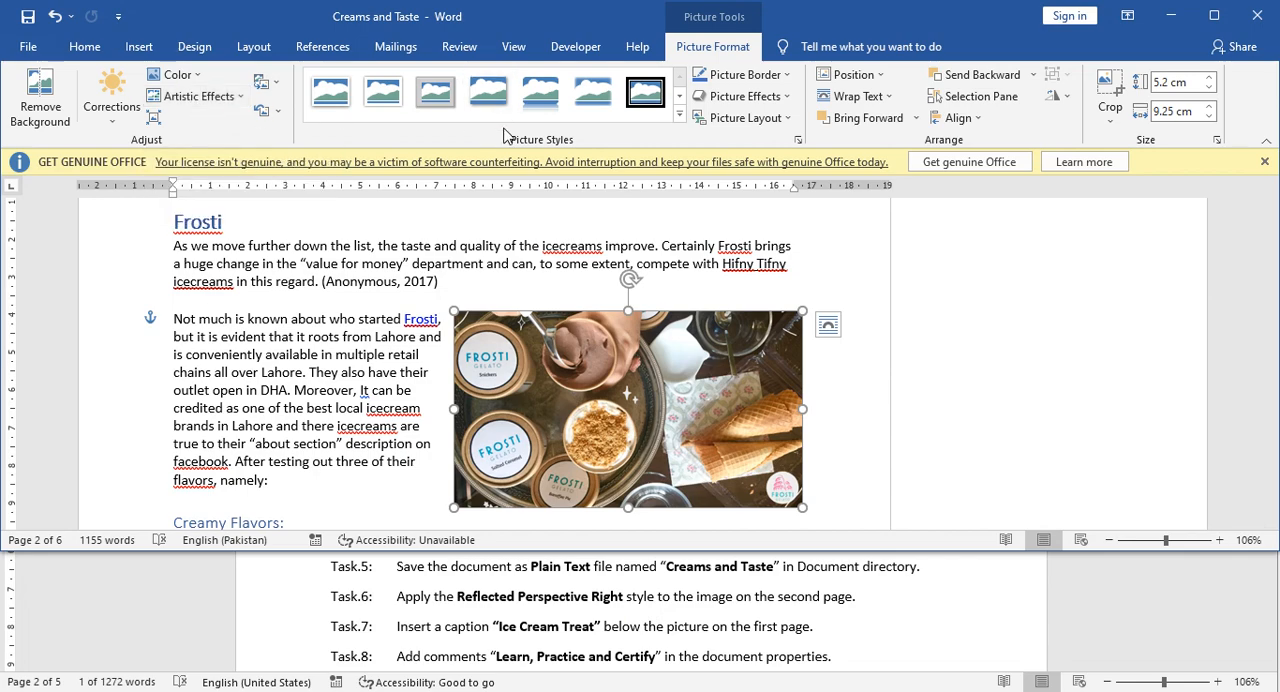
click(679, 116)
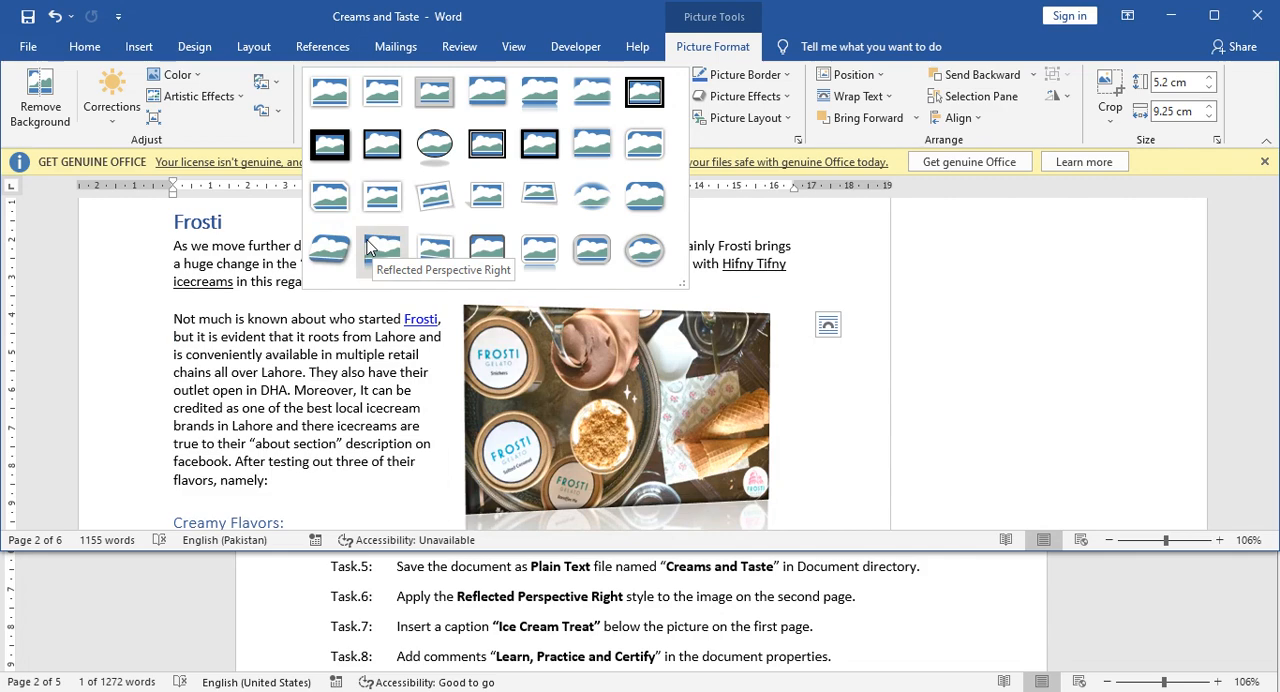
click(367, 248)
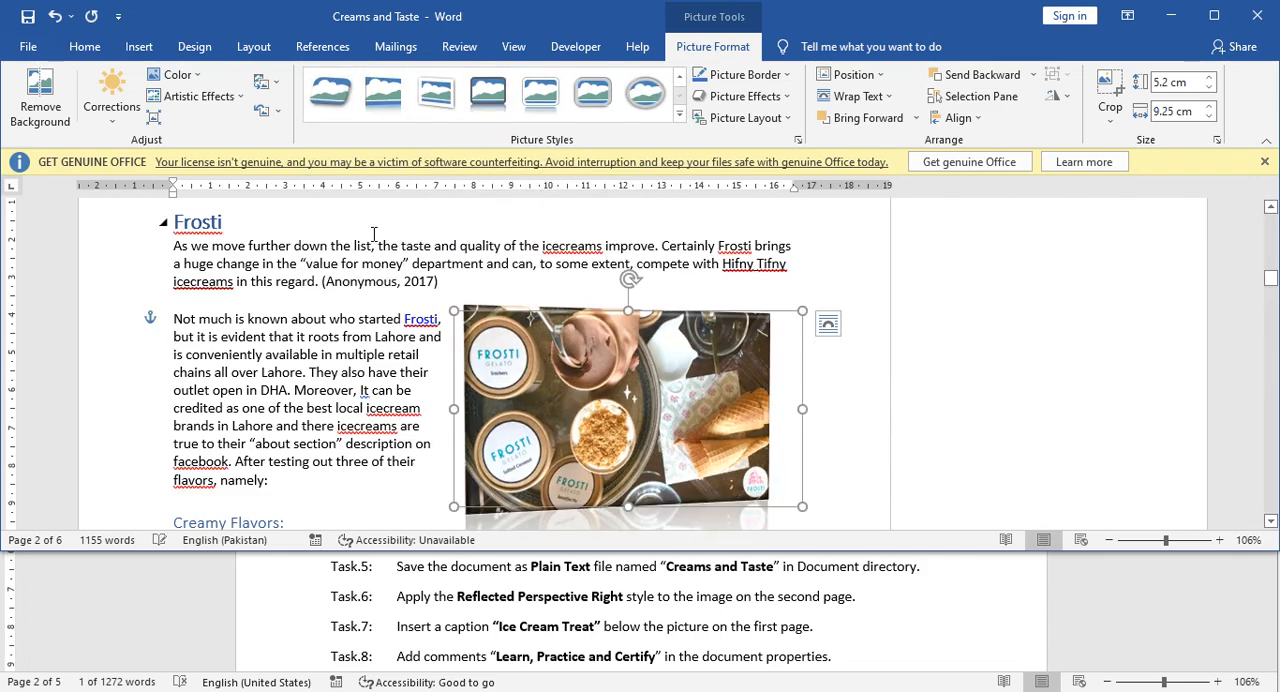
scroll(541, 430, down, 1)
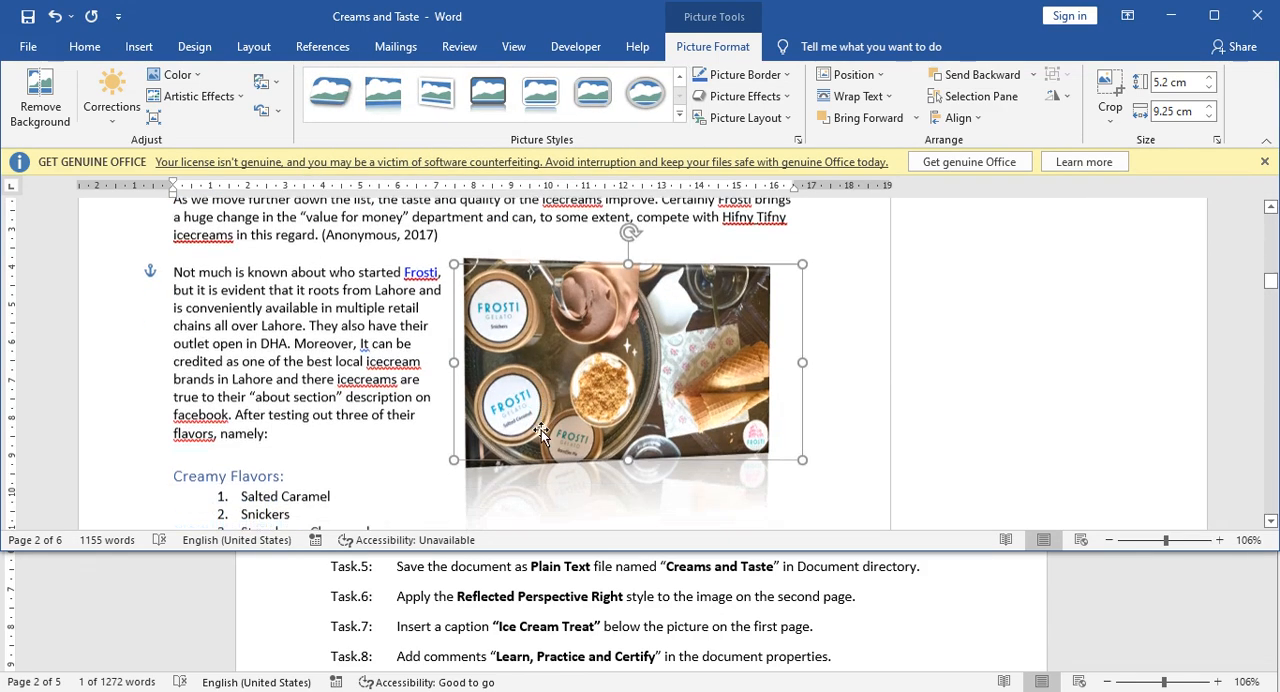
Insert the caption "Figure 1Ice Cream Treat" below the ice cream picture beside the Top Brands list on the first page.
click(461, 612)
scroll(467, 615, down, 1)
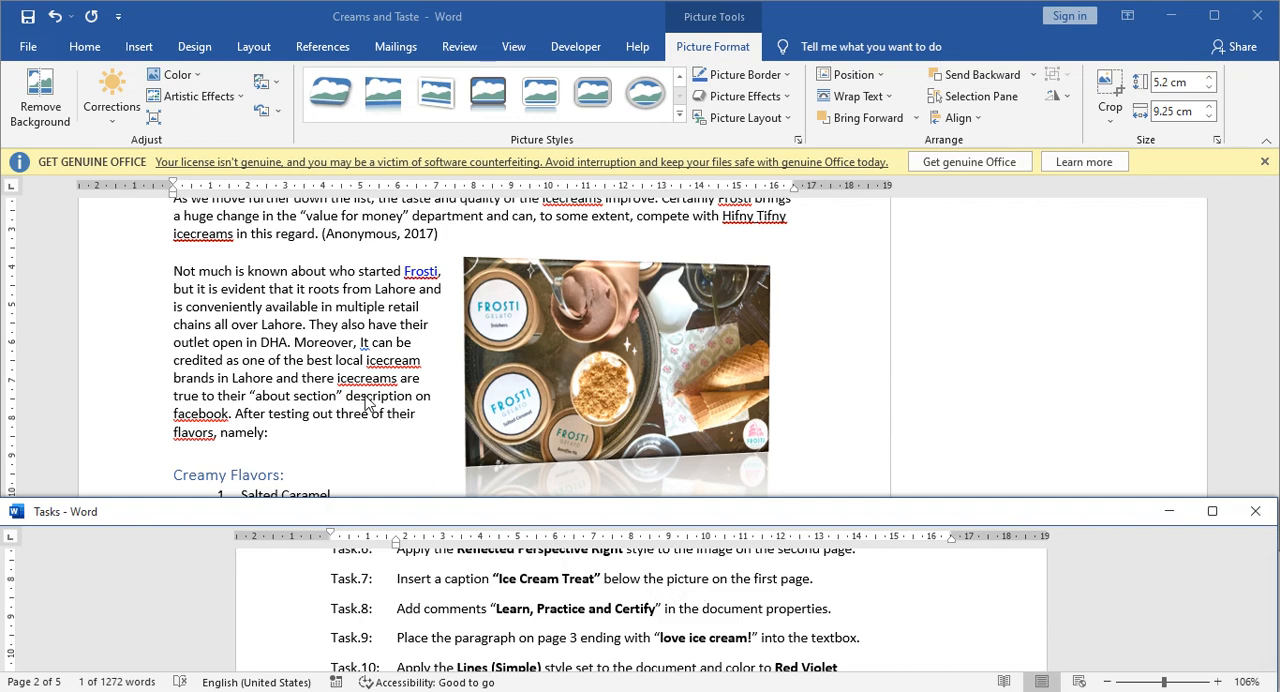
scroll(366, 402, up, 15)
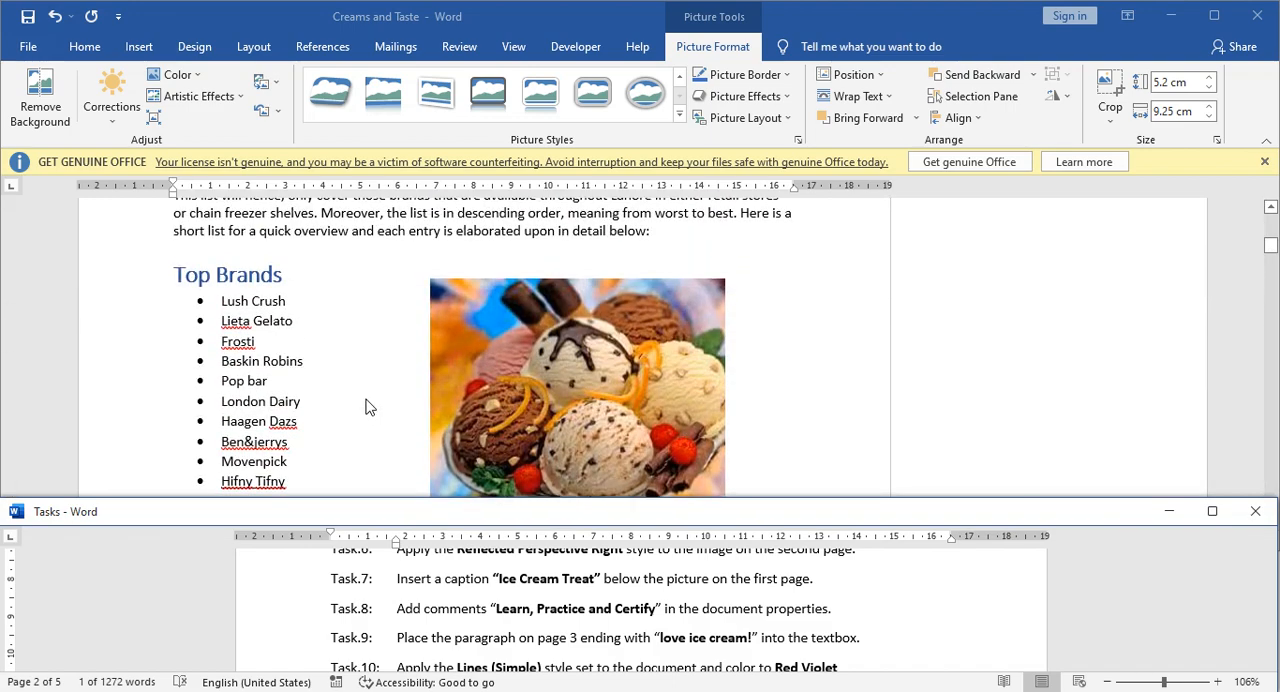
scroll(366, 405, up, 4)
scroll(366, 405, down, 3)
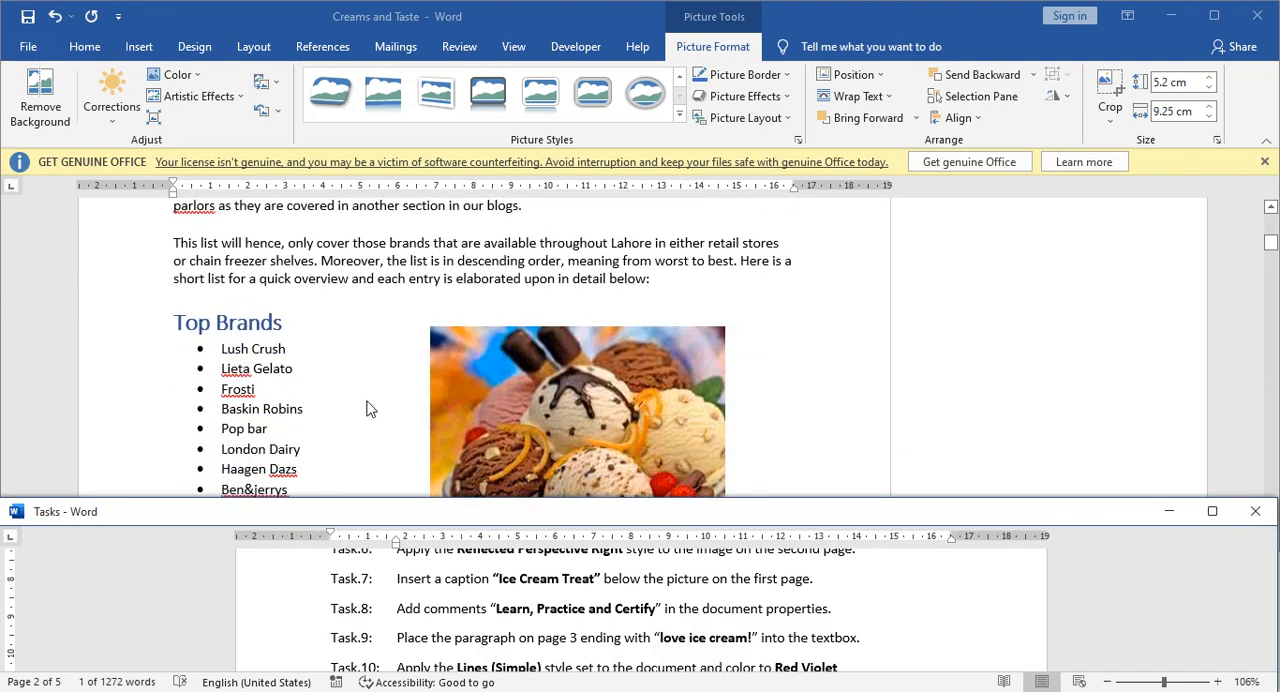
scroll(366, 408, down, 3)
click(541, 321)
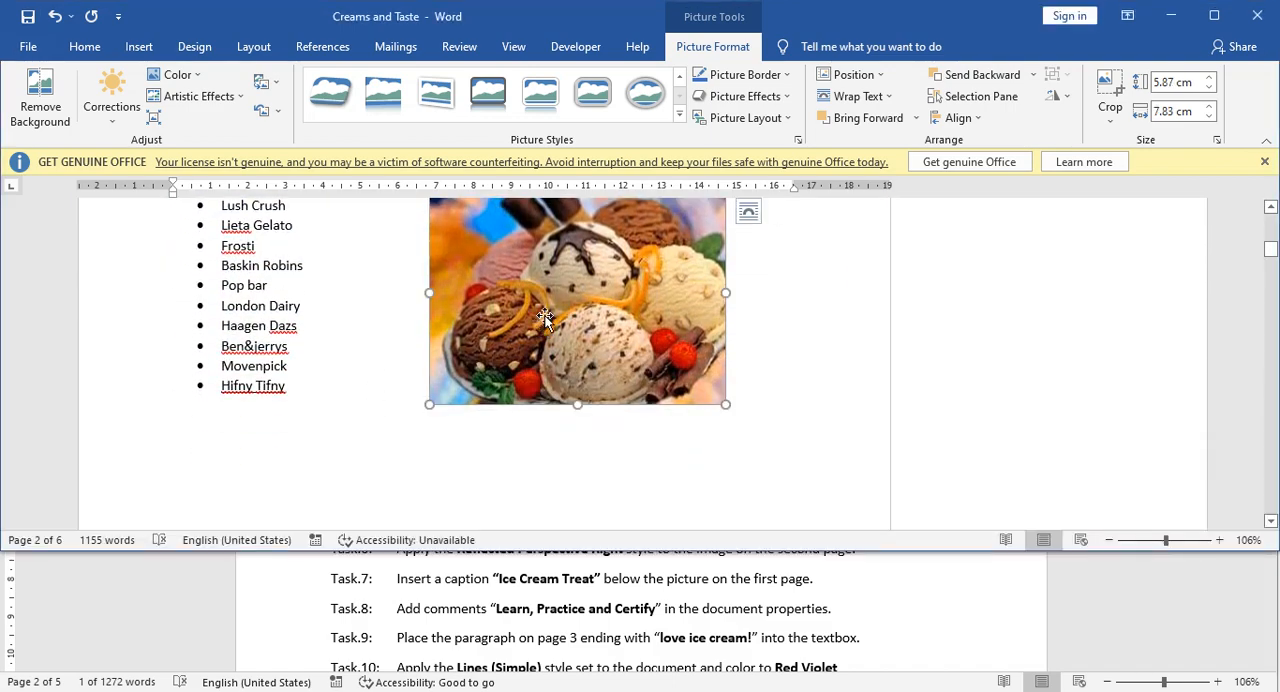
scroll(521, 348, up, 1)
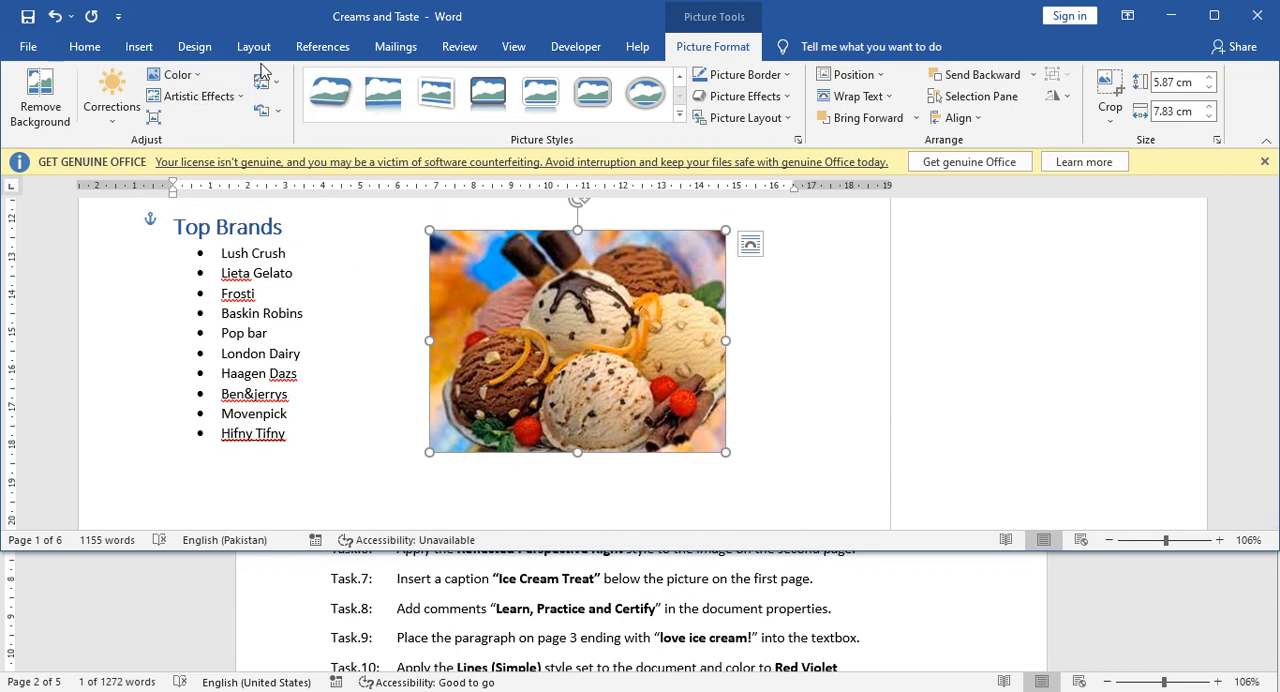
click(310, 50)
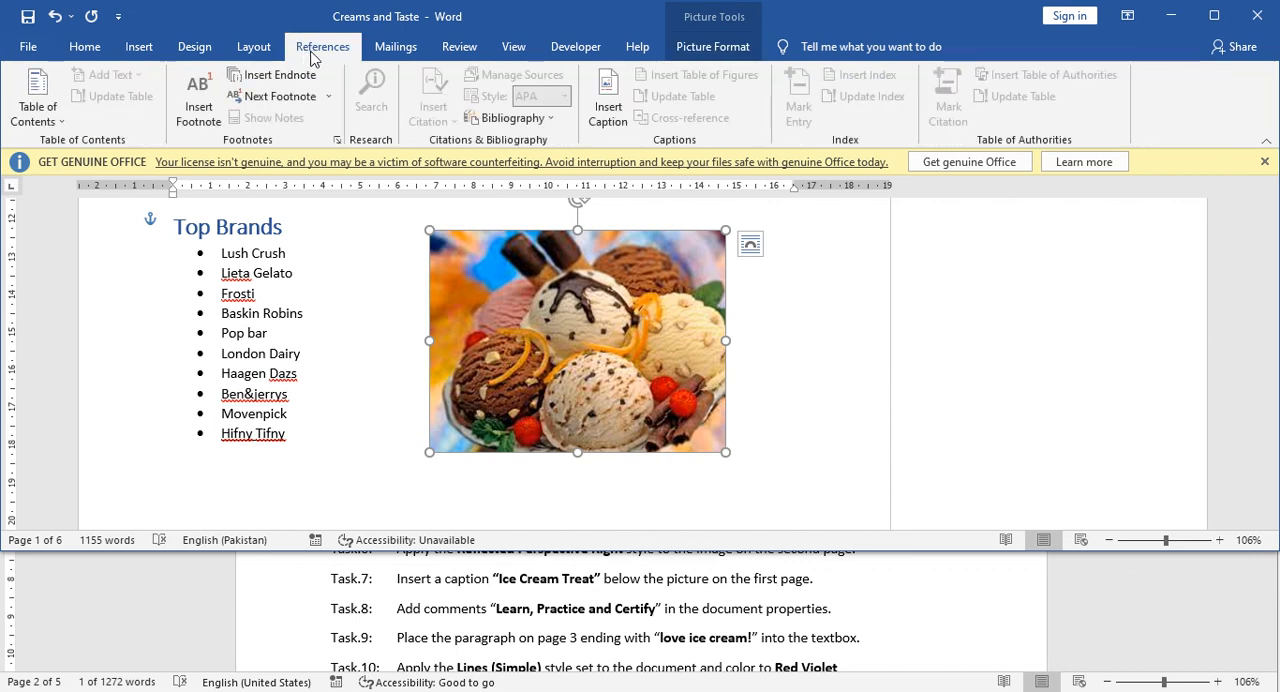
click(610, 115)
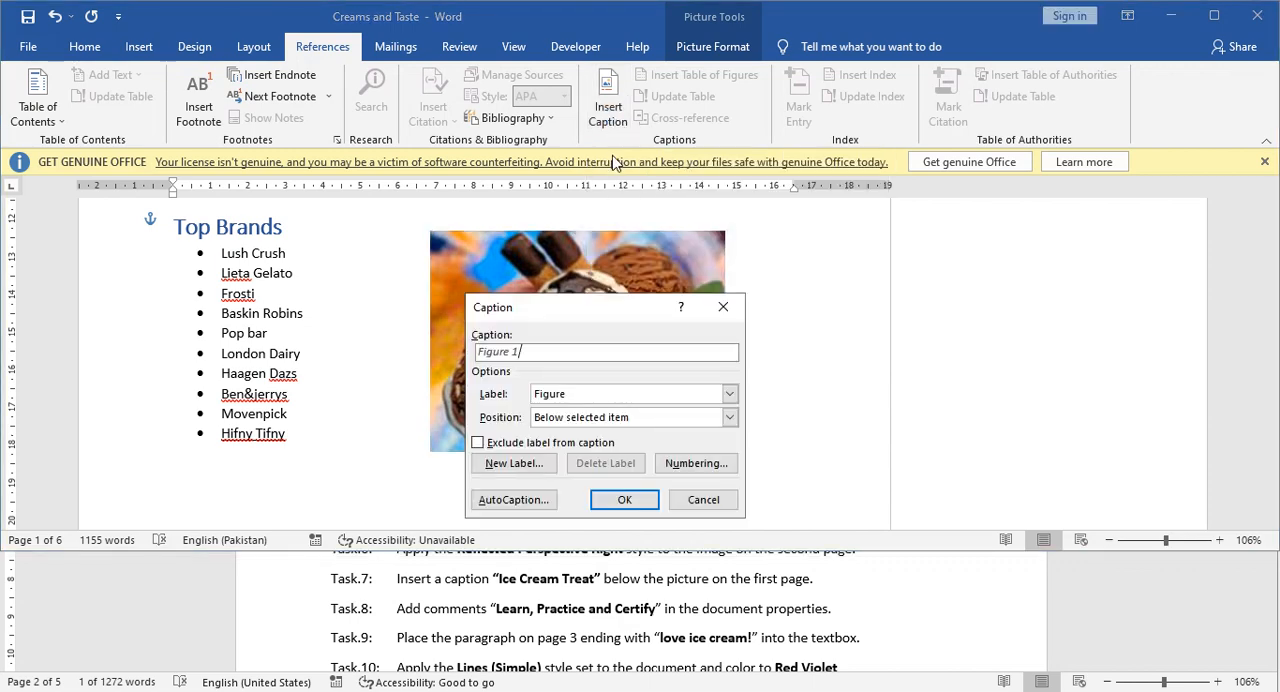
drag(594, 305, 578, 237)
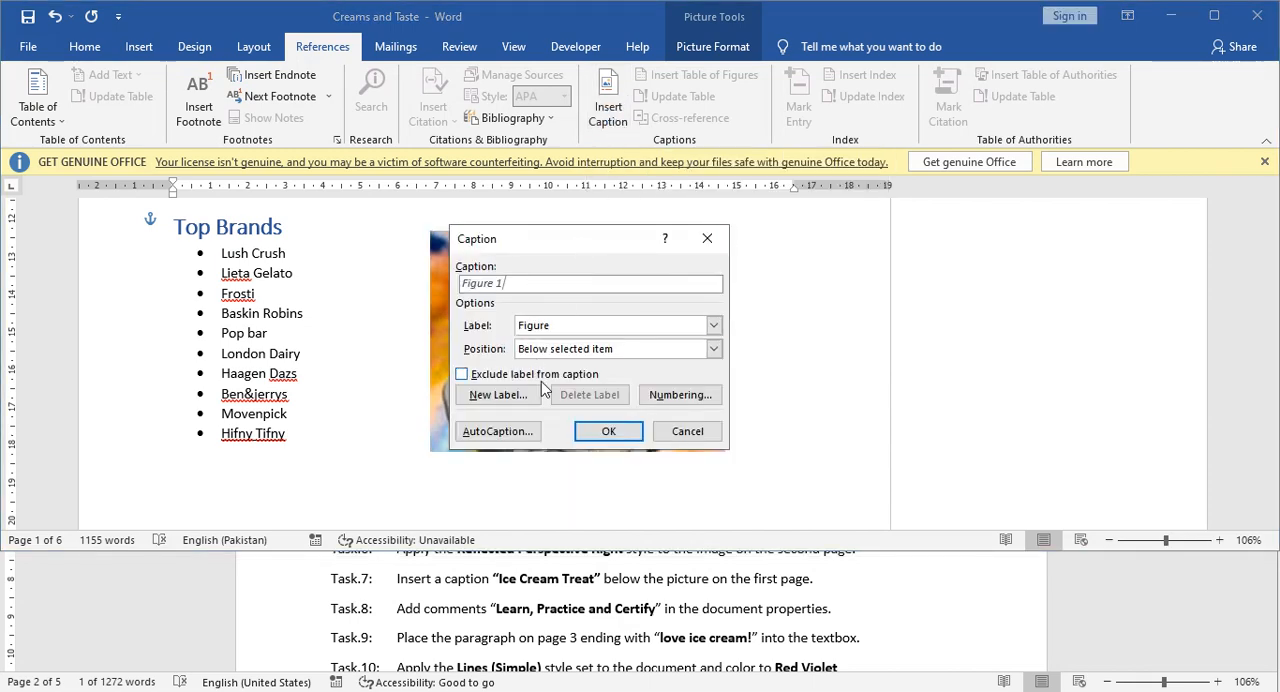
text(Ice Cream Treat)
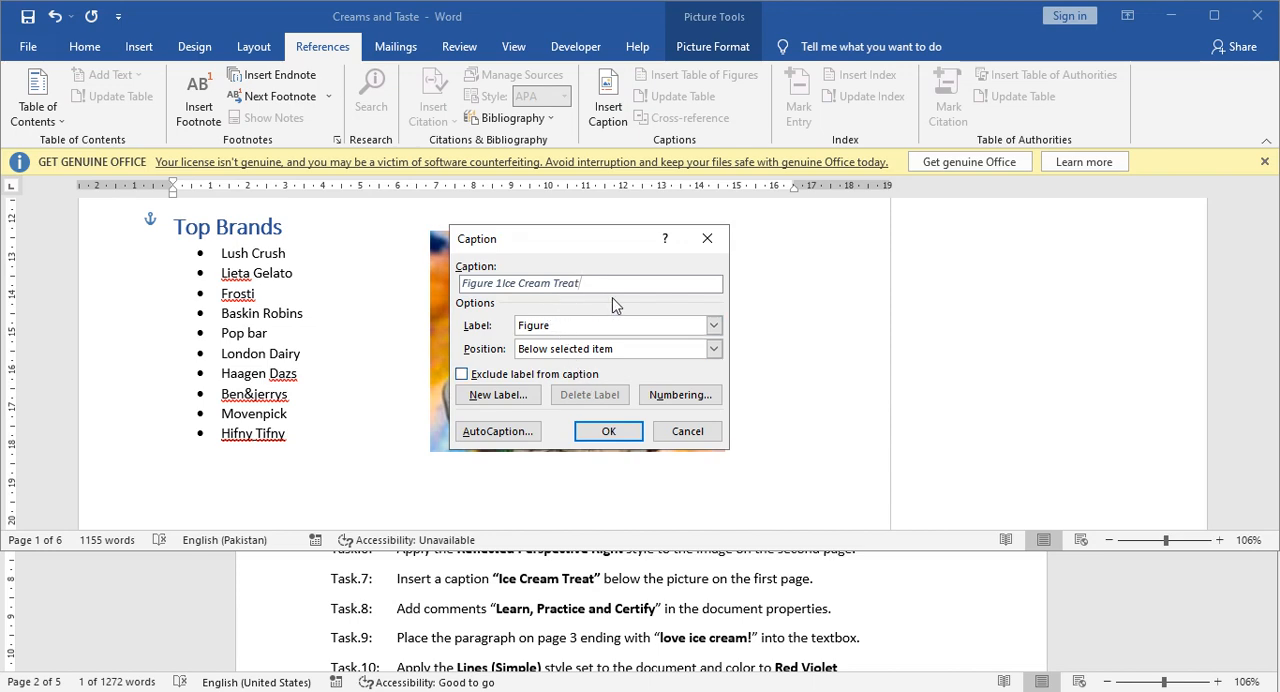
click(584, 358)
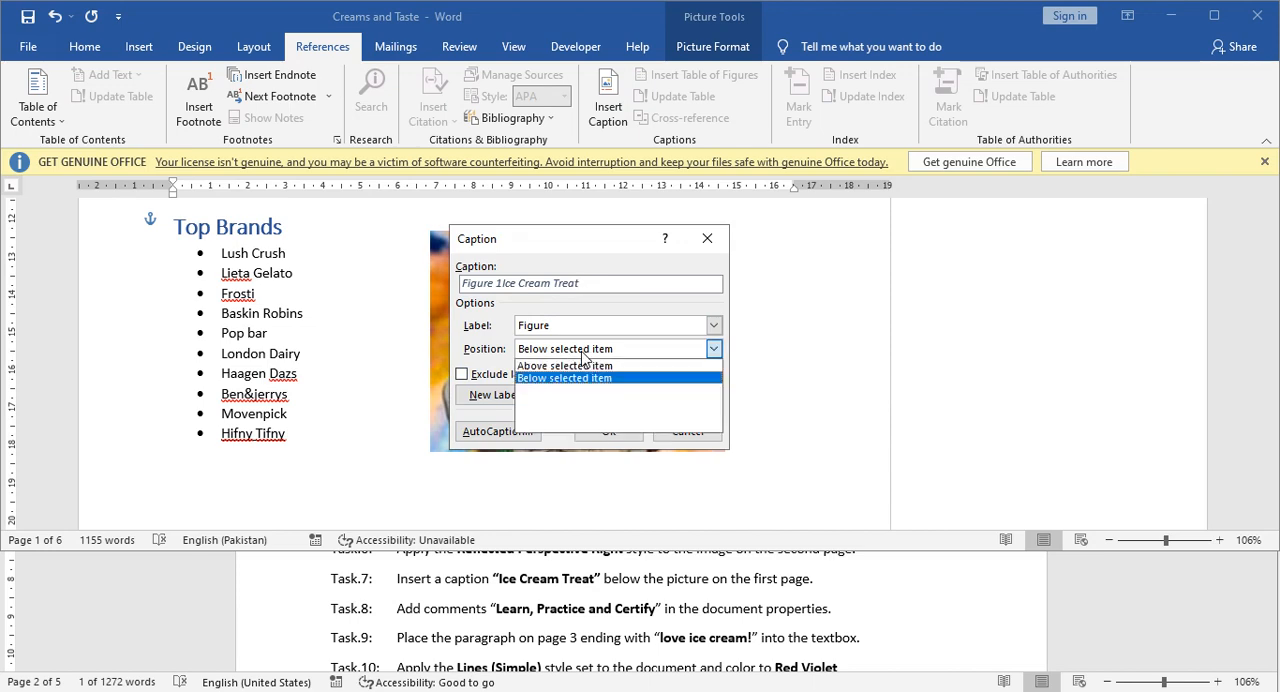
click(584, 358)
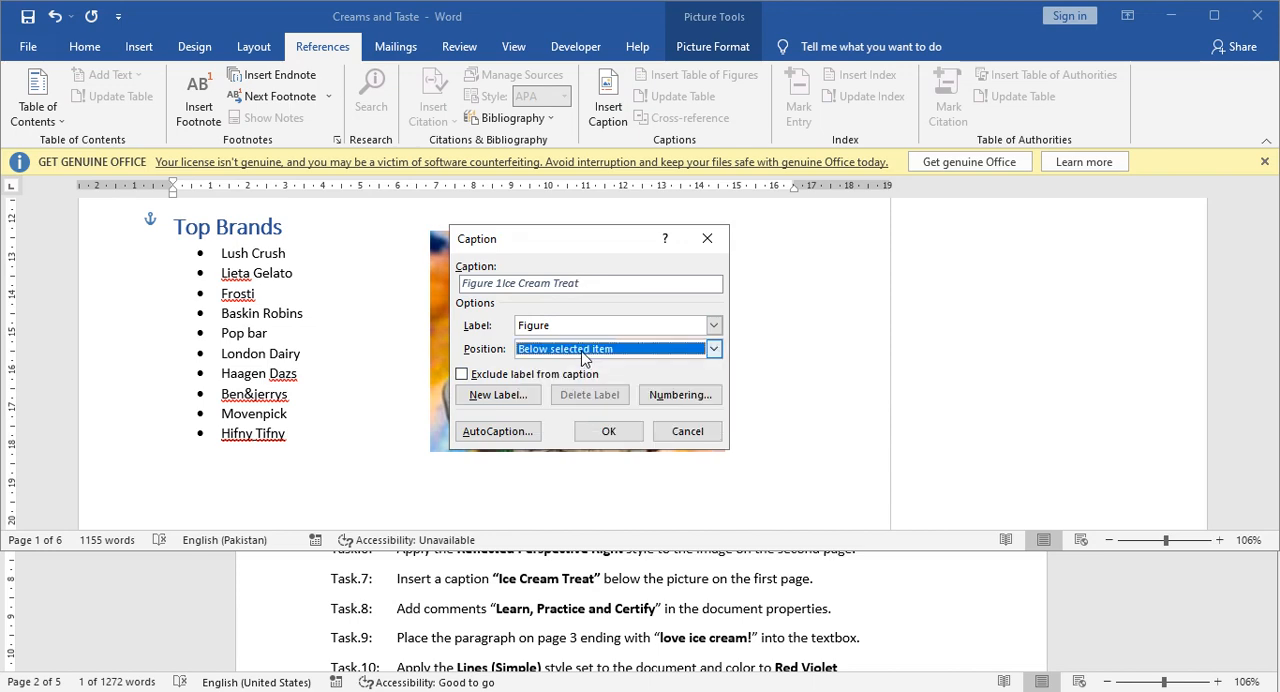
click(612, 433)
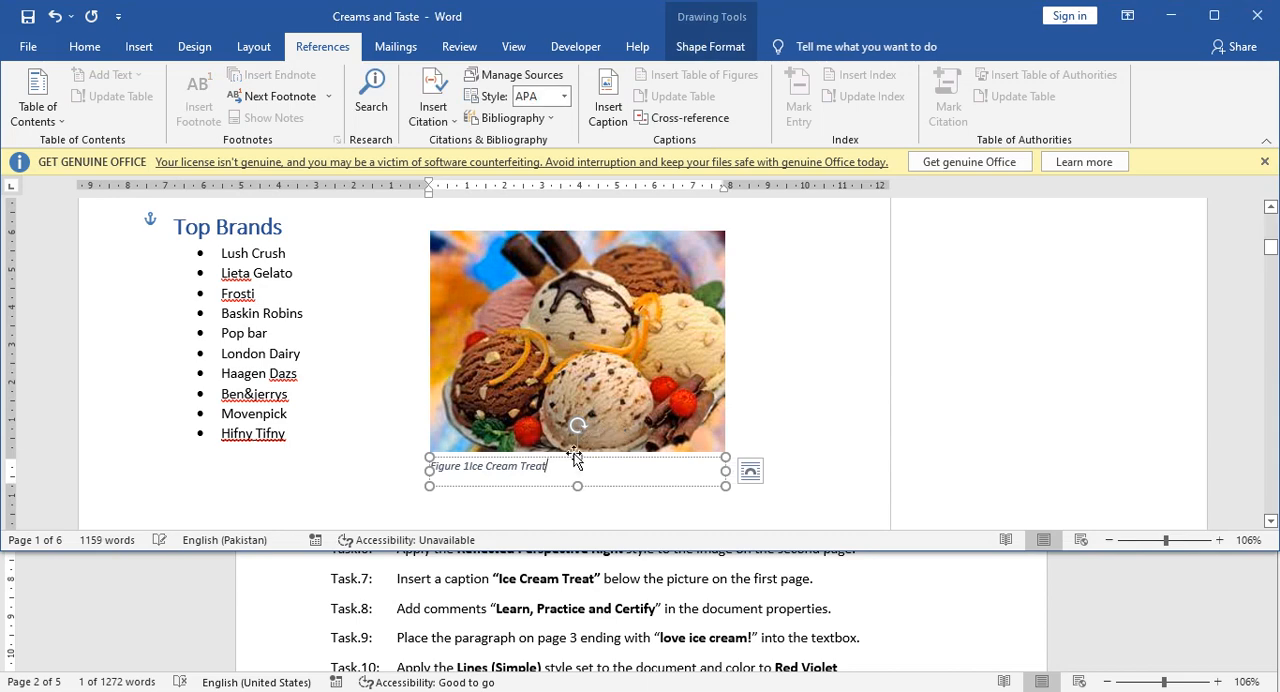
click(376, 465)
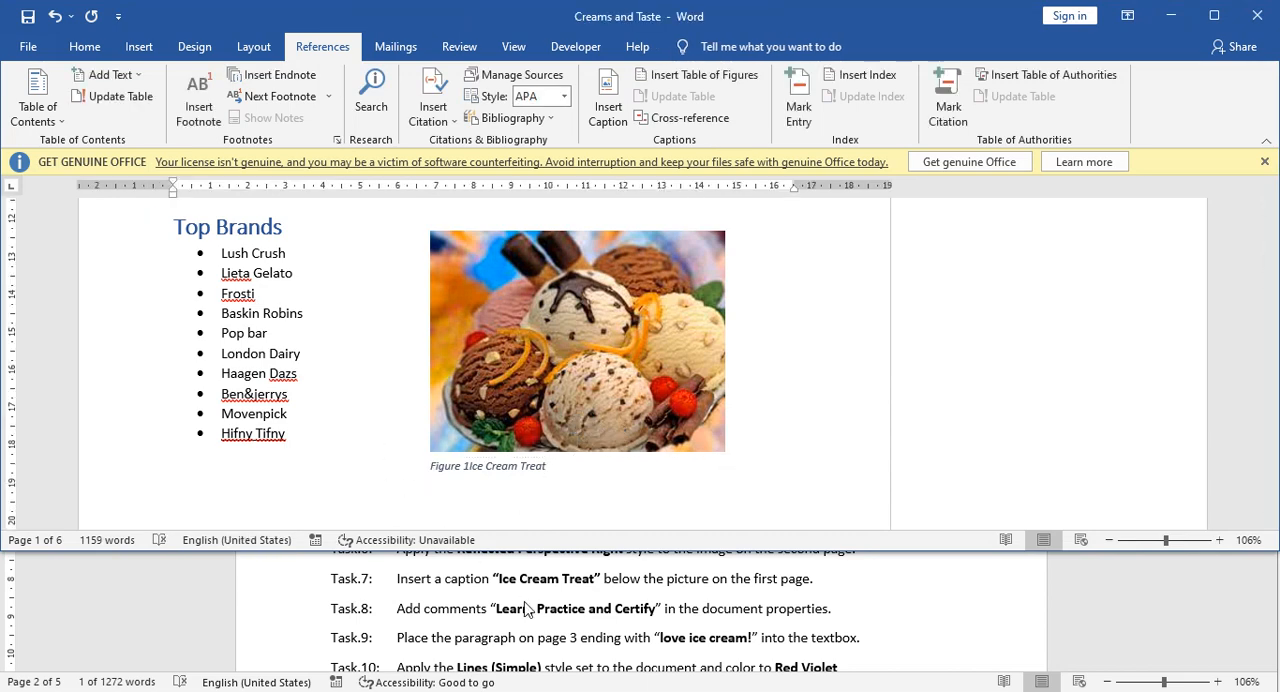
Show all document properties in the file information of the Creams and Taste document.
scroll(524, 610, down, 2)
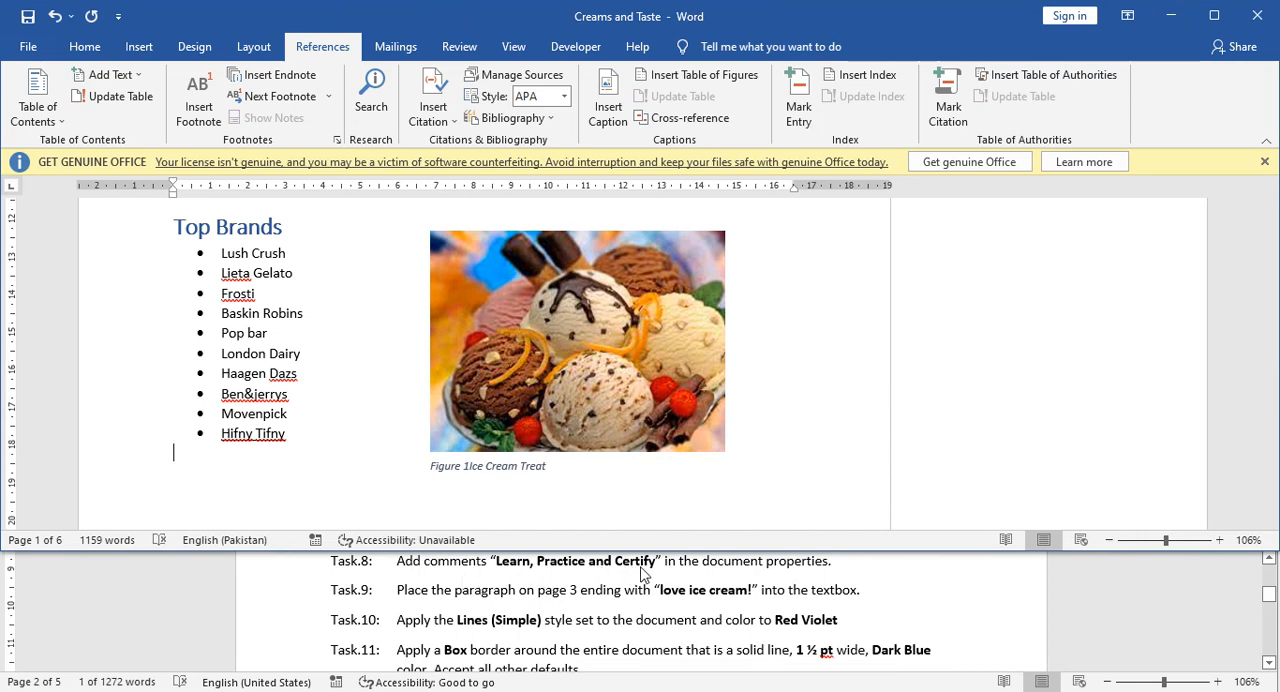
click(689, 577)
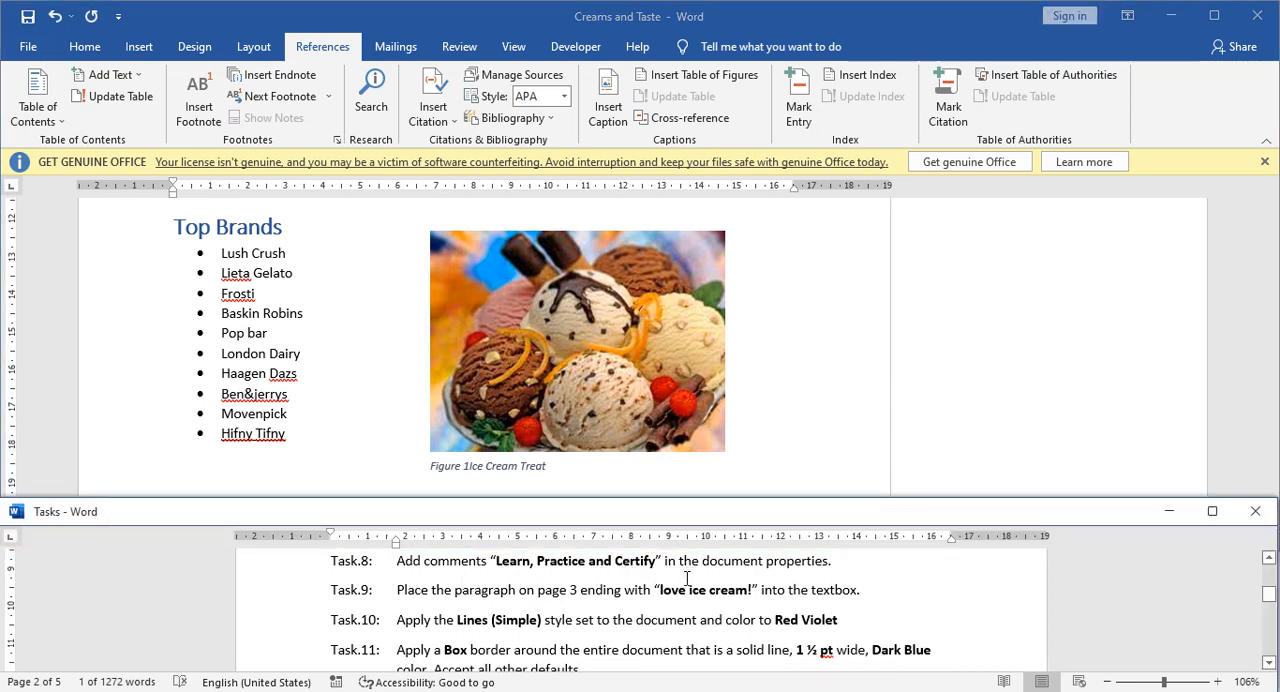
click(379, 456)
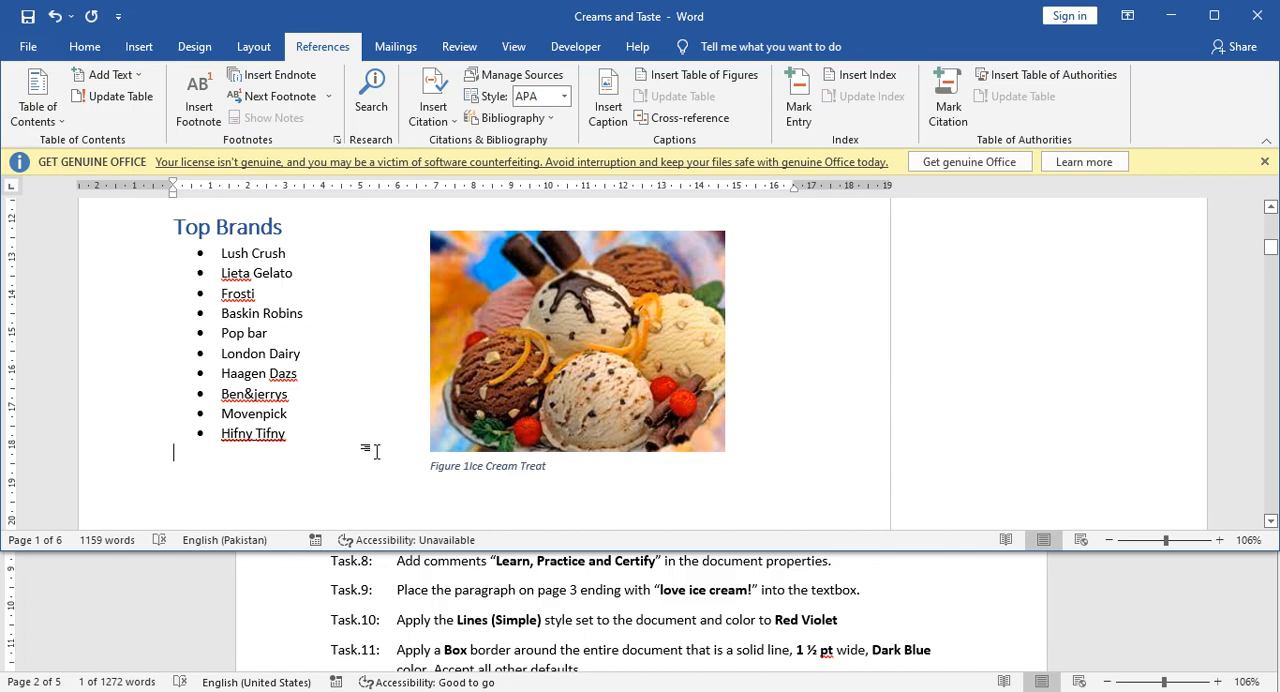
click(29, 47)
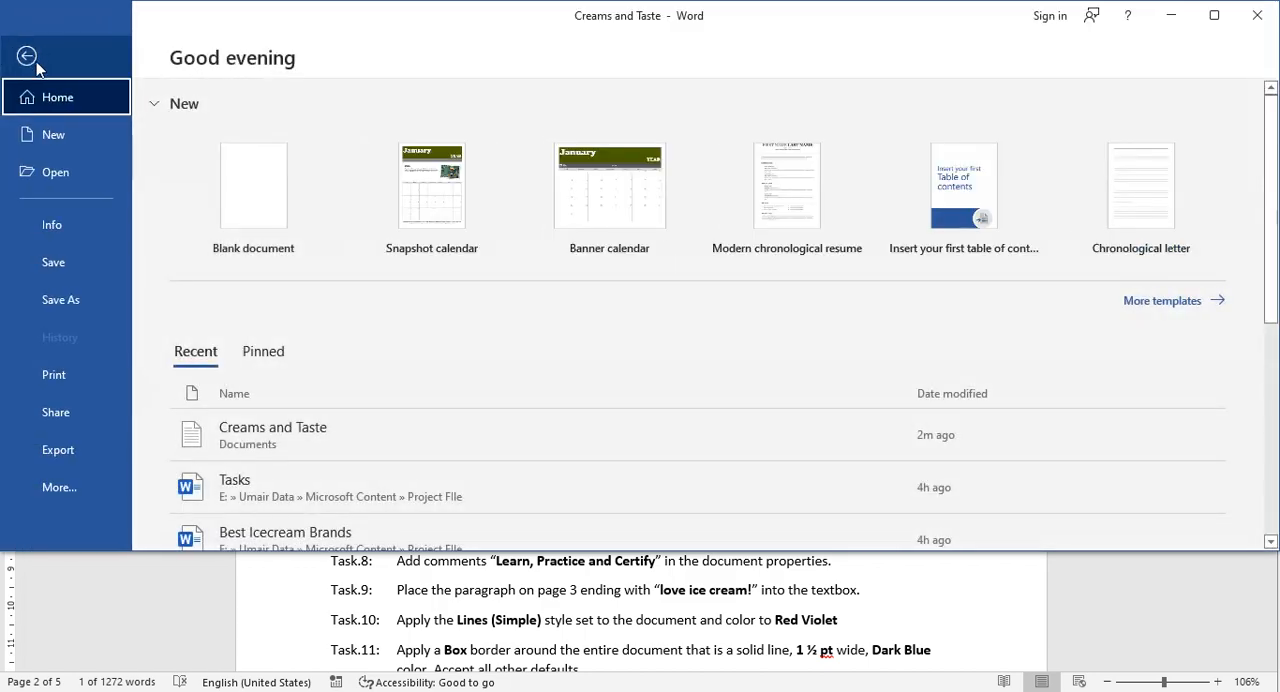
click(54, 227)
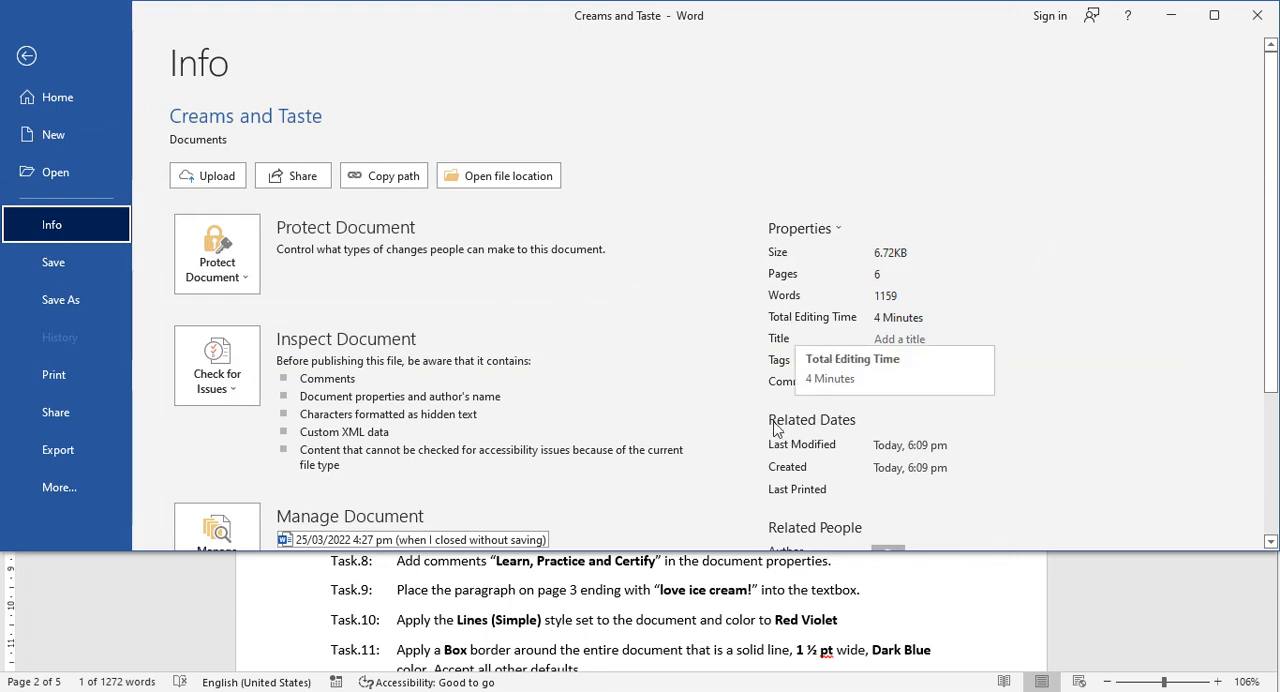
scroll(783, 440, down, 3)
scroll(845, 485, down, 1)
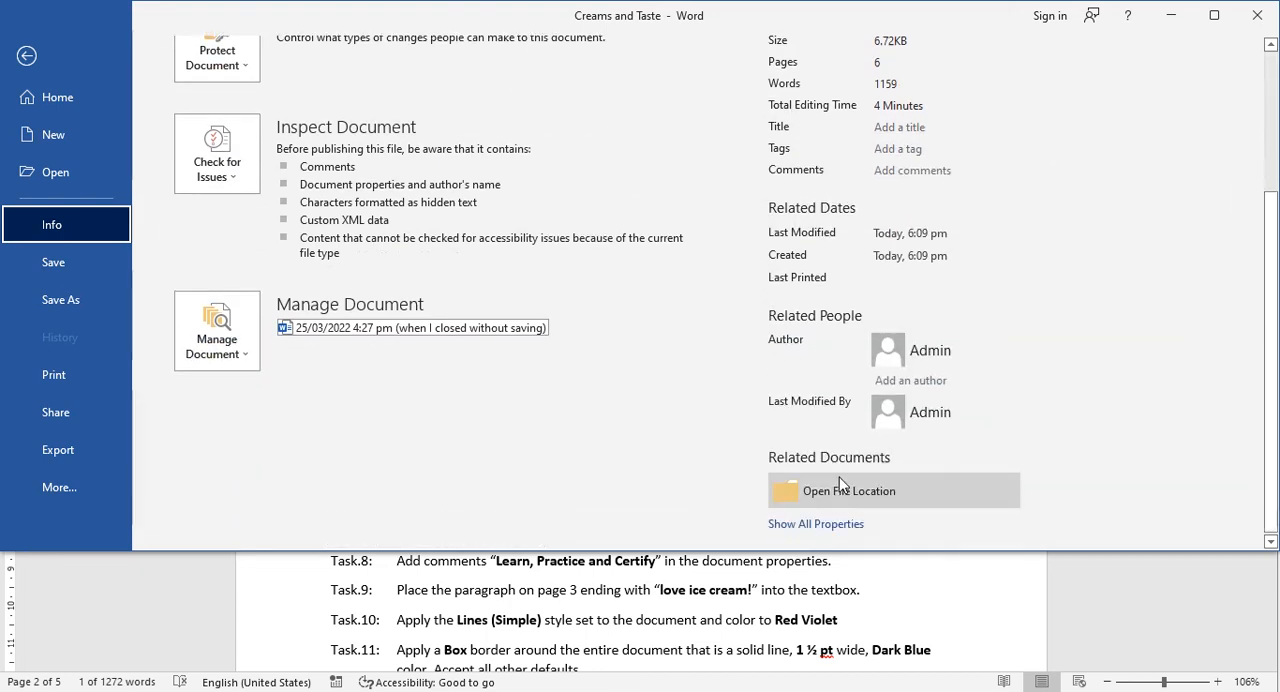
click(818, 532)
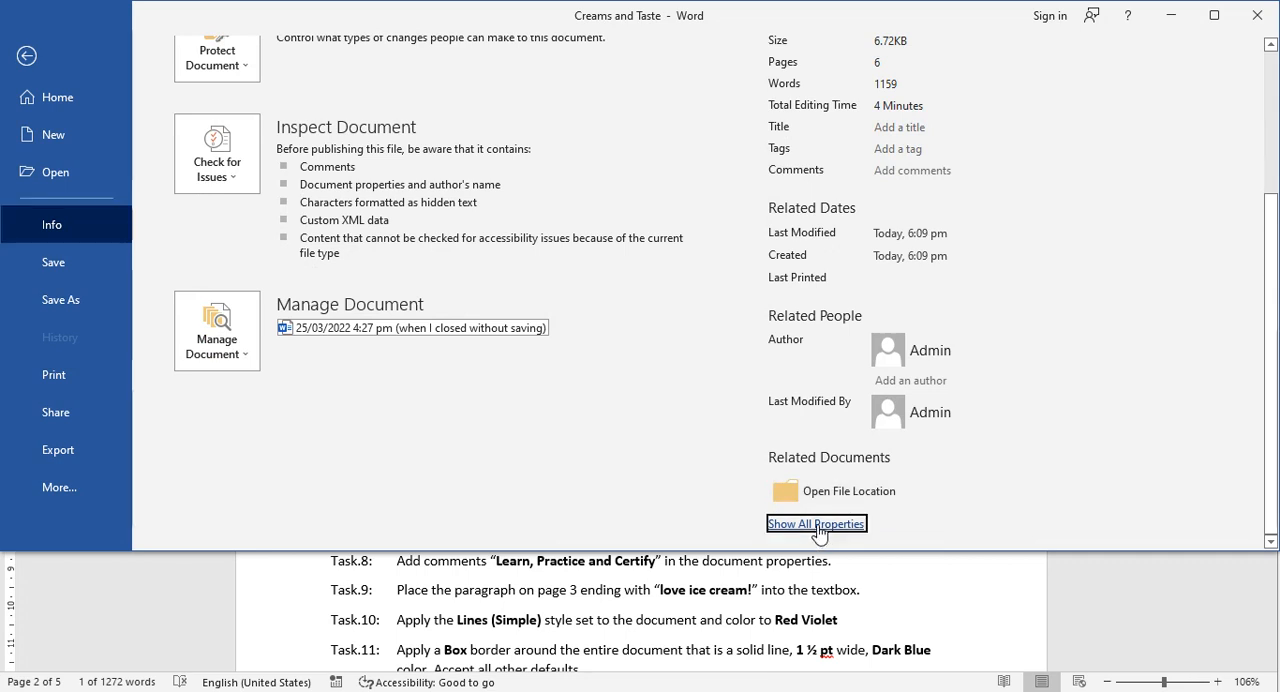
Enter "Learn, Practice and Certify" as the comments in the document properties and return to the document.
scroll(832, 455, up, 2)
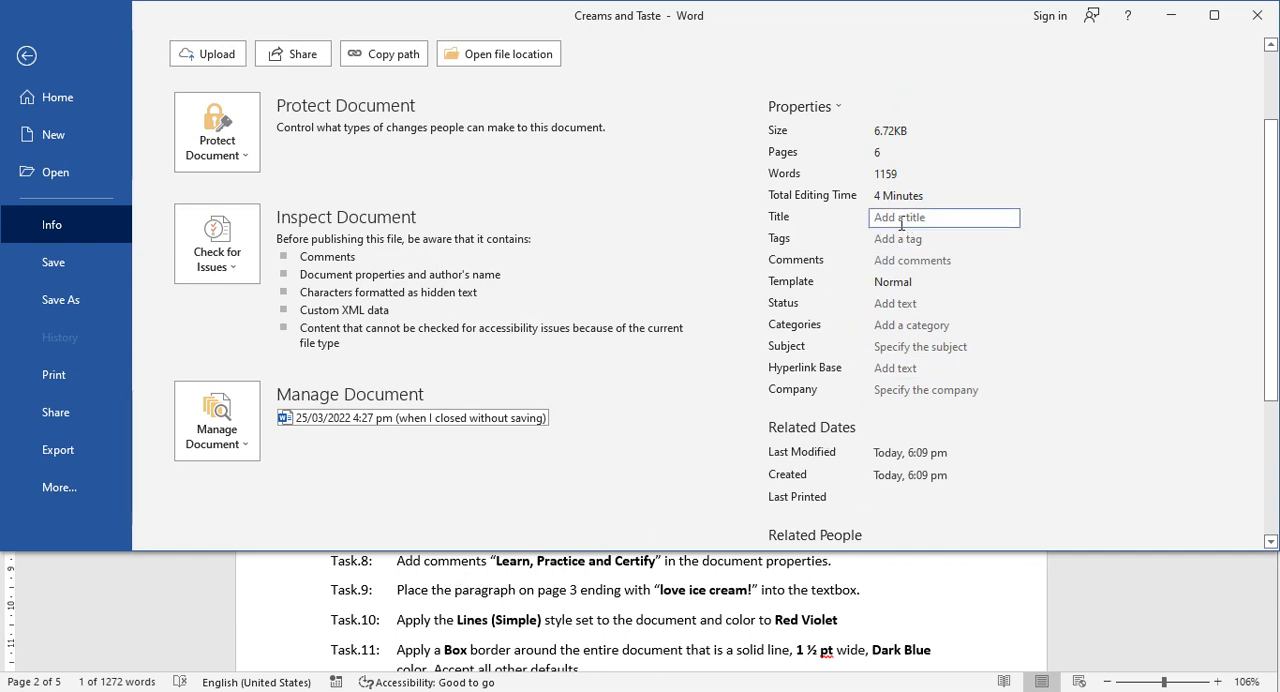
click(898, 261)
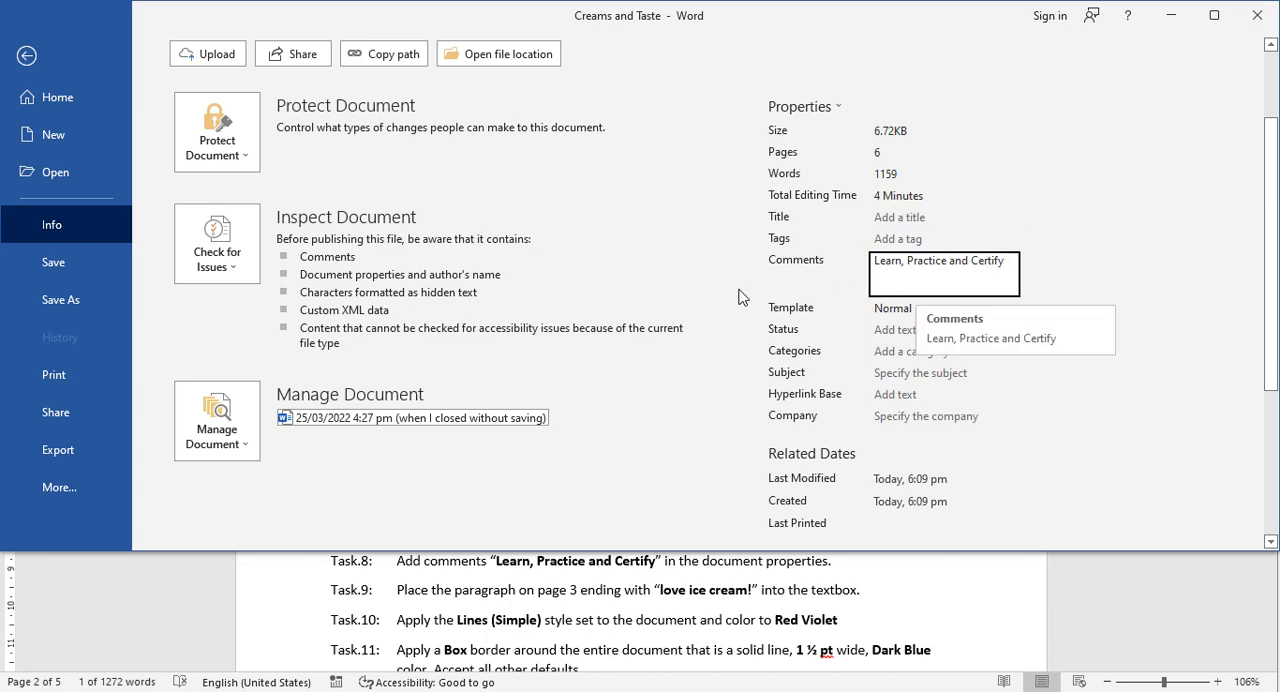
click(659, 289)
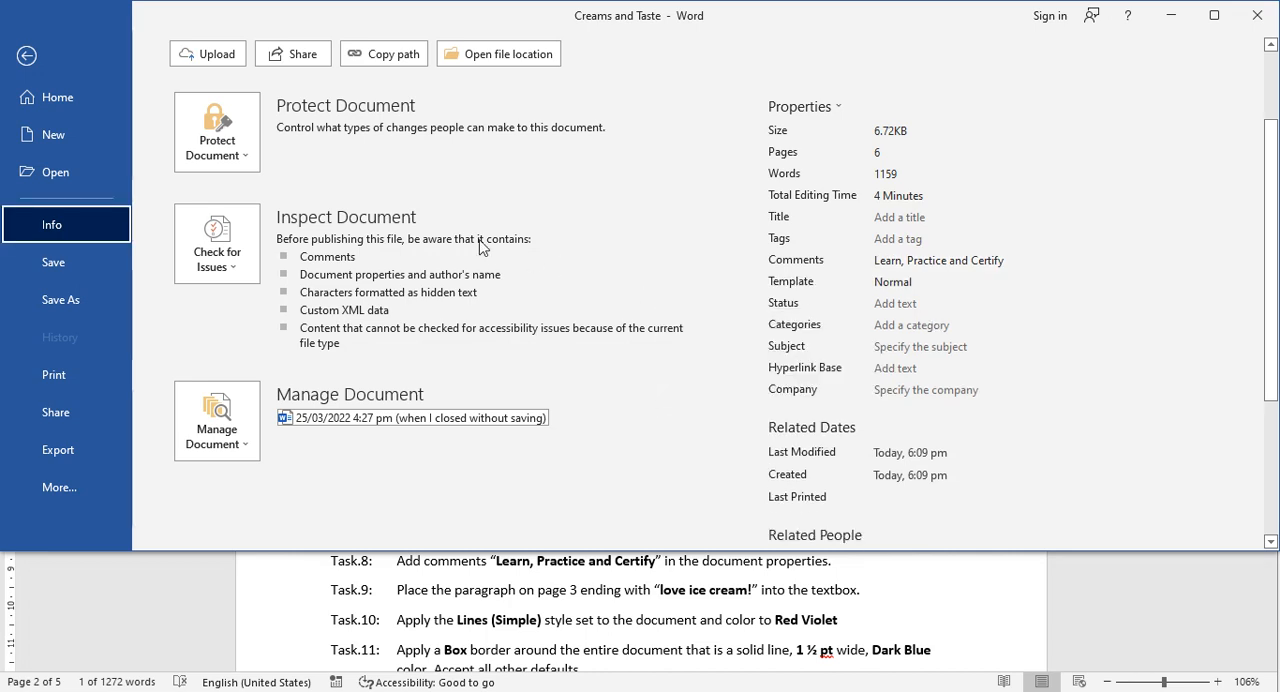
click(26, 57)
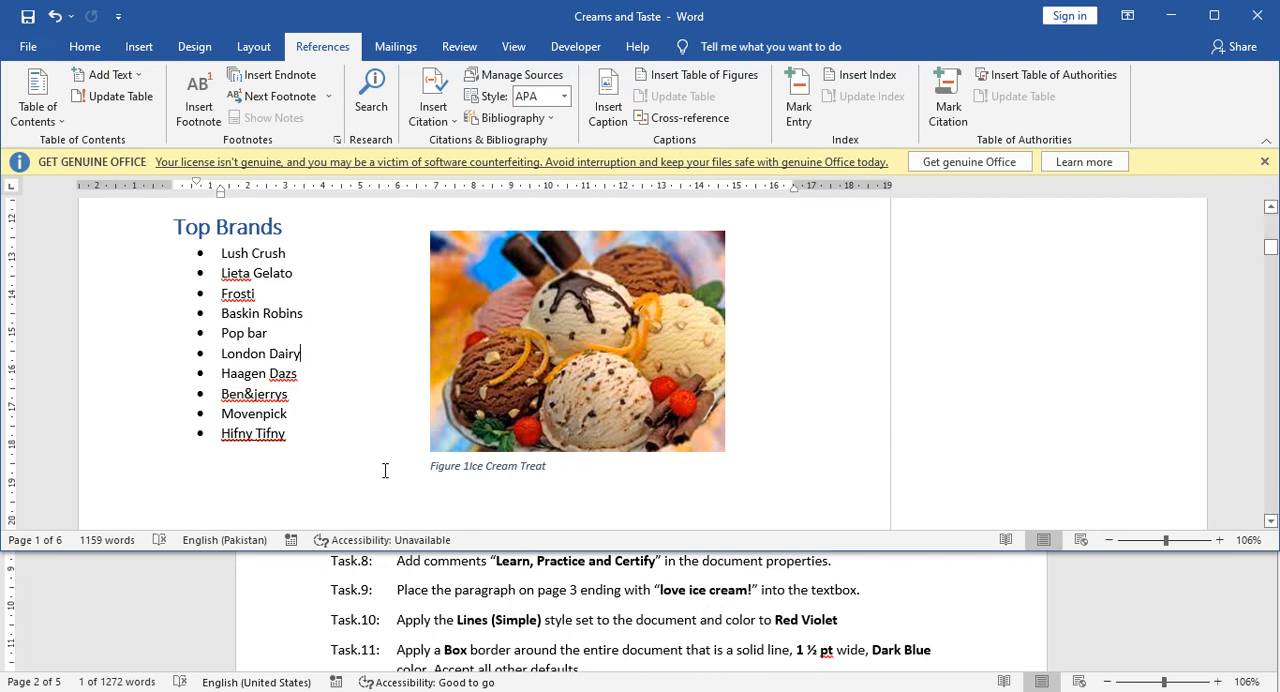
Place the page 3 paragraph under Customize in Almost No Time, ending with "love ice cream!", into a drawn text box.
scroll(383, 468, down, 8)
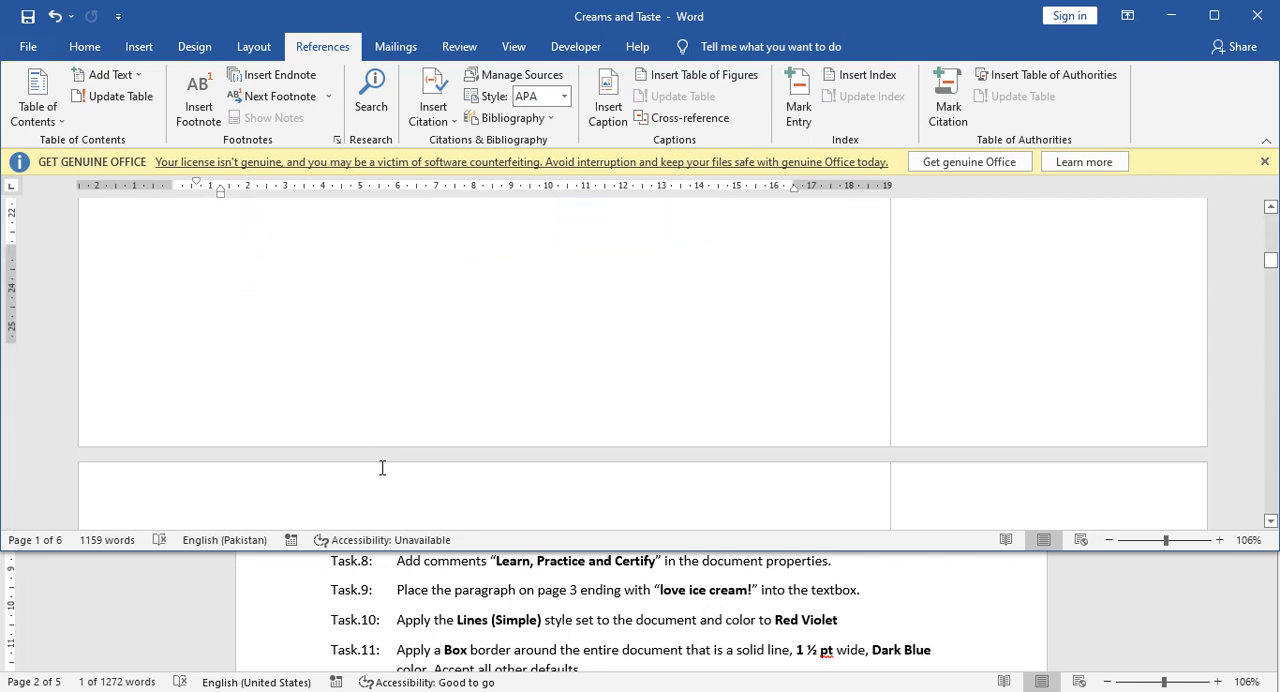
scroll(383, 468, down, 5)
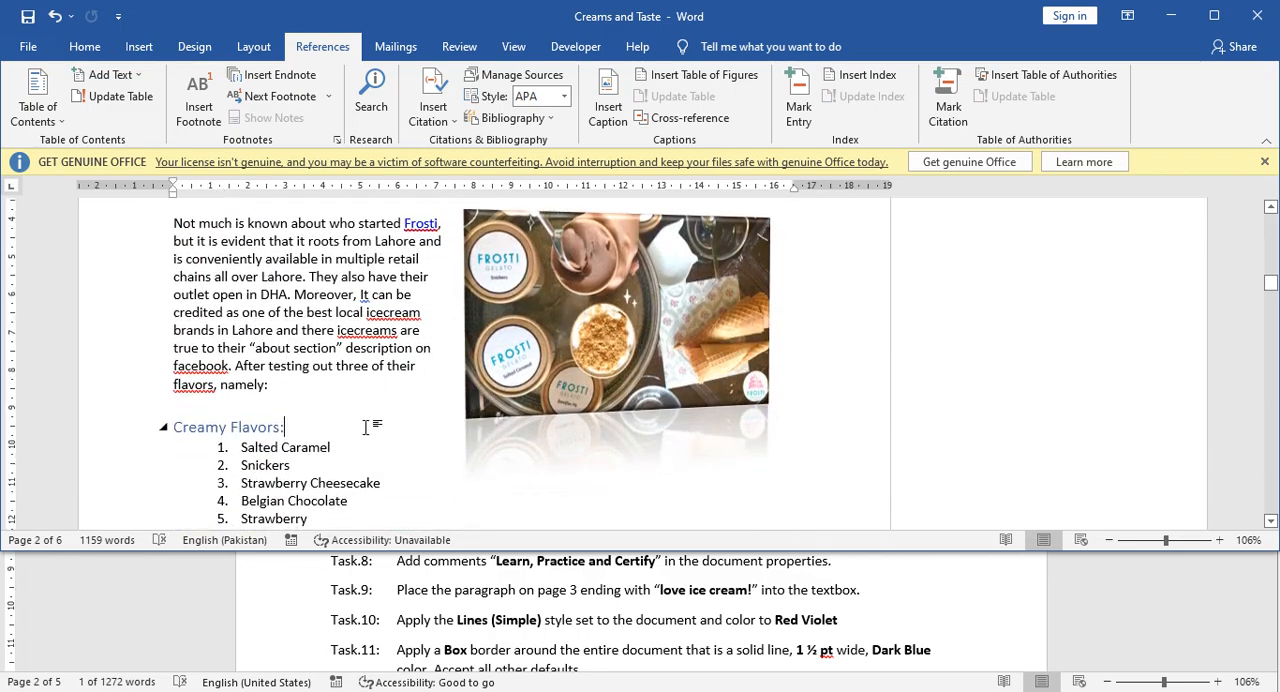
scroll(385, 440, down, 10)
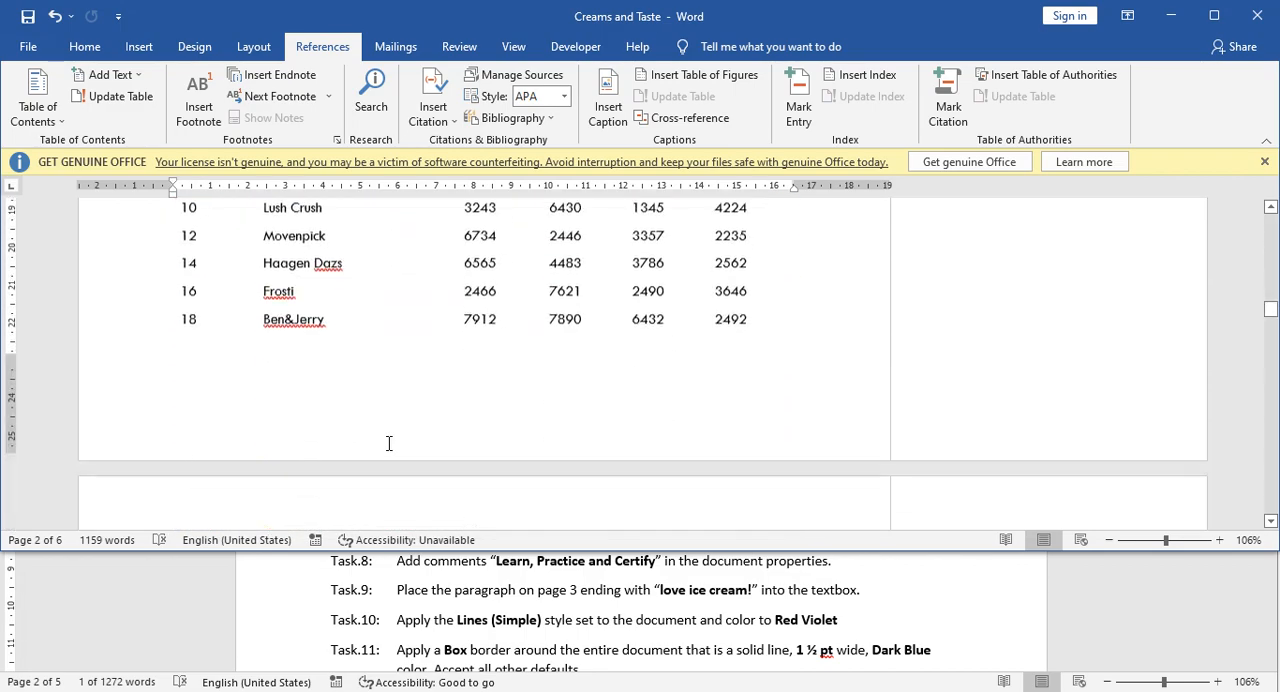
scroll(389, 444, down, 1)
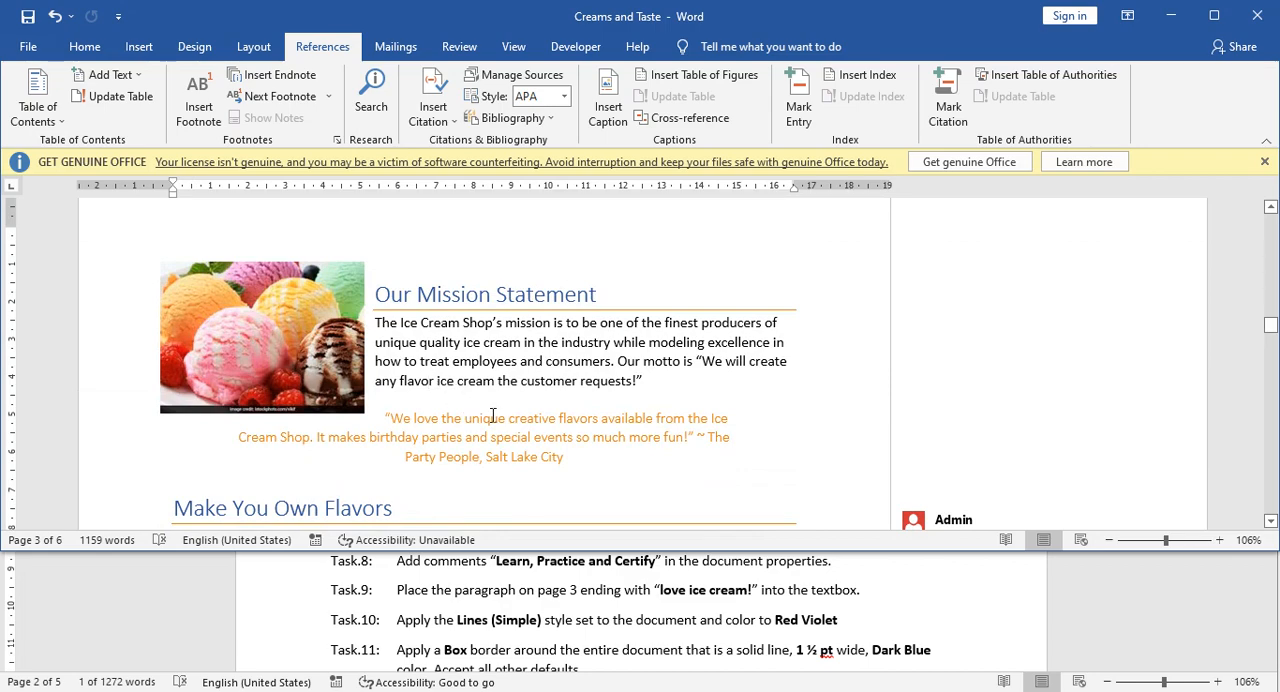
scroll(500, 417, down, 4)
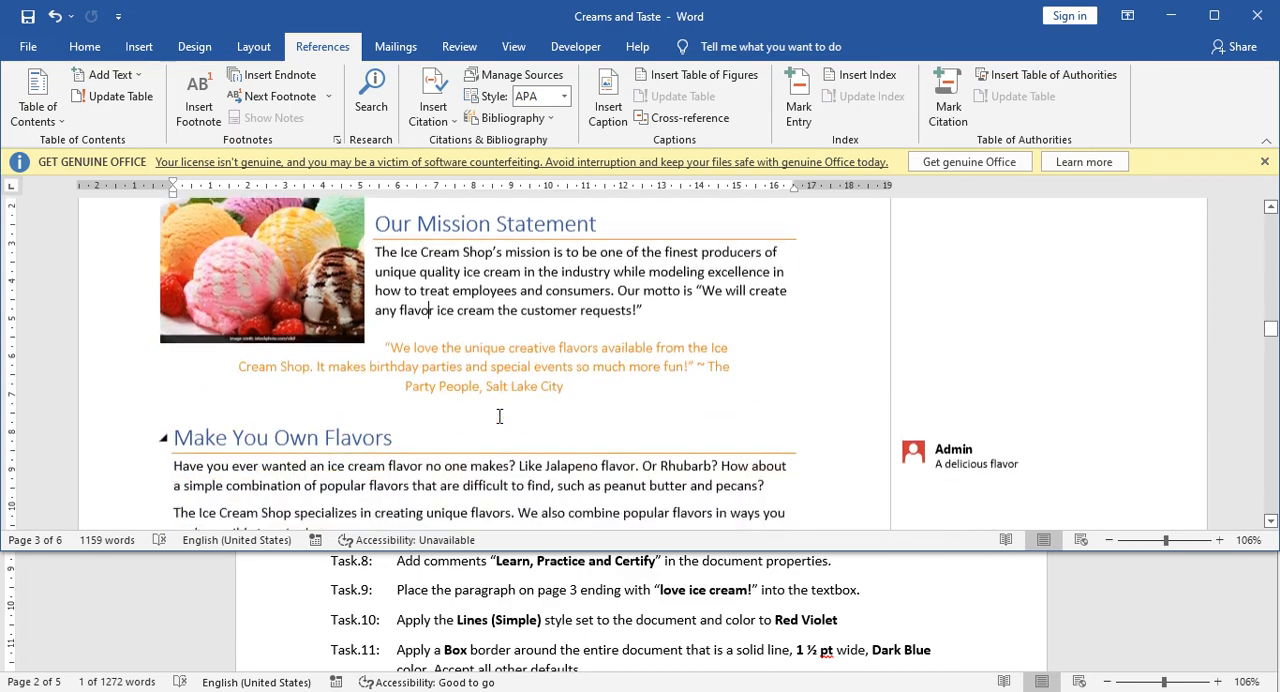
scroll(497, 417, down, 6)
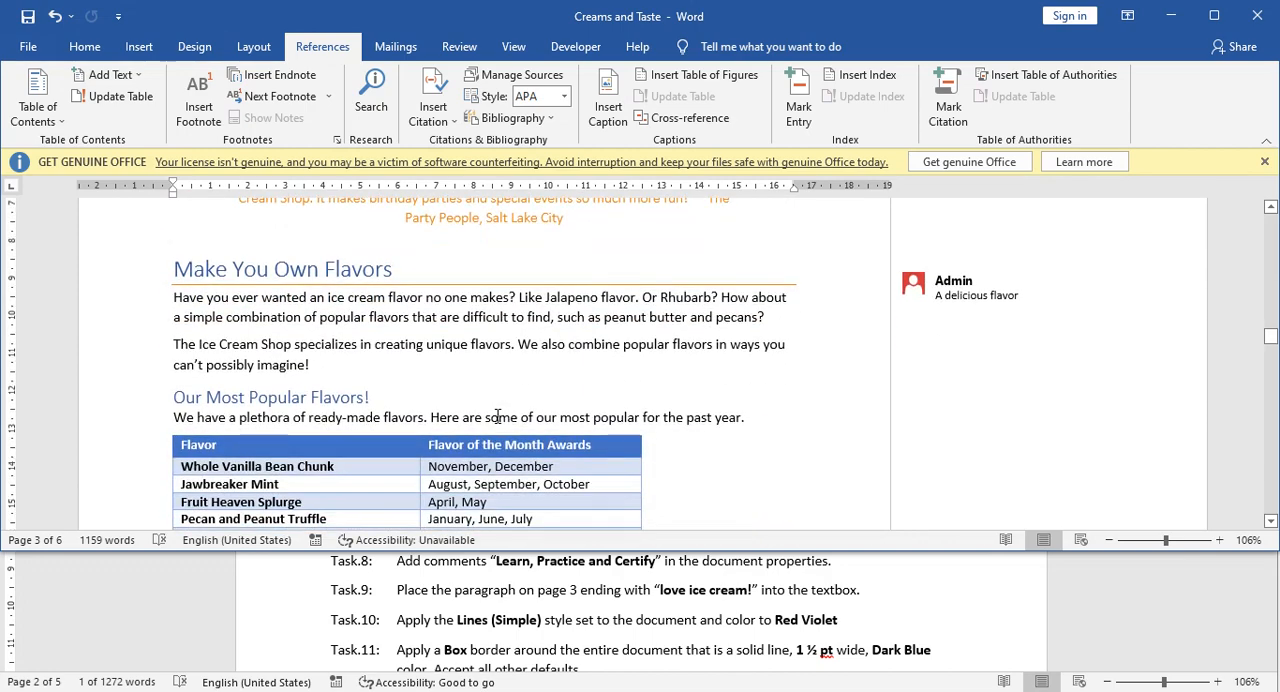
scroll(497, 418, down, 1)
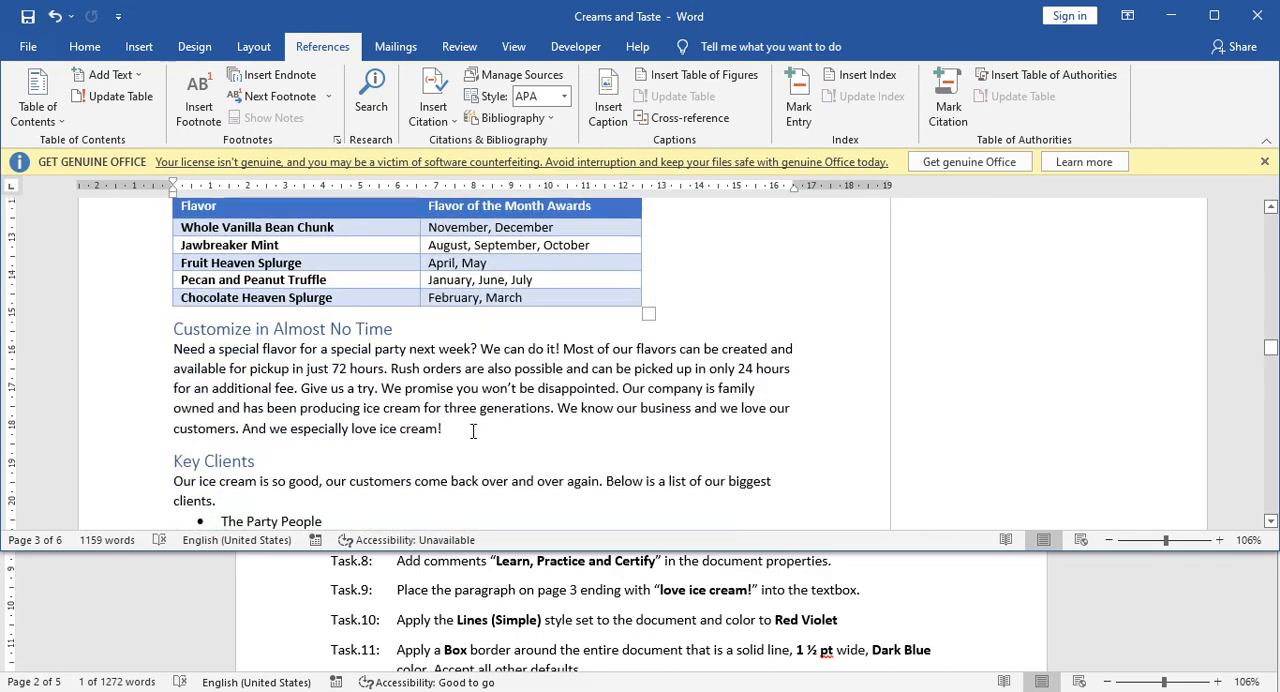
drag(442, 428, 190, 357)
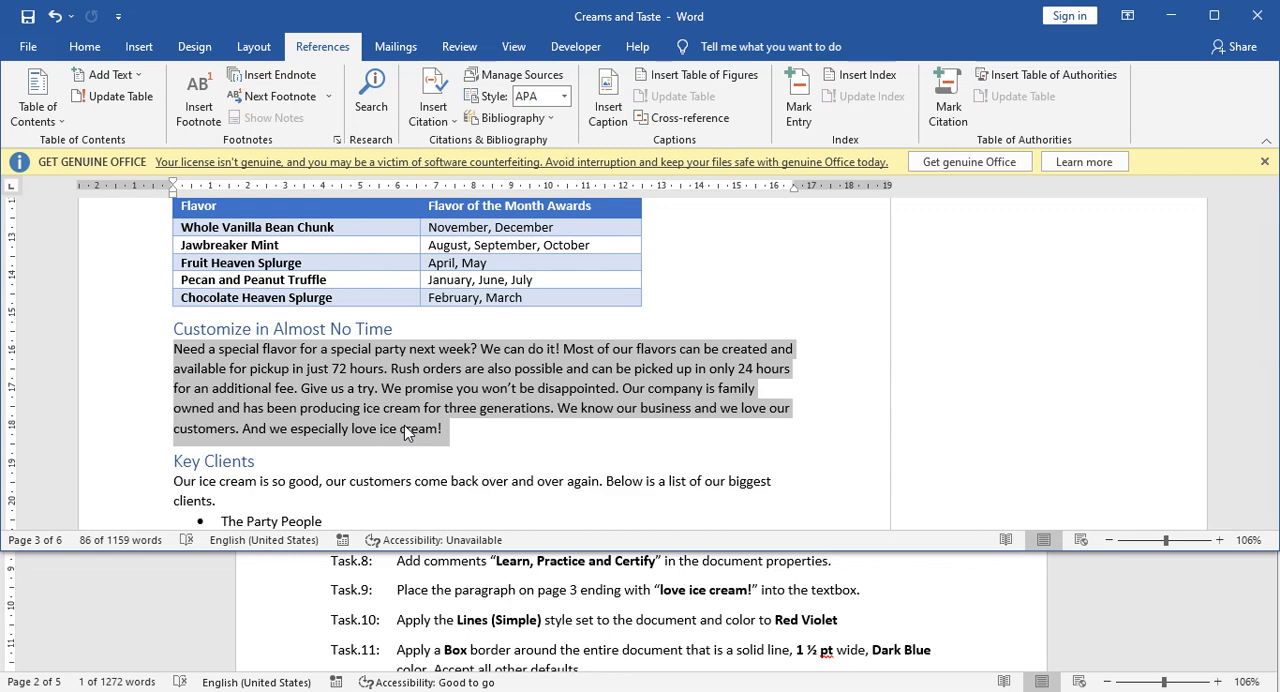
click(142, 48)
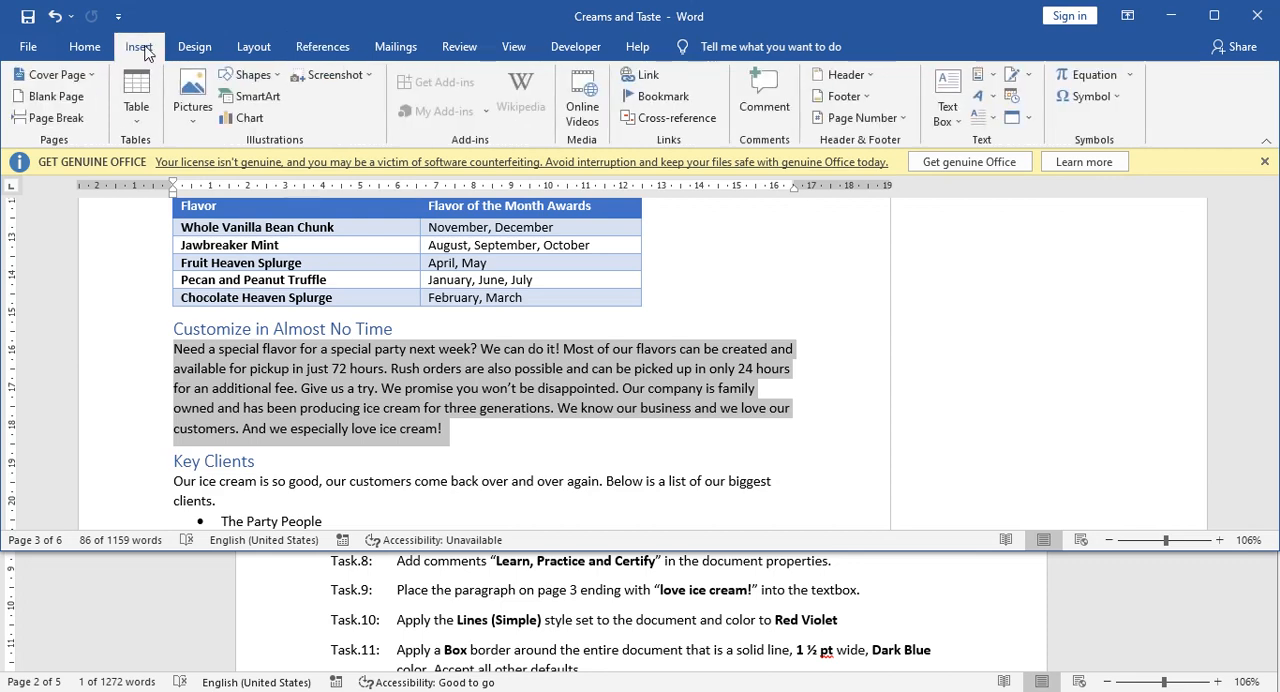
click(958, 117)
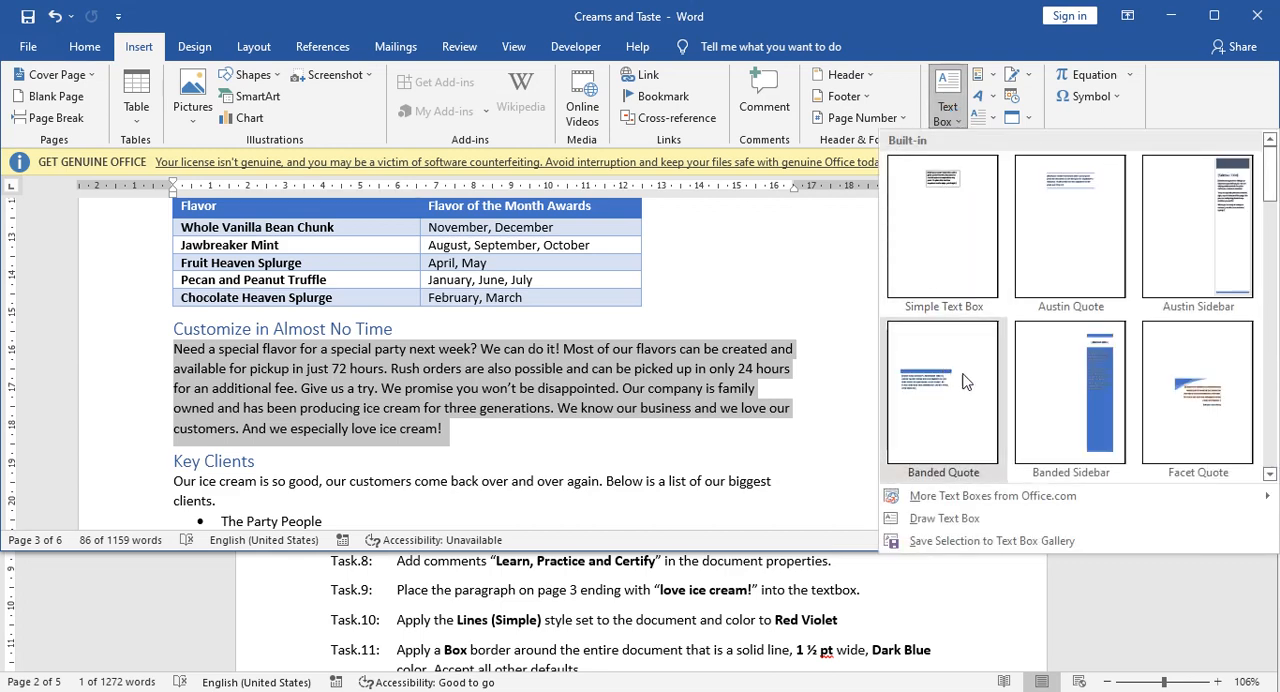
click(940, 519)
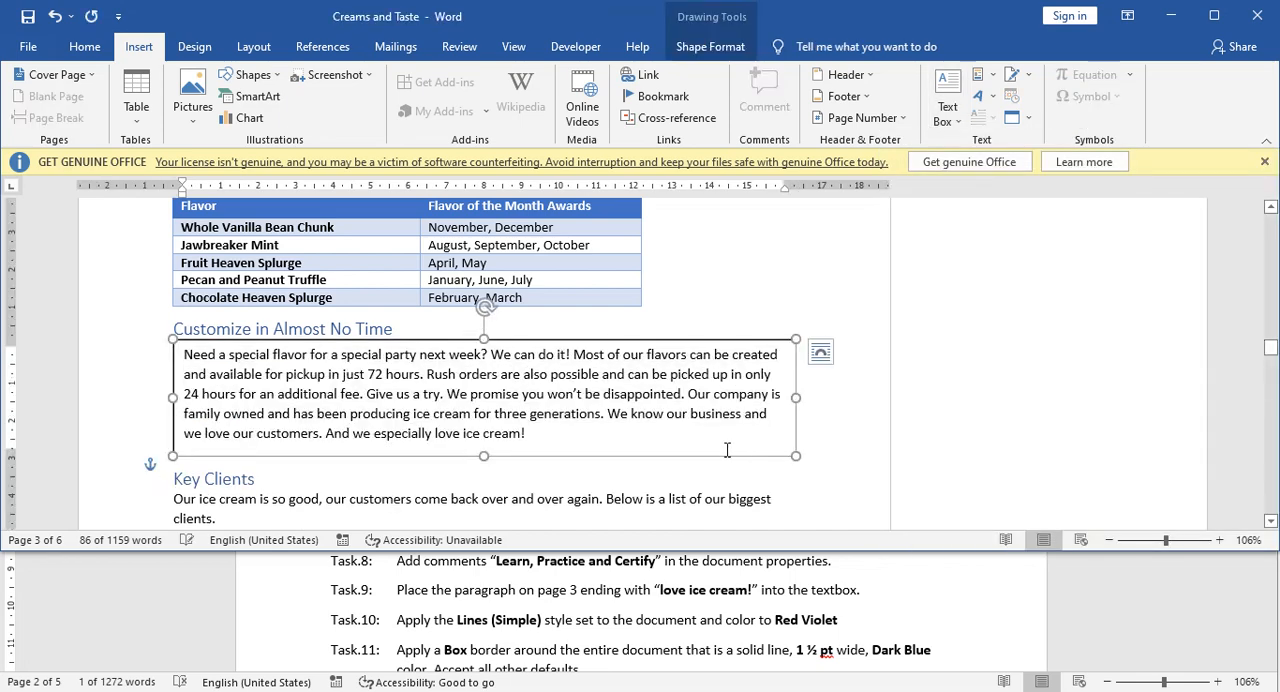
click(615, 425)
triple_click(552, 475)
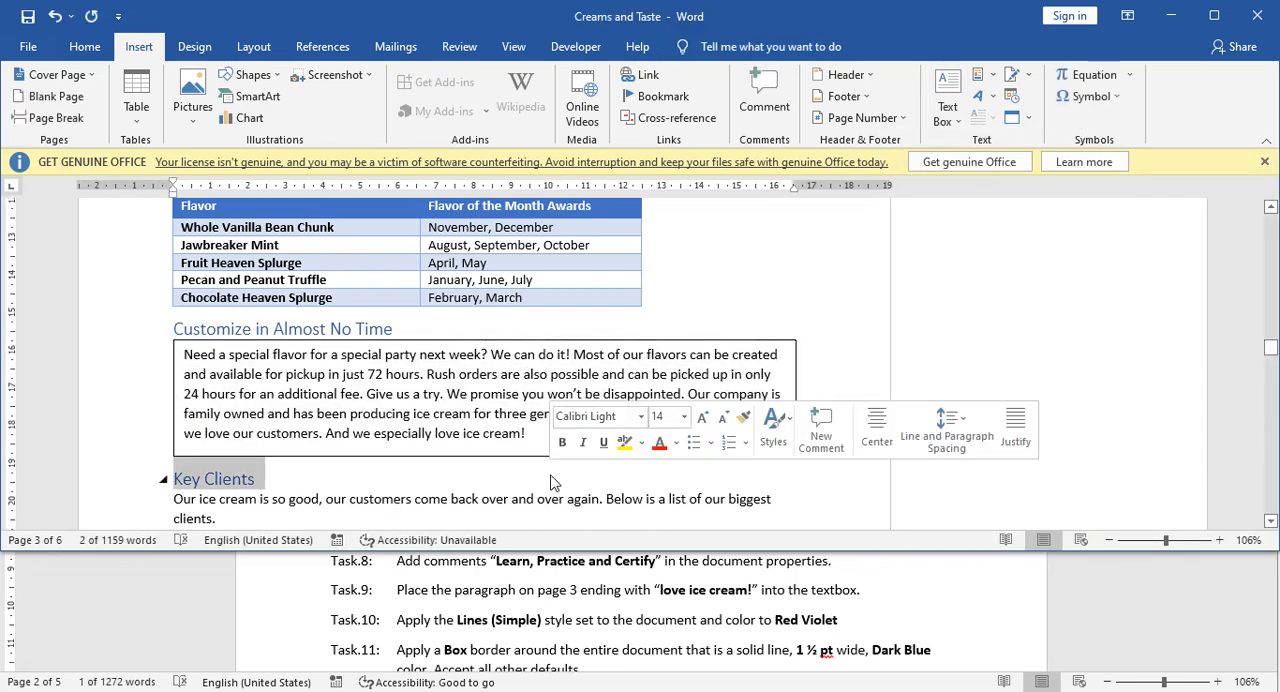
click(446, 415)
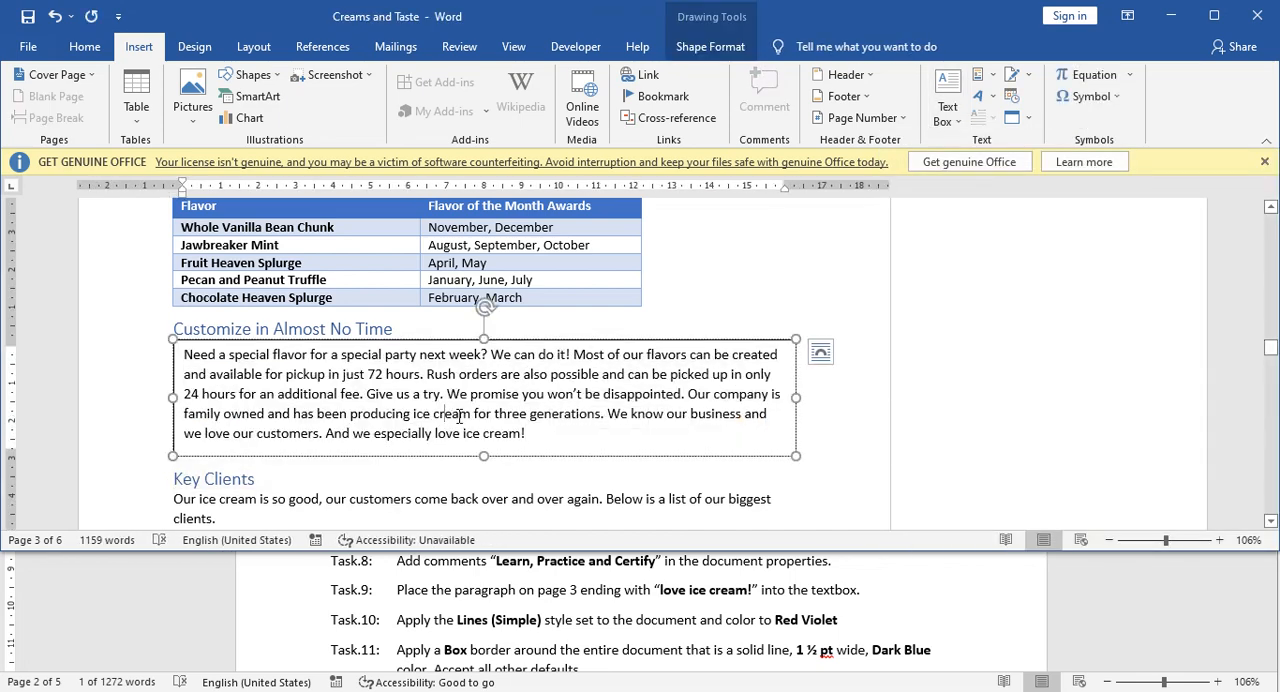
triple_click(502, 472)
click(409, 376)
triple_click(546, 478)
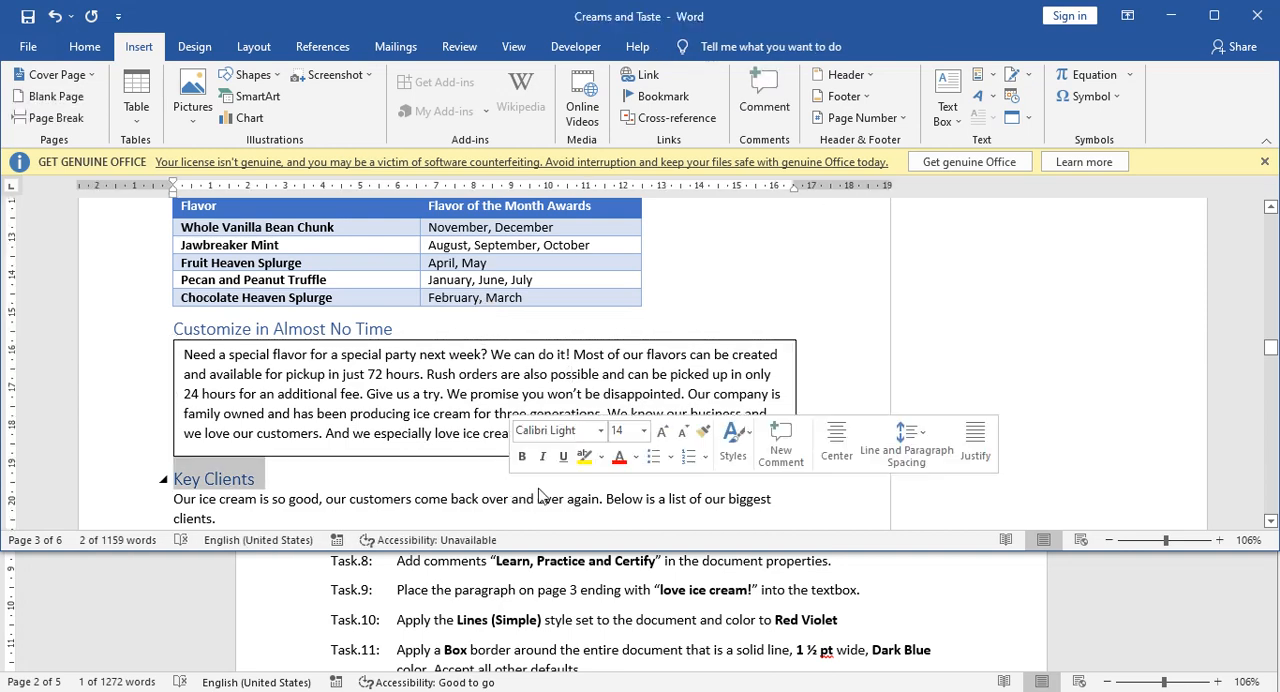
Apply the built-in Lines (Simple) style set to the Creams and Taste document.
click(520, 605)
scroll(519, 607, down, 2)
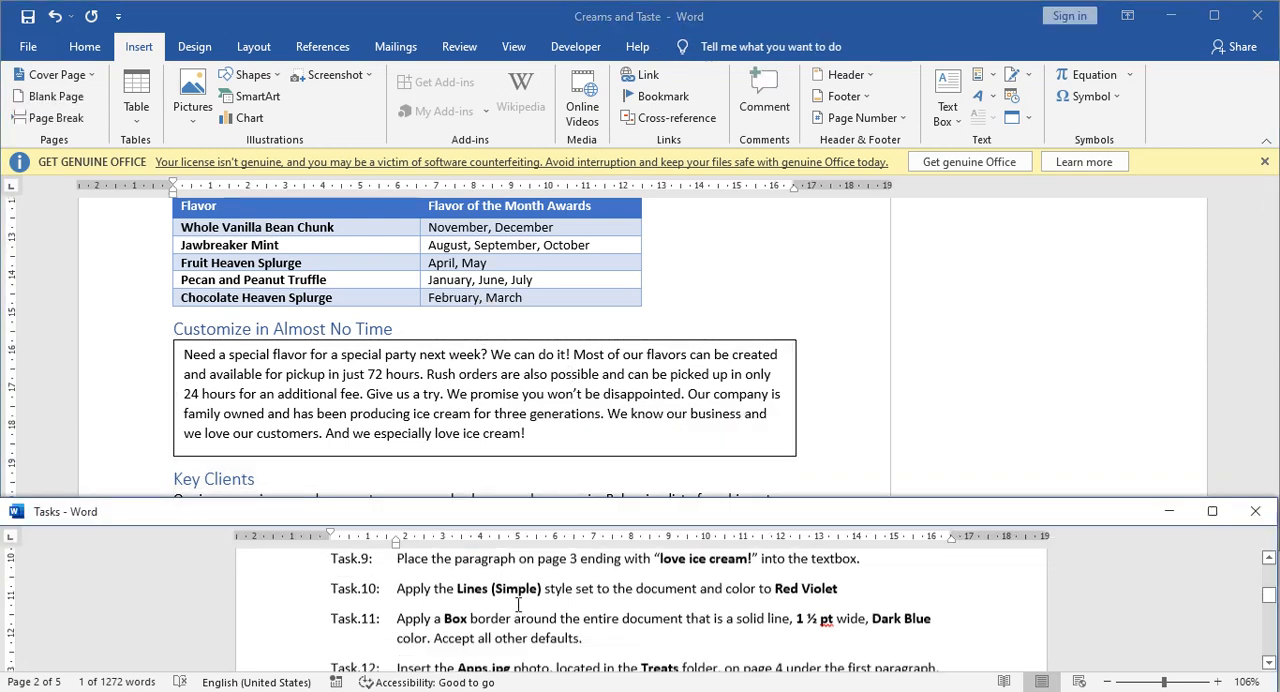
scroll(509, 597, up, 2)
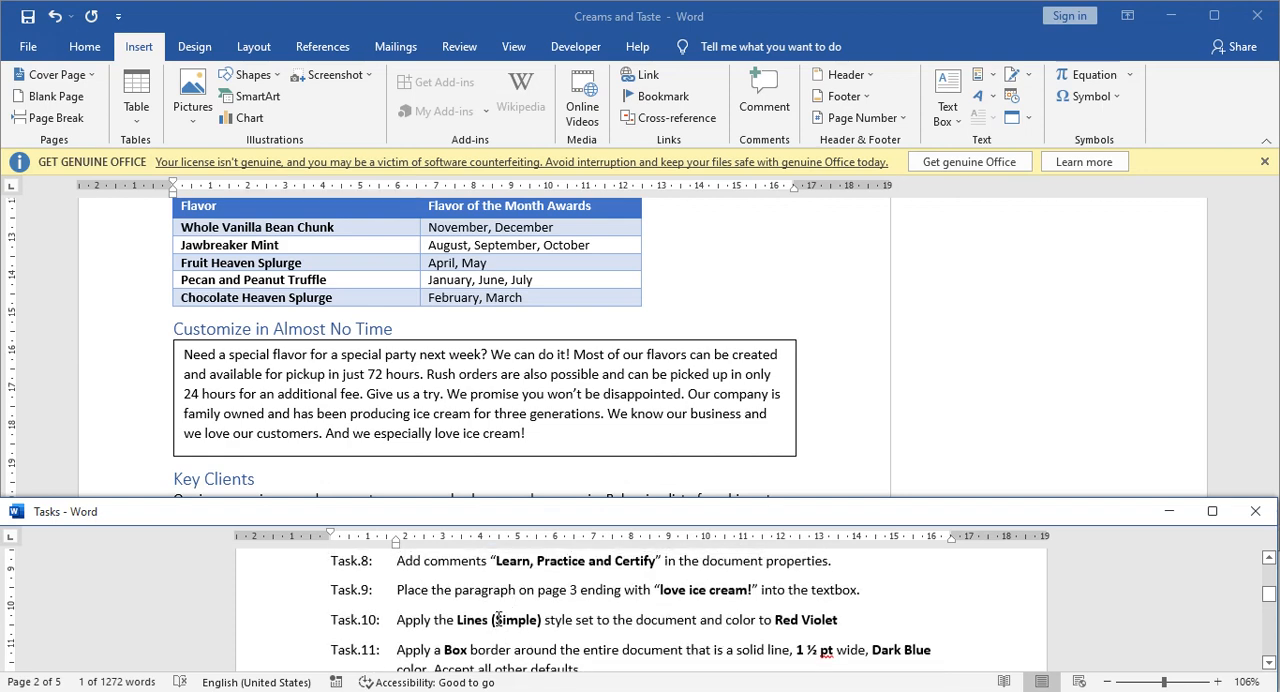
scroll(474, 610, down, 1)
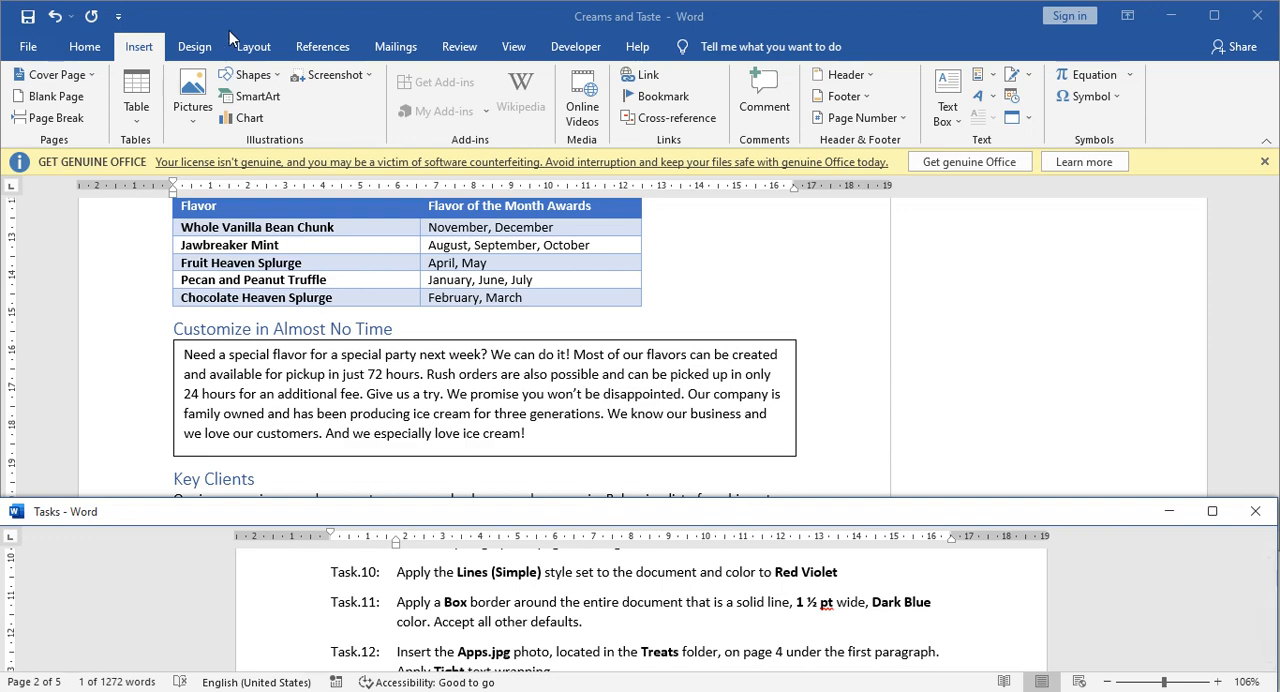
click(196, 47)
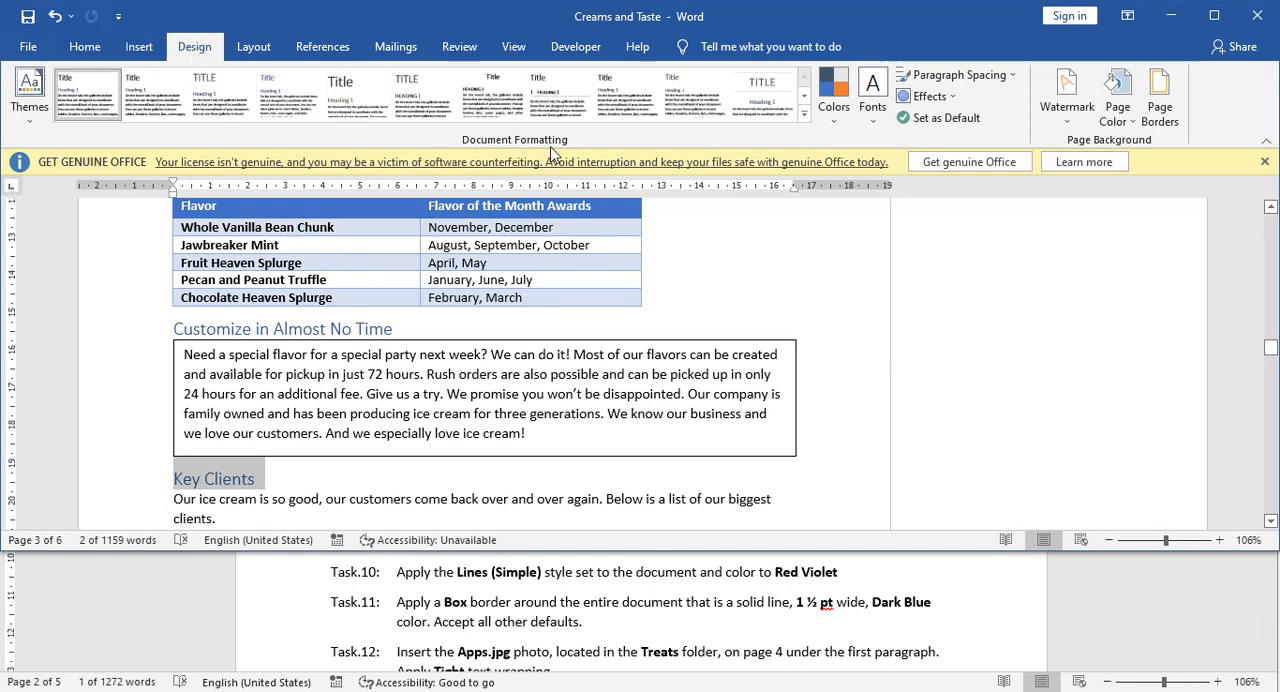
click(803, 119)
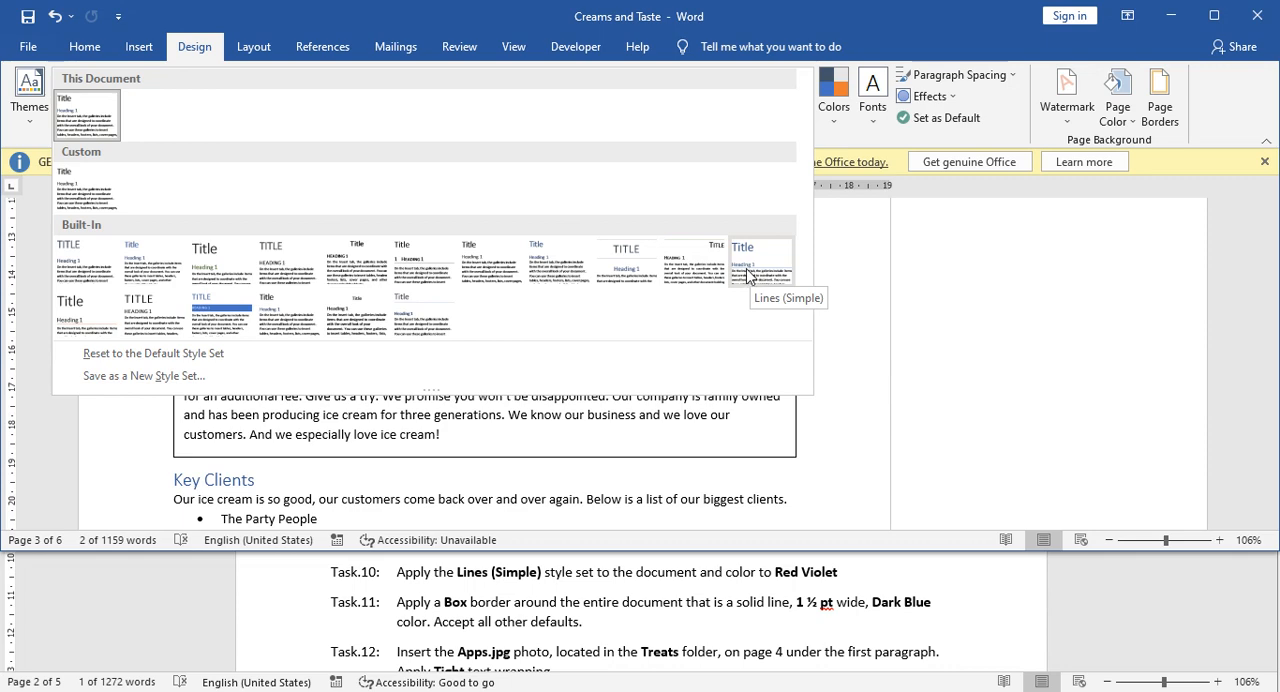
click(747, 275)
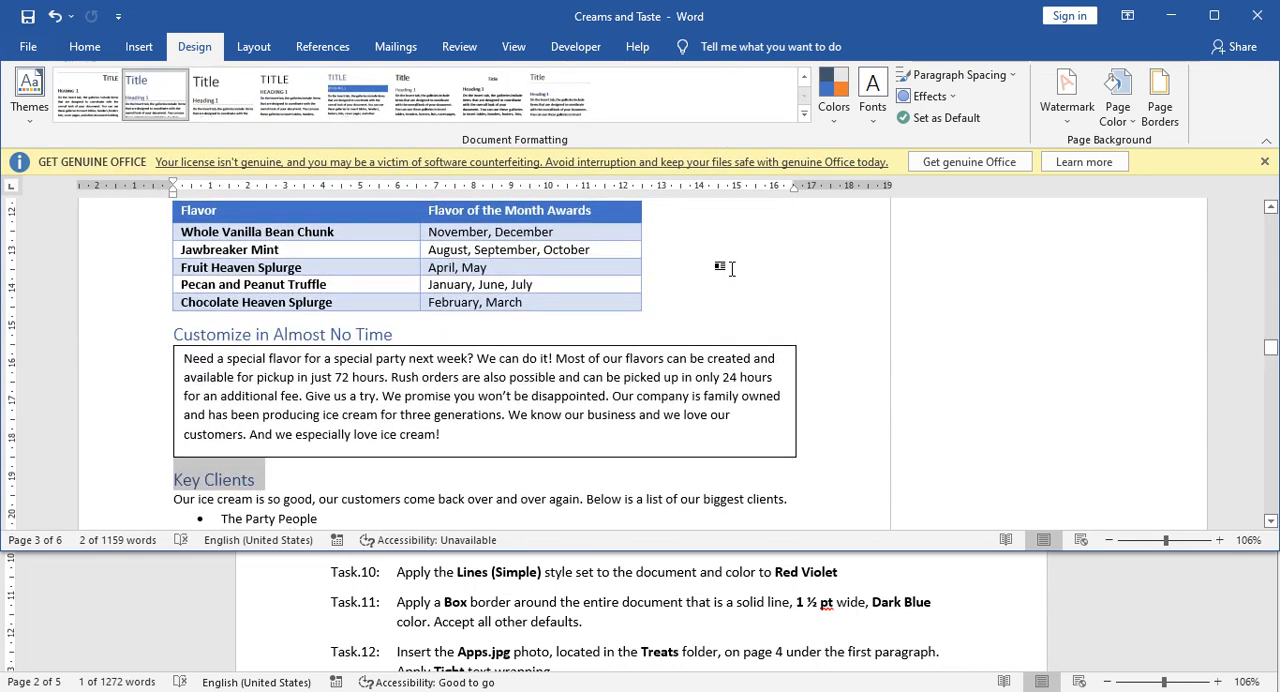
Change the document's theme colors to Red Violet.
click(731, 268)
scroll(680, 285, up, 3)
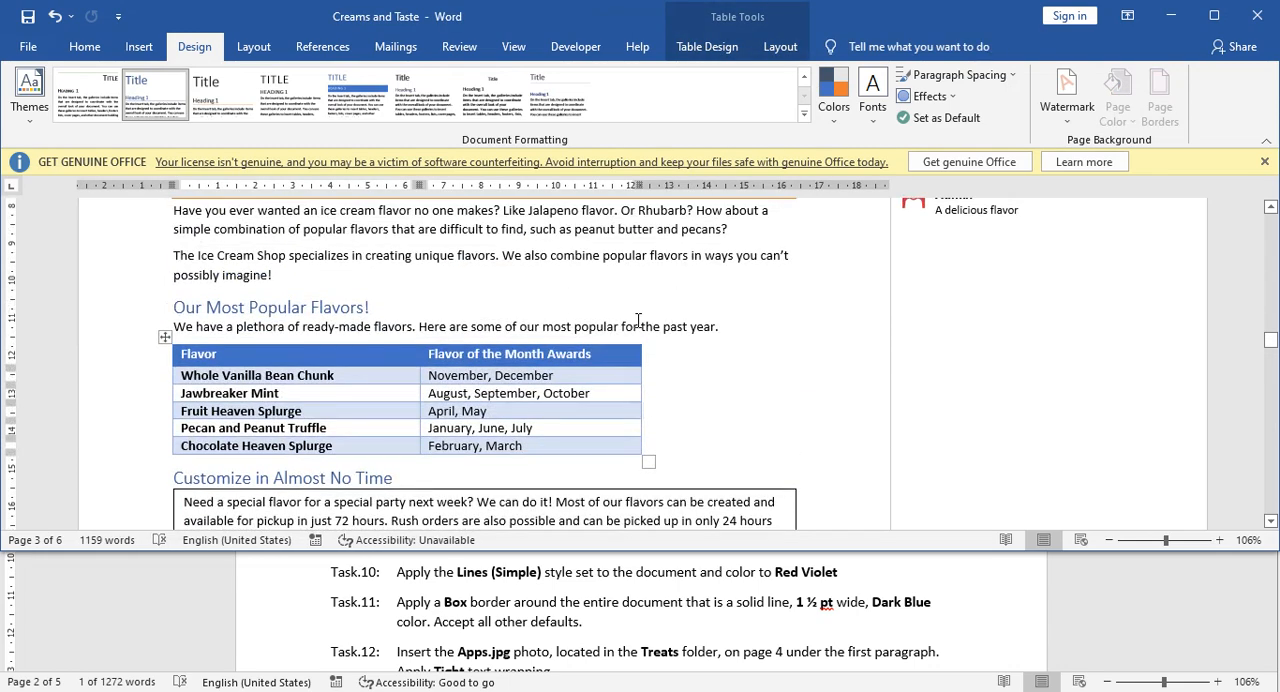
scroll(638, 320, up, 2)
scroll(645, 337, down, 2)
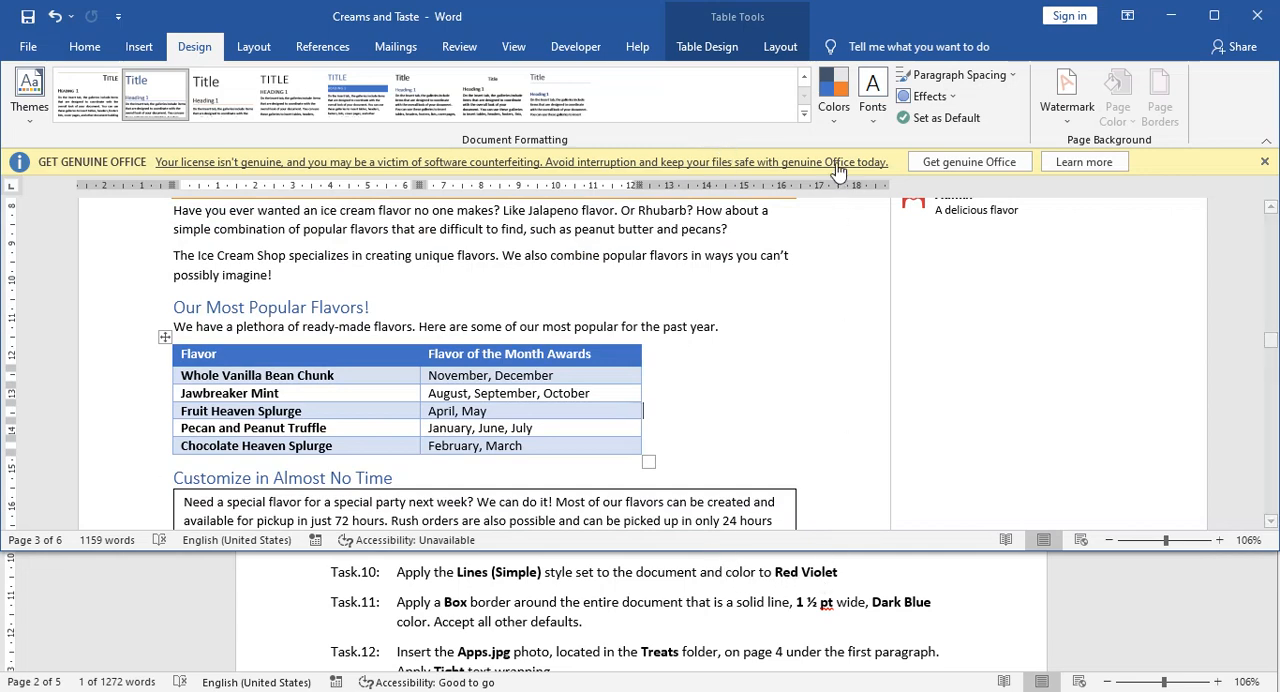
click(839, 115)
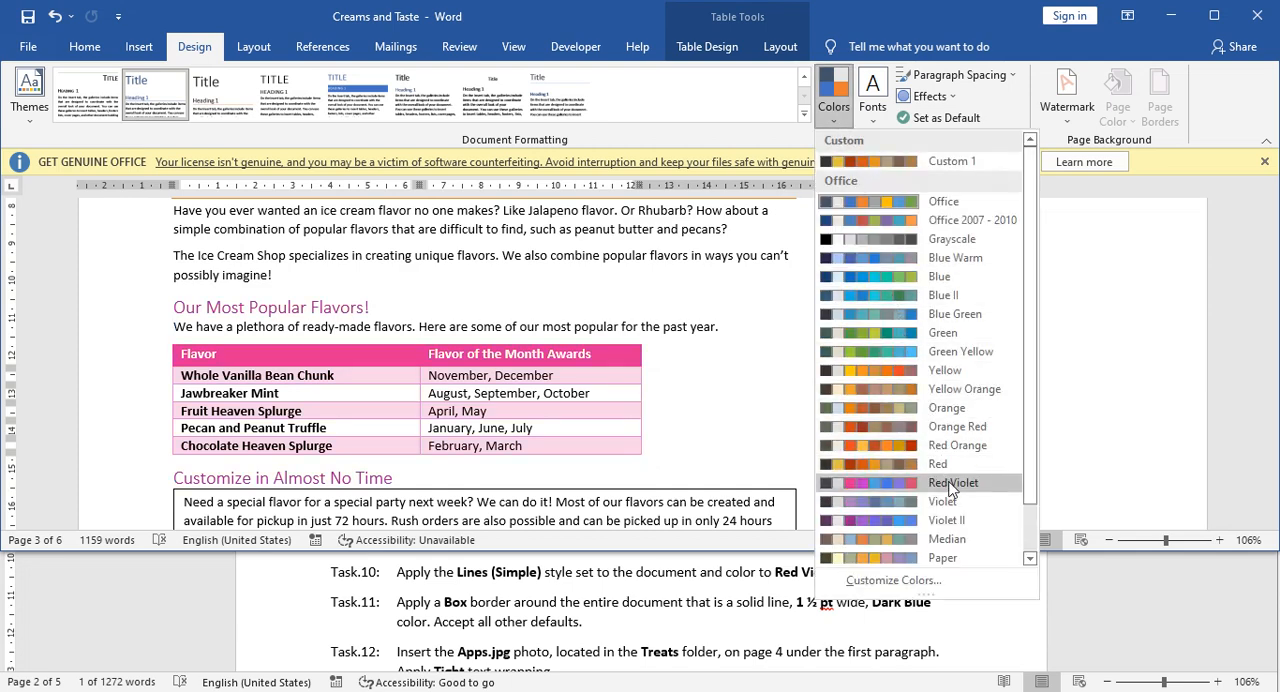
click(952, 484)
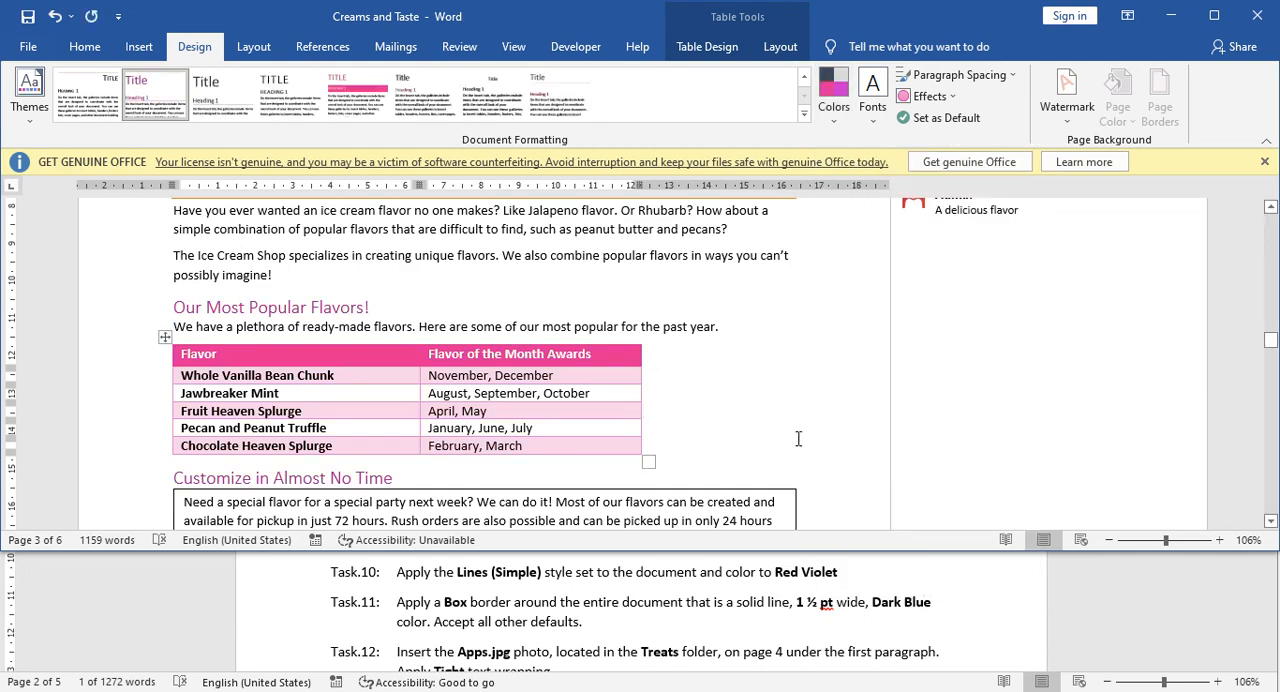
Check Task 11 in the Tasks document and open the page border settings for the Creams and Taste document.
click(727, 596)
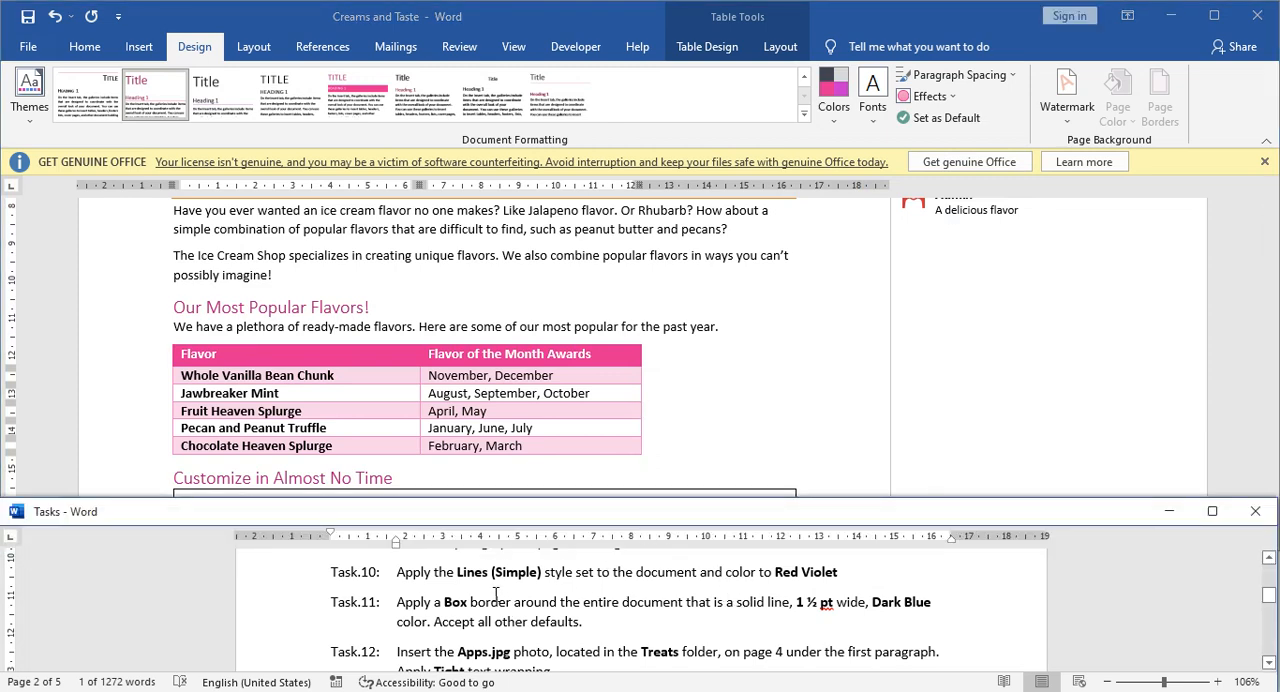
scroll(490, 602, down, 1)
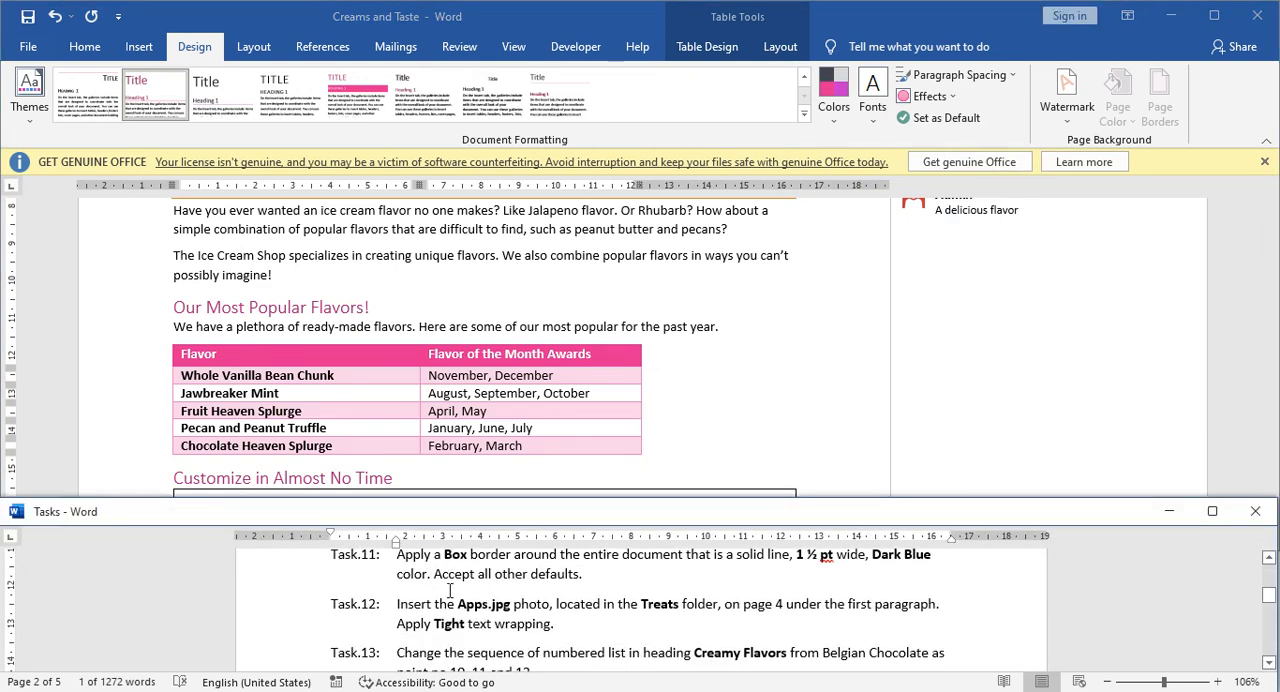
scroll(436, 588, up, 1)
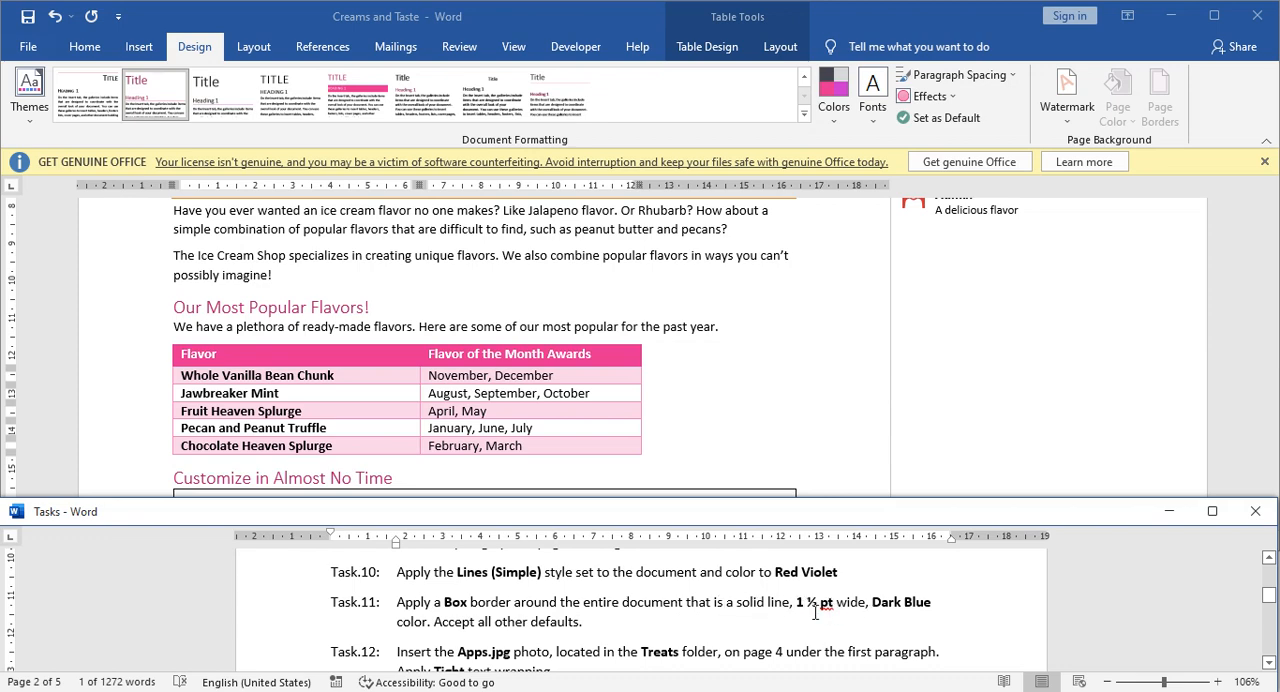
click(512, 628)
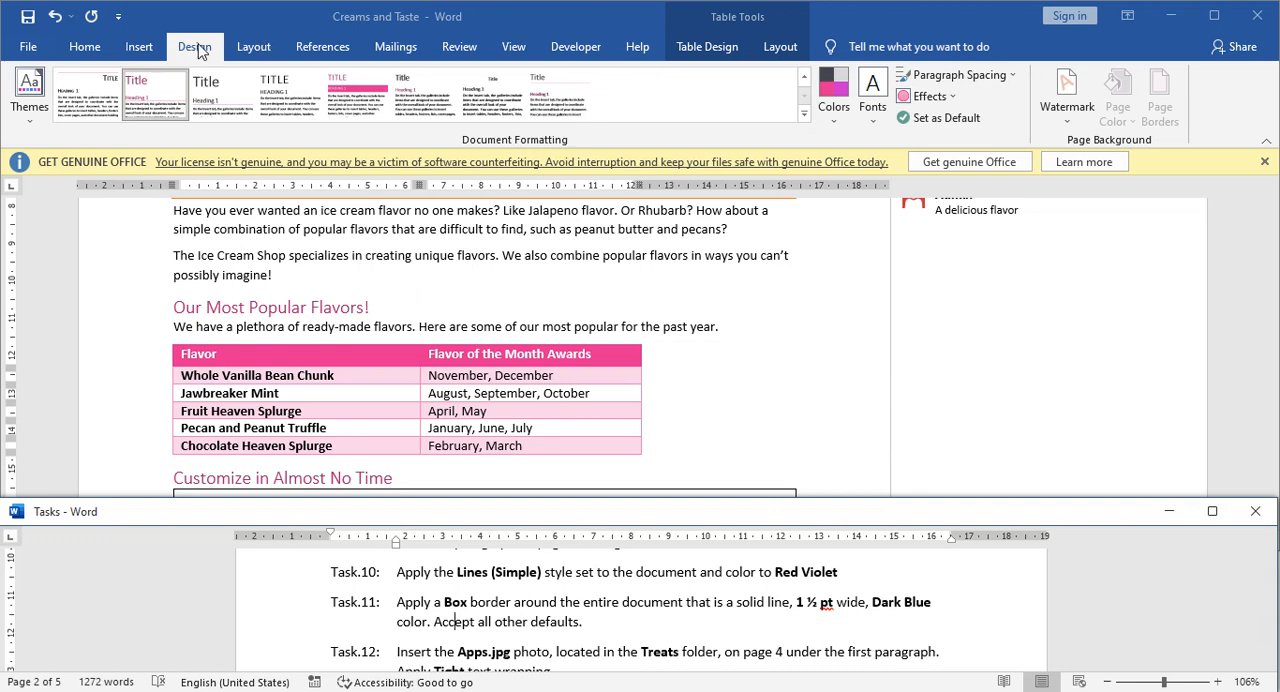
click(331, 280)
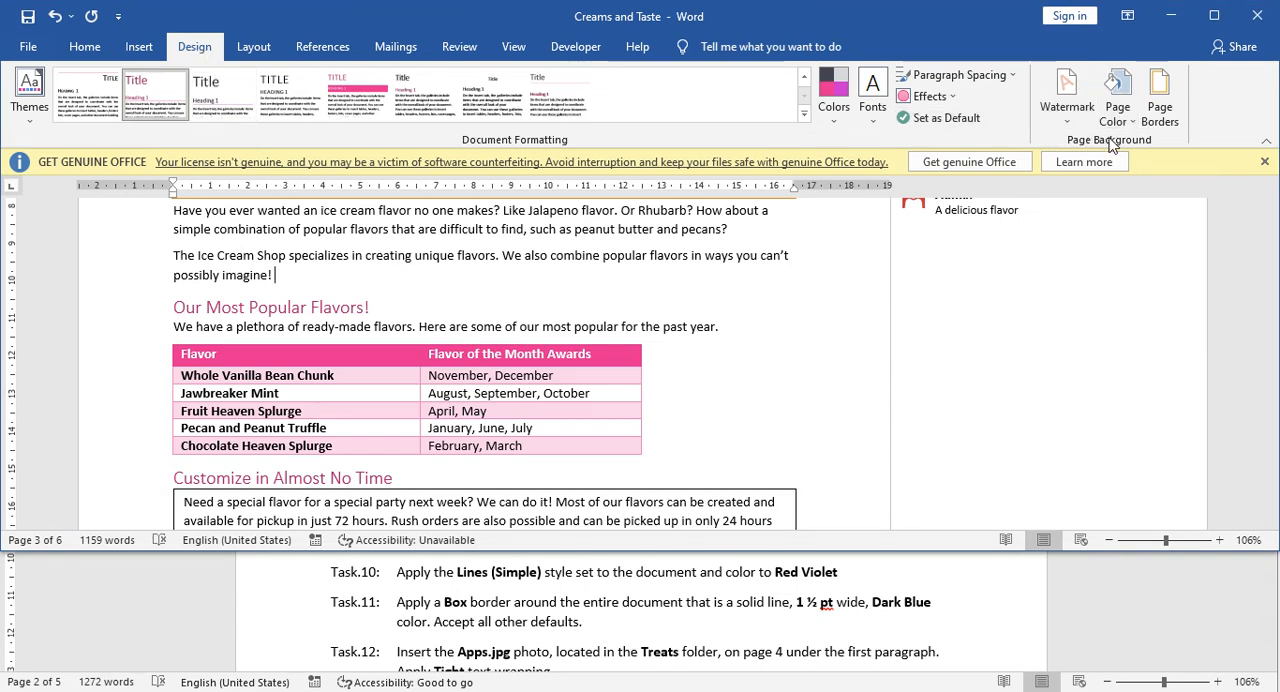
click(1162, 114)
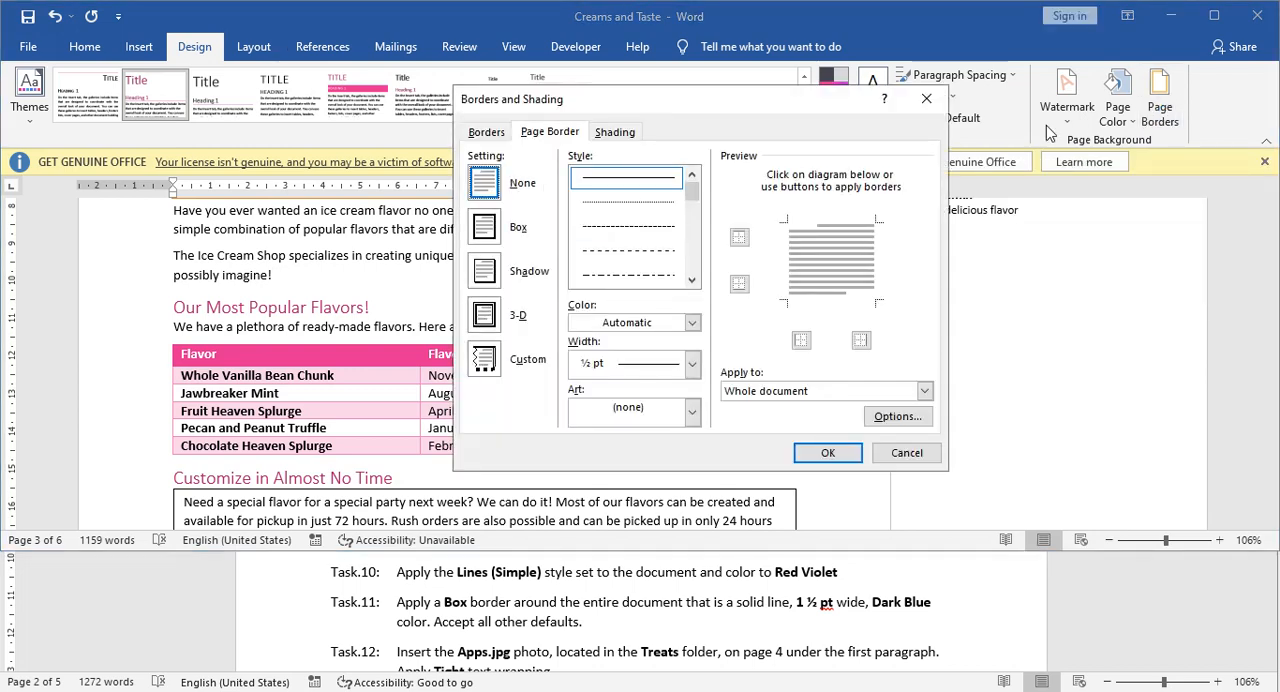
drag(705, 100, 704, 78)
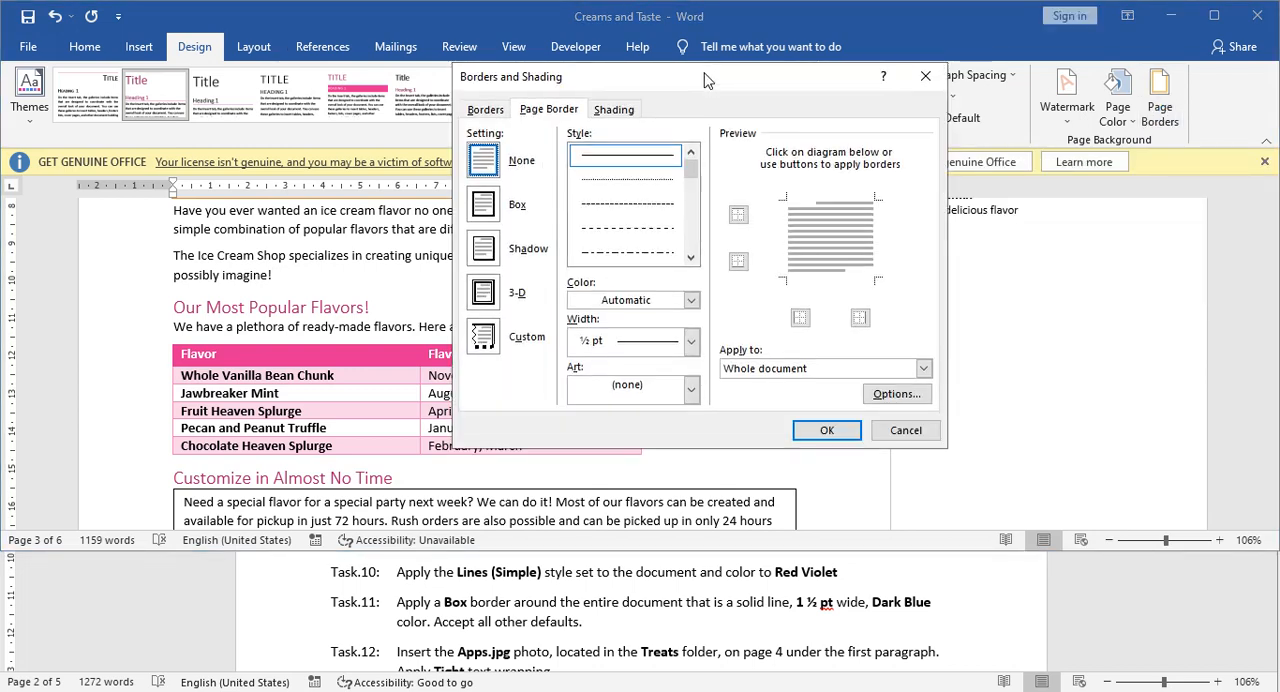
click(486, 110)
click(538, 112)
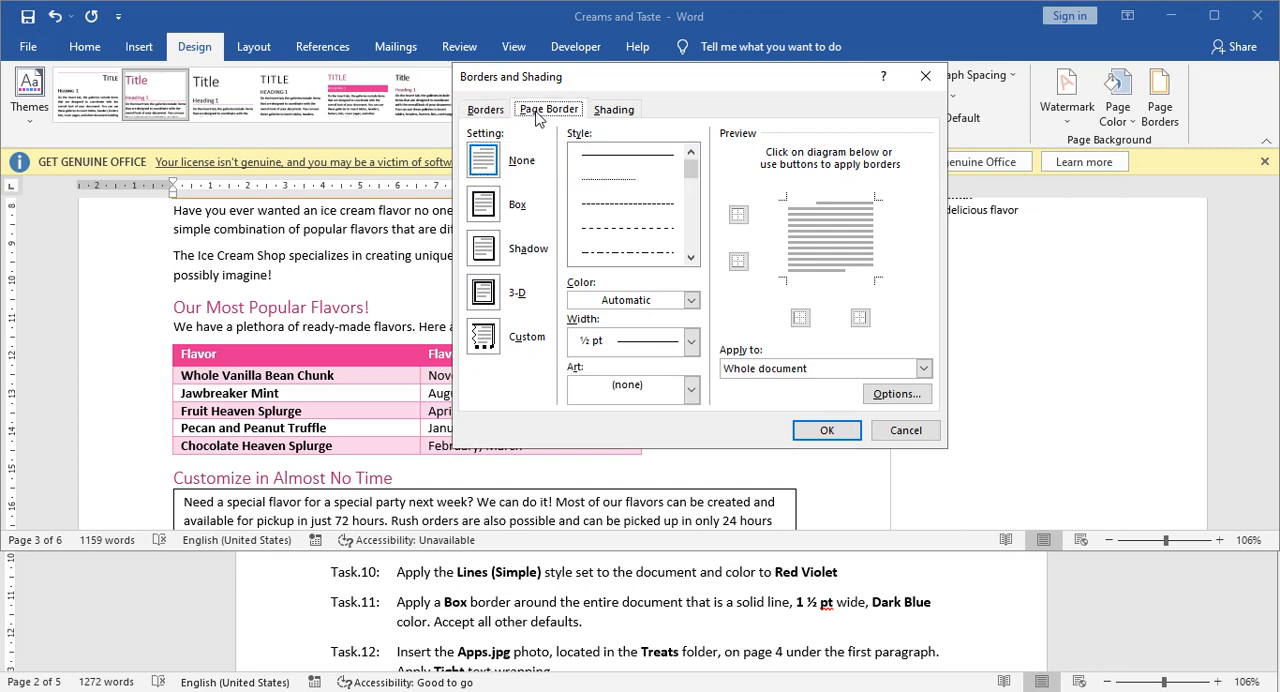
click(610, 112)
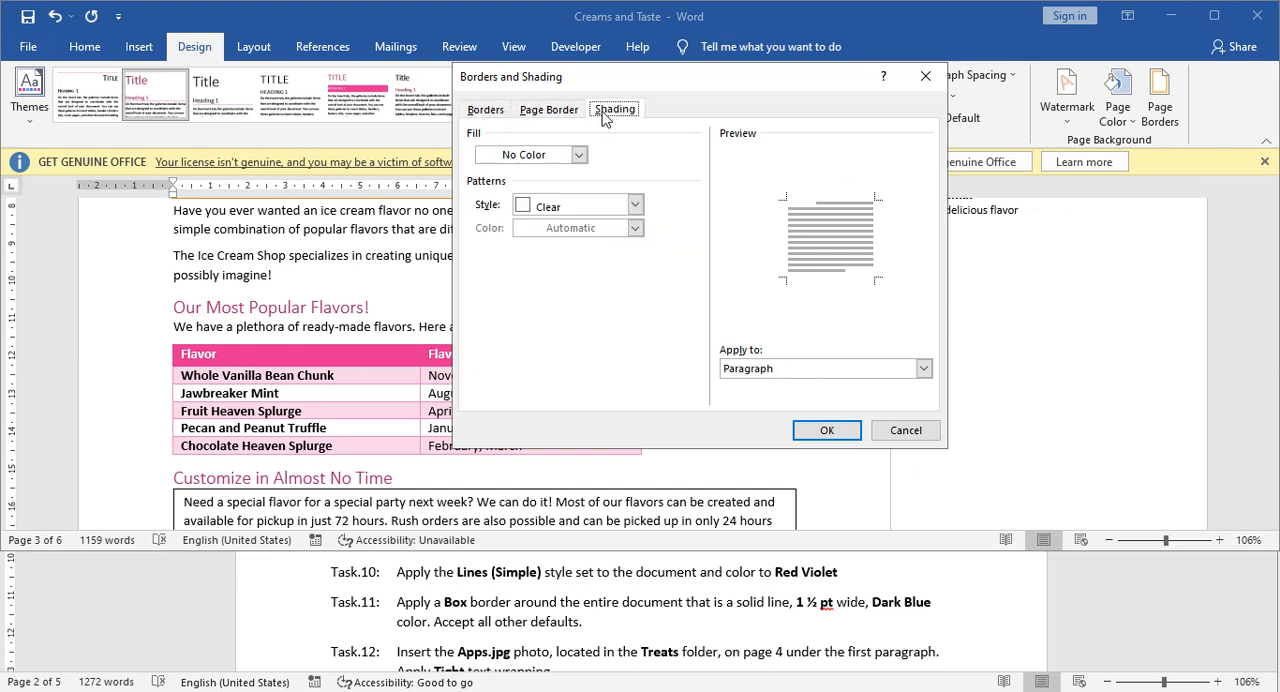
click(490, 111)
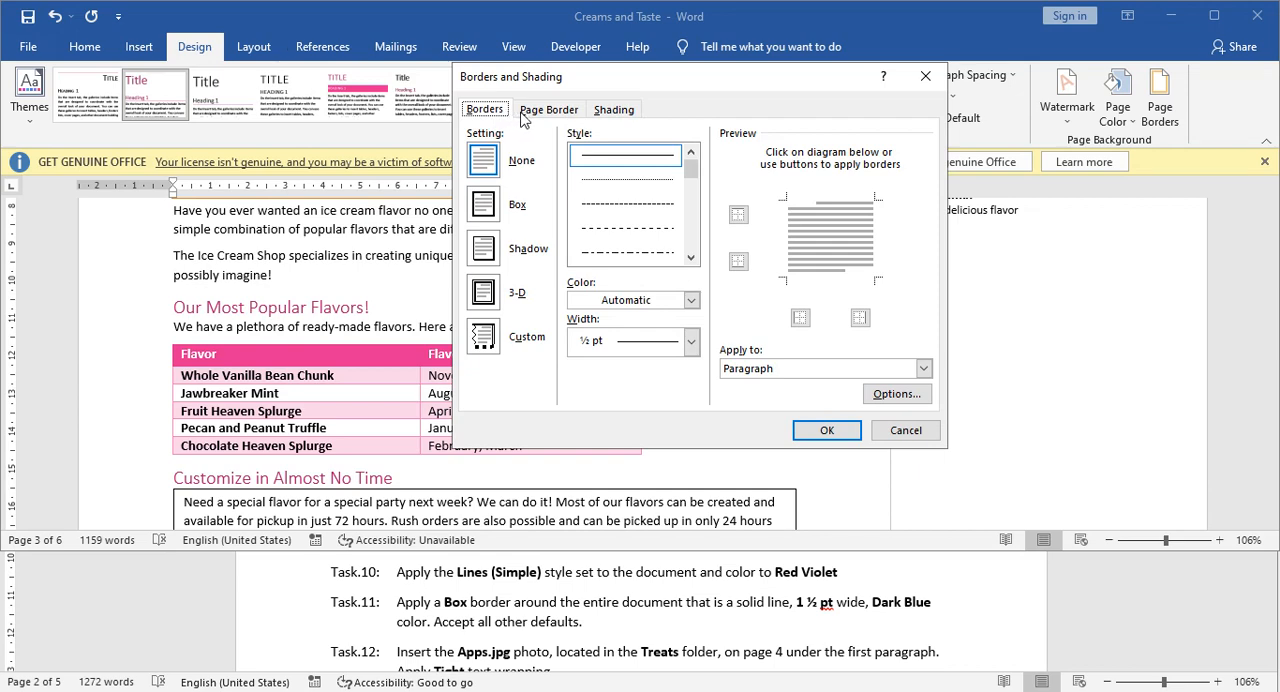
click(534, 112)
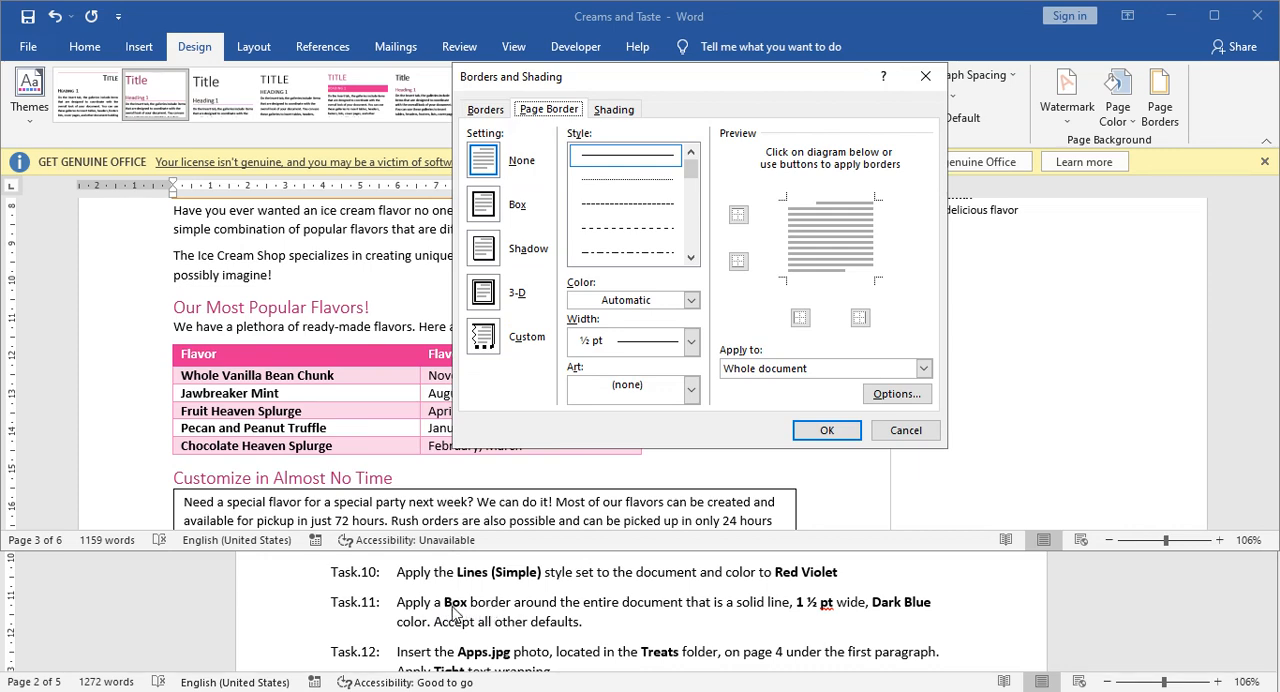
Apply a solid Box page border, ½ pt wide in Dark Blue, to the whole document.
click(485, 206)
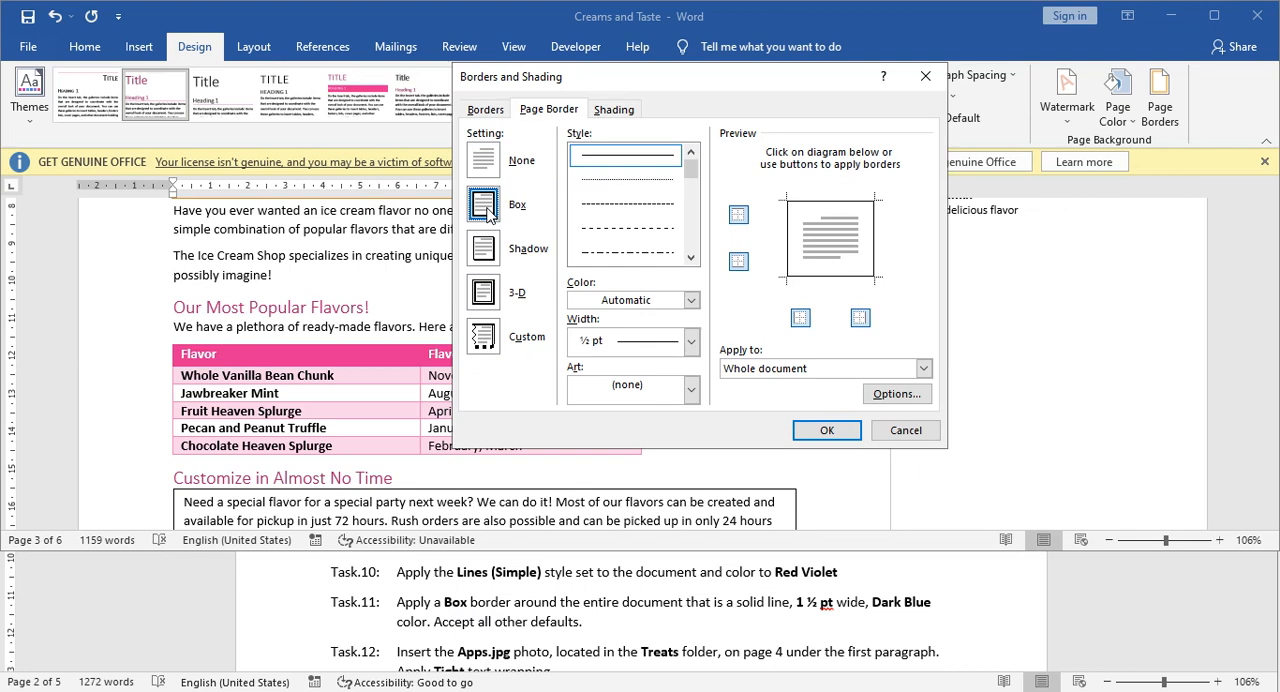
click(694, 344)
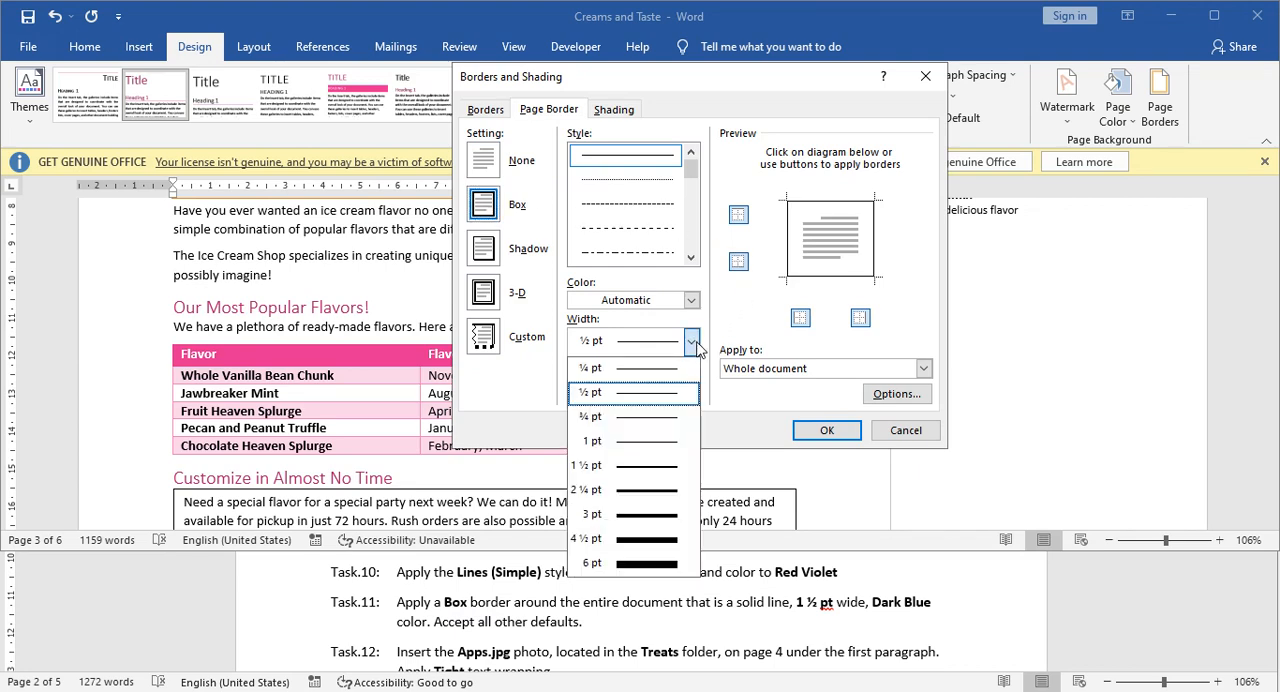
click(650, 390)
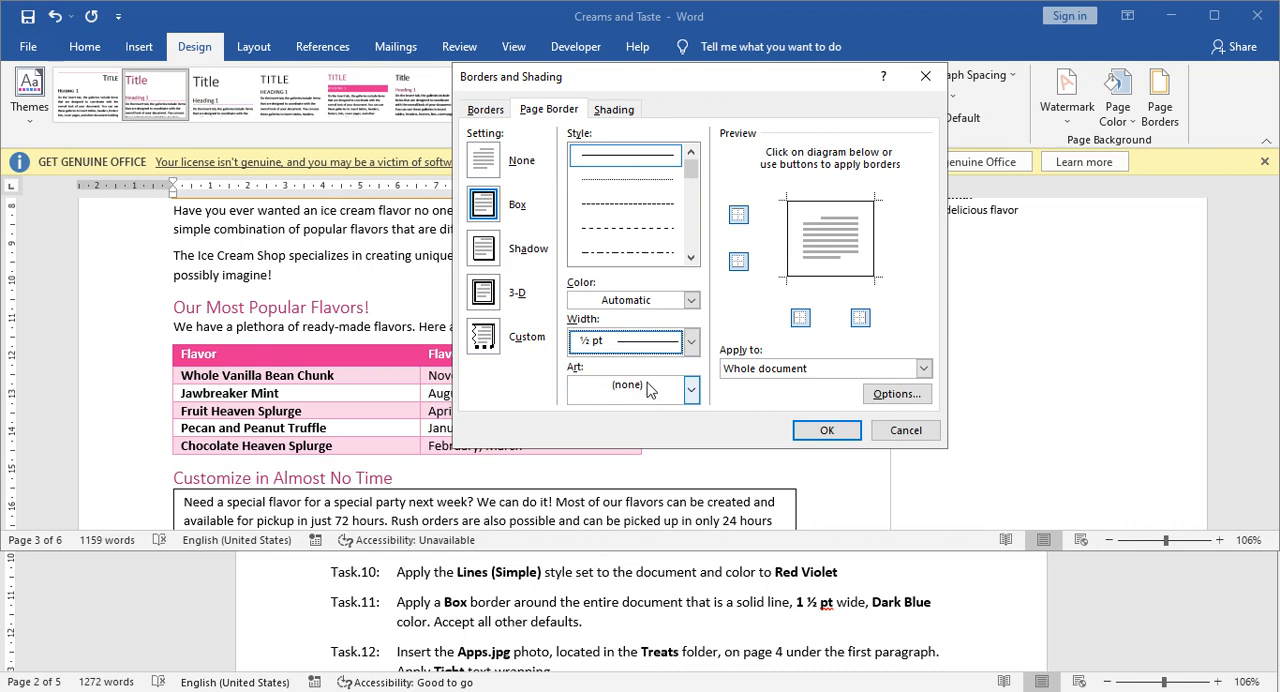
click(691, 302)
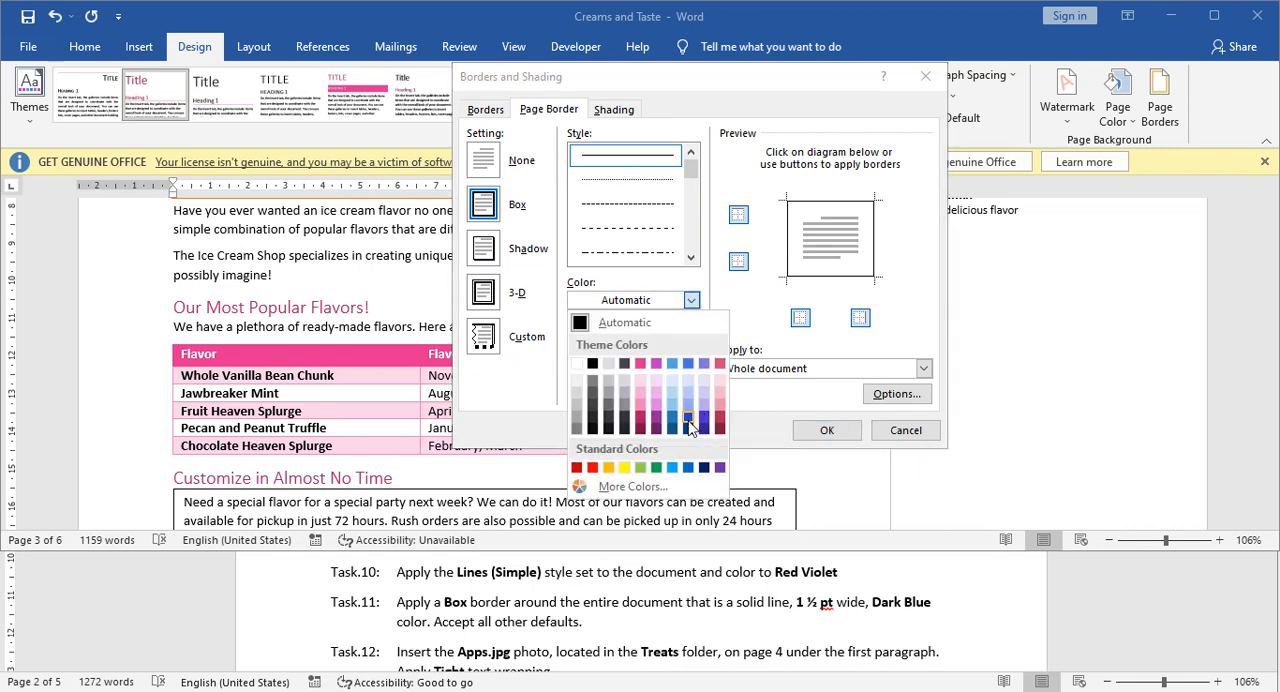
click(705, 468)
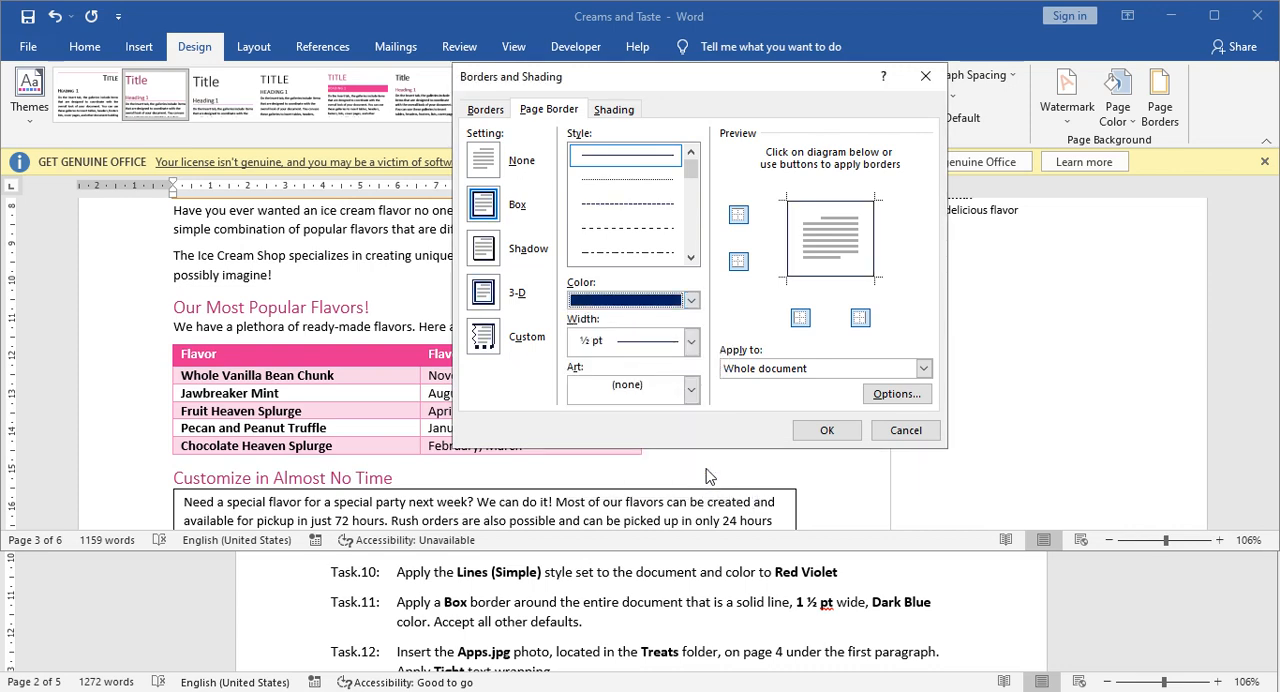
click(800, 368)
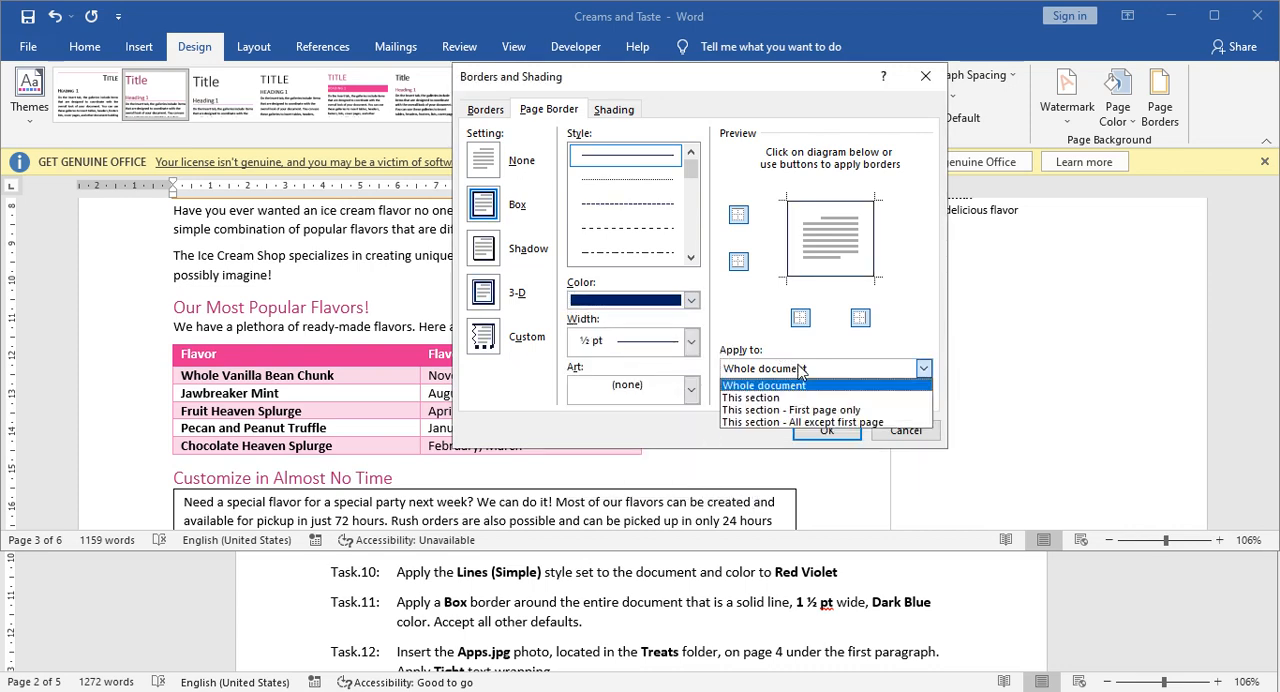
click(802, 381)
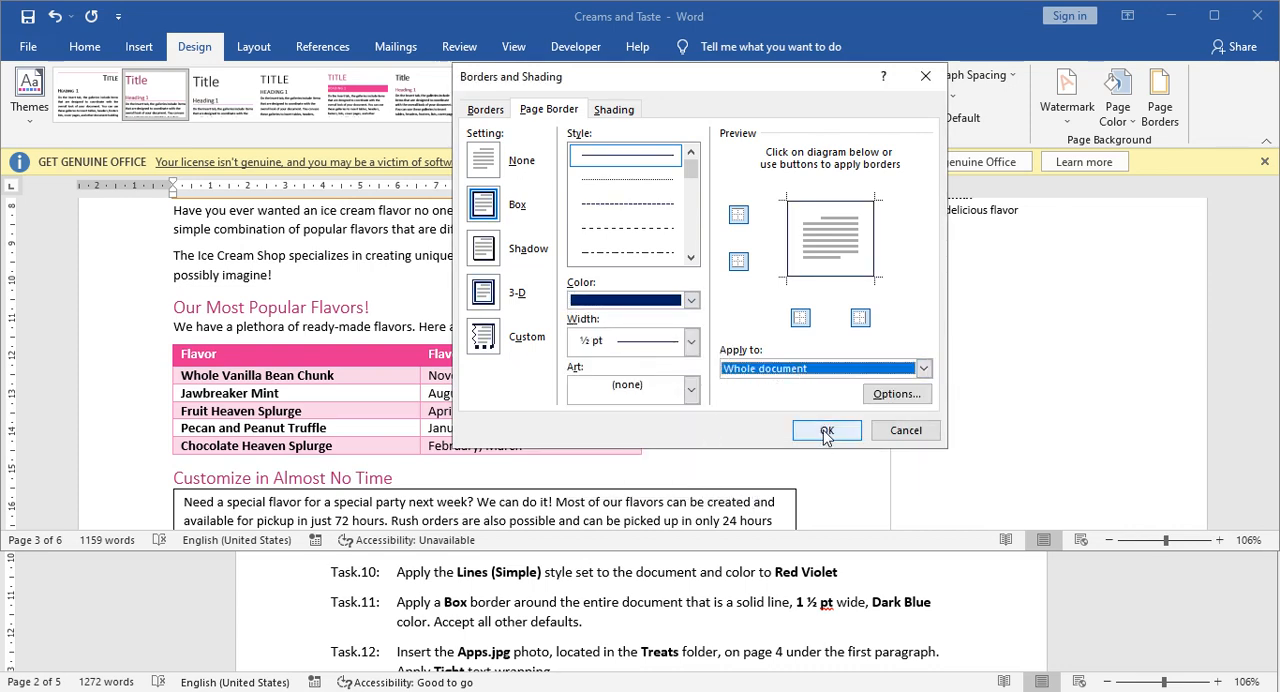
click(826, 431)
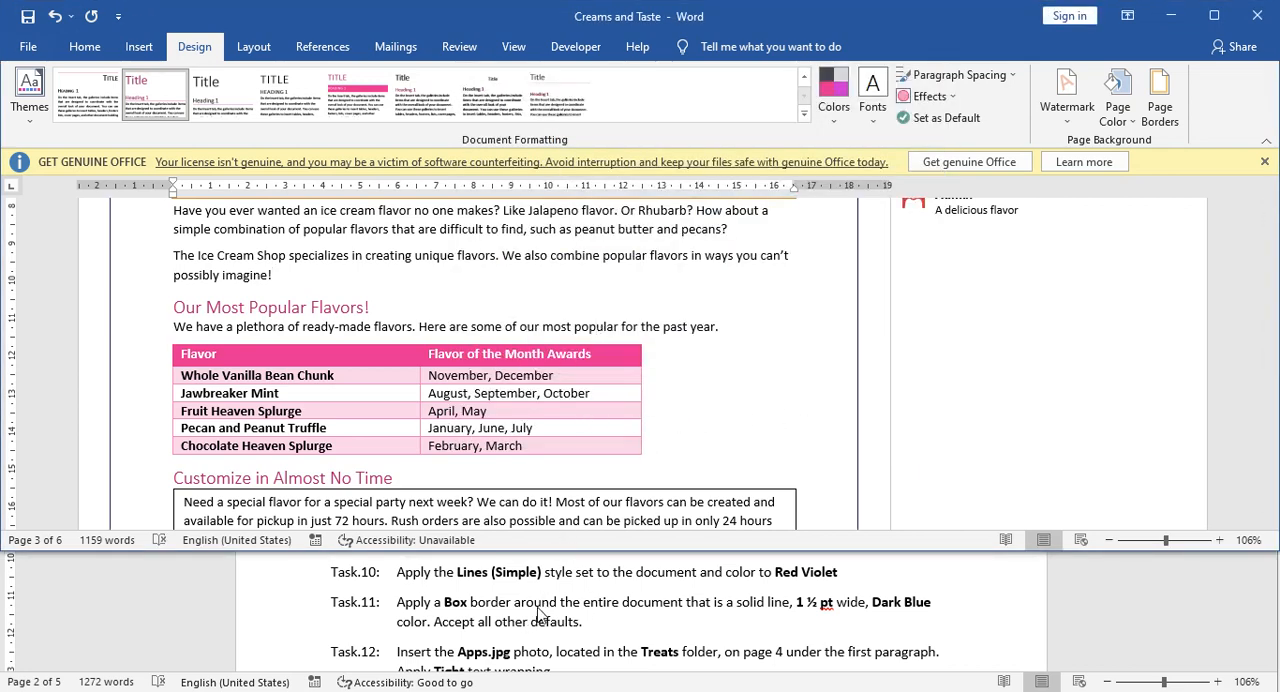
Insert the Apps picture from the Treats folder in Project FIle on the empty line under the first Cricket History paragraph on page 4.
scroll(540, 615, down, 3)
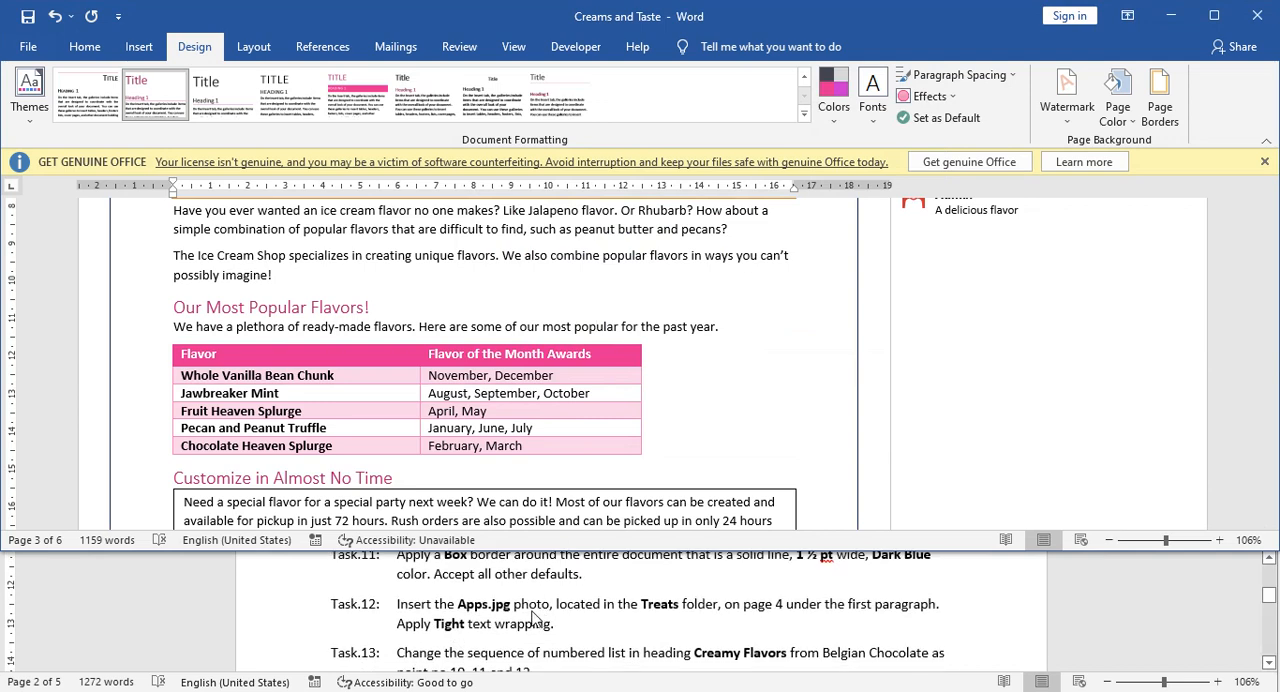
scroll(530, 618, up, 1)
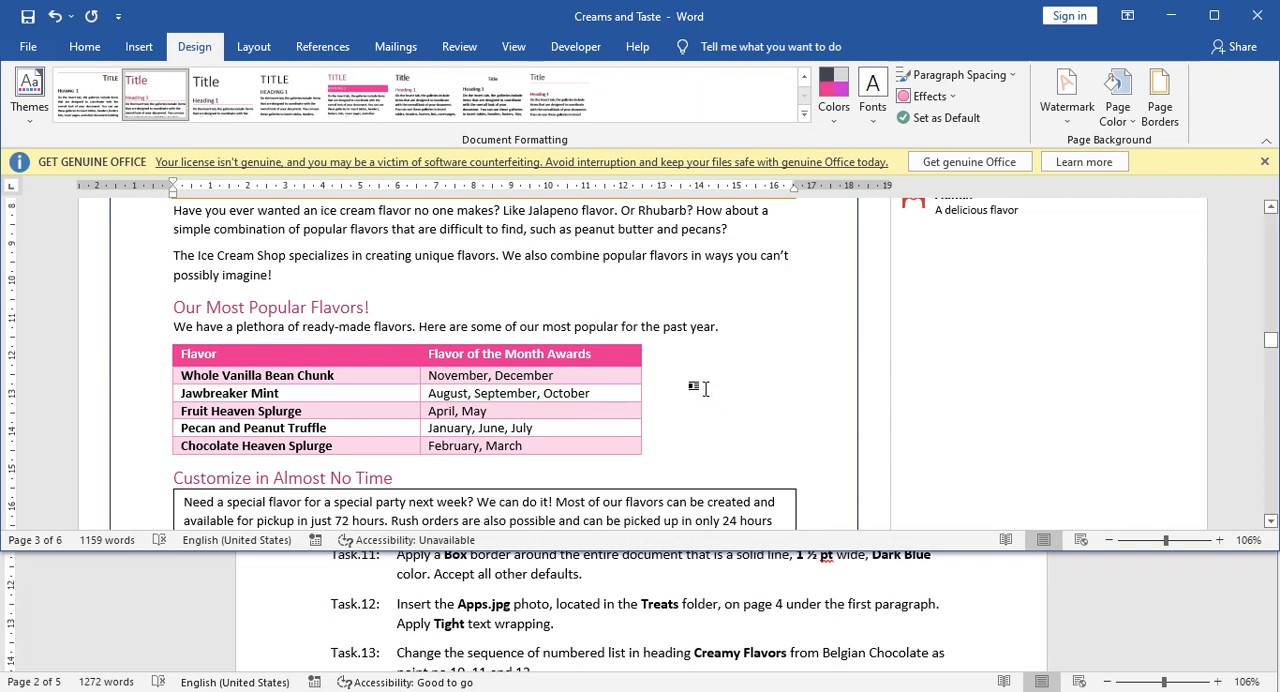
scroll(699, 368, down, 10)
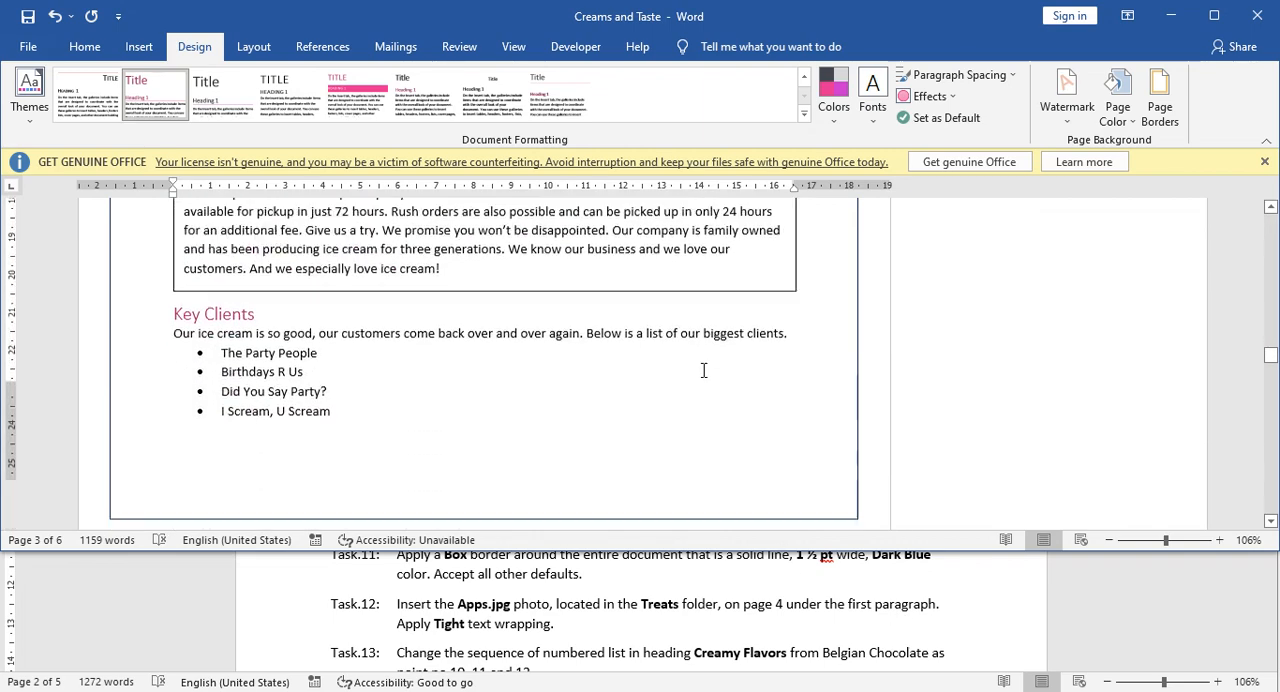
click(478, 357)
scroll(503, 370, down, 3)
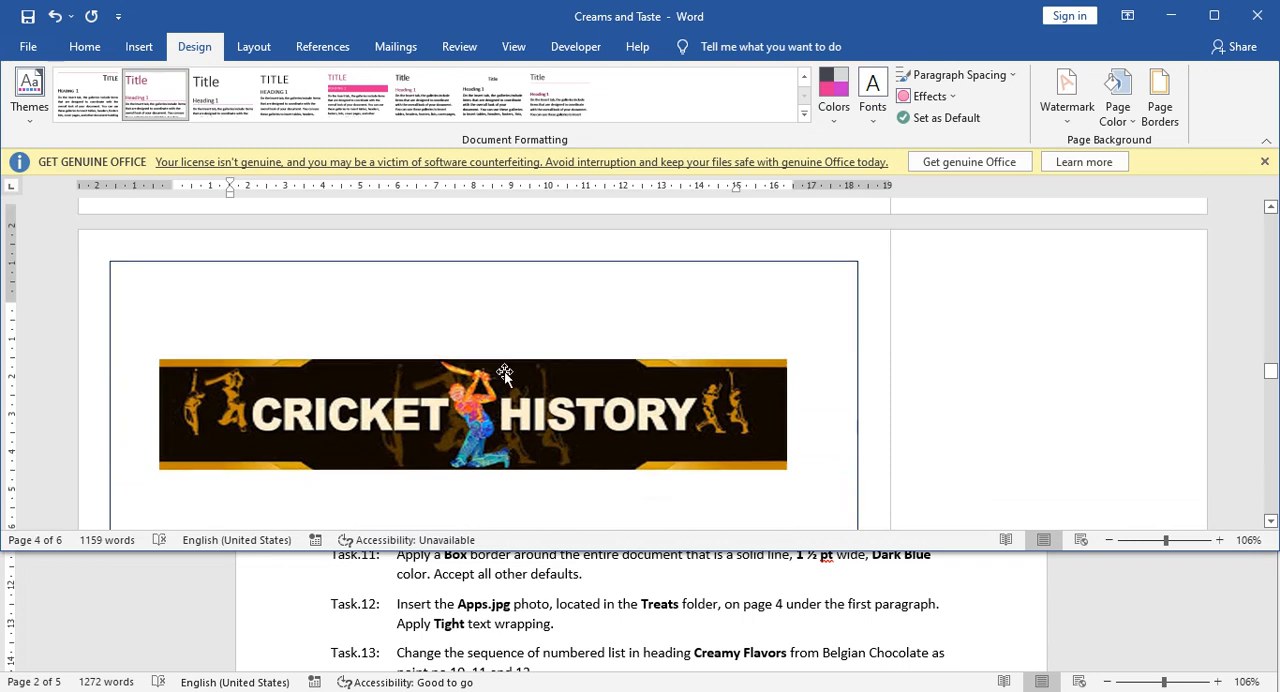
scroll(499, 393, down, 1)
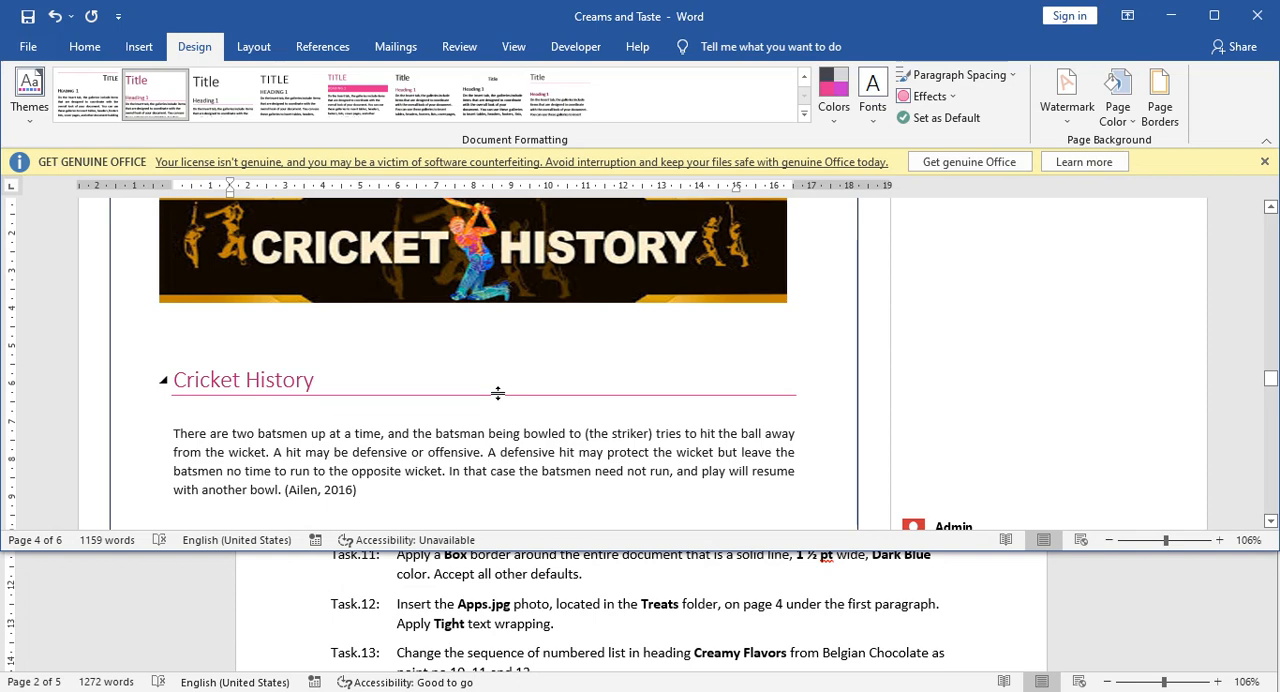
scroll(478, 400, down, 2)
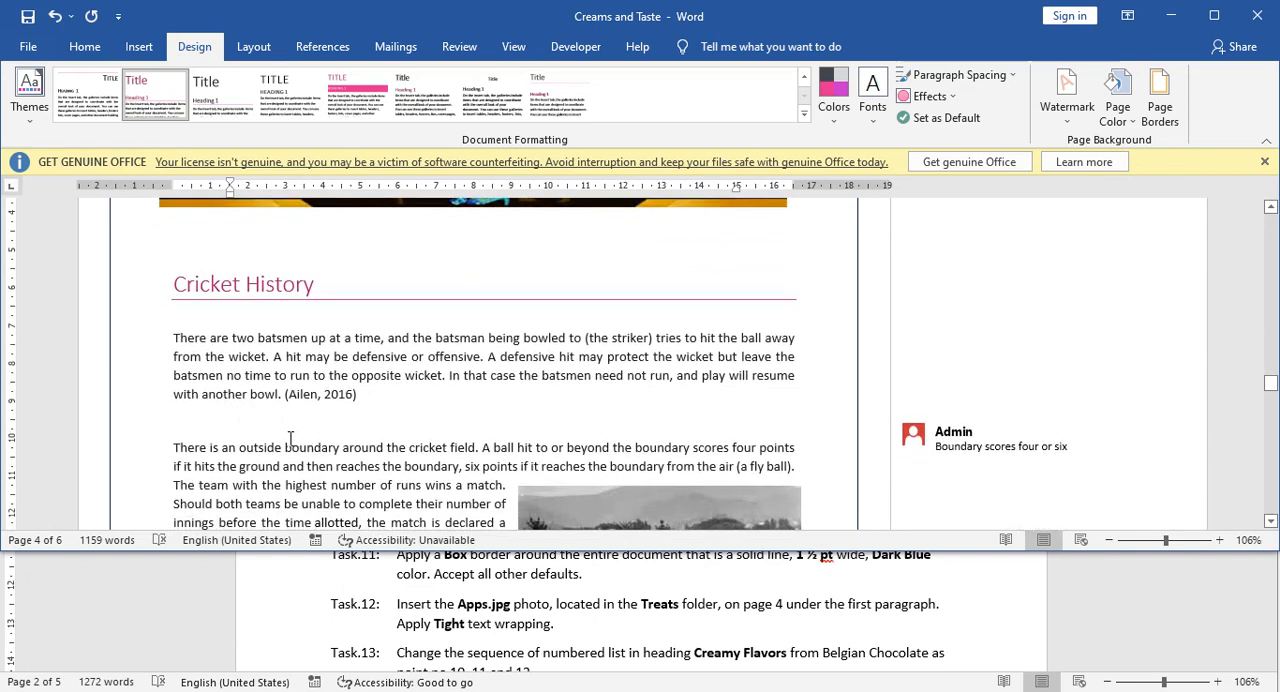
click(195, 418)
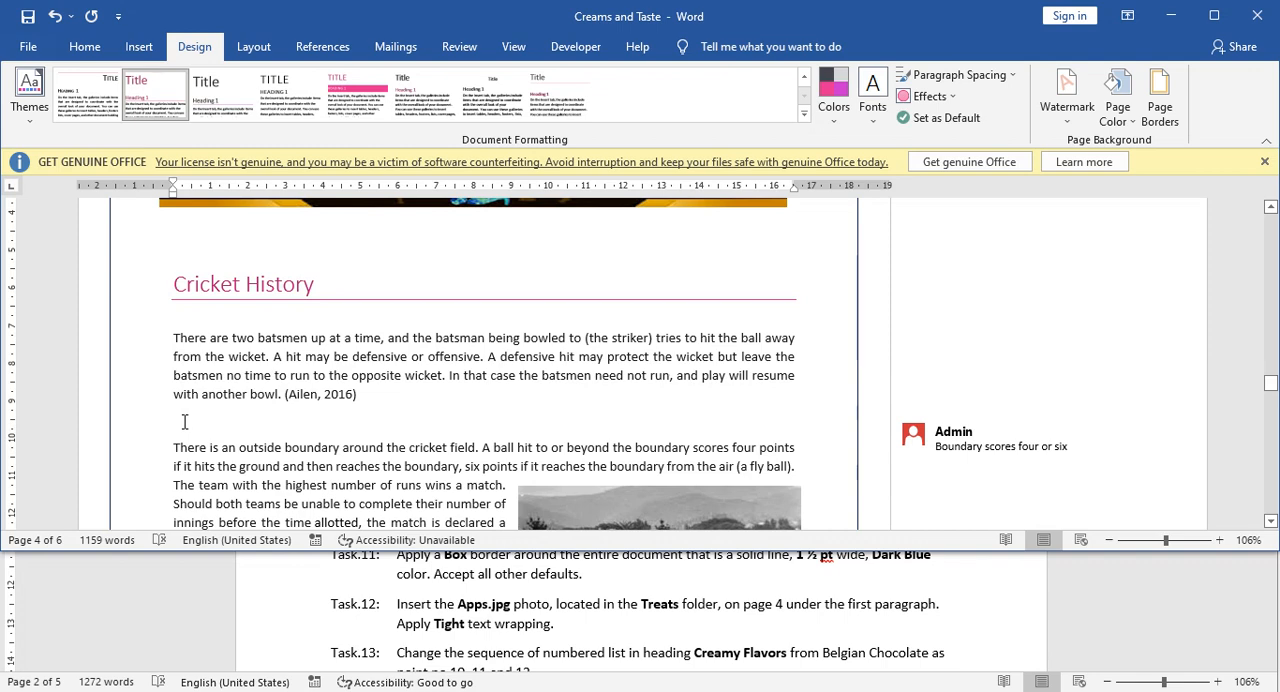
click(139, 47)
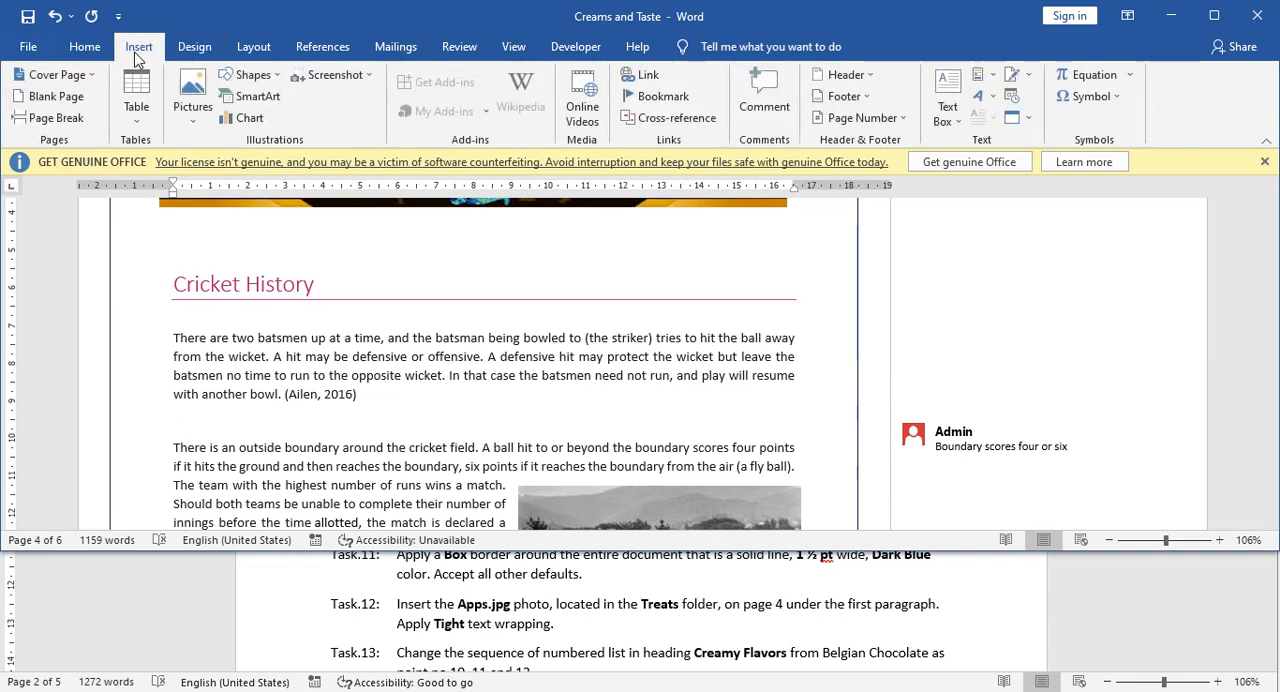
click(196, 118)
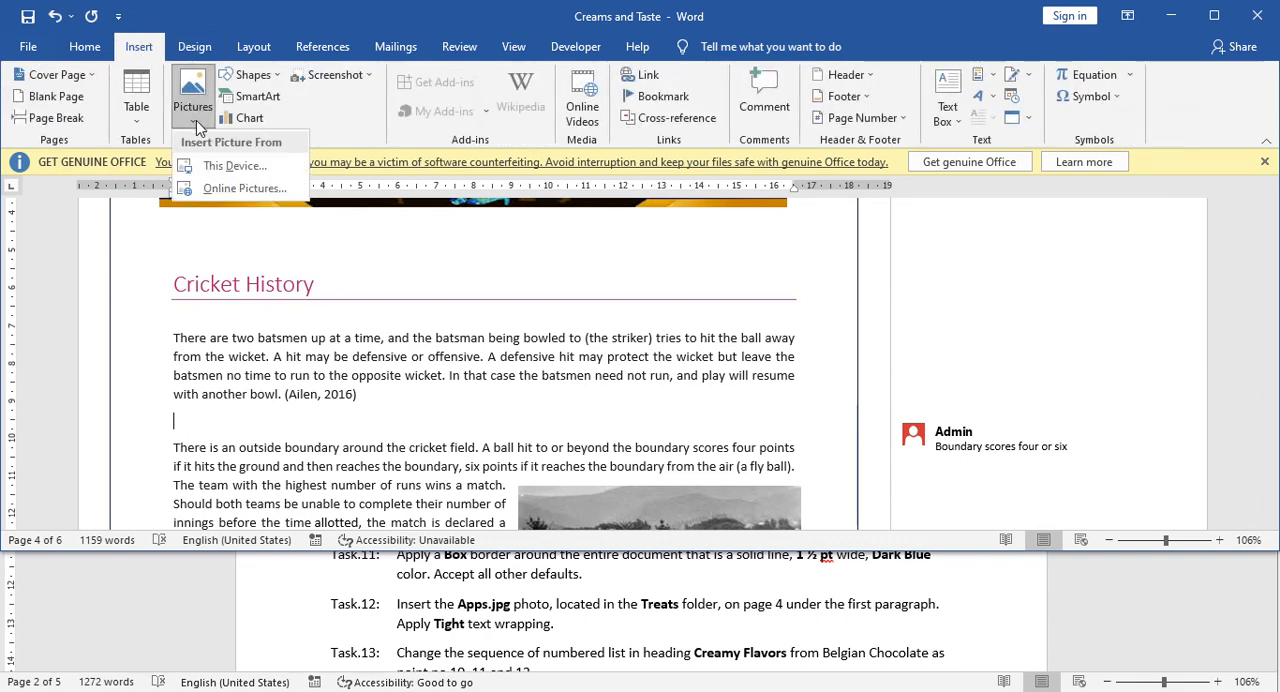
click(227, 168)
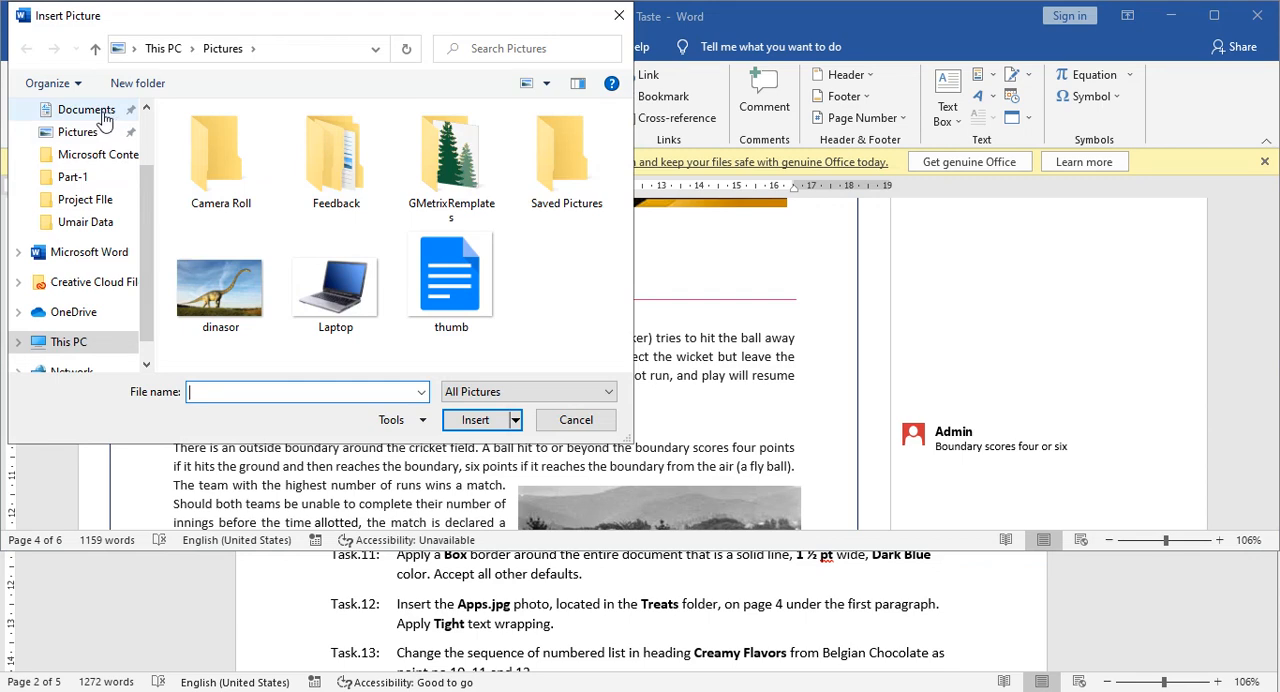
click(98, 204)
double_click(212, 175)
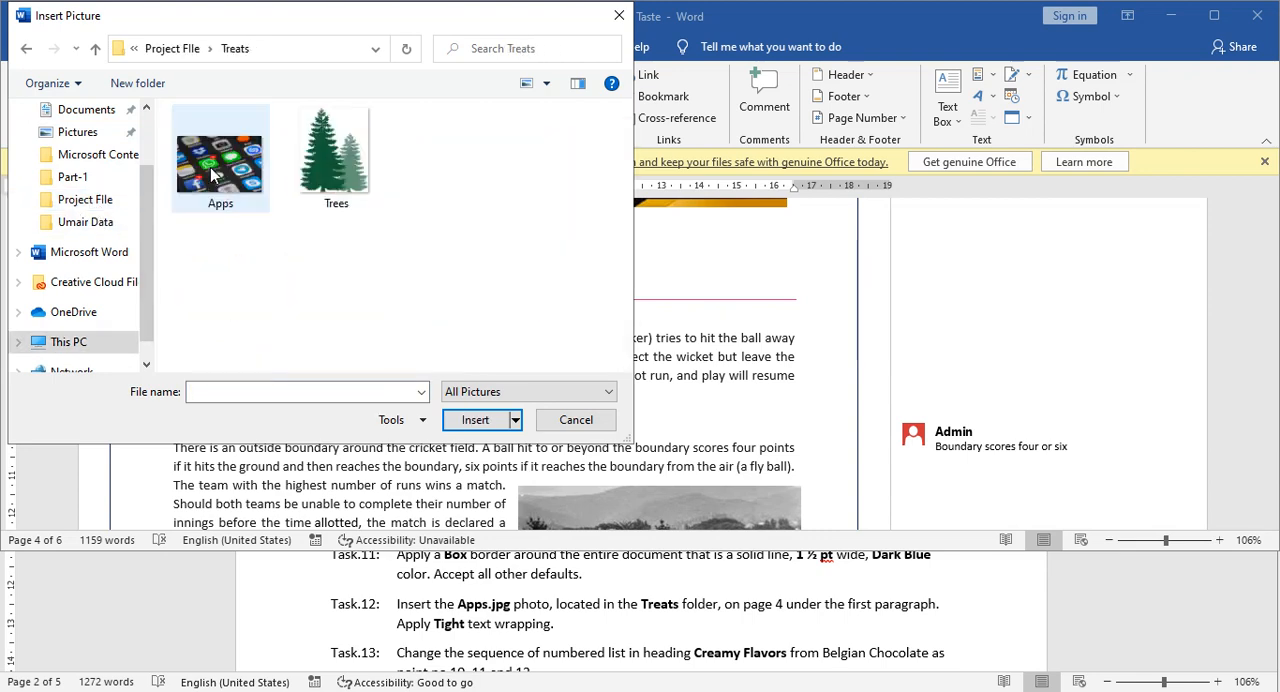
click(225, 180)
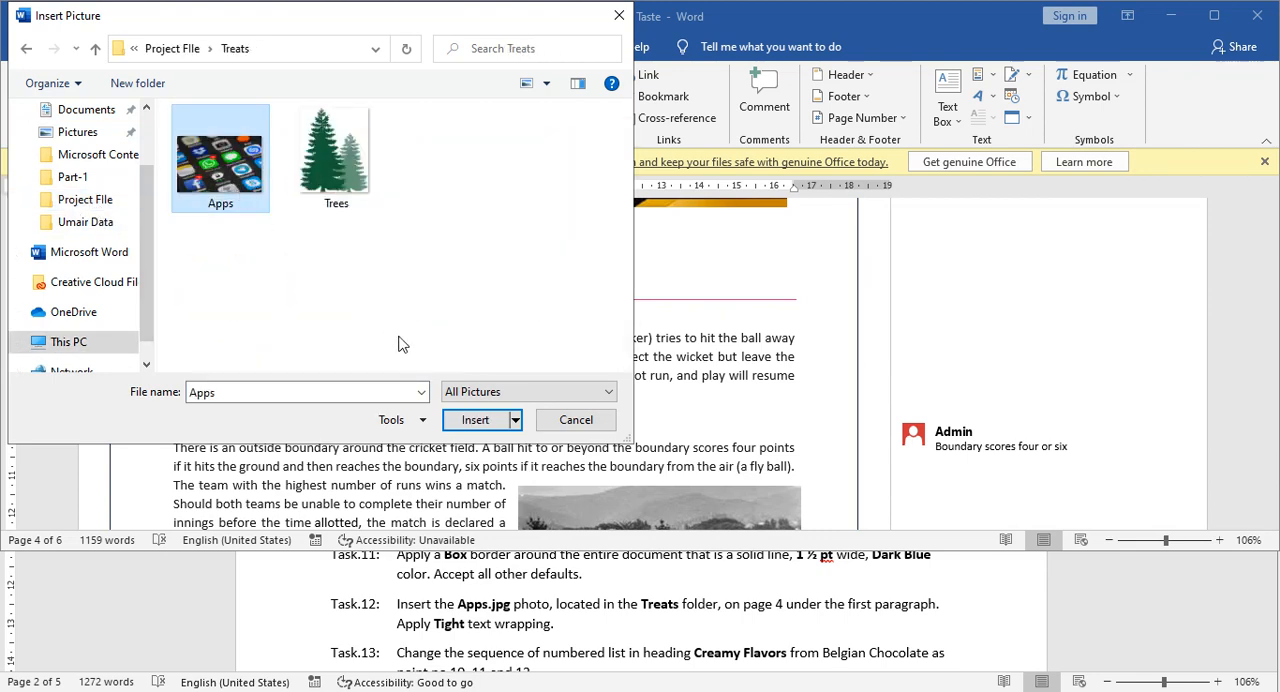
click(476, 420)
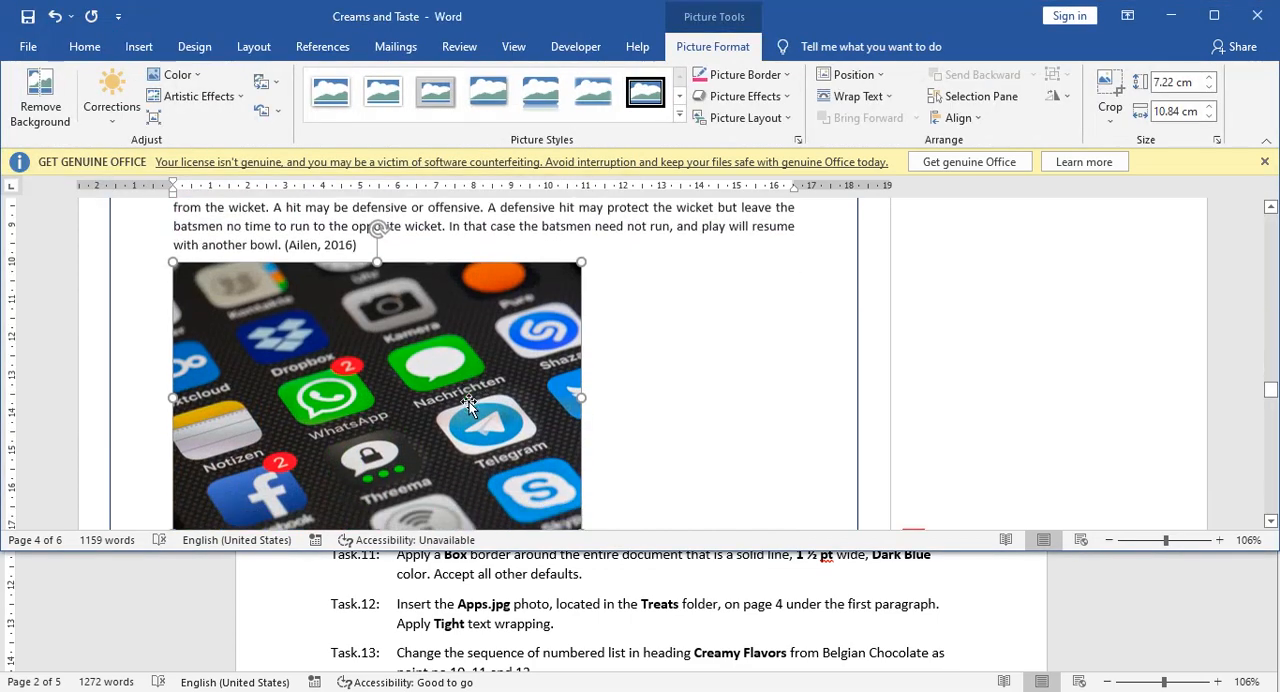
Apply Tight text wrapping to the inserted Apps picture on page 4.
scroll(469, 402, down, 2)
scroll(462, 403, up, 3)
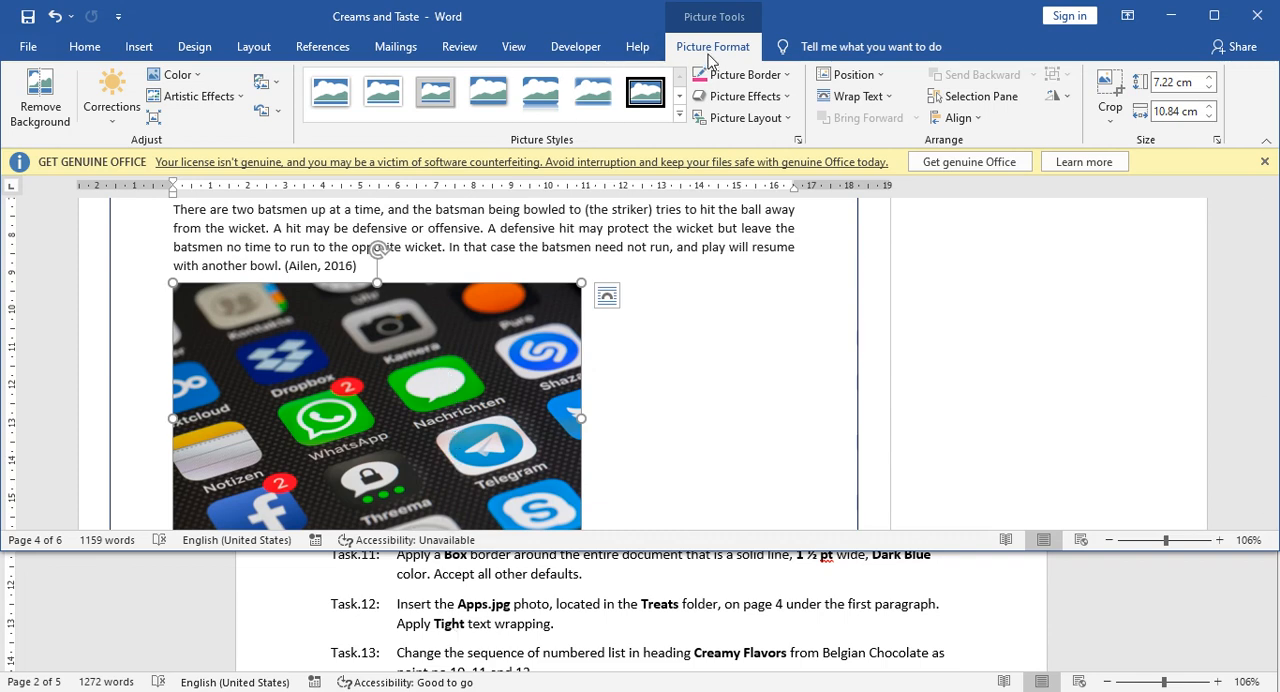
click(882, 103)
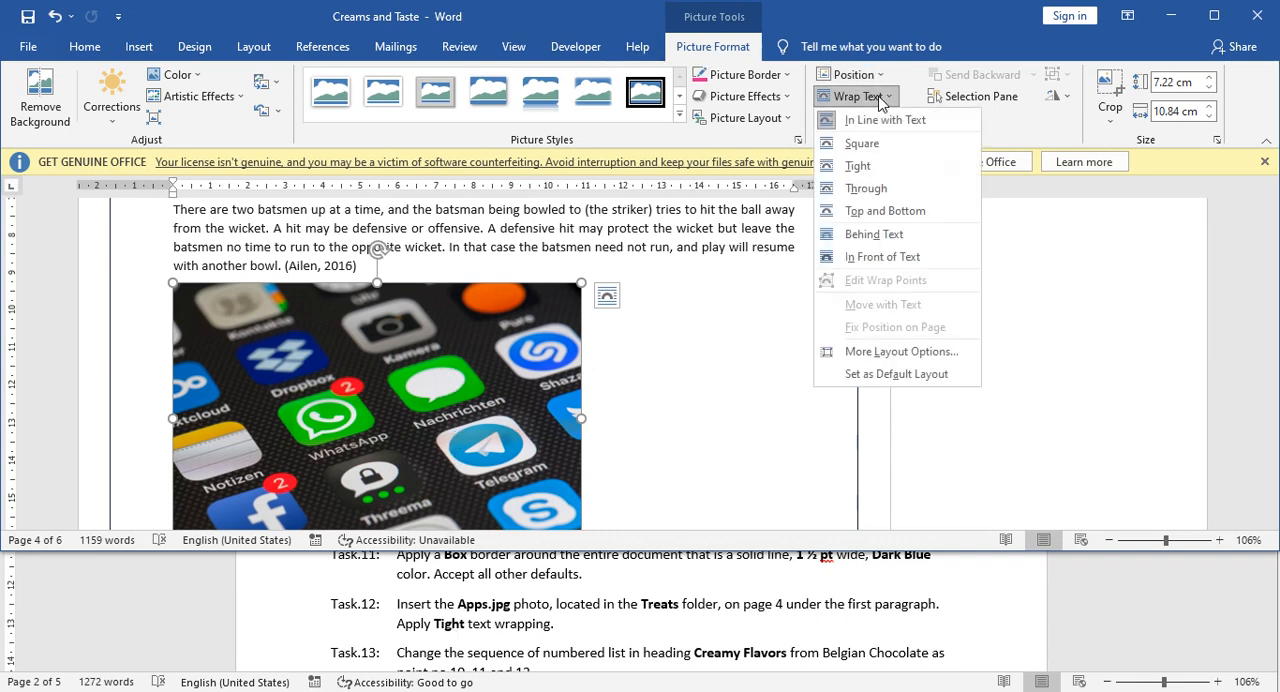
click(866, 172)
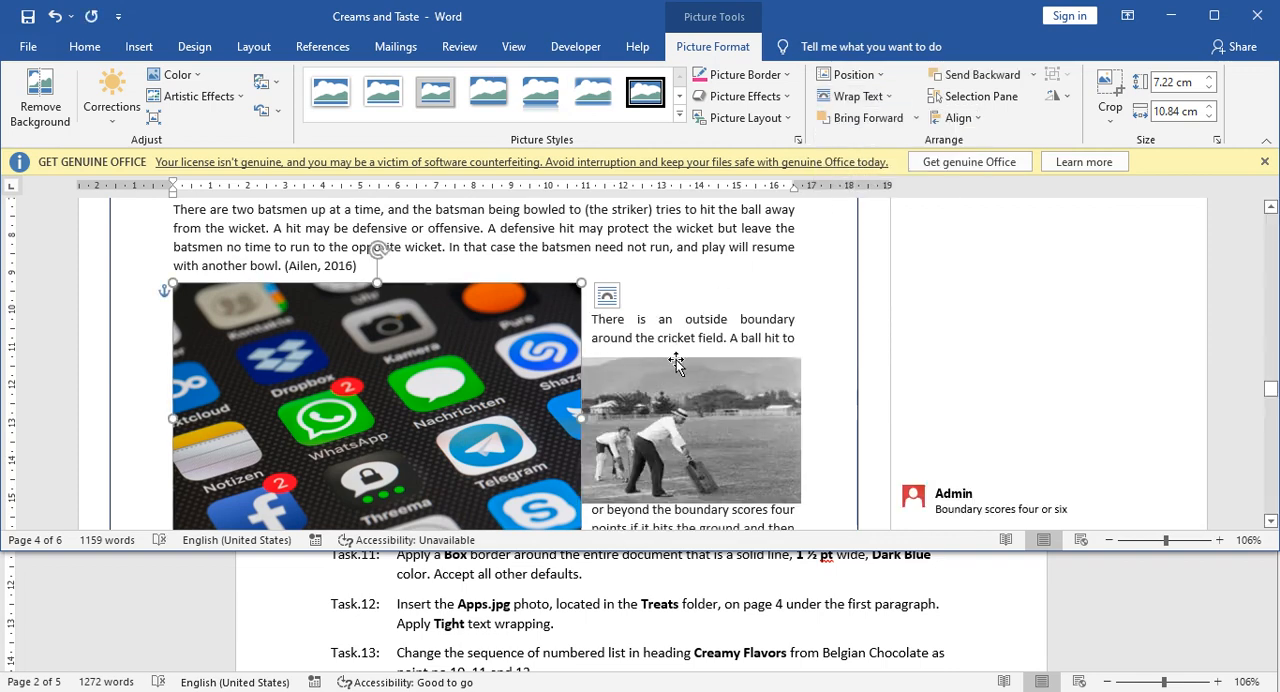
Read Task 13 about the numbered list in the Tasks document.
scroll(575, 600, down, 1)
scroll(575, 600, up, 1)
click(578, 604)
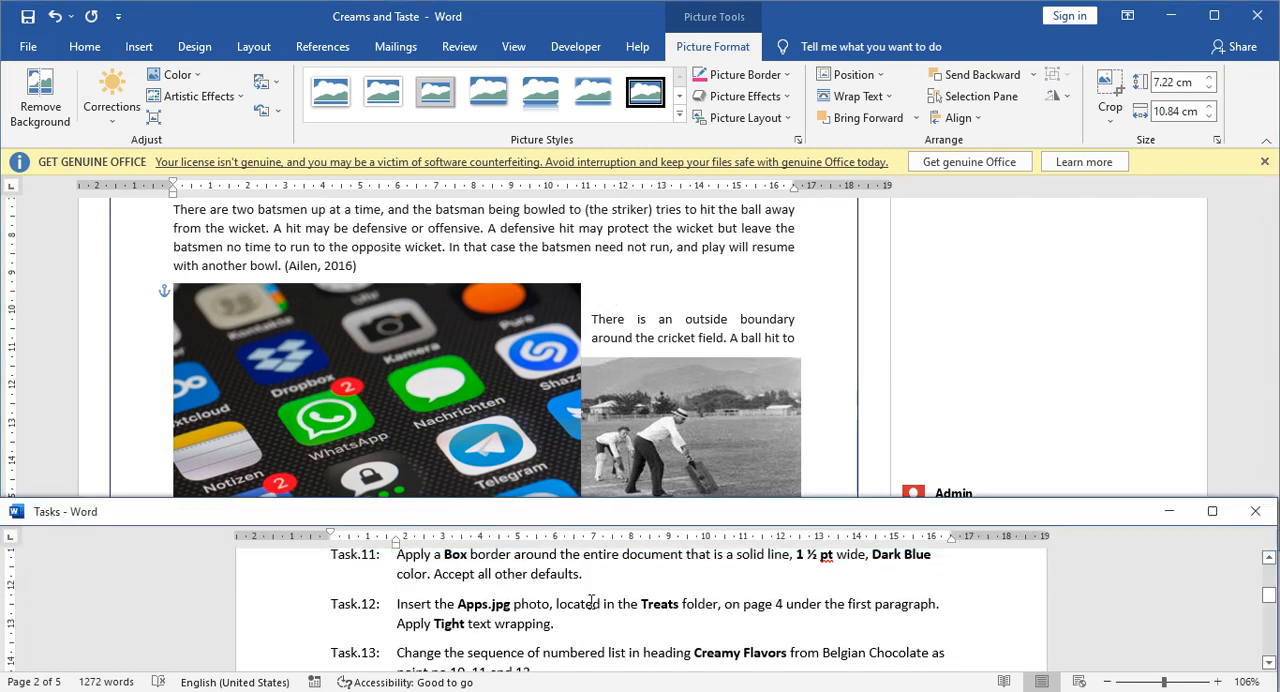
scroll(580, 604, down, 2)
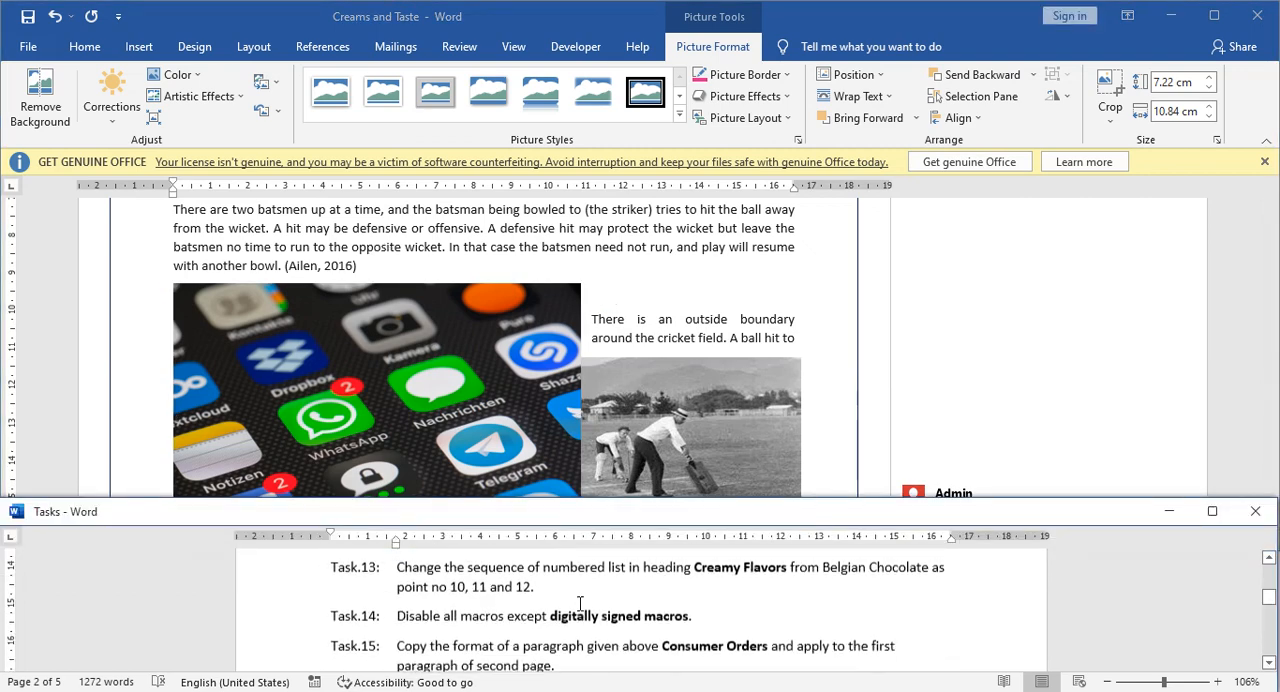
scroll(568, 604, up, 2)
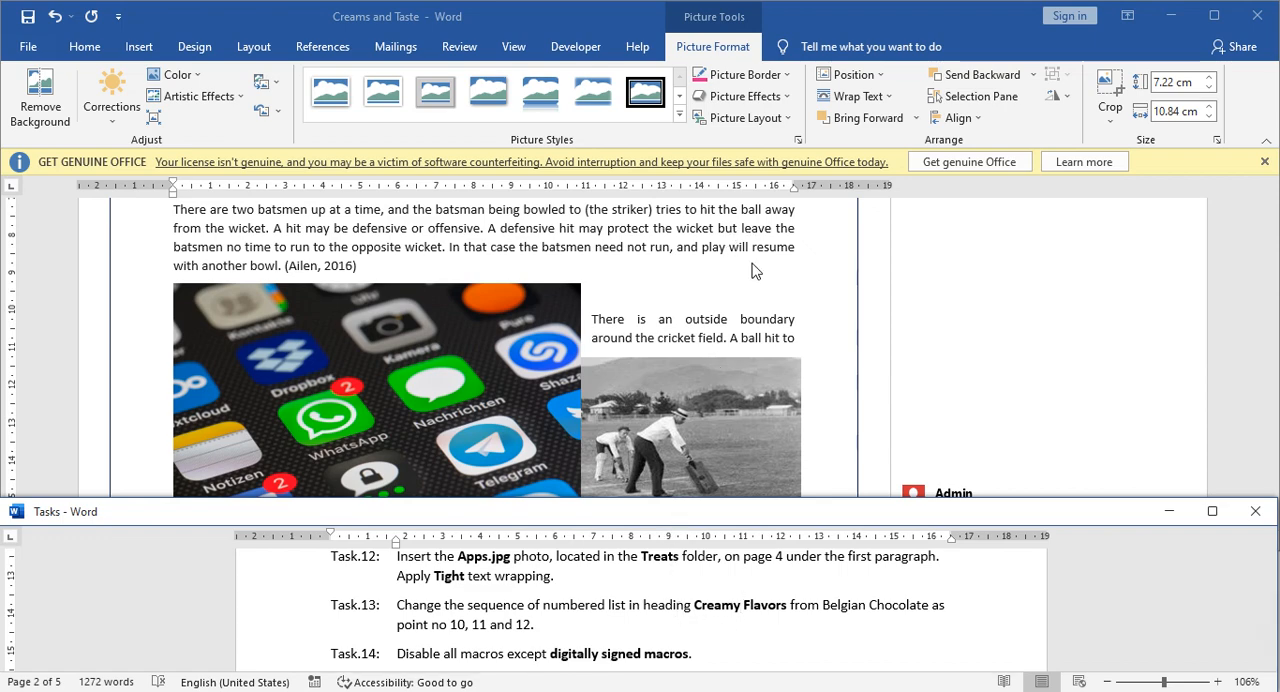
Search the Creams and Taste document for Creamy Flavors and go to that heading on page 2.
scroll(752, 276, up, 4)
scroll(743, 290, up, 4)
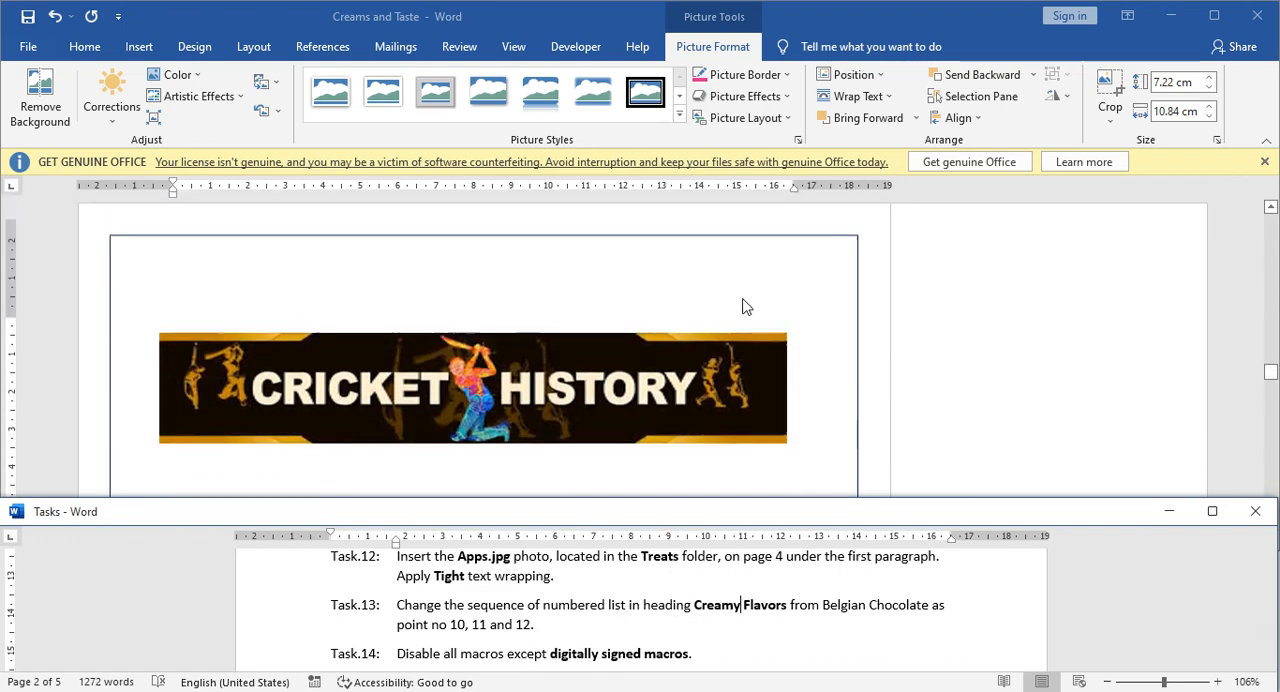
scroll(760, 286, up, 1)
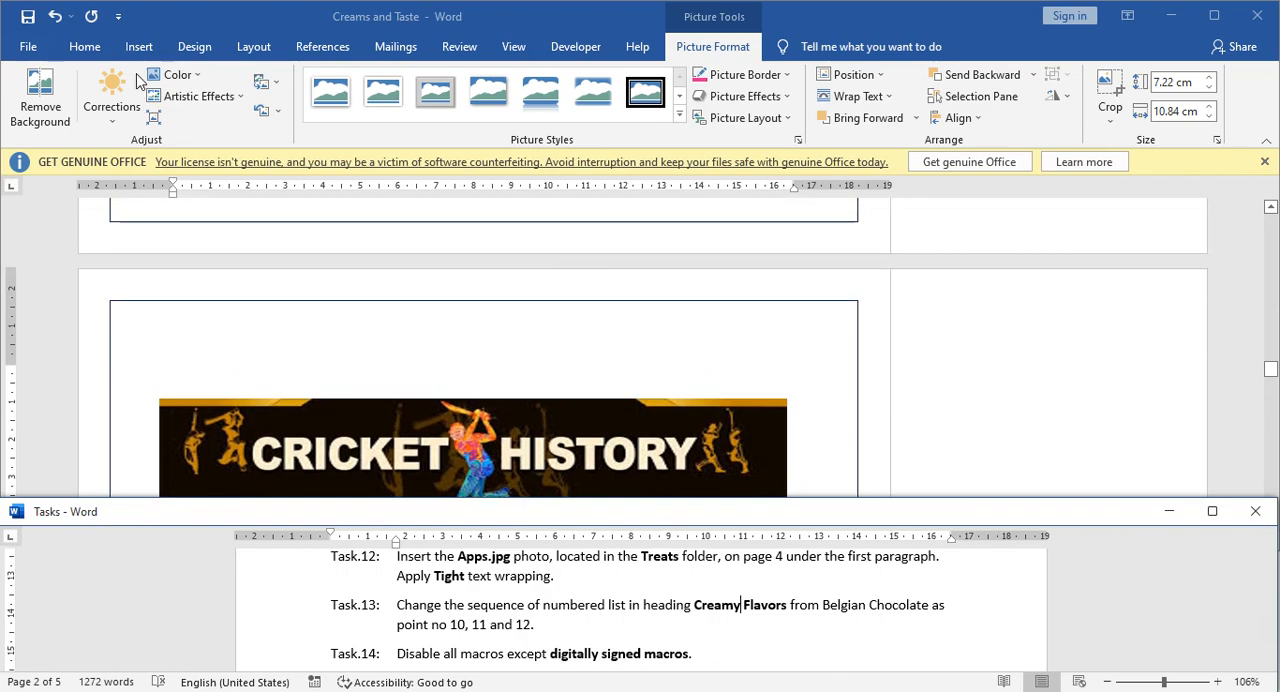
click(85, 46)
click(1183, 79)
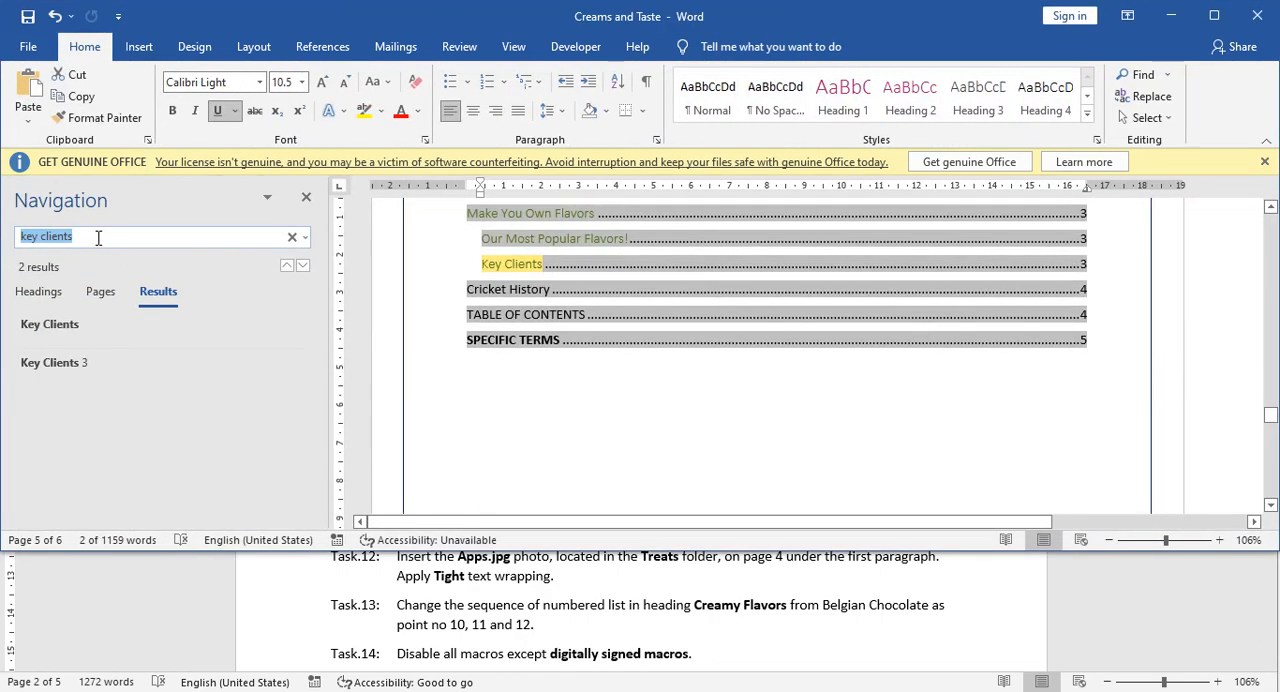
text(Crea)
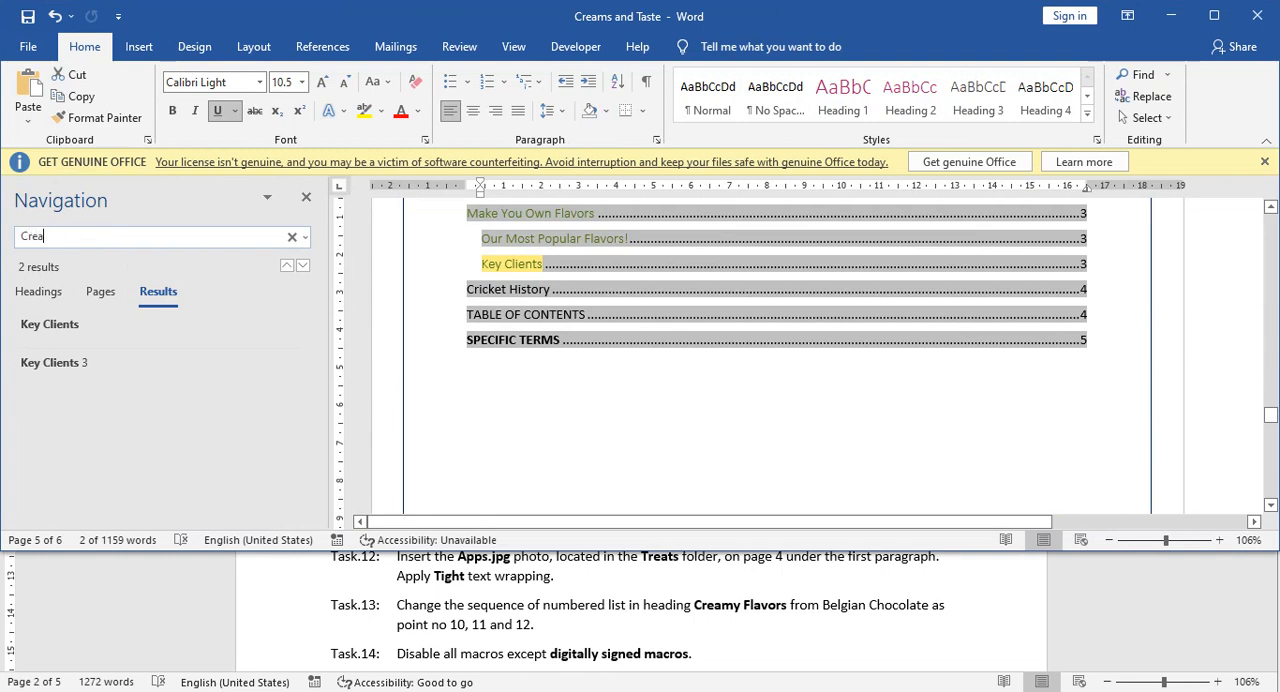
text(my Flavors)
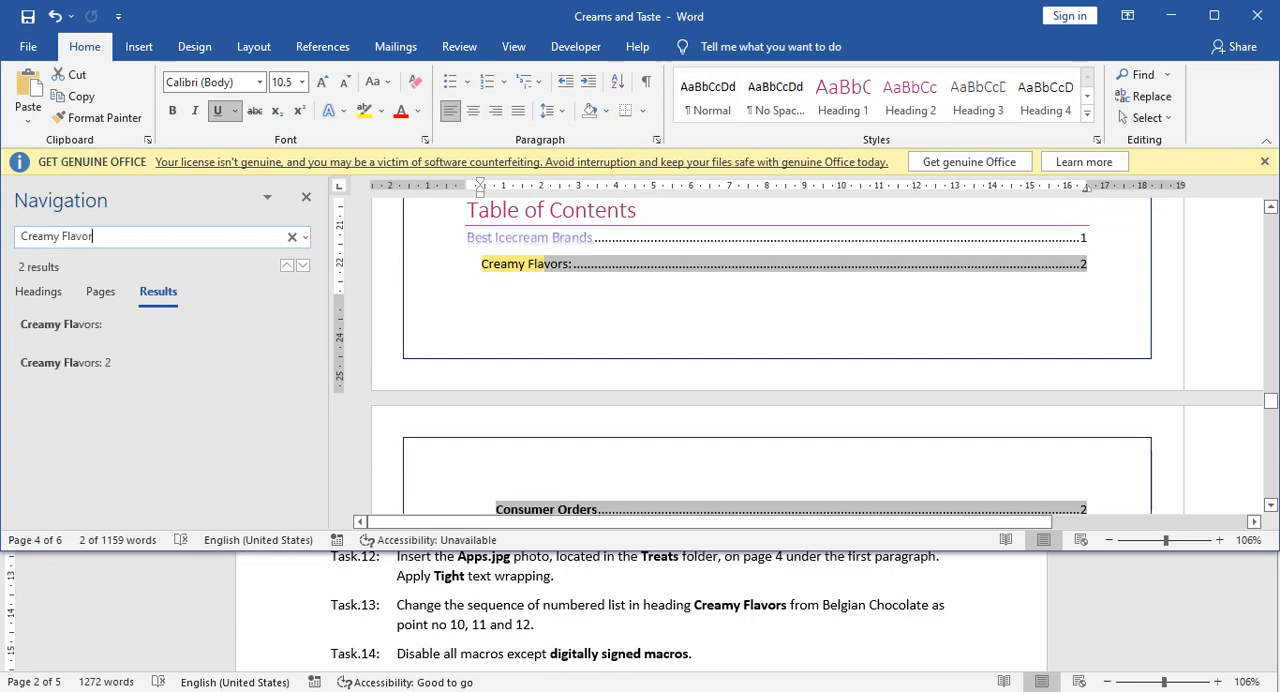
click(52, 334)
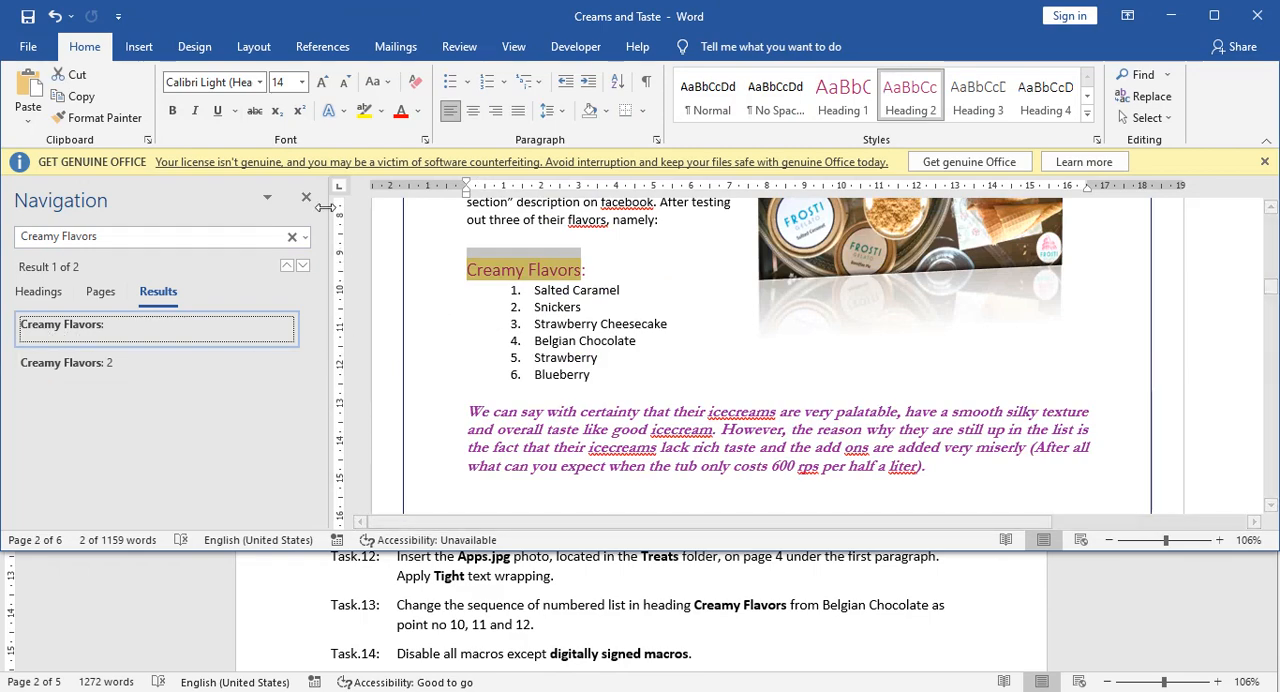
click(307, 199)
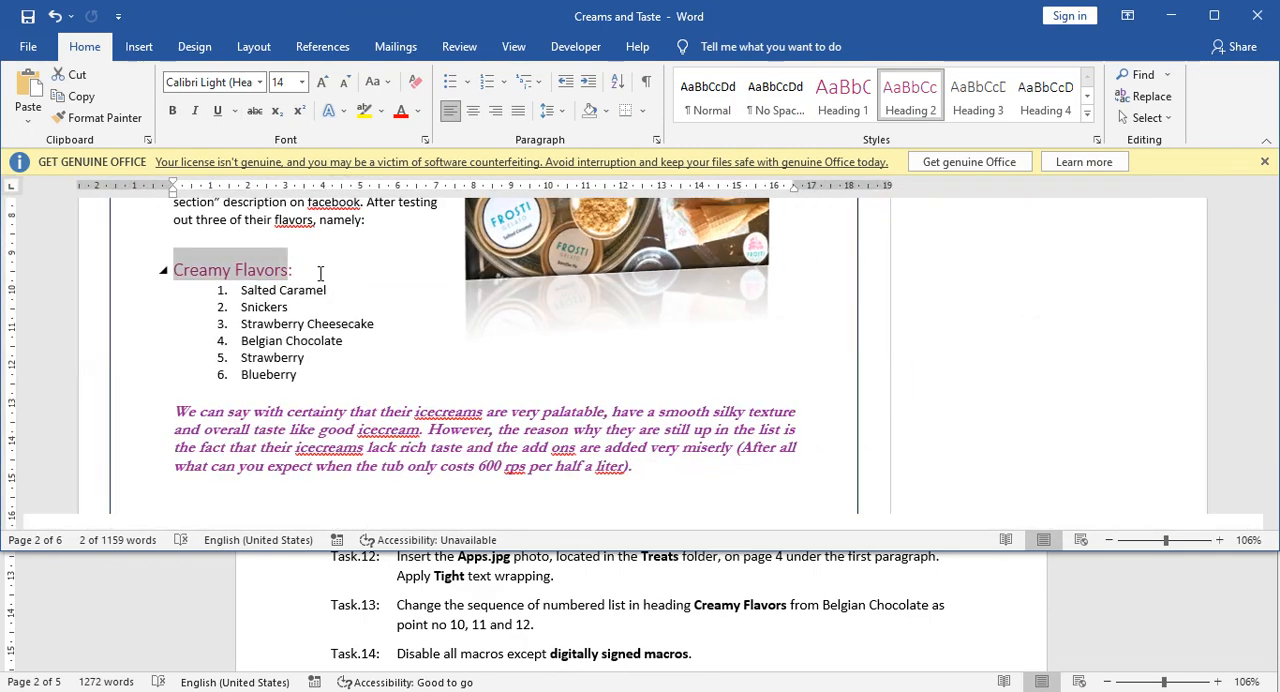
Renumber the Creamy Flavors list from Belgian Chocolate to Blueberry by starting a new list at 10.
click(268, 302)
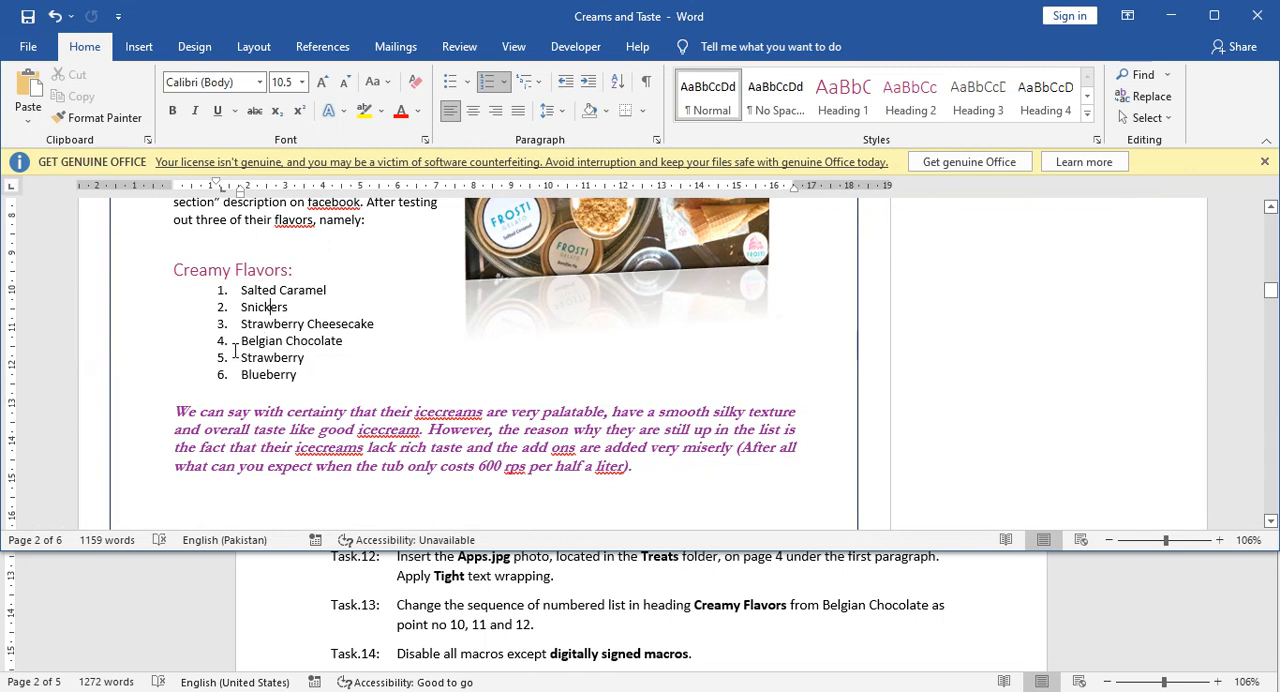
click(241, 345)
drag(241, 345, 288, 372)
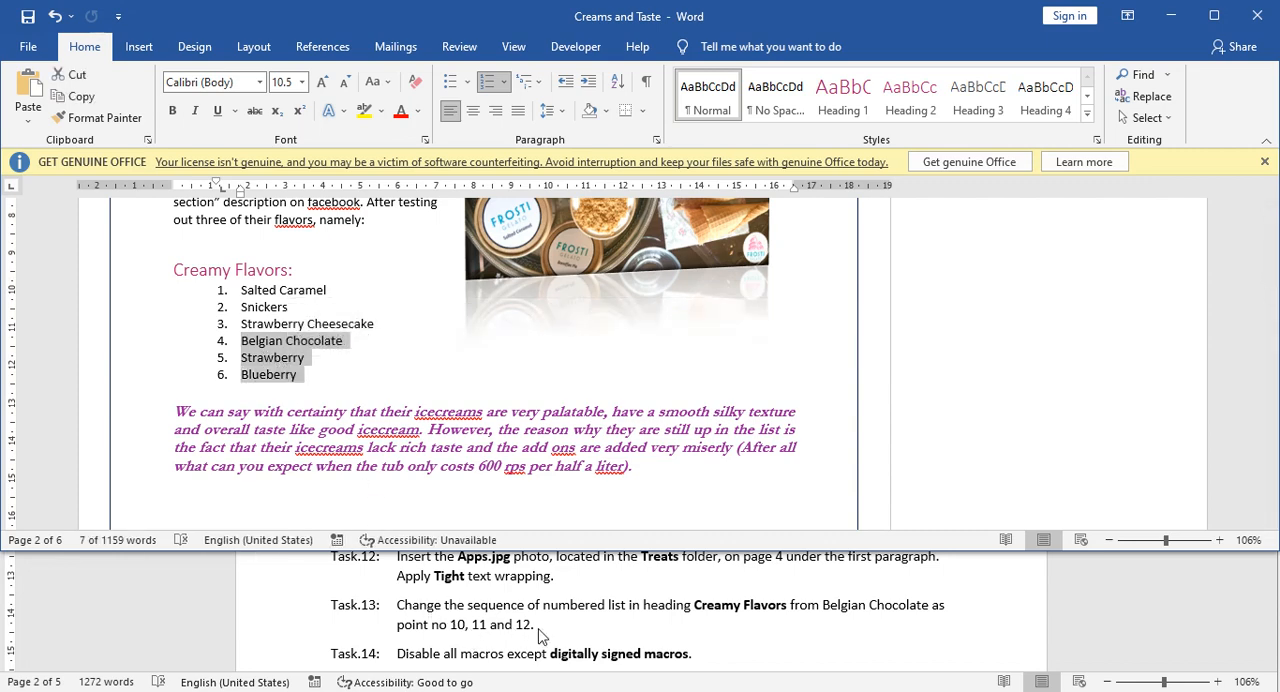
click(224, 341)
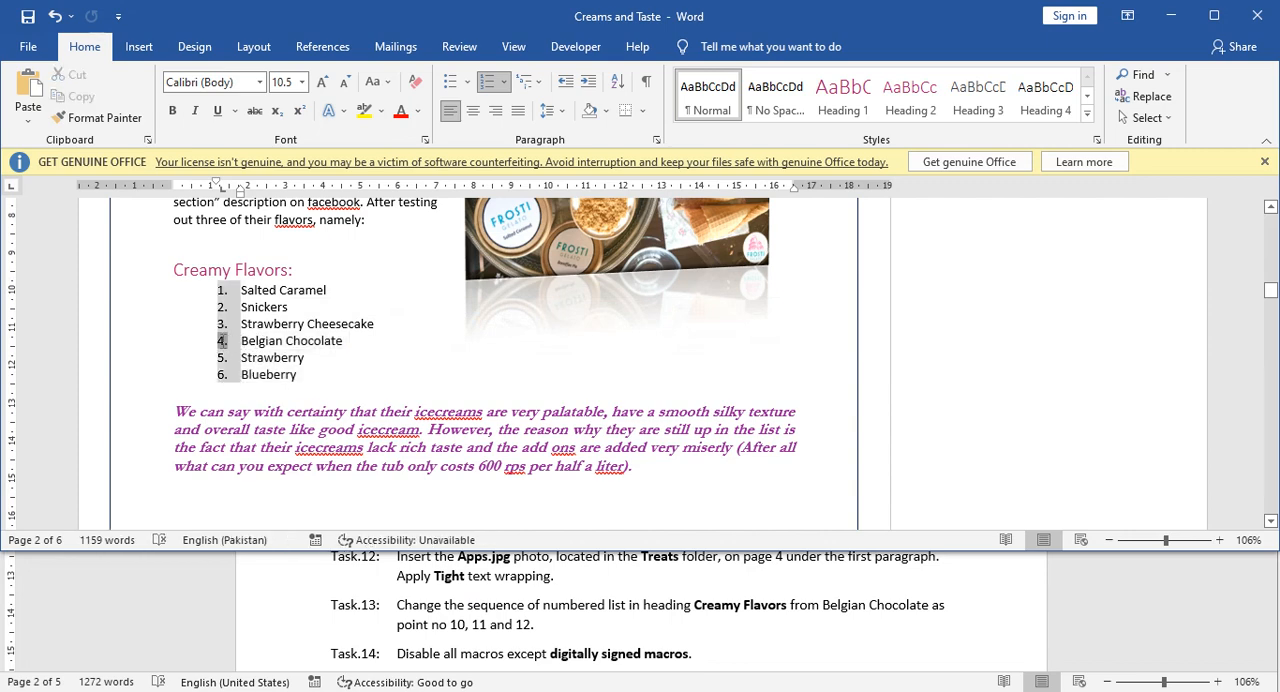
click(242, 341)
drag(259, 347, 295, 376)
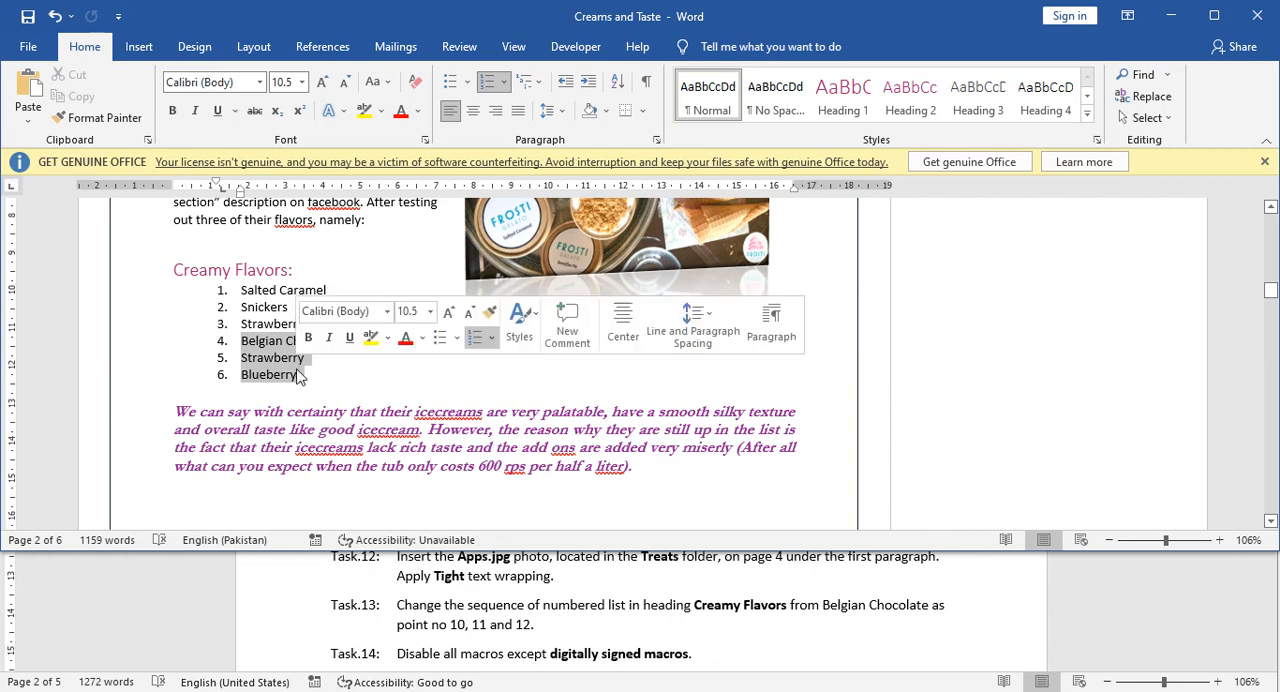
right_click(251, 346)
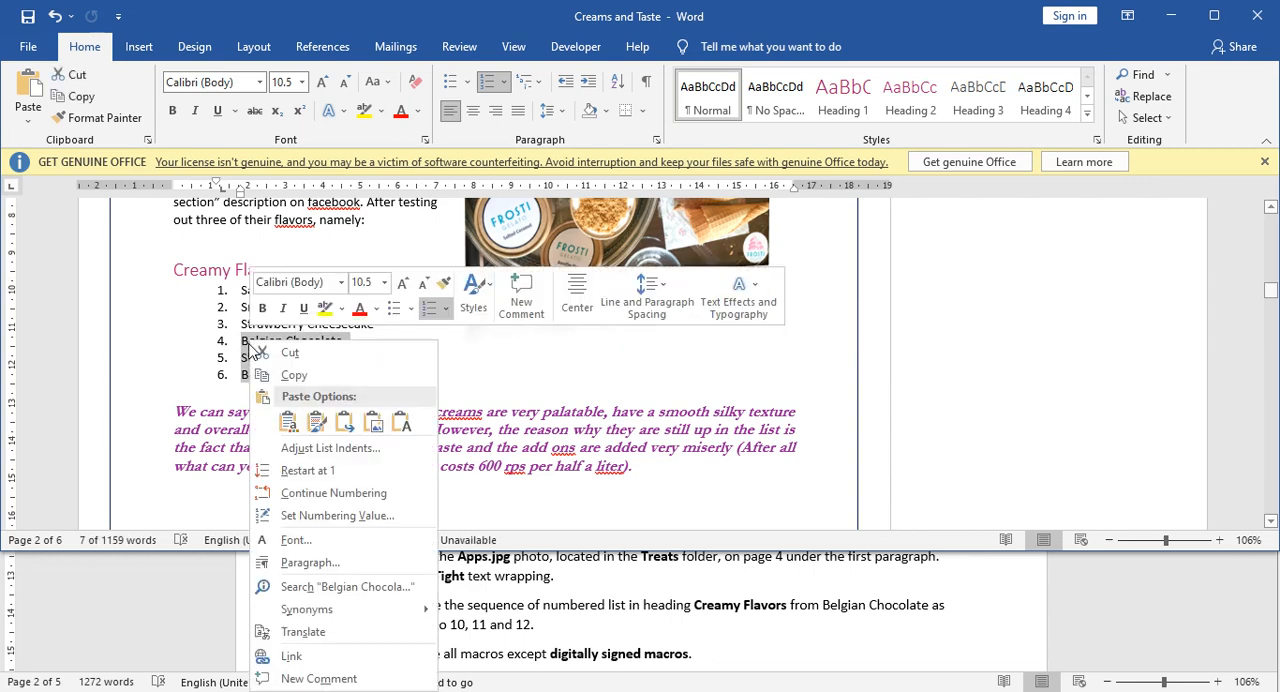
click(316, 516)
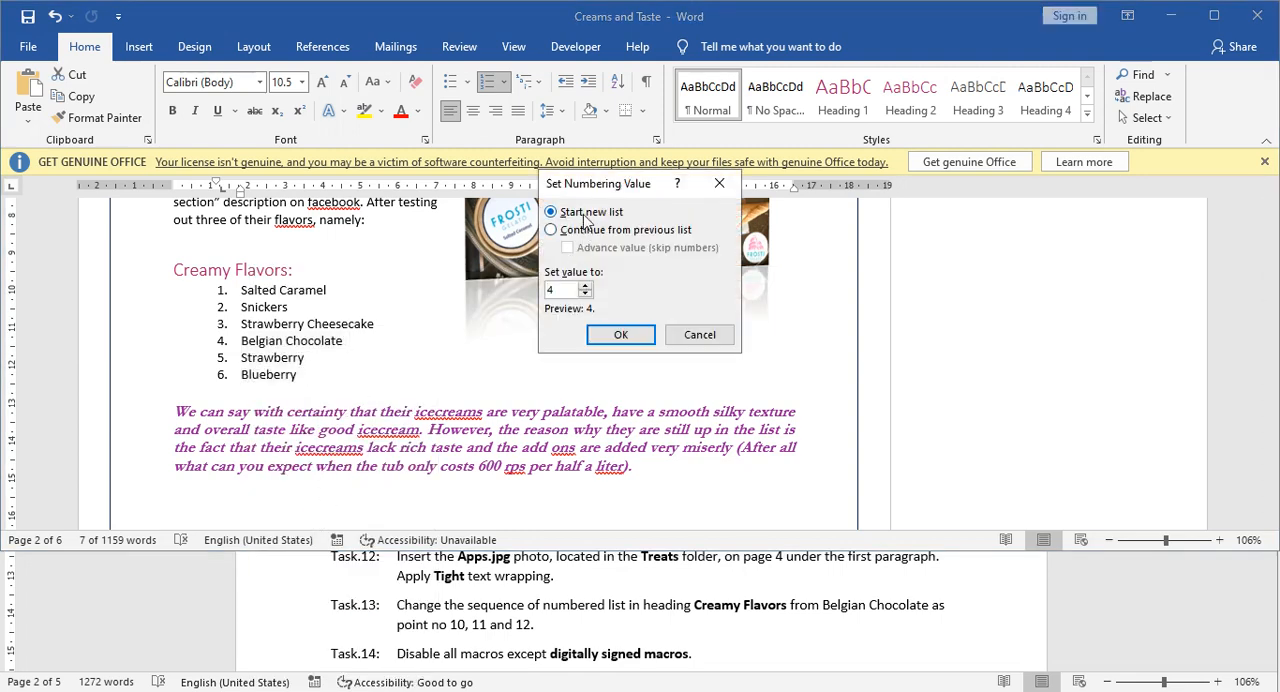
drag(587, 197, 470, 233)
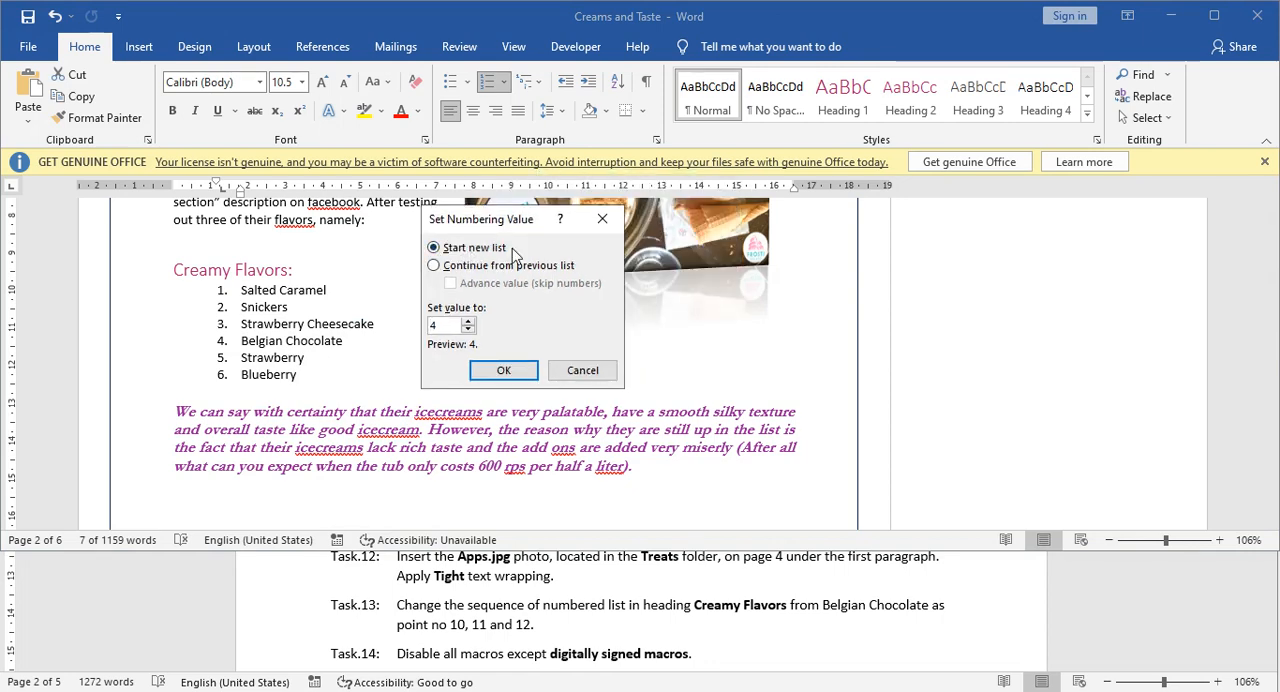
click(440, 247)
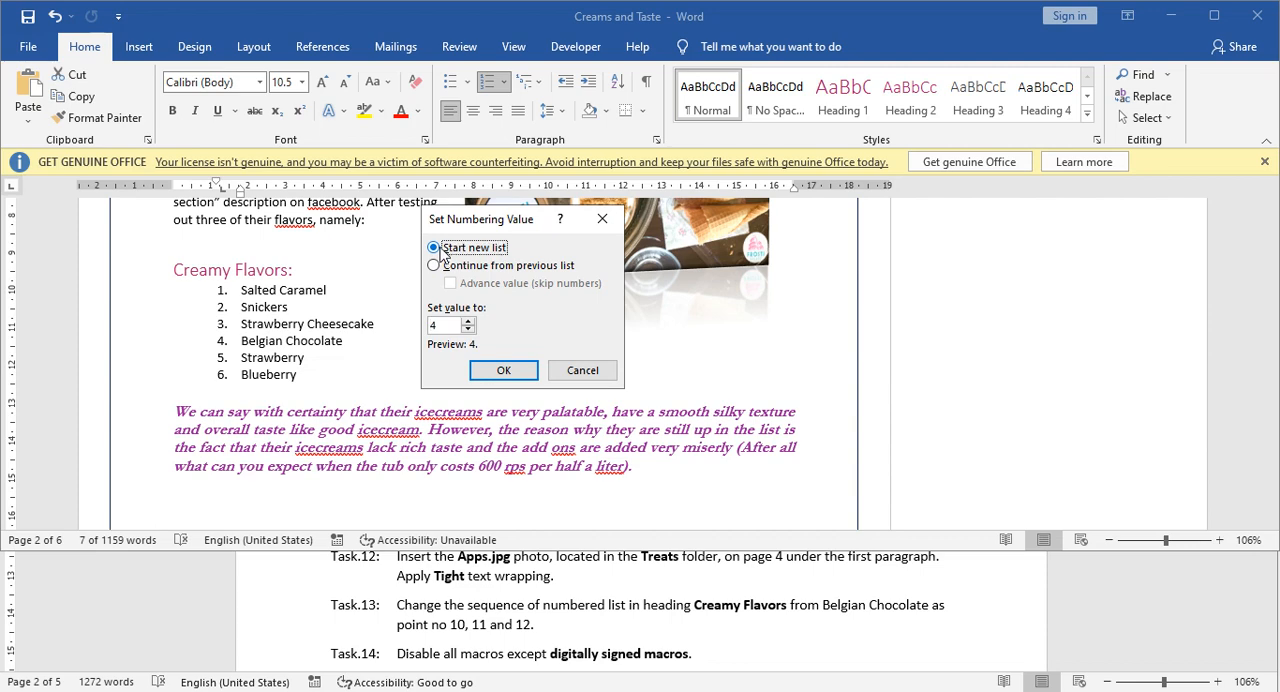
double_click(438, 326)
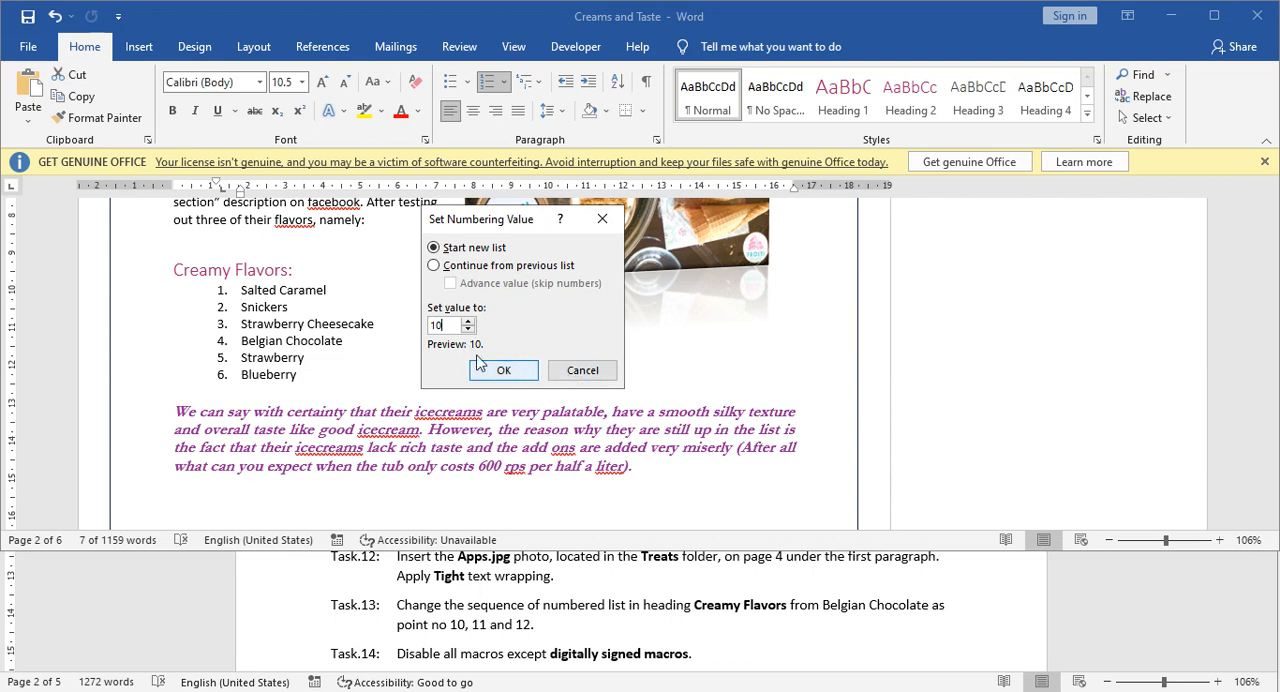
click(503, 372)
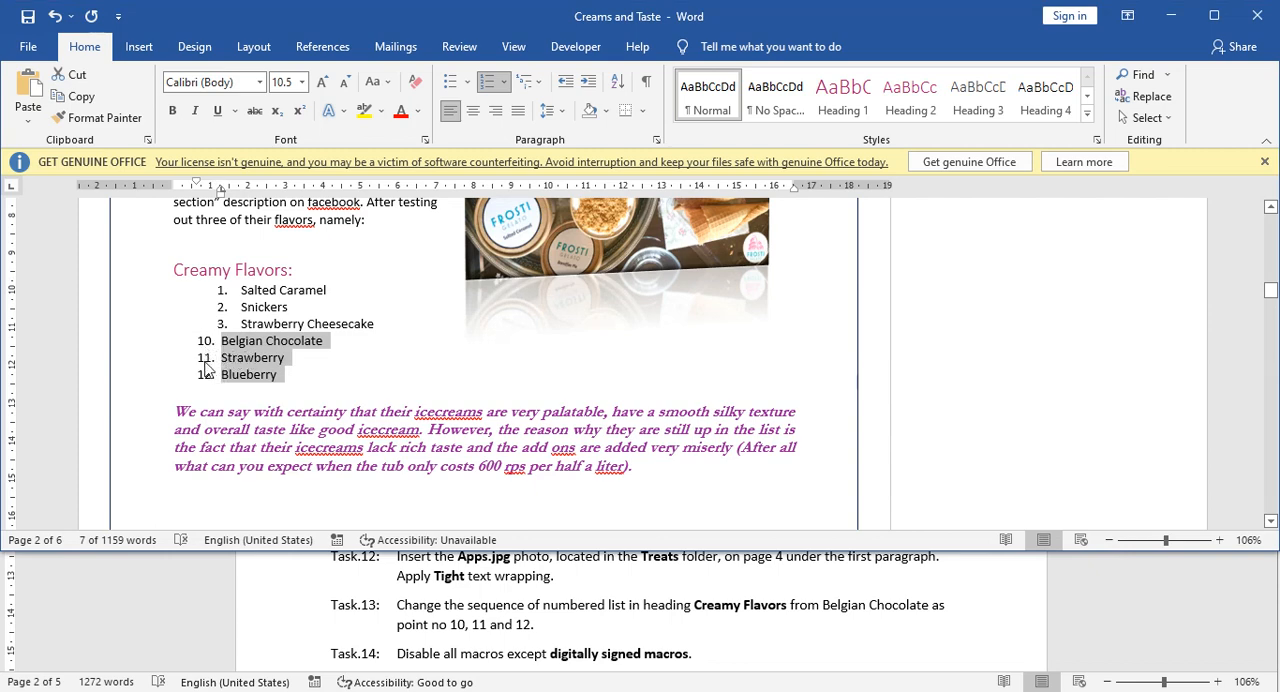
click(270, 396)
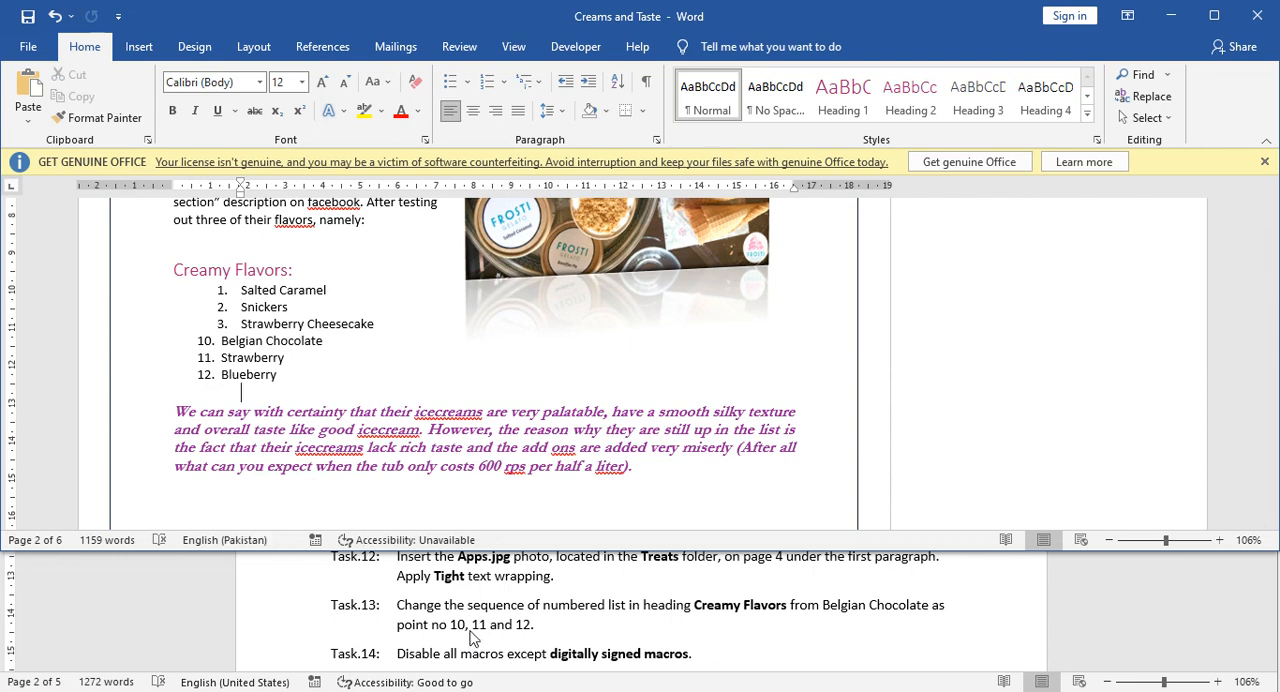
Check Task 14 in the Tasks document and open Word Options from the Creams and Taste document.
scroll(478, 632, down, 2)
click(465, 618)
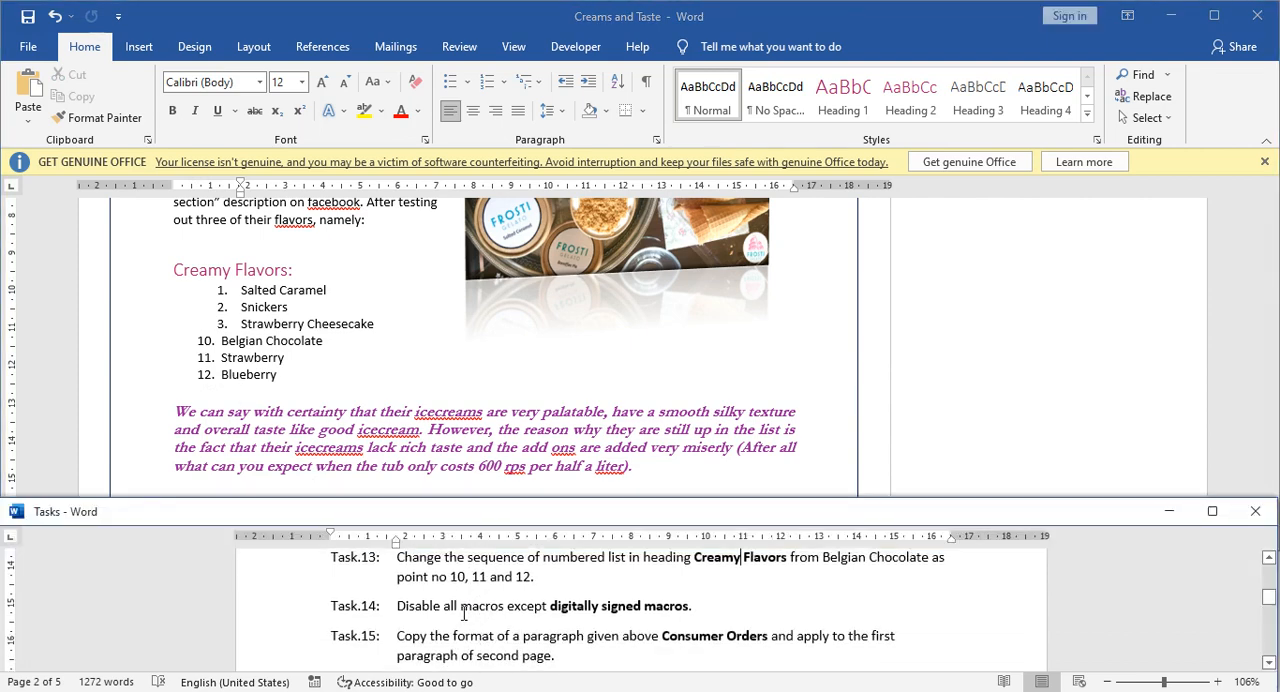
scroll(463, 614, down, 2)
scroll(463, 614, up, 1)
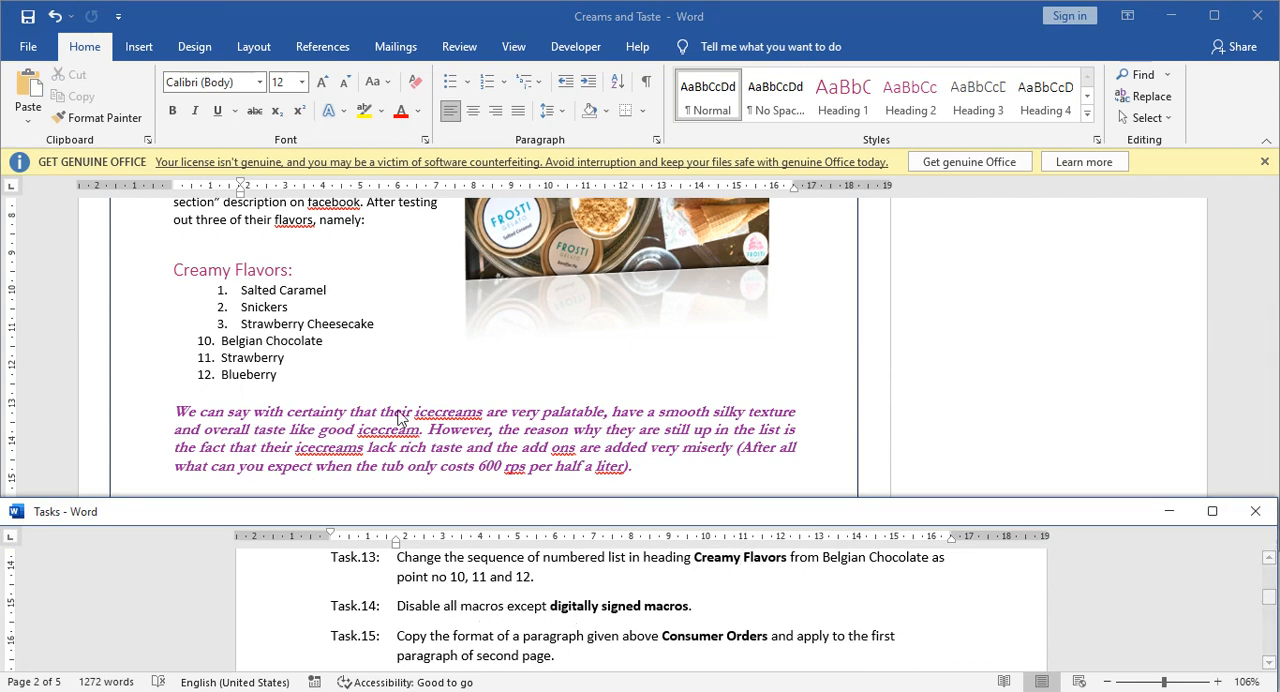
click(384, 377)
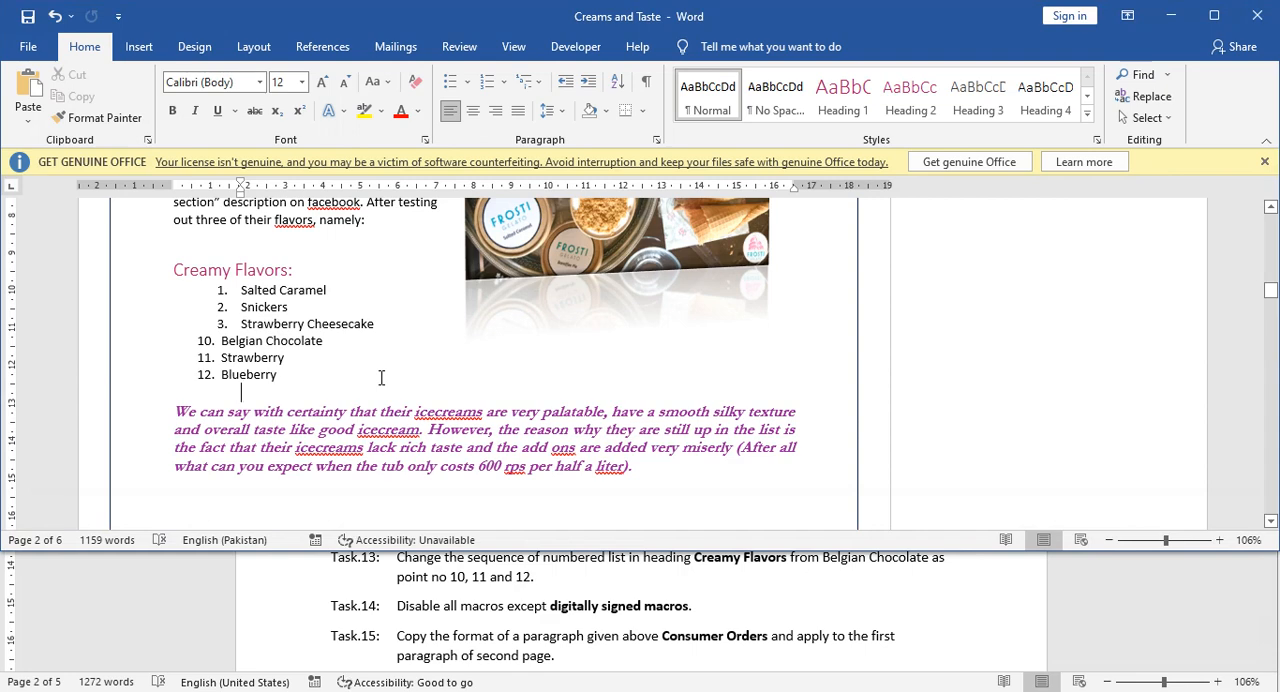
click(33, 47)
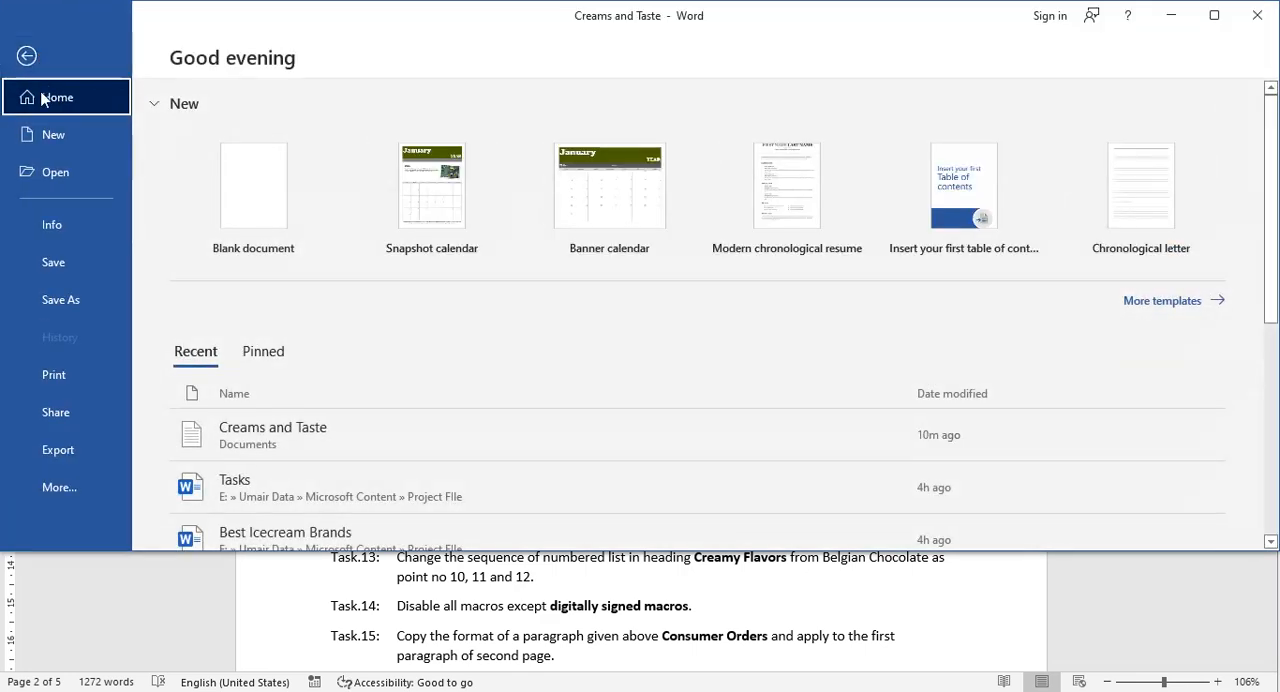
click(61, 489)
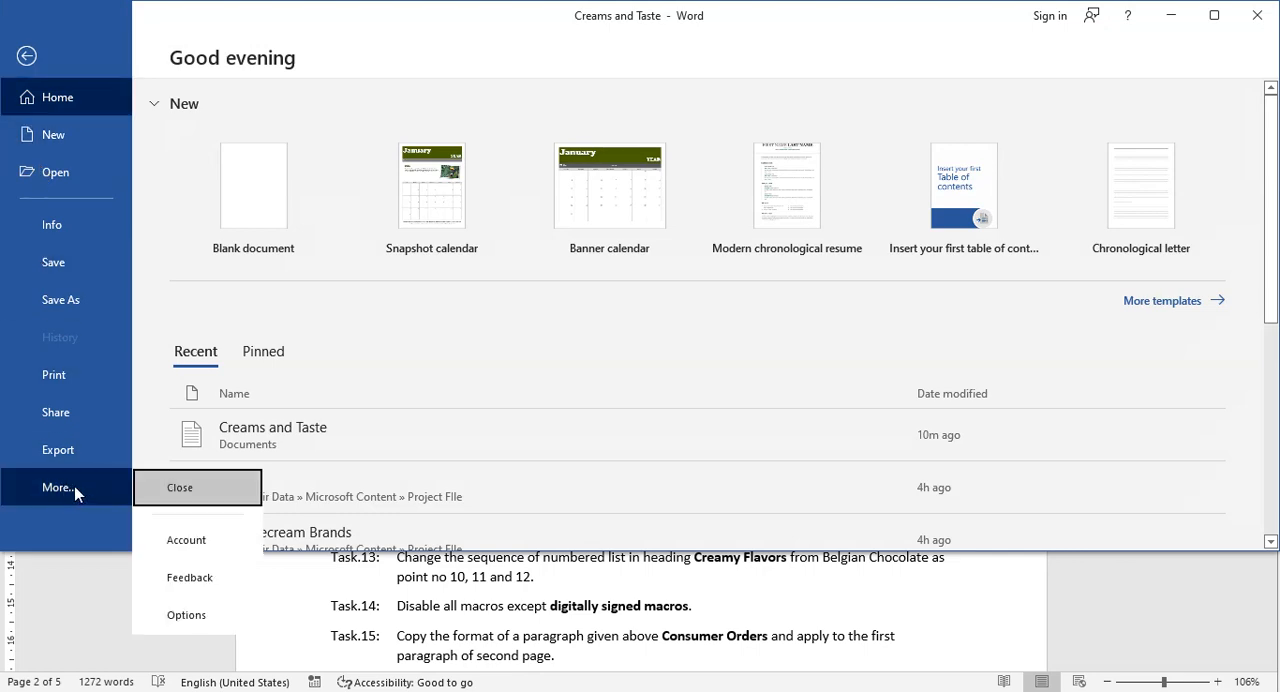
click(181, 615)
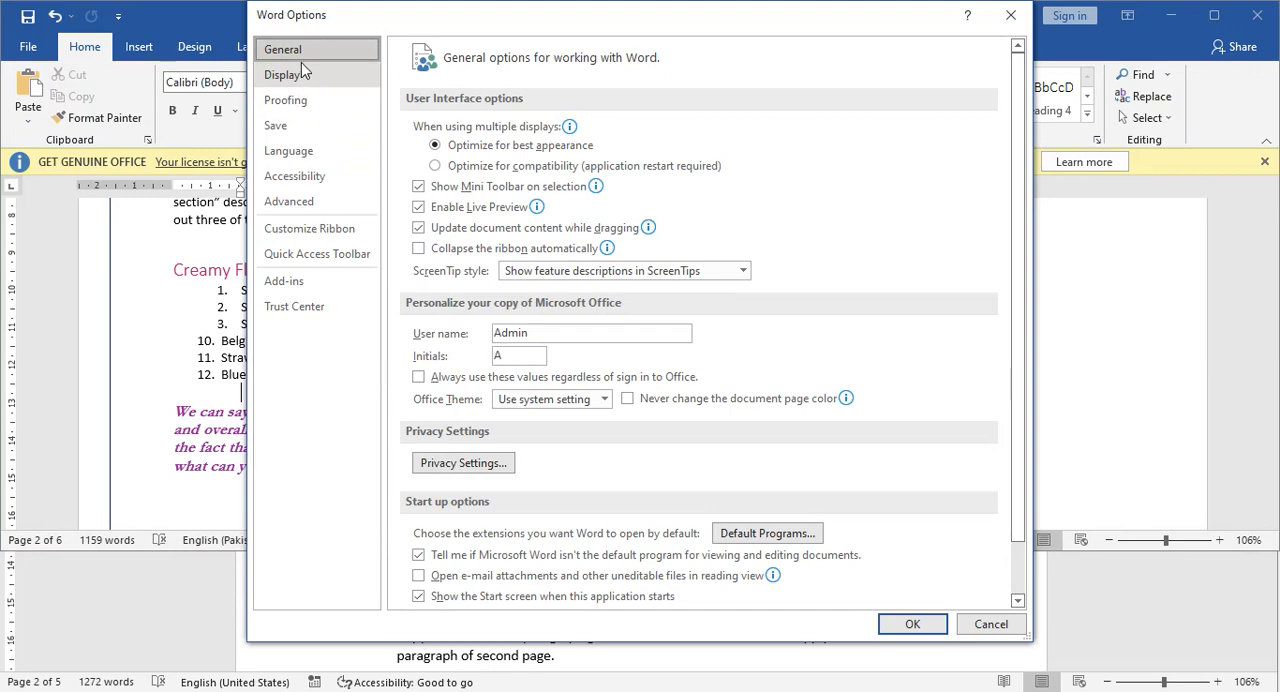
Set the Trust Center macro settings to disable all macros except digitally signed macros.
click(308, 315)
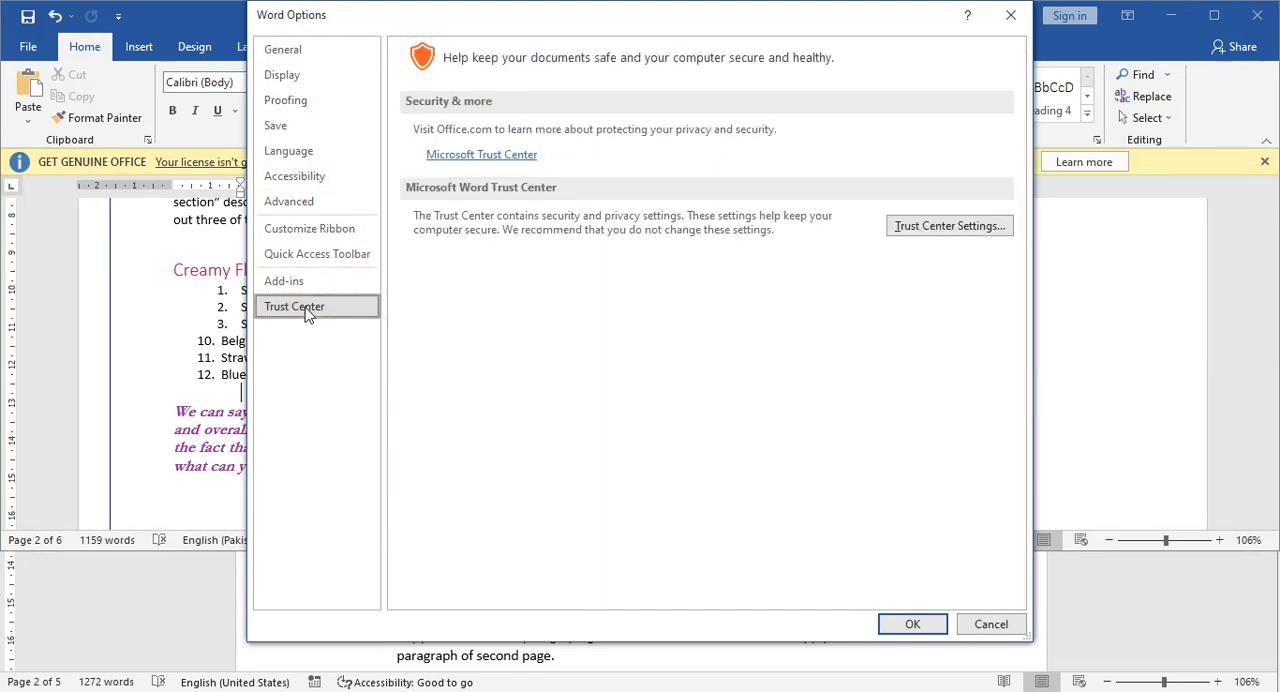
click(929, 232)
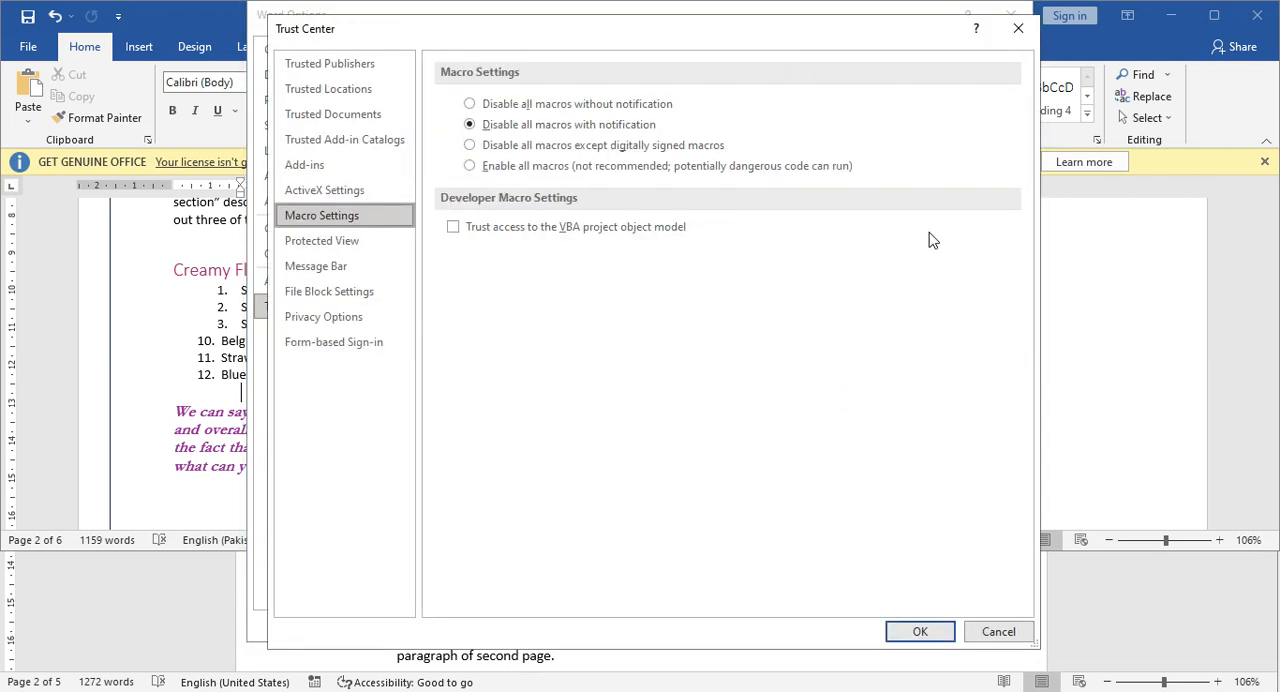
click(470, 146)
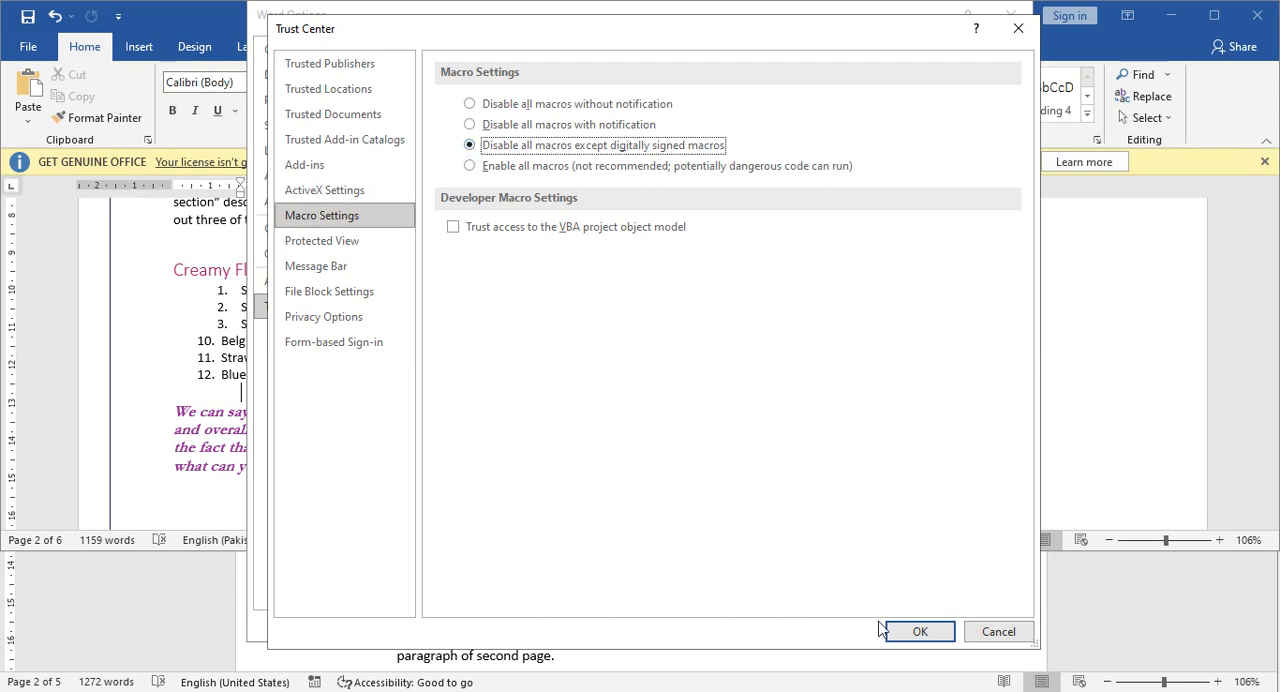
click(917, 633)
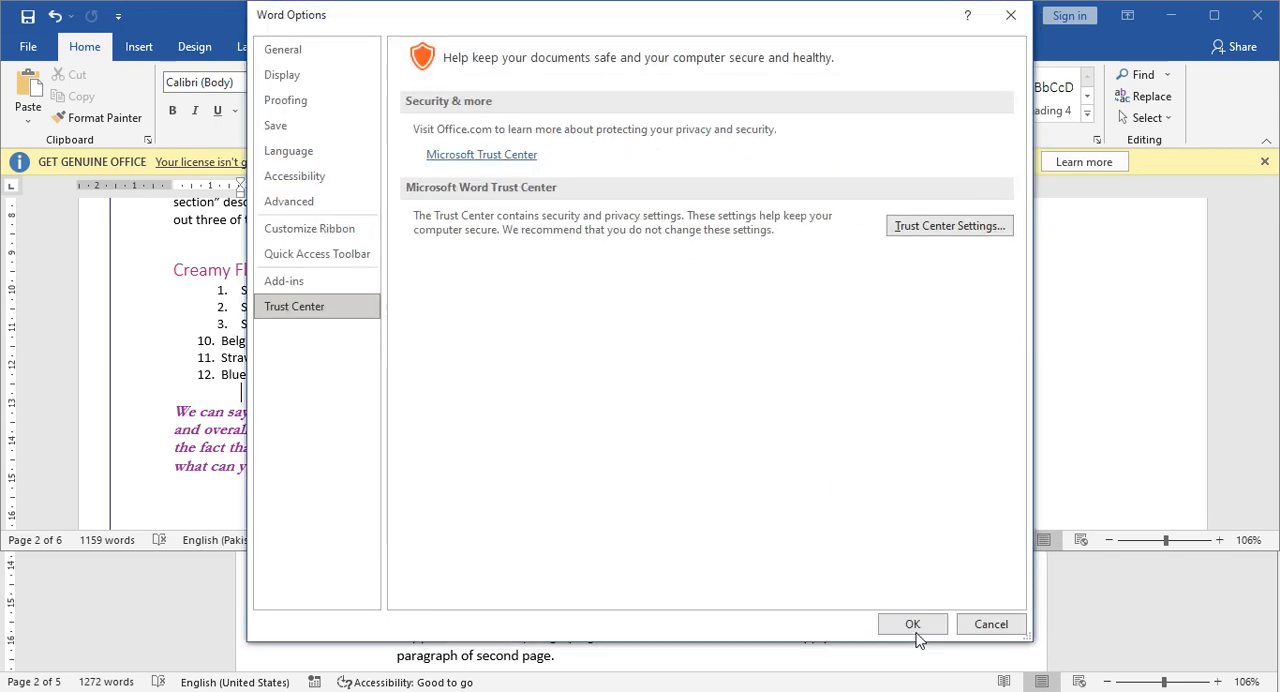
click(907, 628)
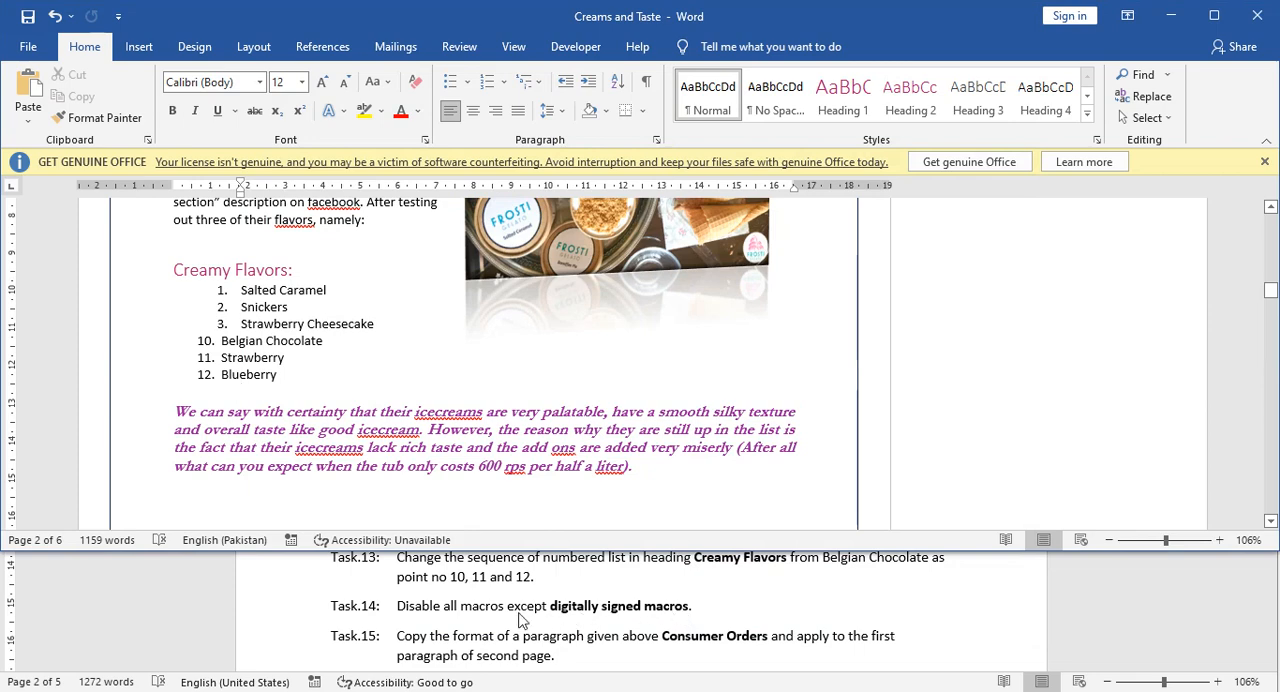
Read Task 15 in the Tasks document and look through Creams and Taste for the paragraph above the Consumer Orders heading.
scroll(476, 606, down, 1)
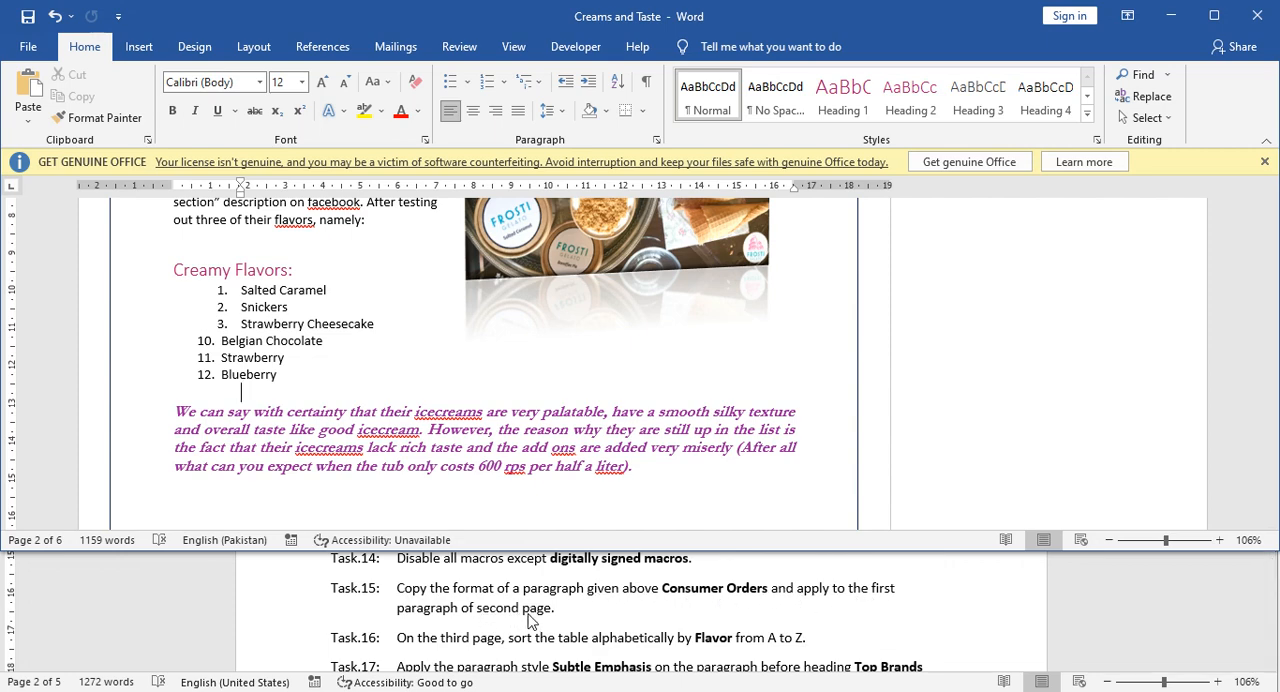
click(387, 429)
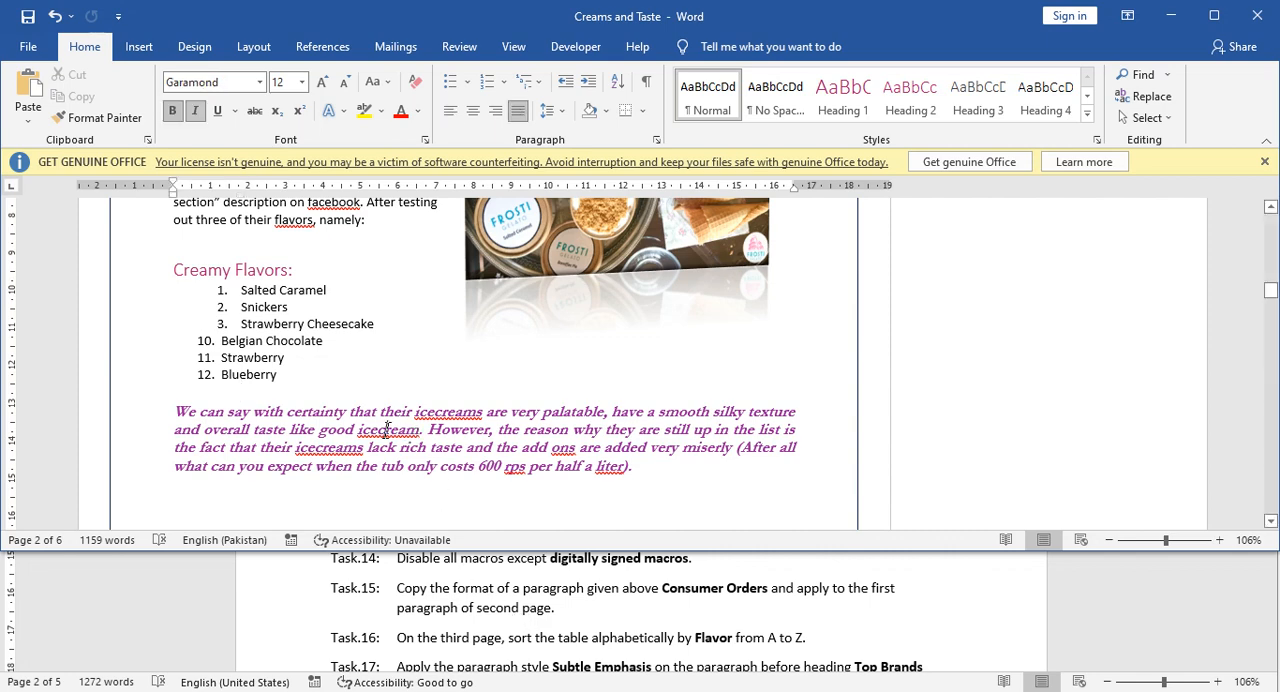
scroll(383, 437, up, 10)
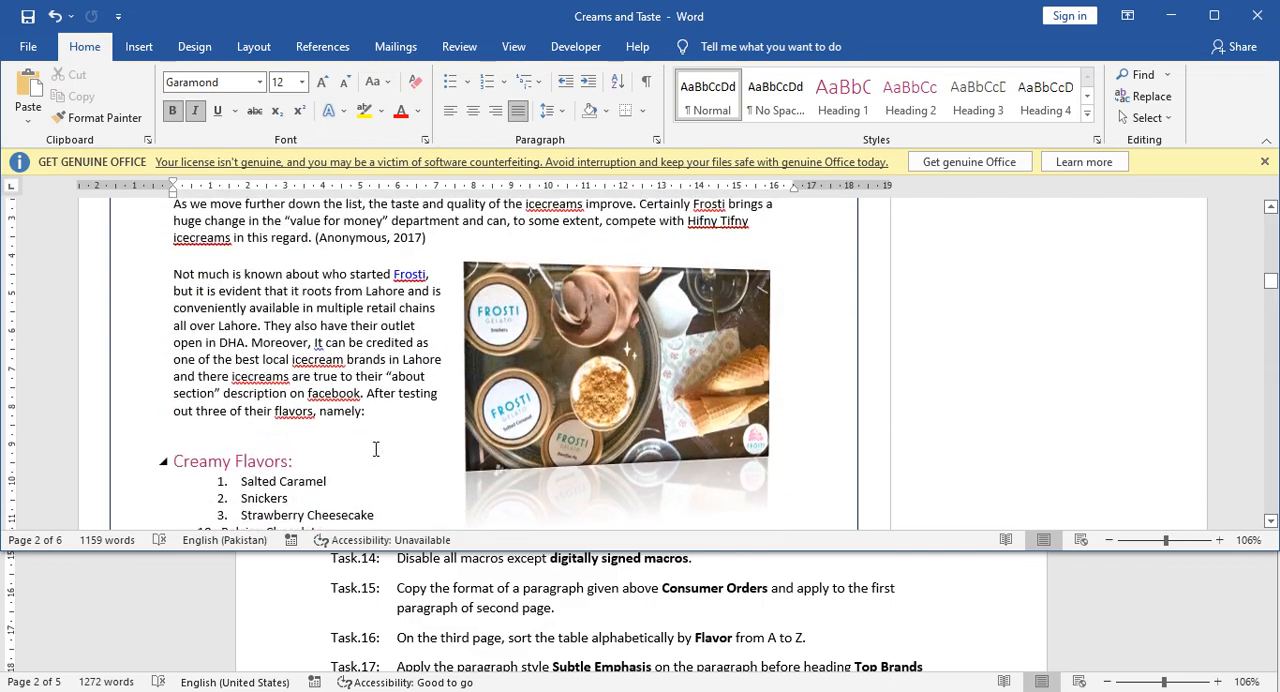
scroll(373, 449, up, 10)
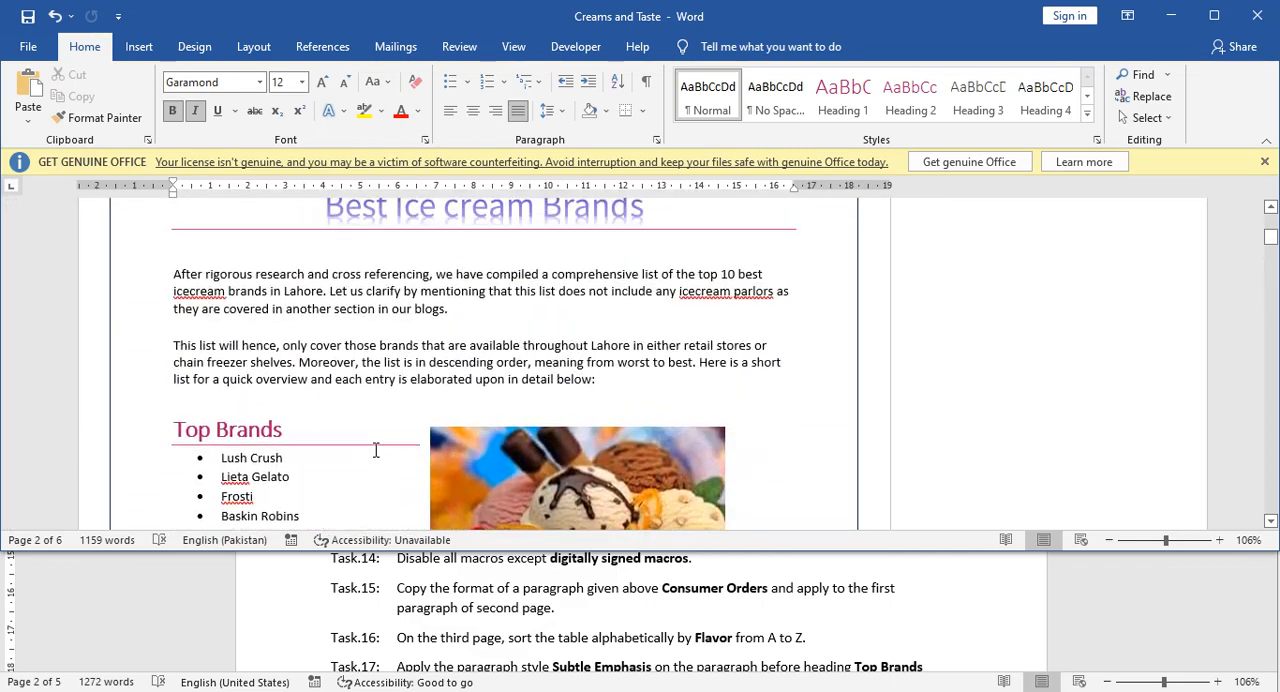
scroll(377, 450, down, 15)
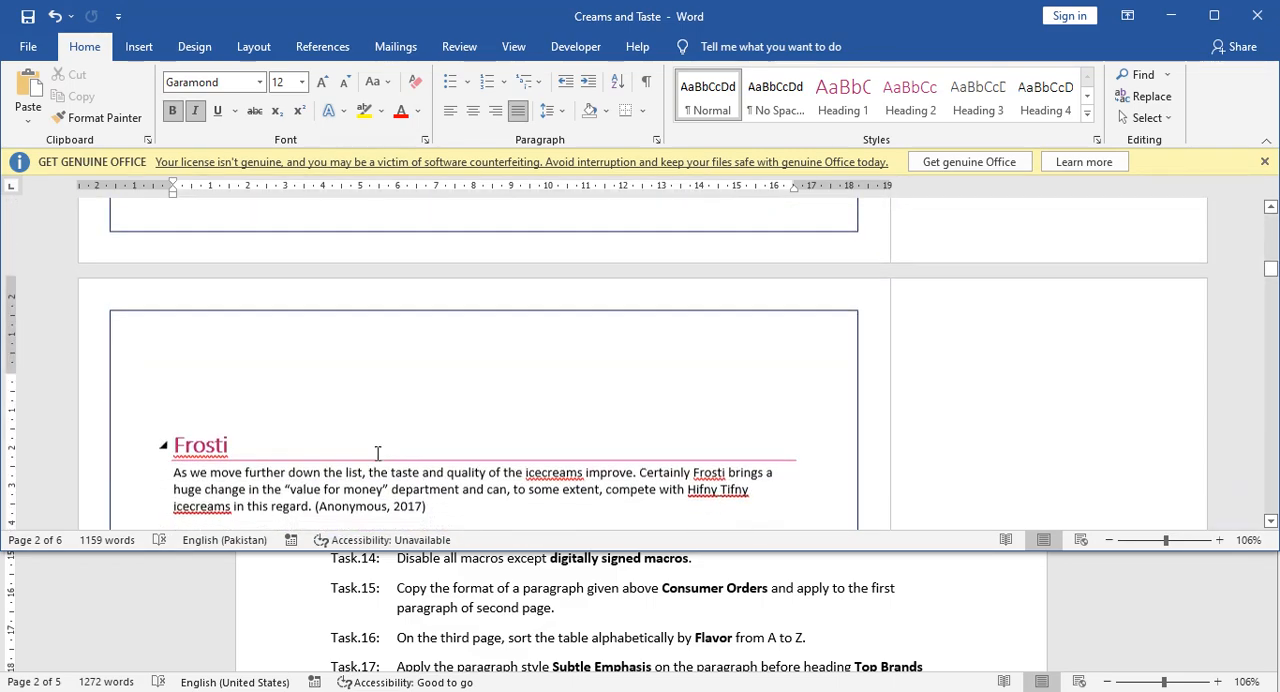
scroll(377, 455, down, 20)
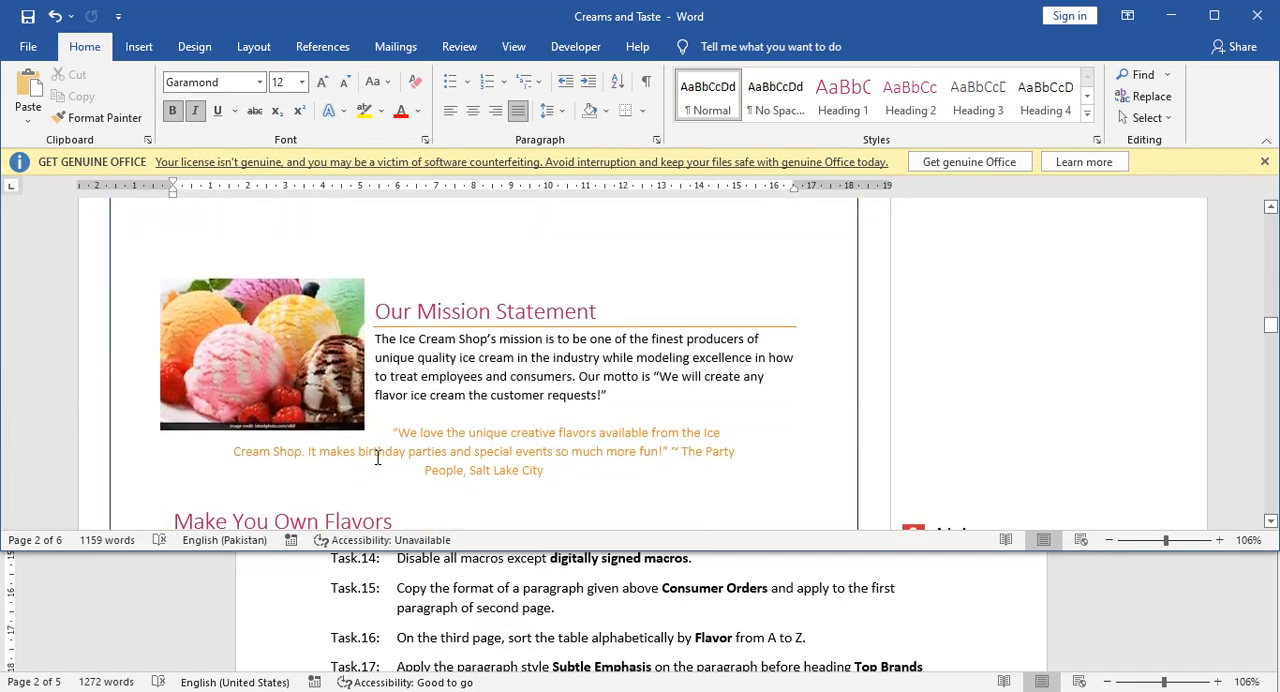
scroll(377, 458, down, 5)
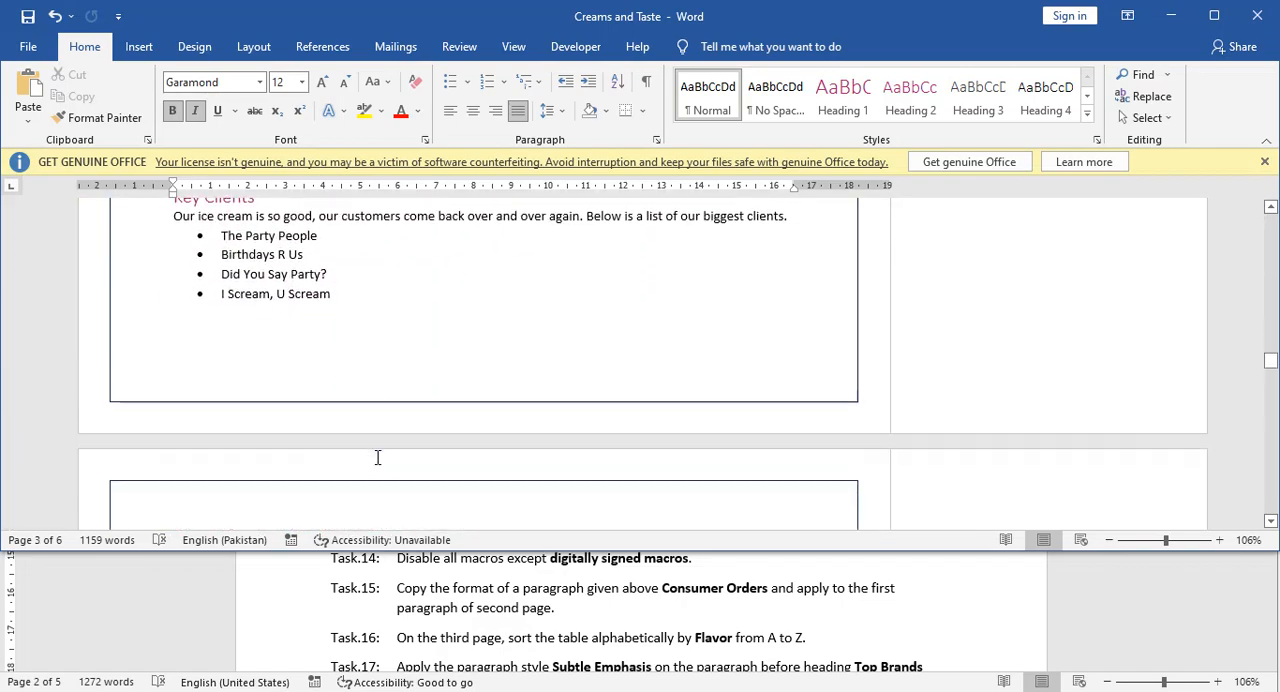
scroll(378, 458, up, 15)
scroll(378, 458, up, 10)
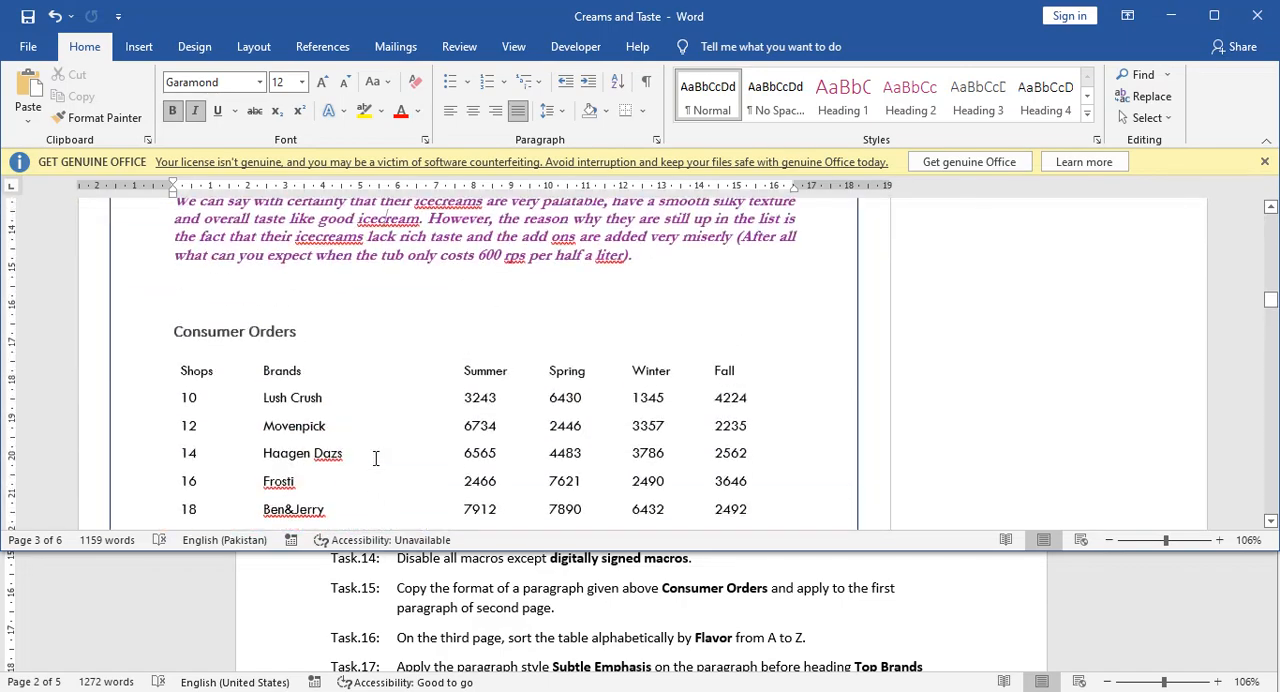
Select the whole purple italic paragraph above Consumer Orders and pick up its formatting with Format Painter.
click(365, 436)
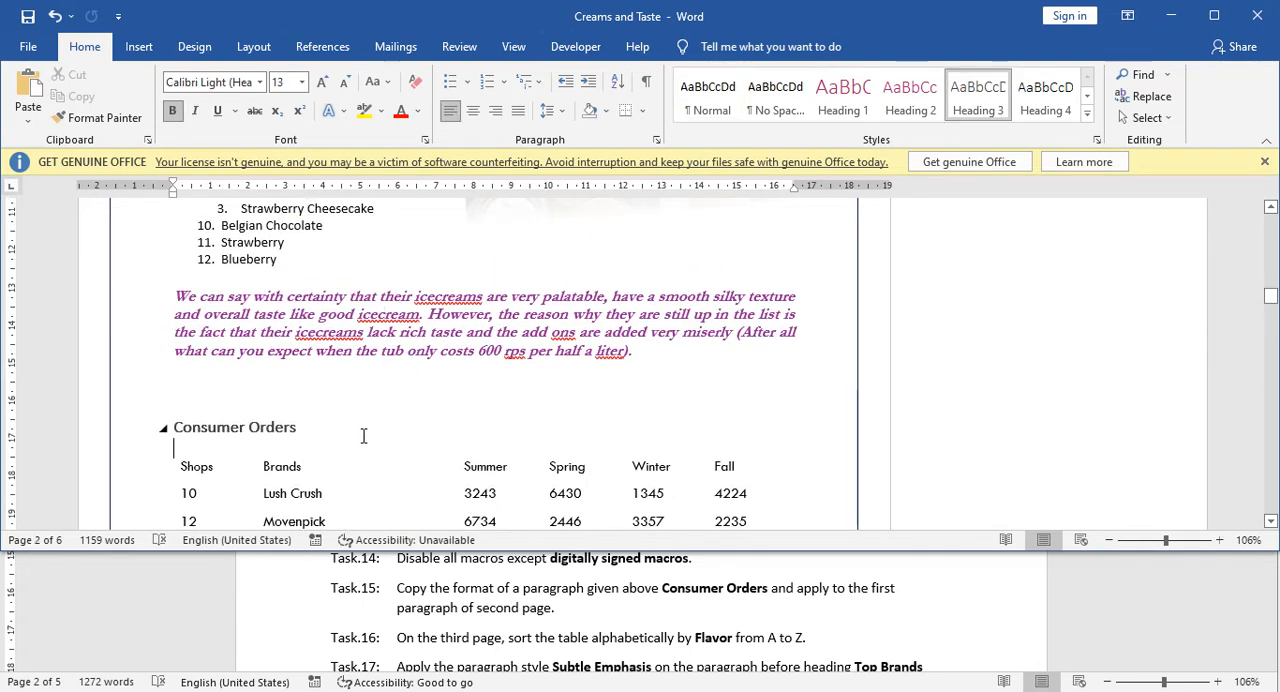
click(189, 299)
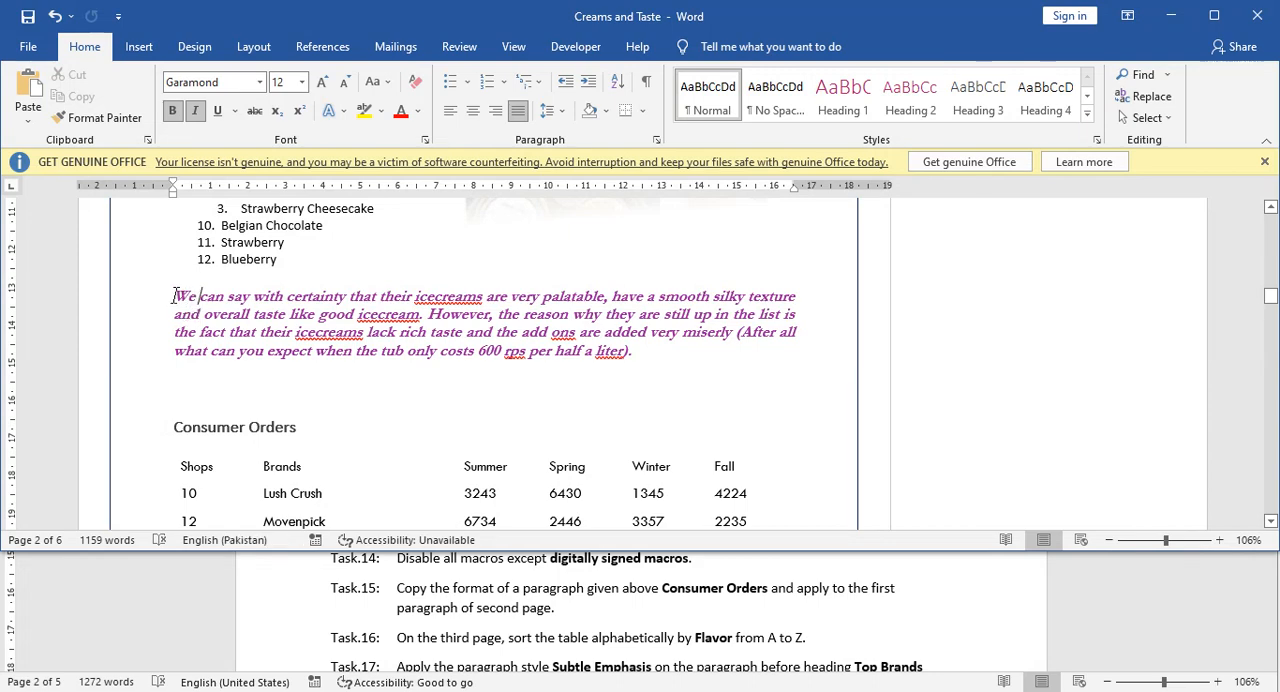
drag(174, 296, 631, 351)
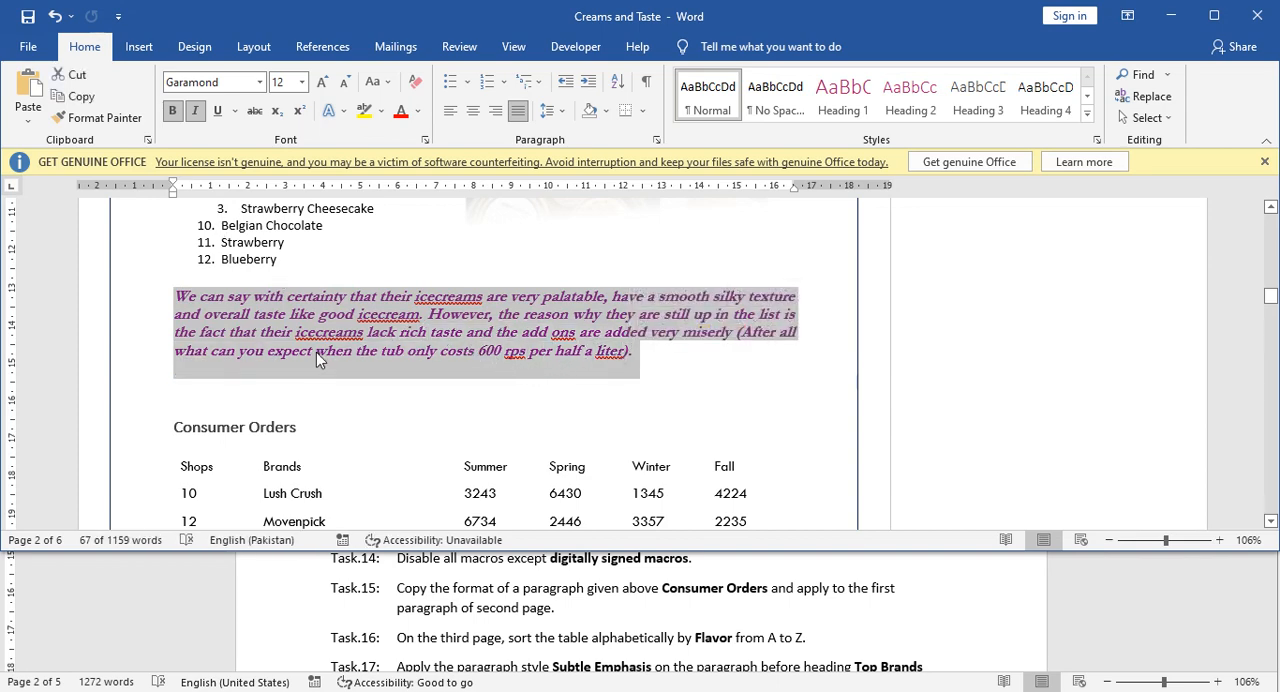
click(322, 380)
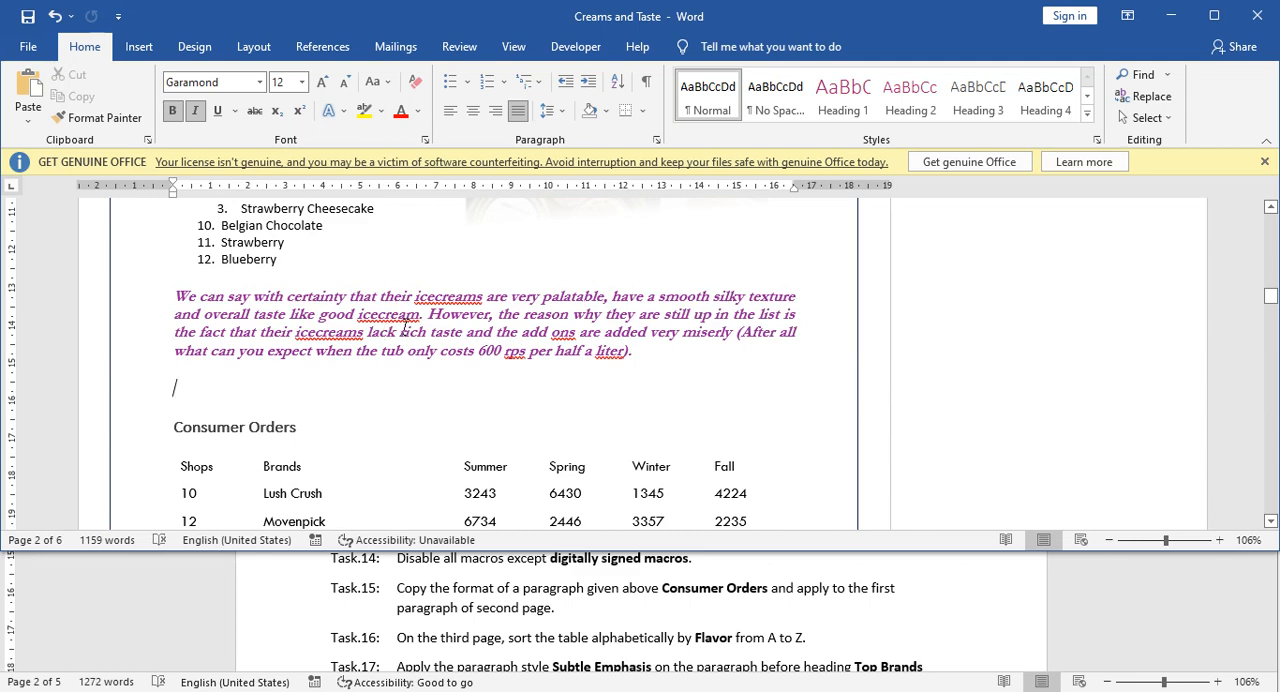
triple_click(402, 332)
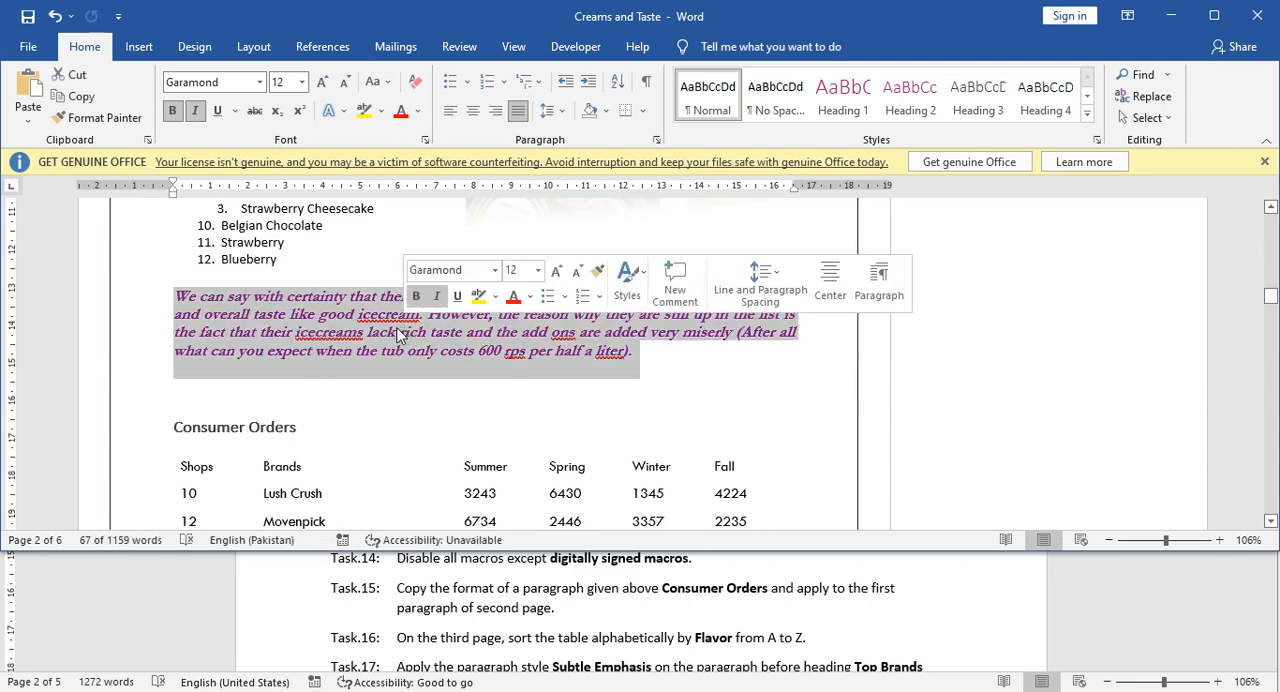
click(104, 120)
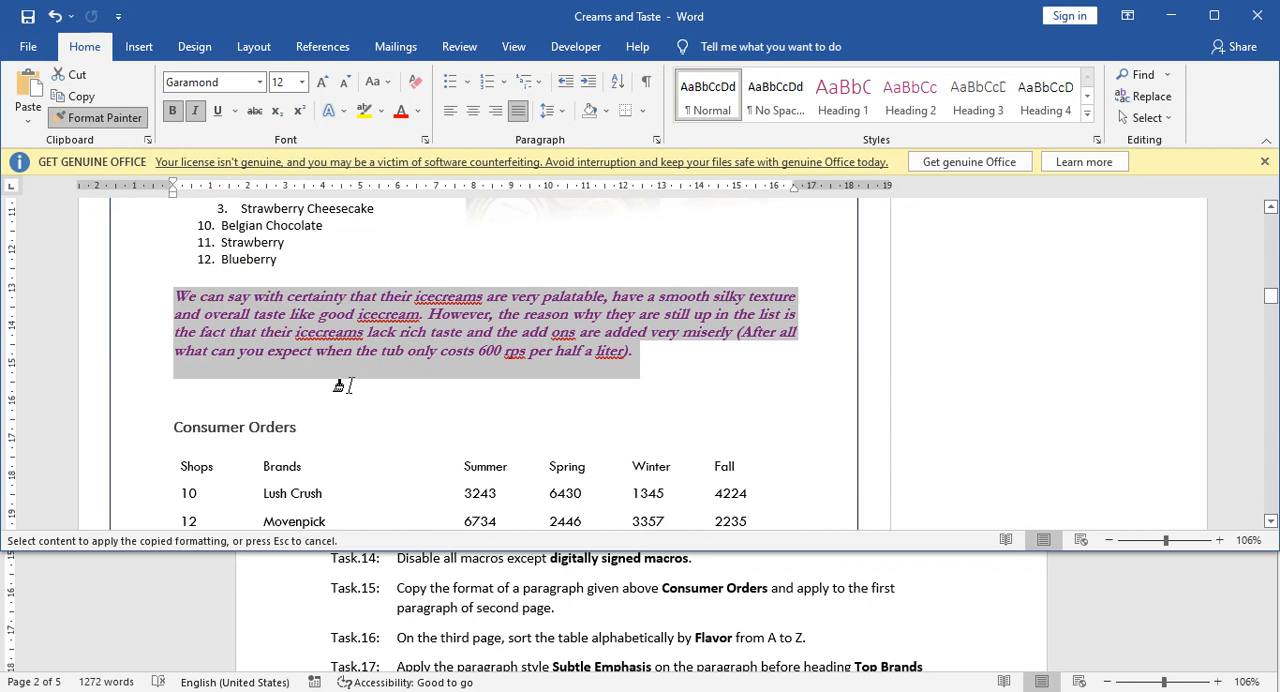
Apply the copied formatting to the first paragraph under the Frosti heading on page 2.
scroll(340, 386, down, 2)
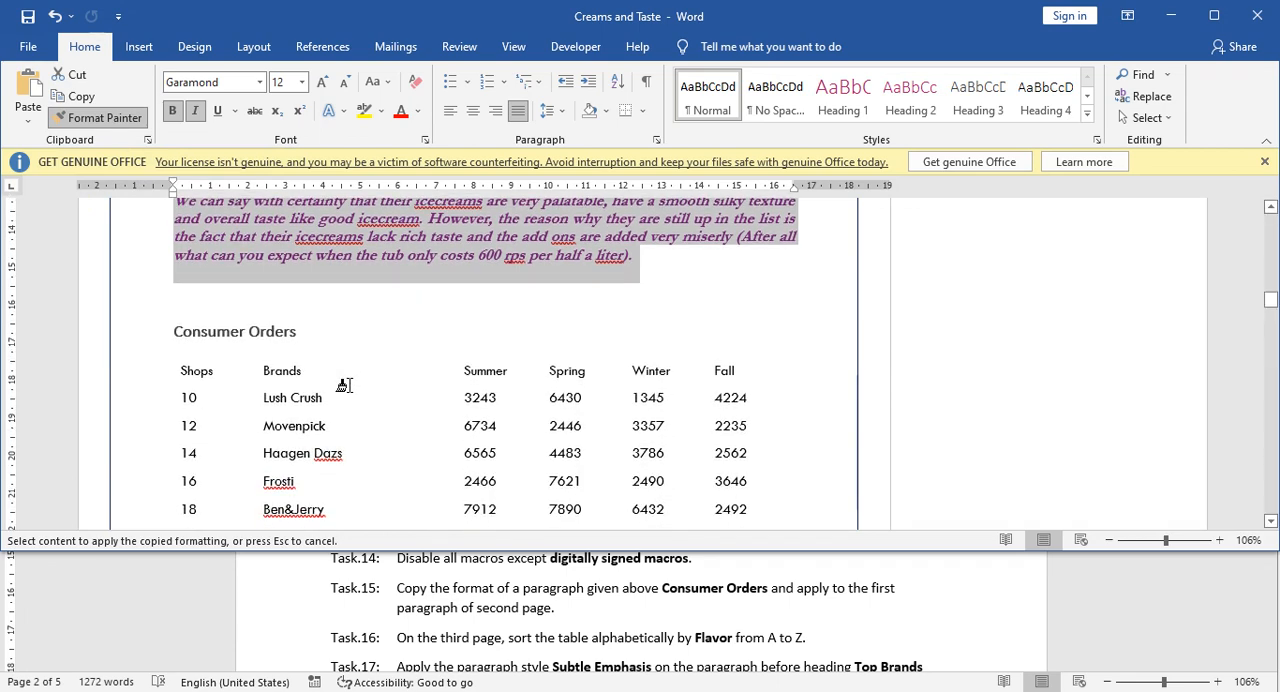
scroll(340, 386, down, 3)
scroll(340, 386, up, 9)
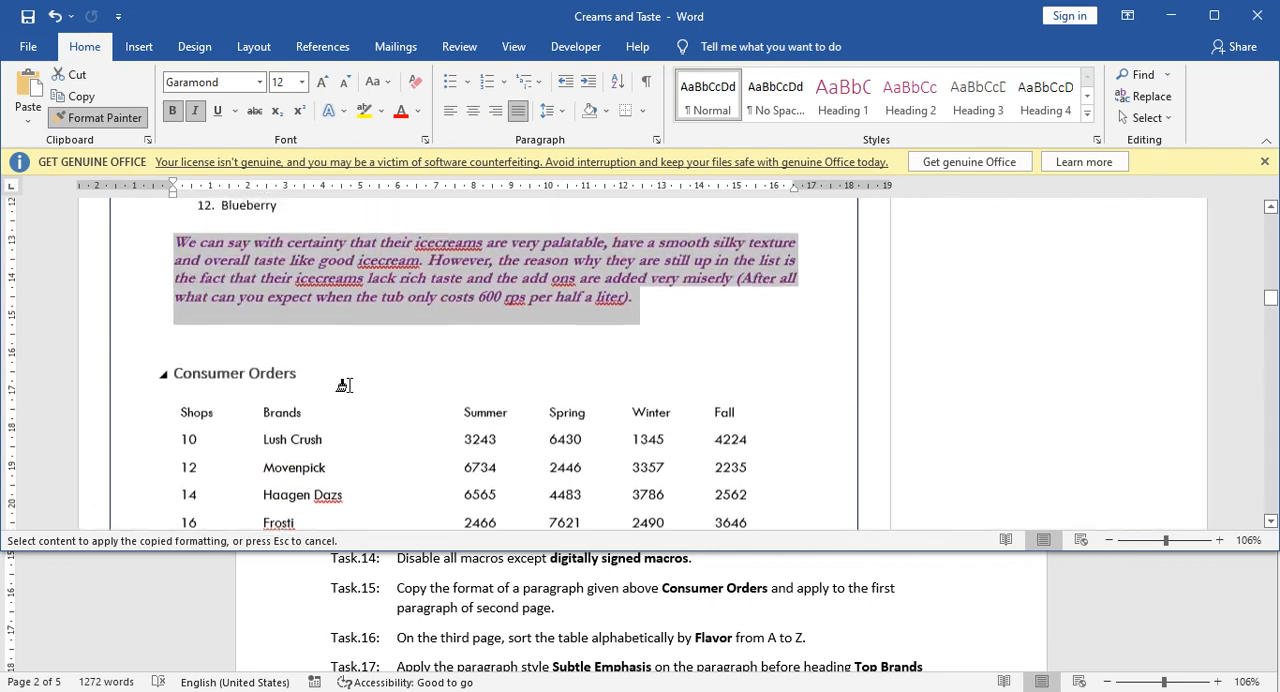
scroll(340, 386, up, 10)
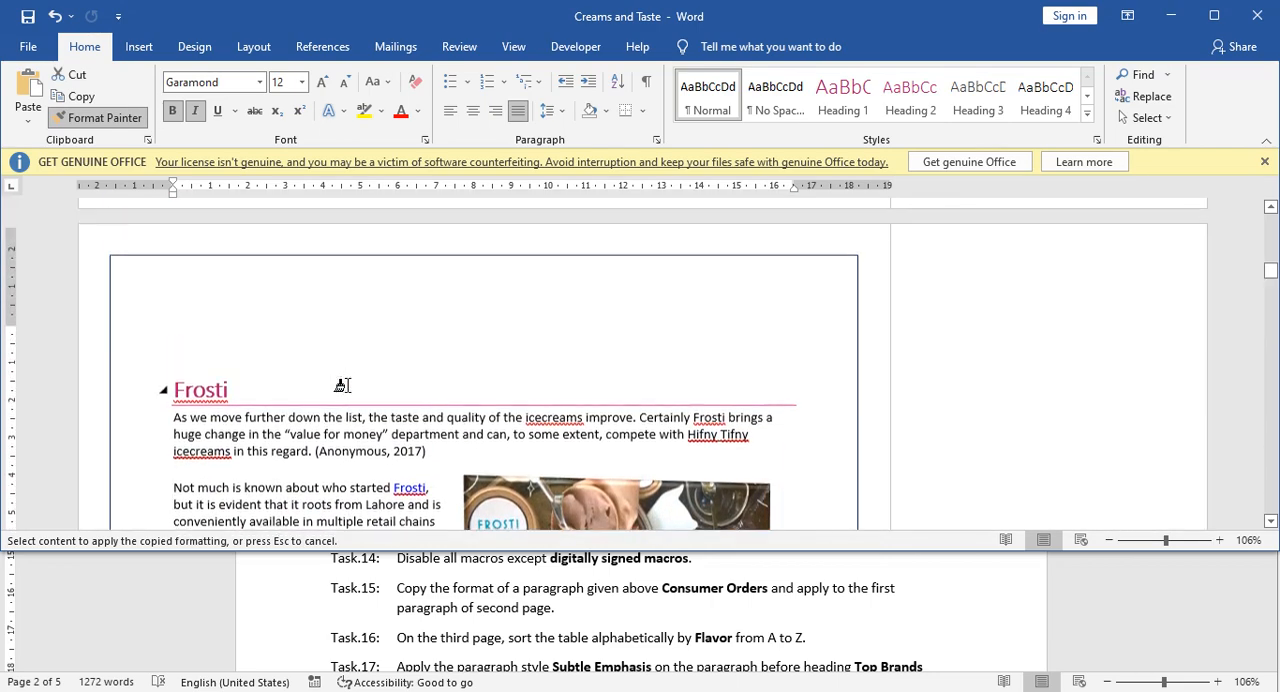
scroll(342, 386, down, 6)
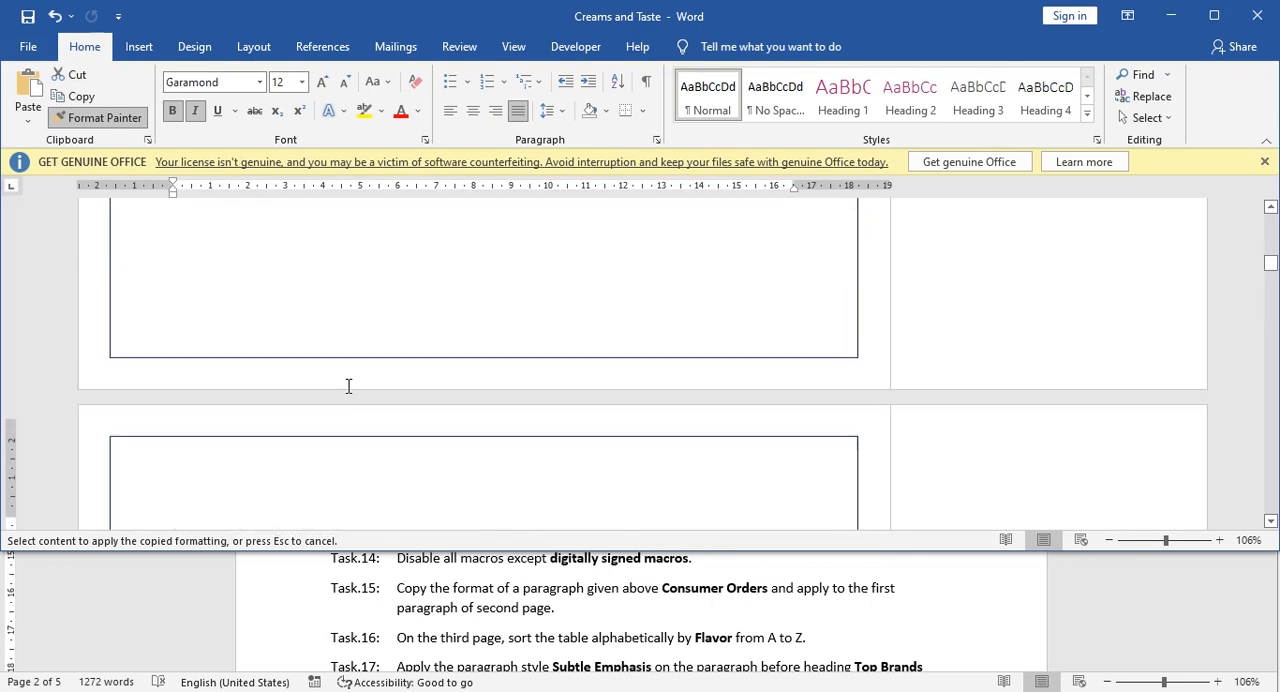
scroll(342, 386, up, 5)
scroll(342, 386, down, 9)
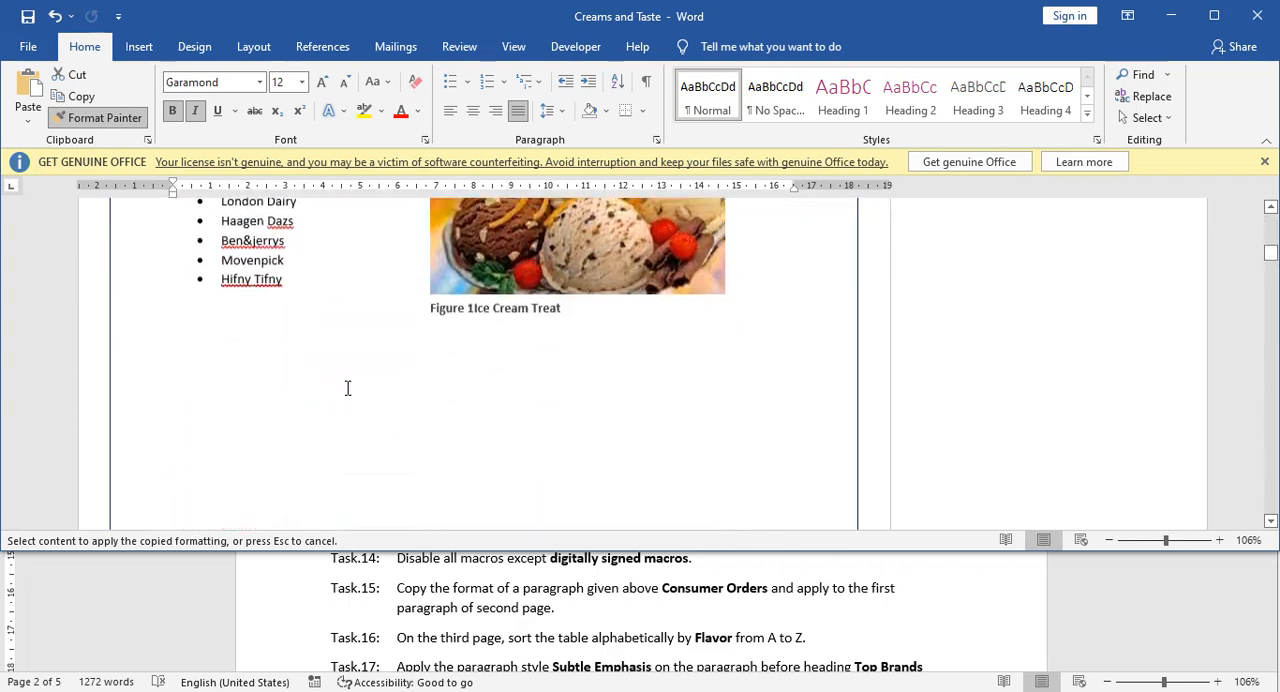
scroll(344, 388, down, 3)
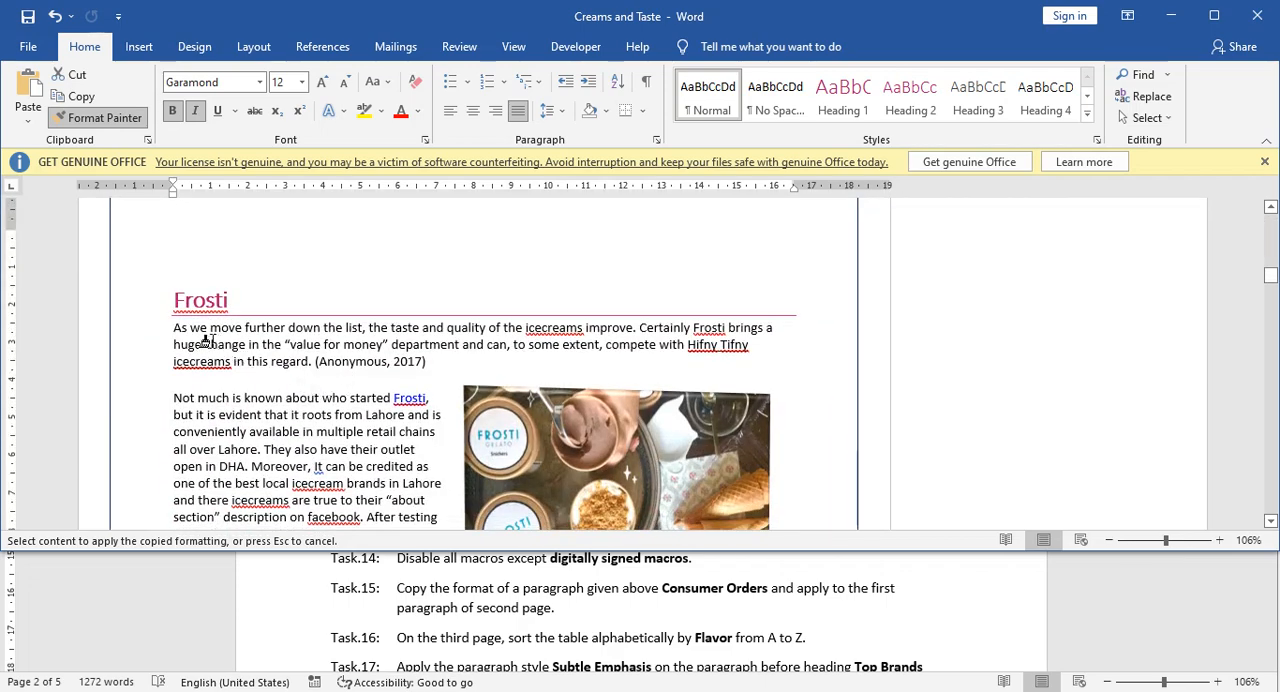
drag(166, 328, 434, 362)
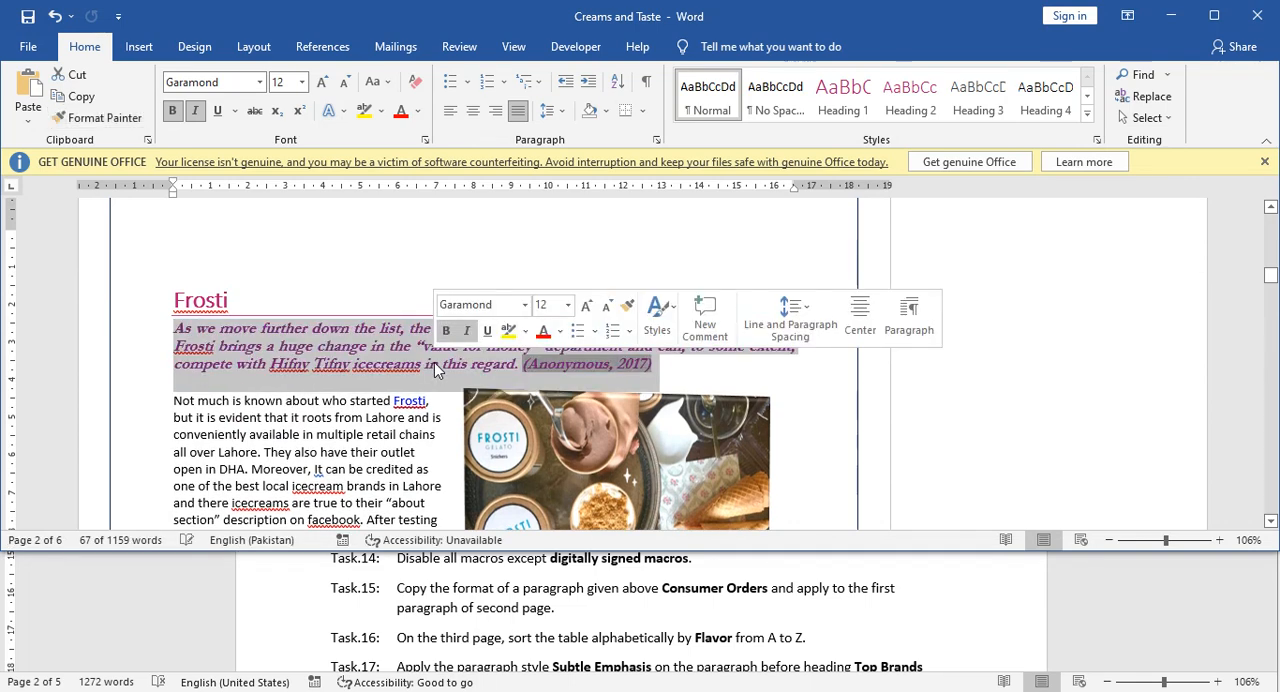
click(350, 346)
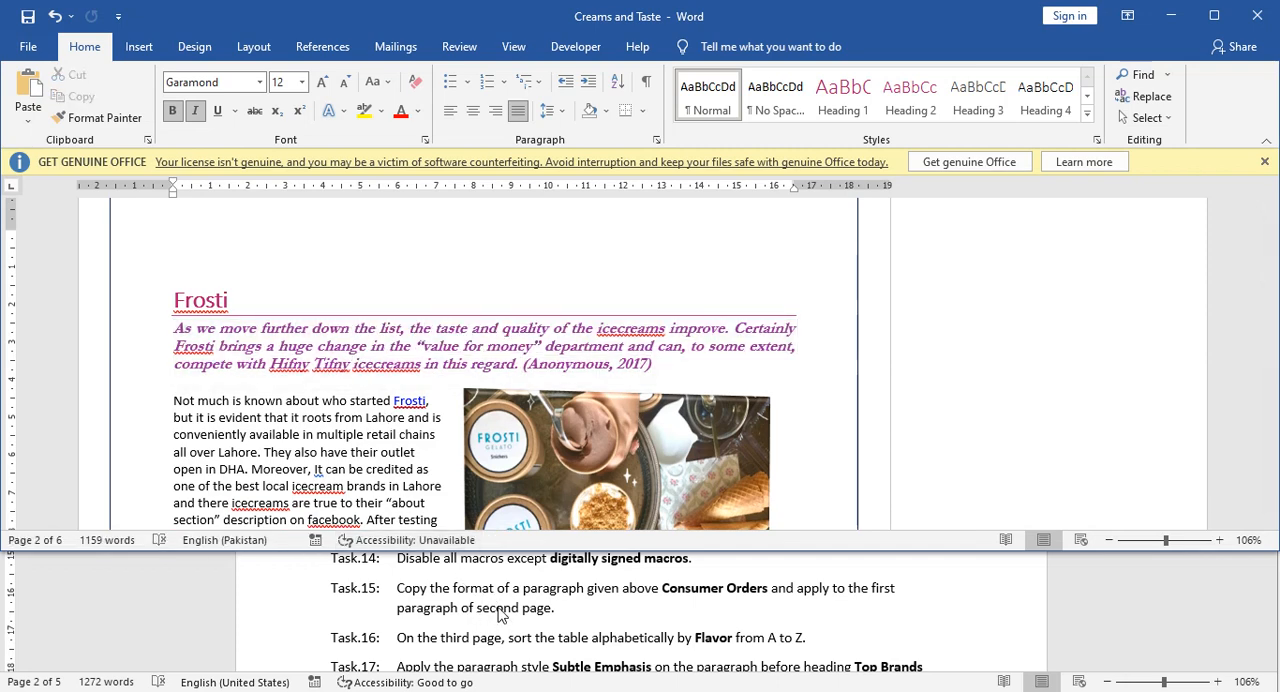
Check Task 16 in the Tasks document and select the entire table under Our Most Popular Flavors on page 3.
scroll(500, 615, down, 1)
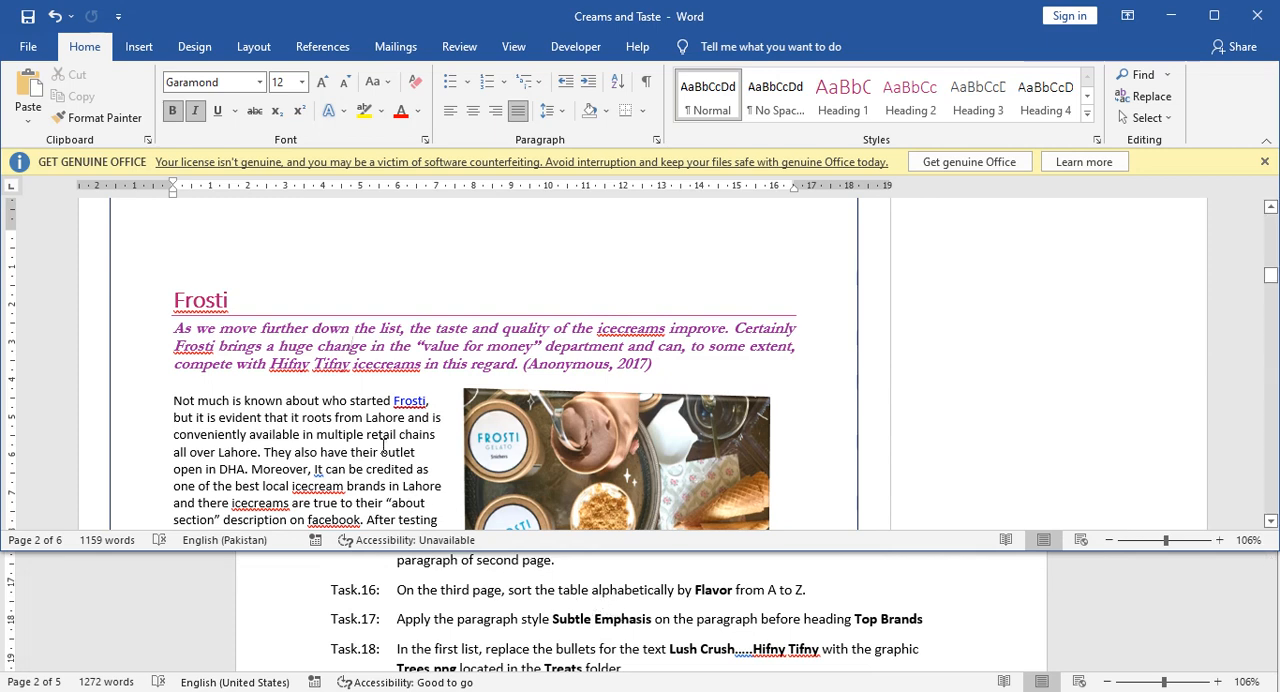
scroll(378, 441, down, 15)
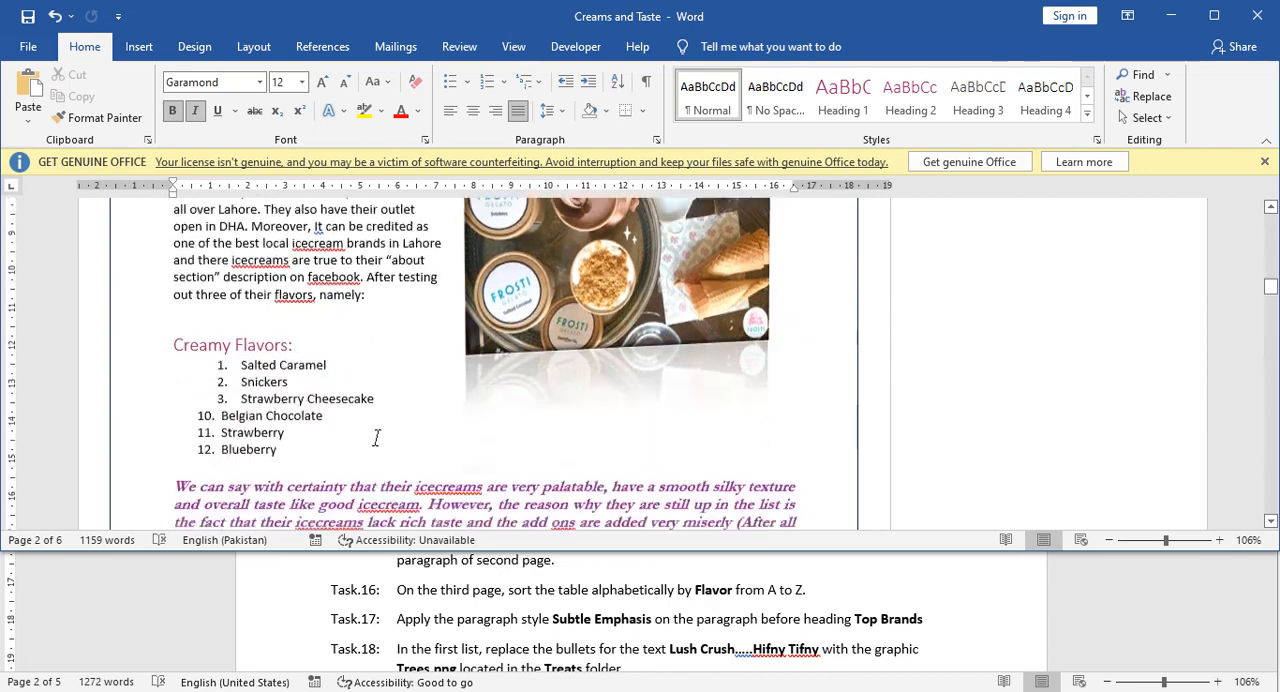
scroll(378, 441, down, 1)
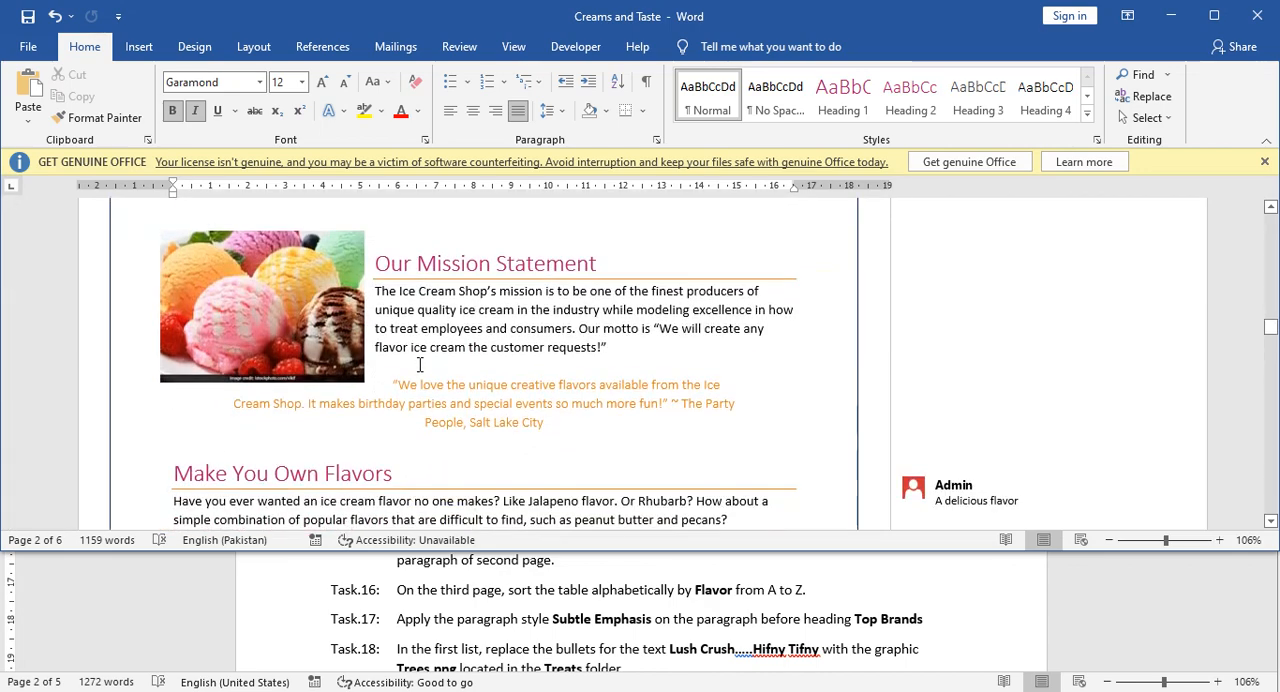
click(420, 365)
scroll(426, 449, down, 3)
scroll(432, 449, down, 3)
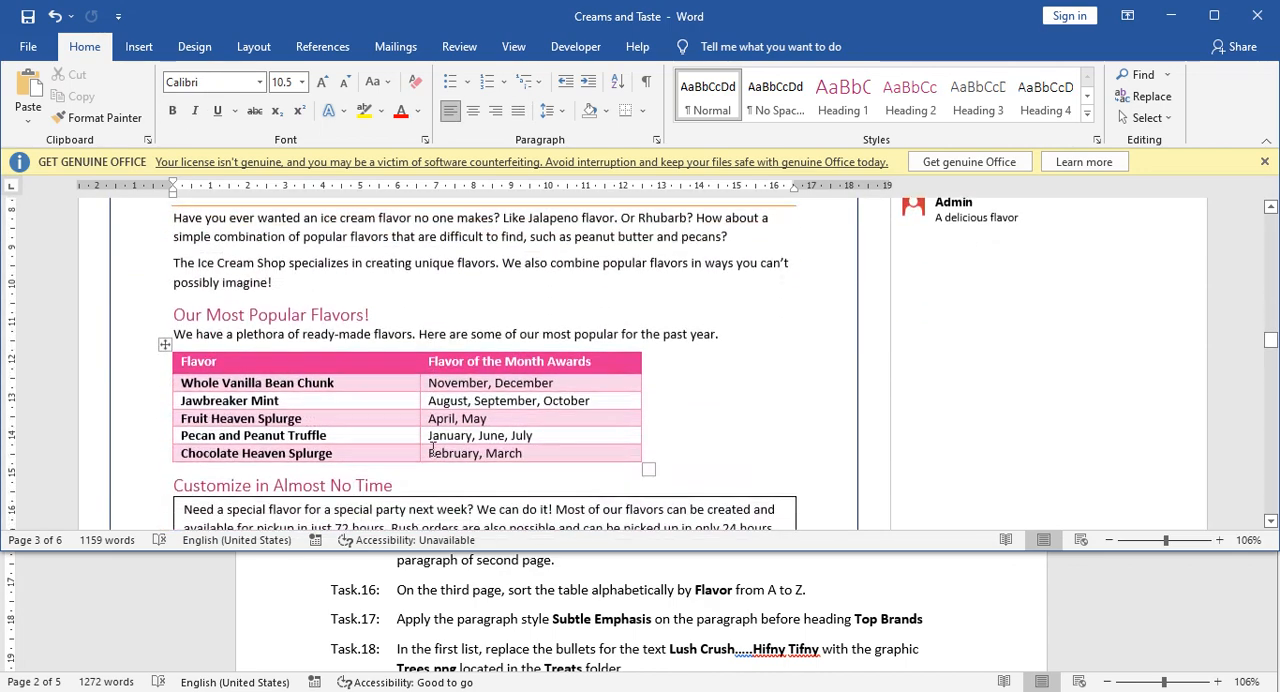
scroll(432, 449, down, 1)
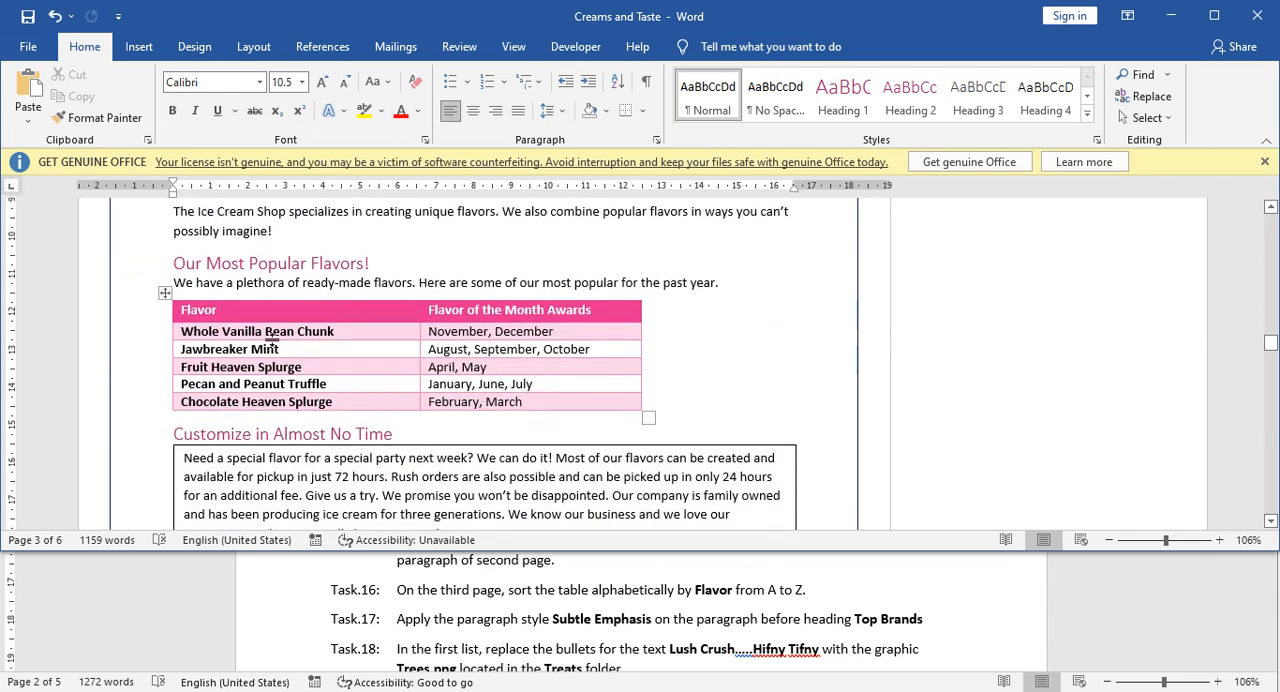
click(184, 311)
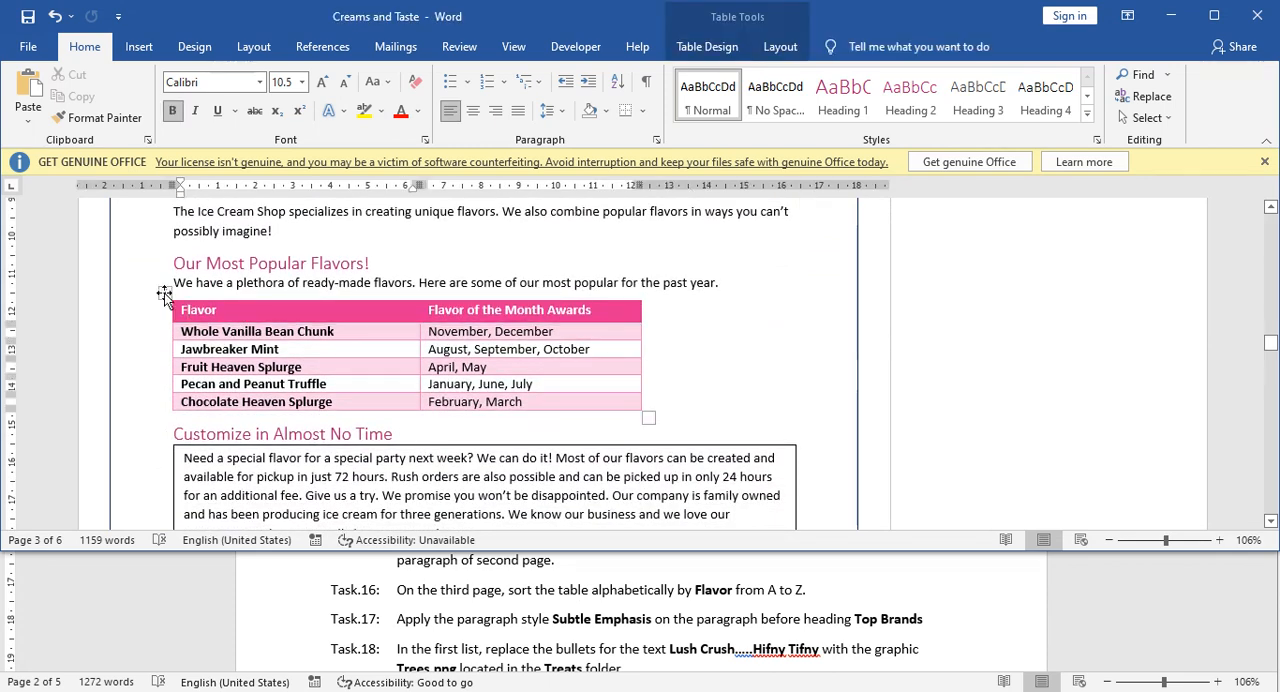
click(164, 293)
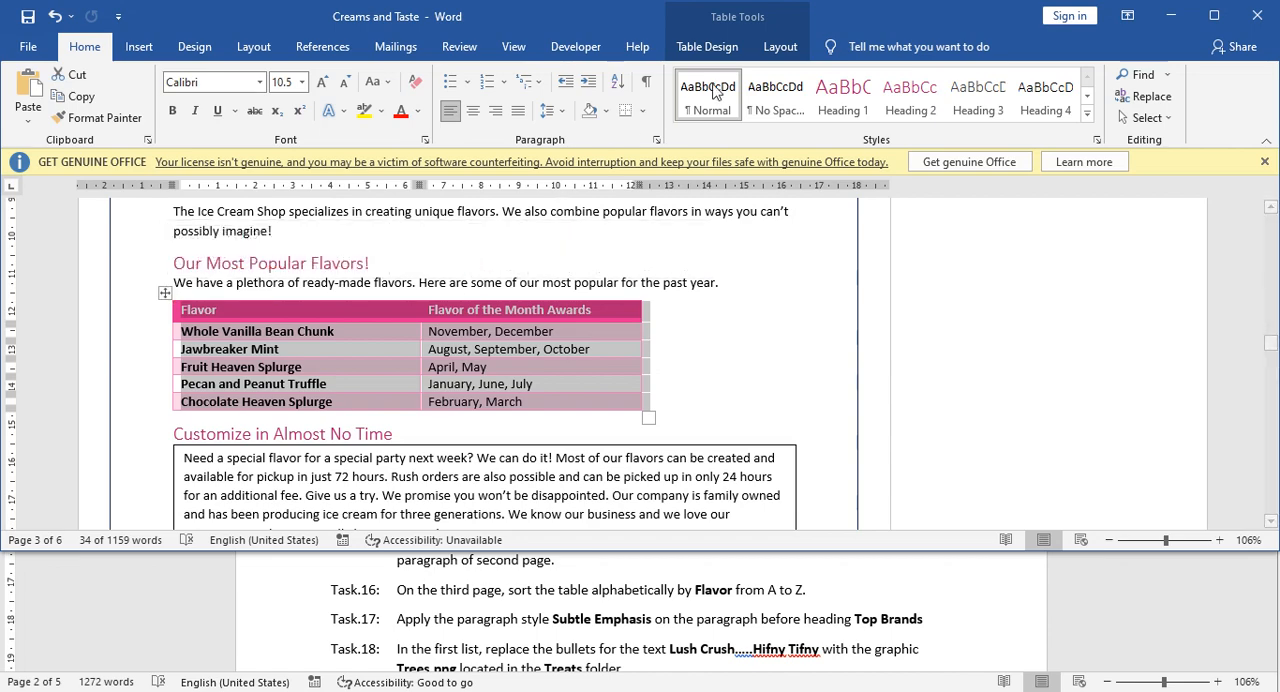
Sort the selected flavors table by the Flavor column as text in ascending order.
click(778, 47)
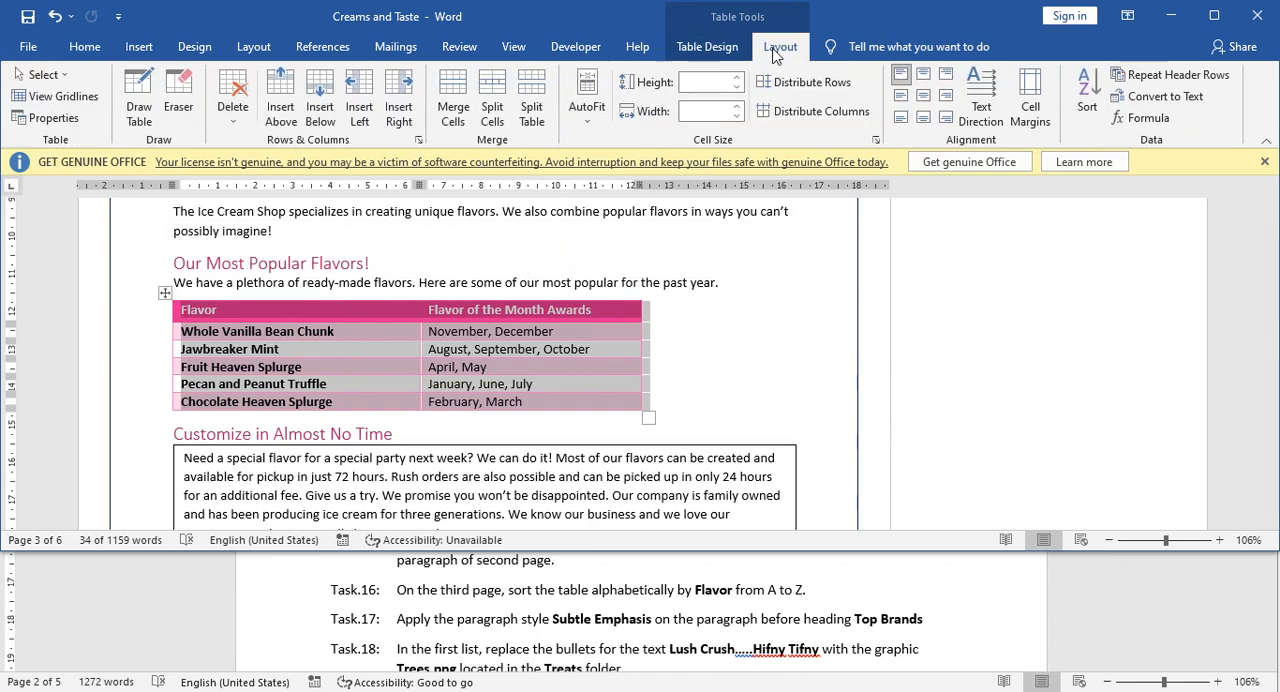
click(1088, 110)
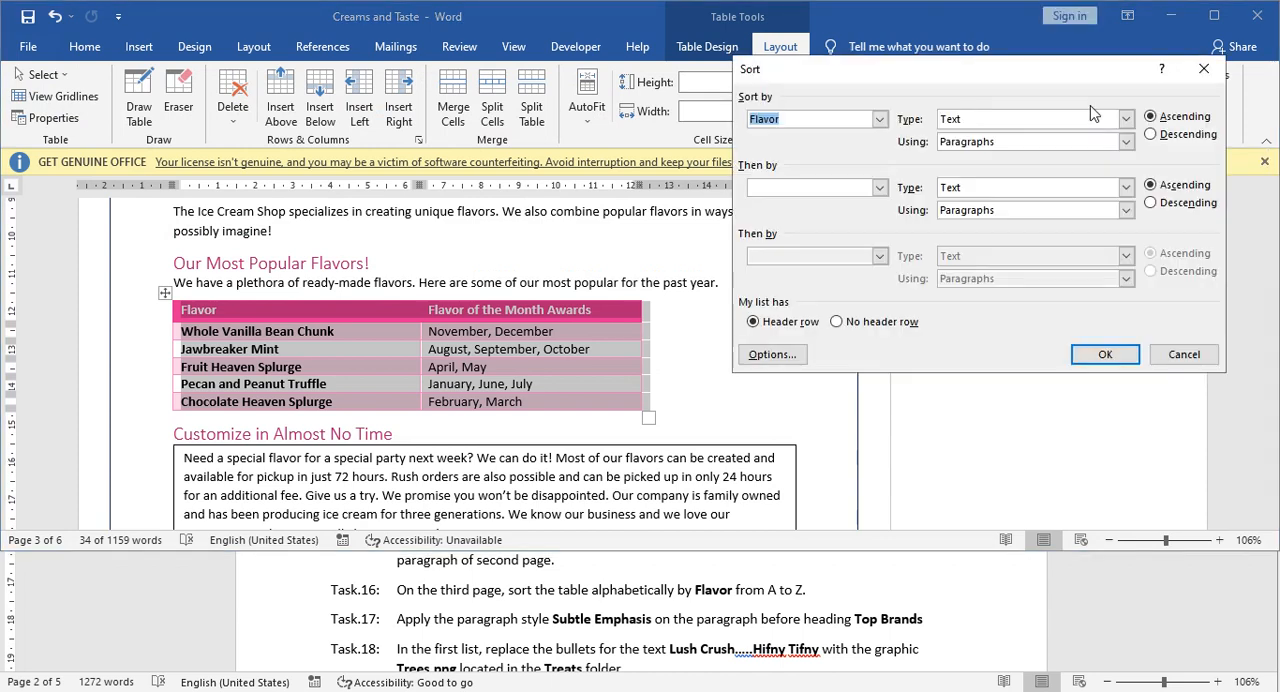
click(880, 120)
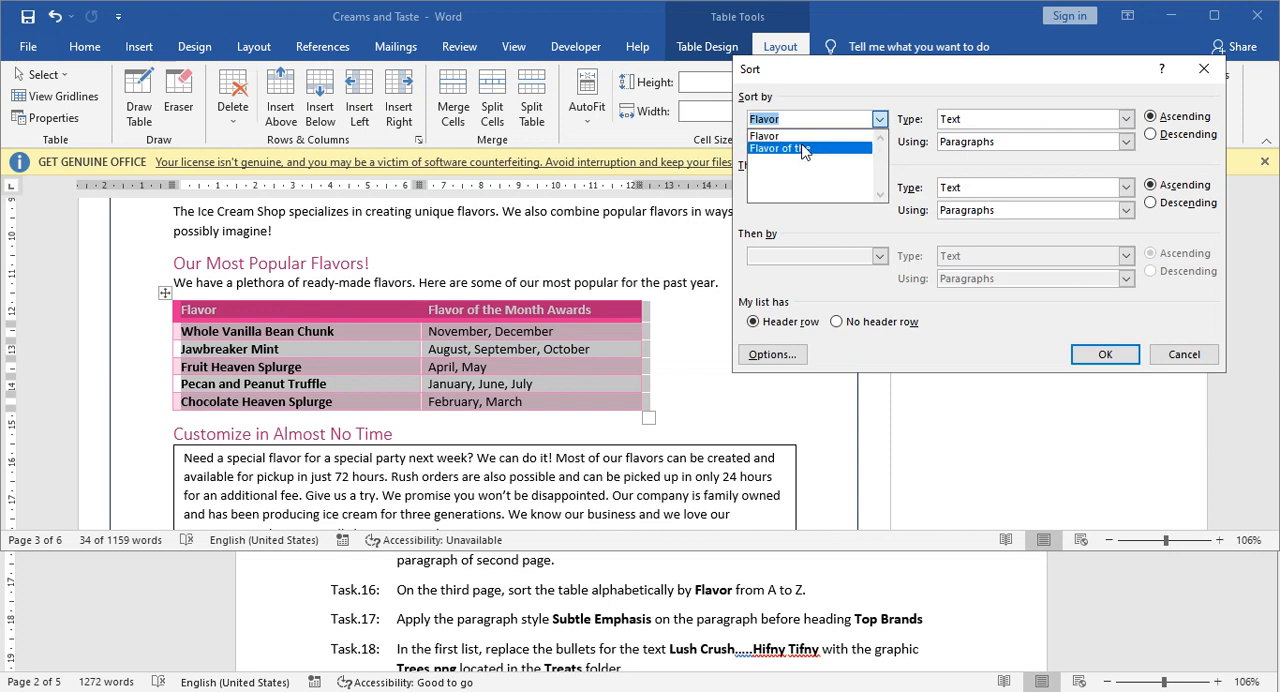
click(798, 140)
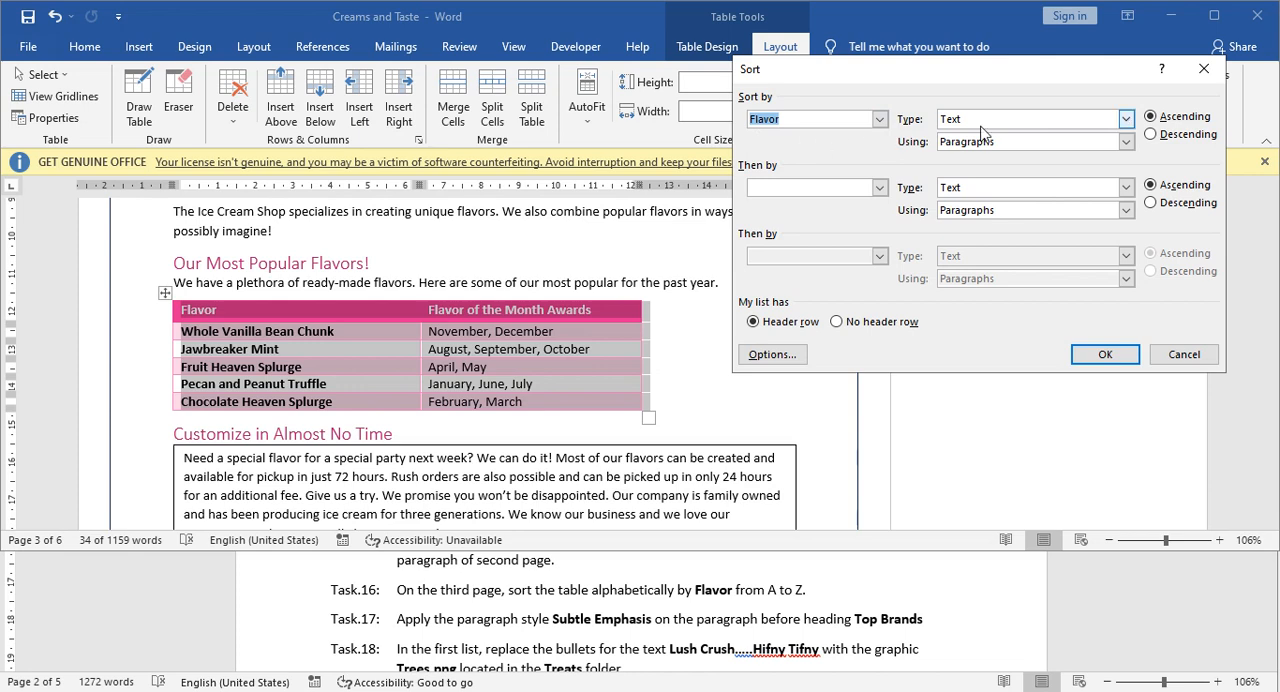
click(1160, 118)
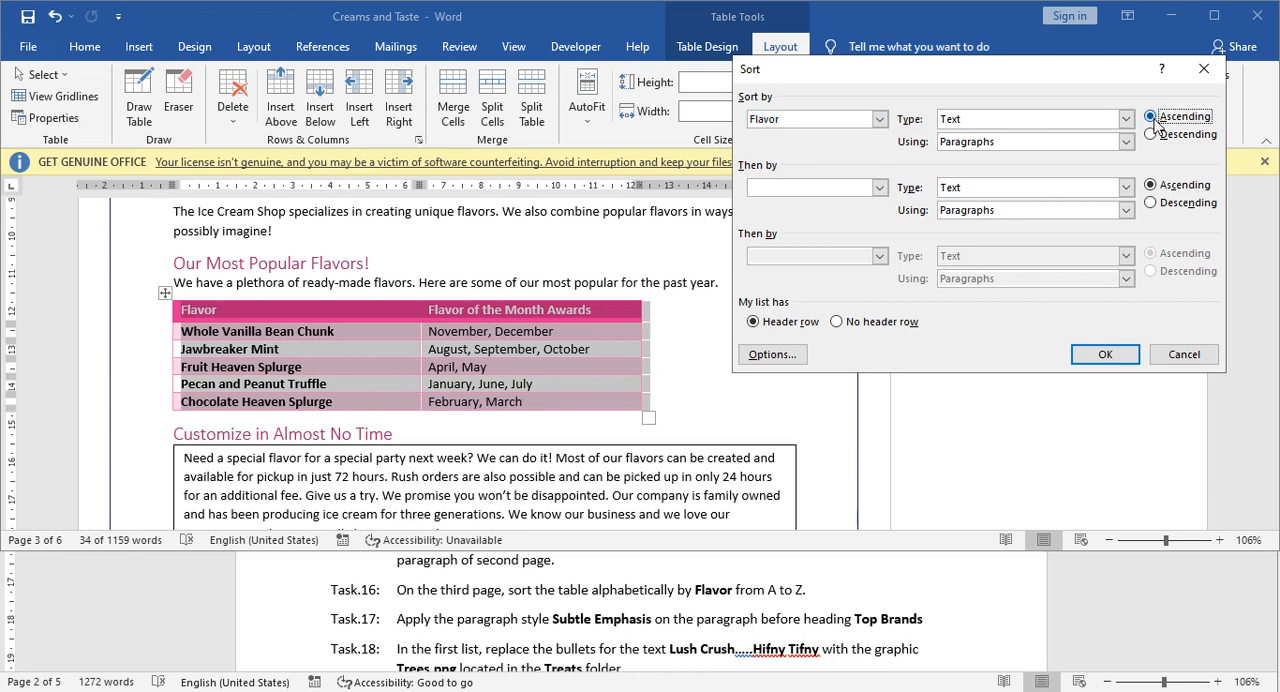
click(1105, 356)
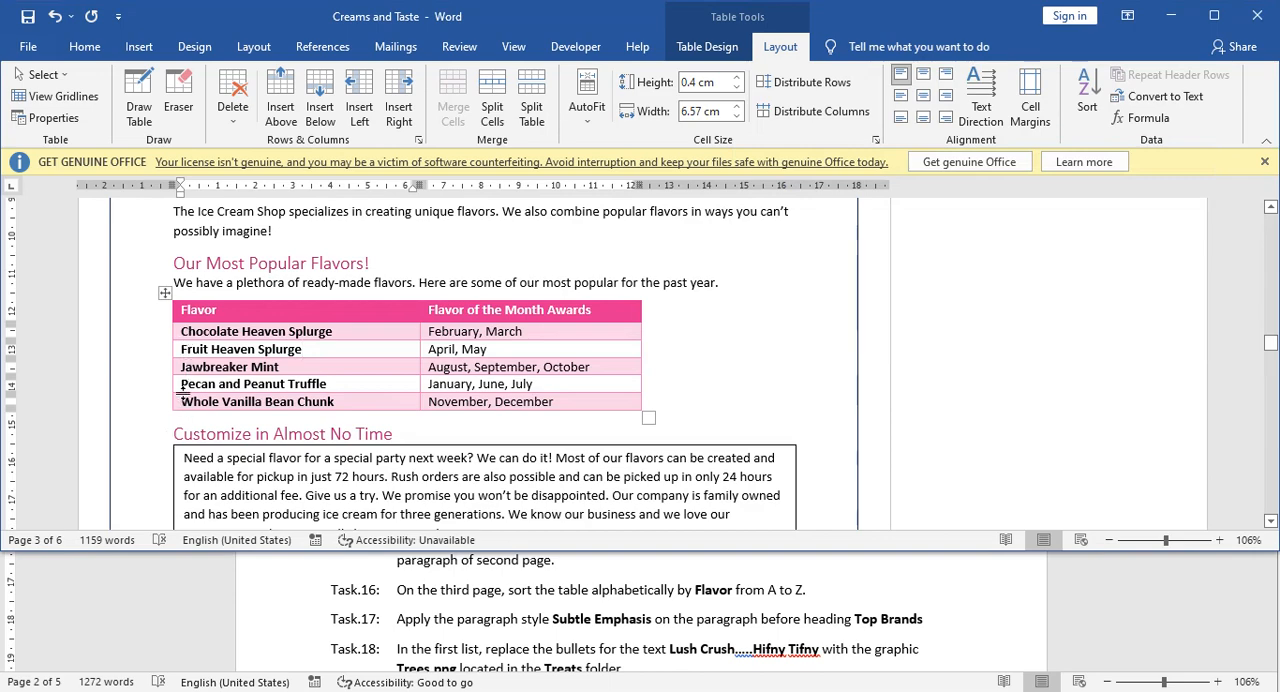
Check Task 17 in the Tasks document for the required paragraph style and its target paragraph.
scroll(420, 461, down, 2)
click(440, 400)
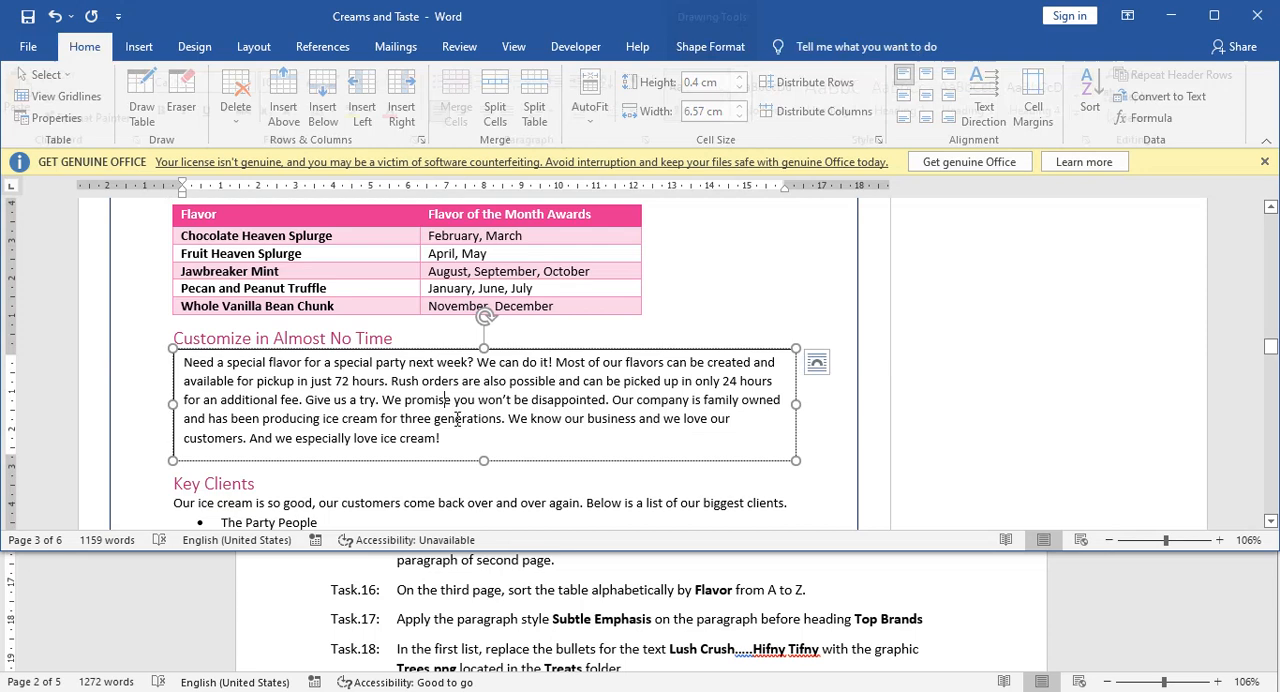
click(469, 626)
scroll(464, 624, down, 1)
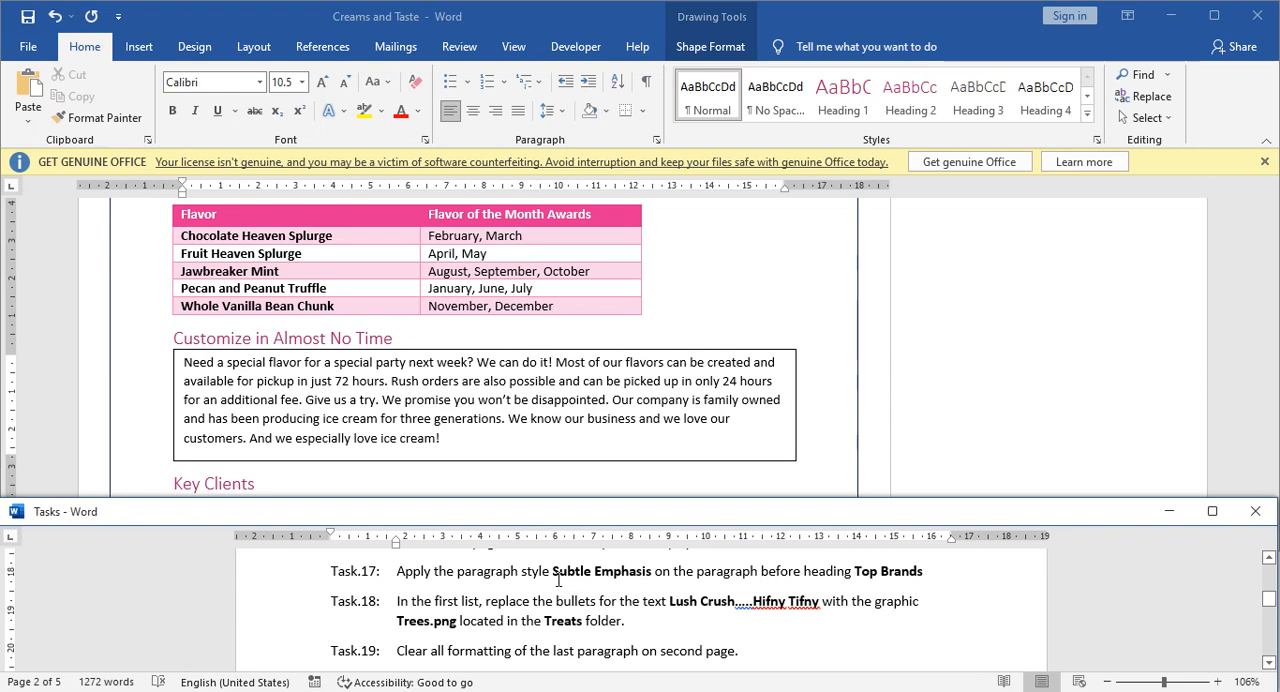
Search the Creams and Taste document for "Top brands" and close the search results.
click(694, 309)
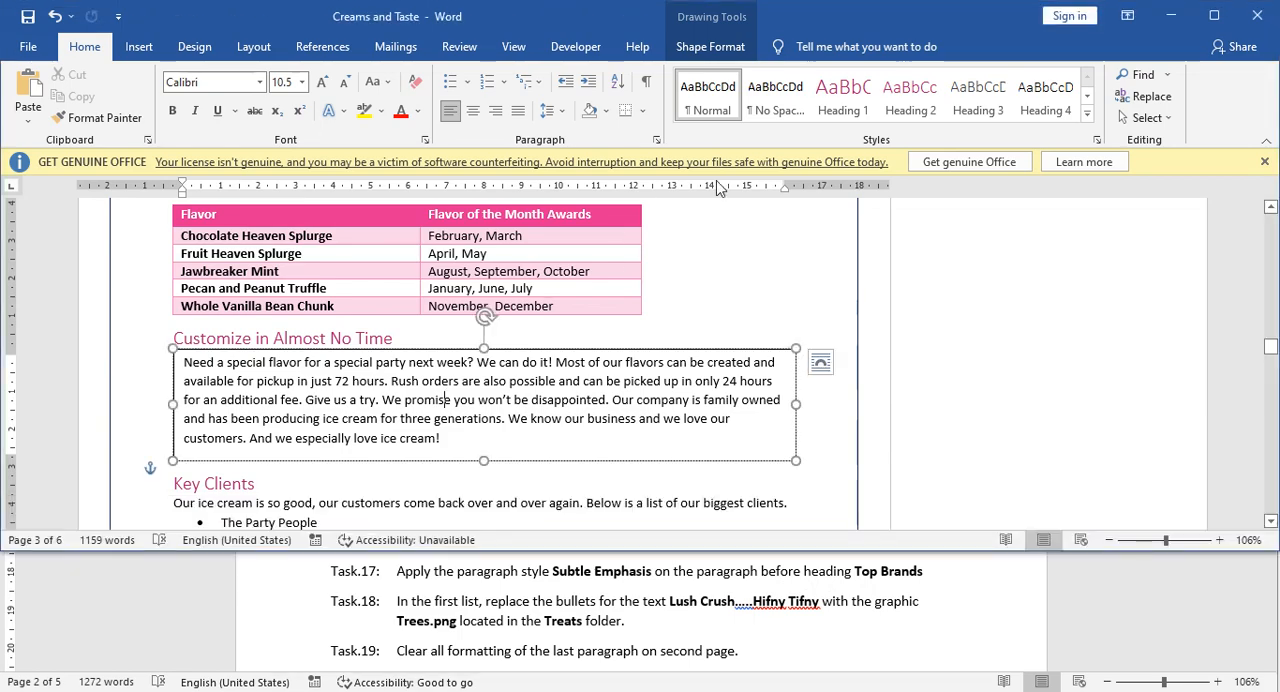
click(1143, 76)
text(Creamy Flavors)
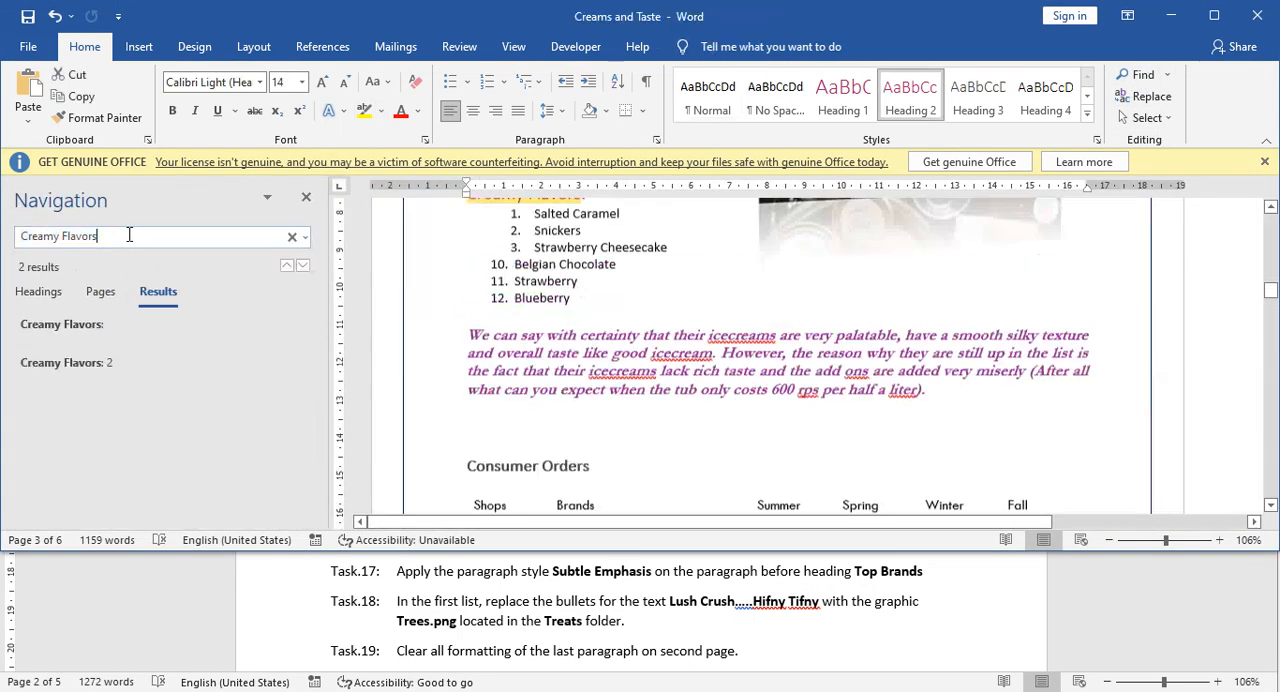
key(BackSpace)
key(BackSpace)
key(BackSpace)
key(BackSpace)
key(BackSpace)
key(BackSpace)
key(BackSpace)
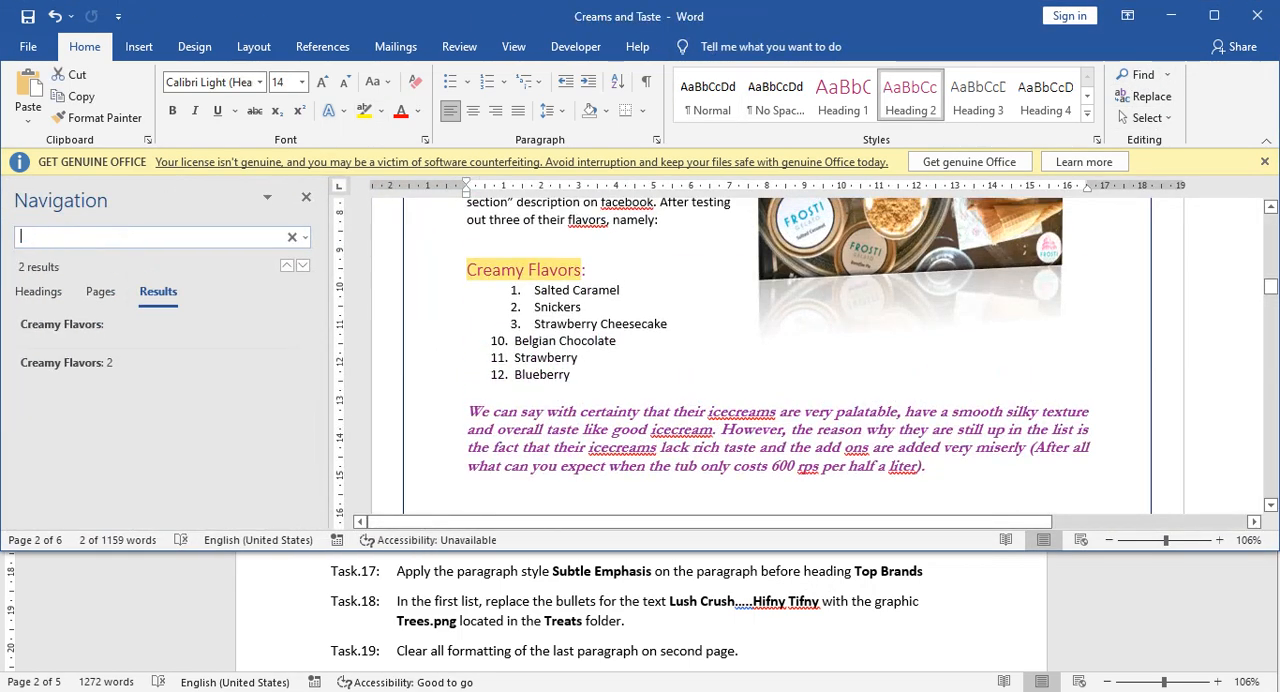
text(Top br)
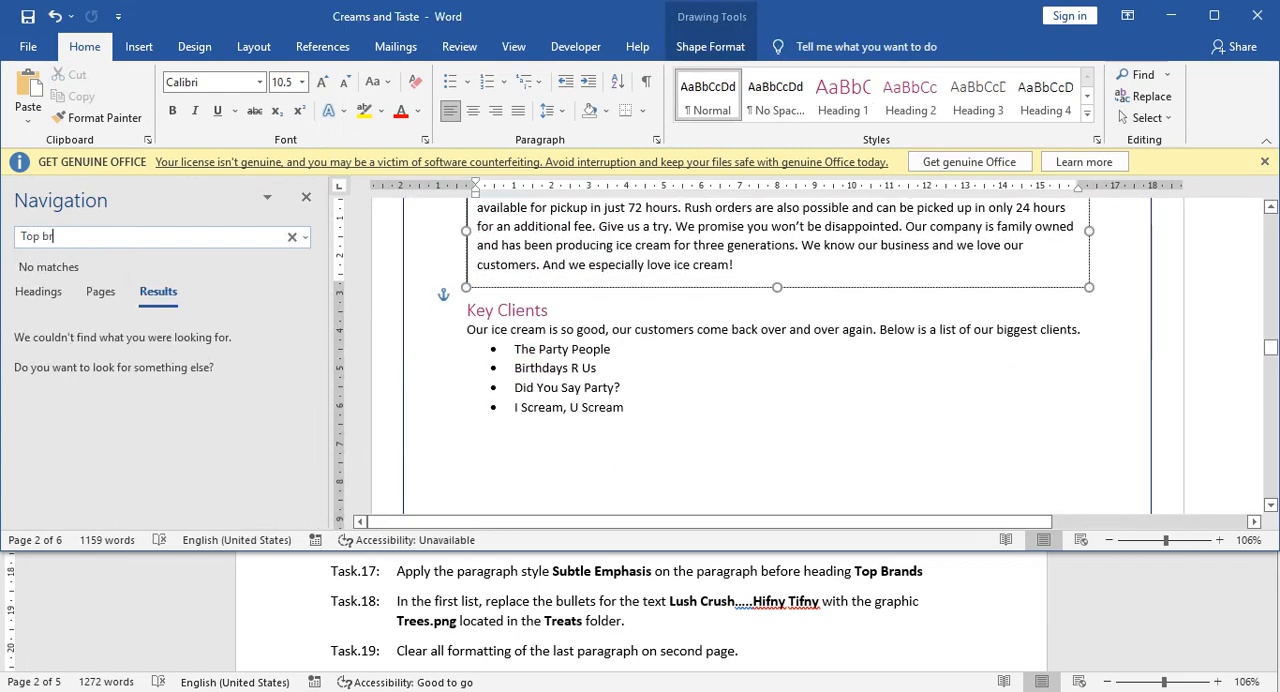
text(ands)
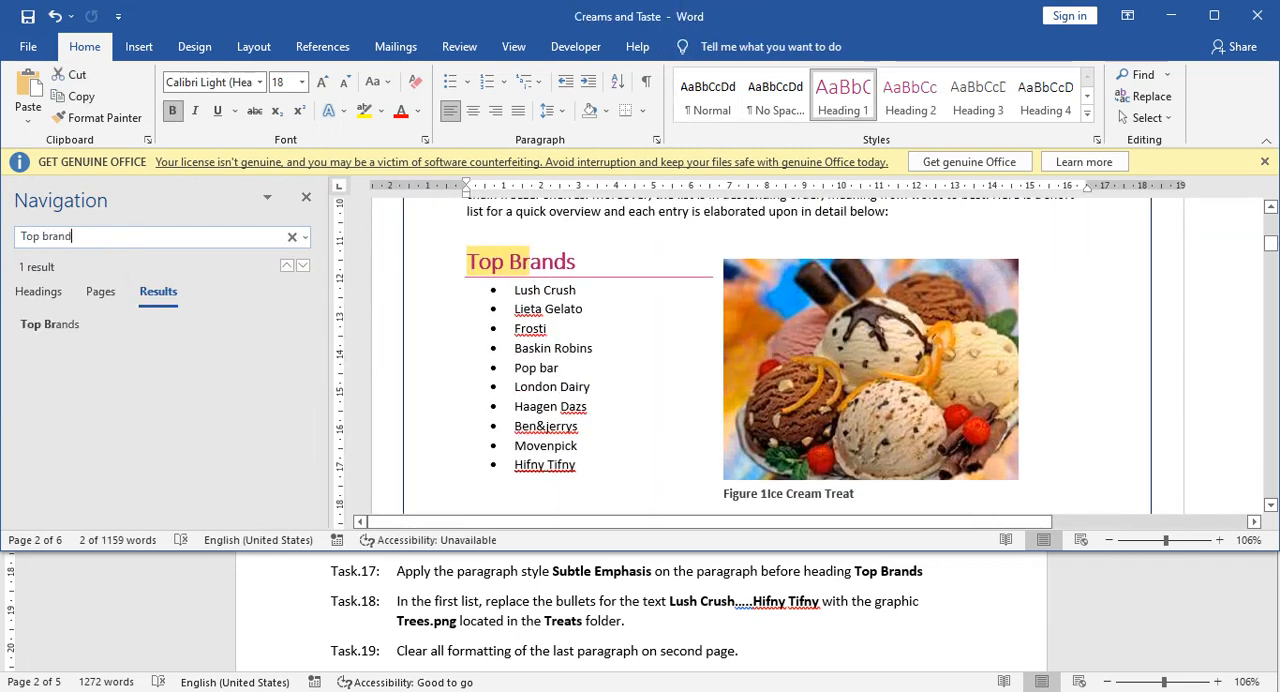
click(306, 197)
click(448, 241)
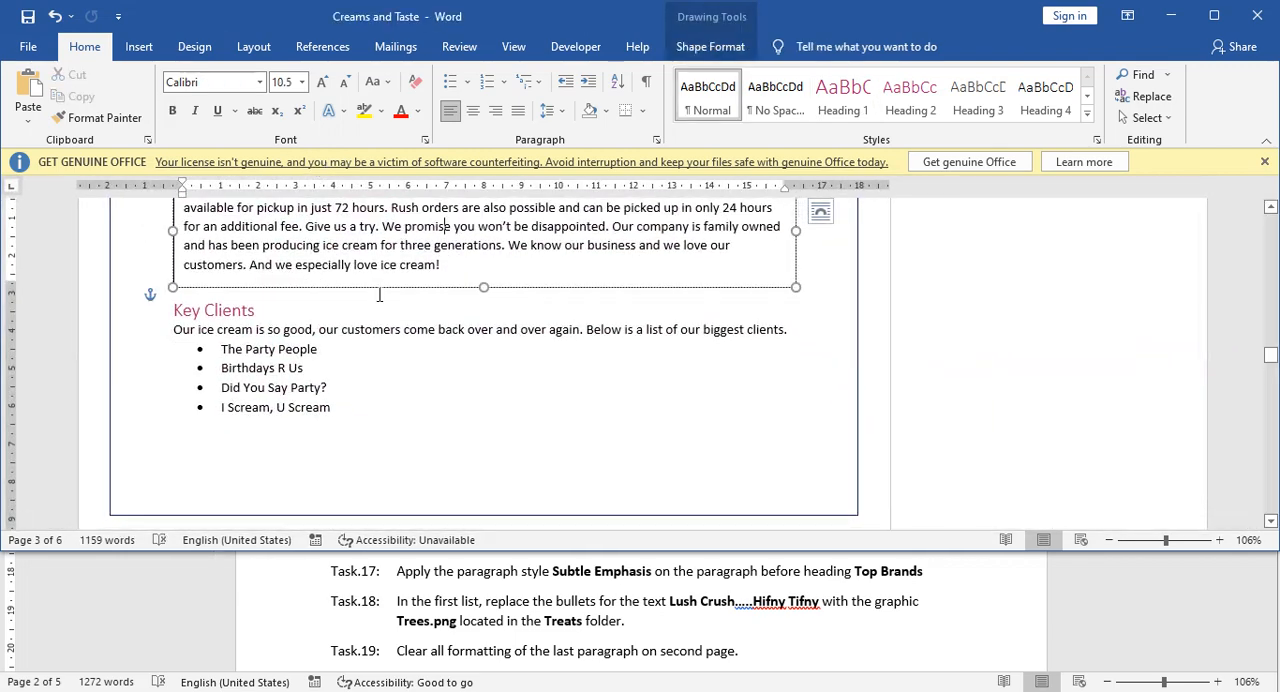
Repeat the search for "Top brands", go to the matching heading on page 1 and bring the paragraph before it into view.
click(1140, 75)
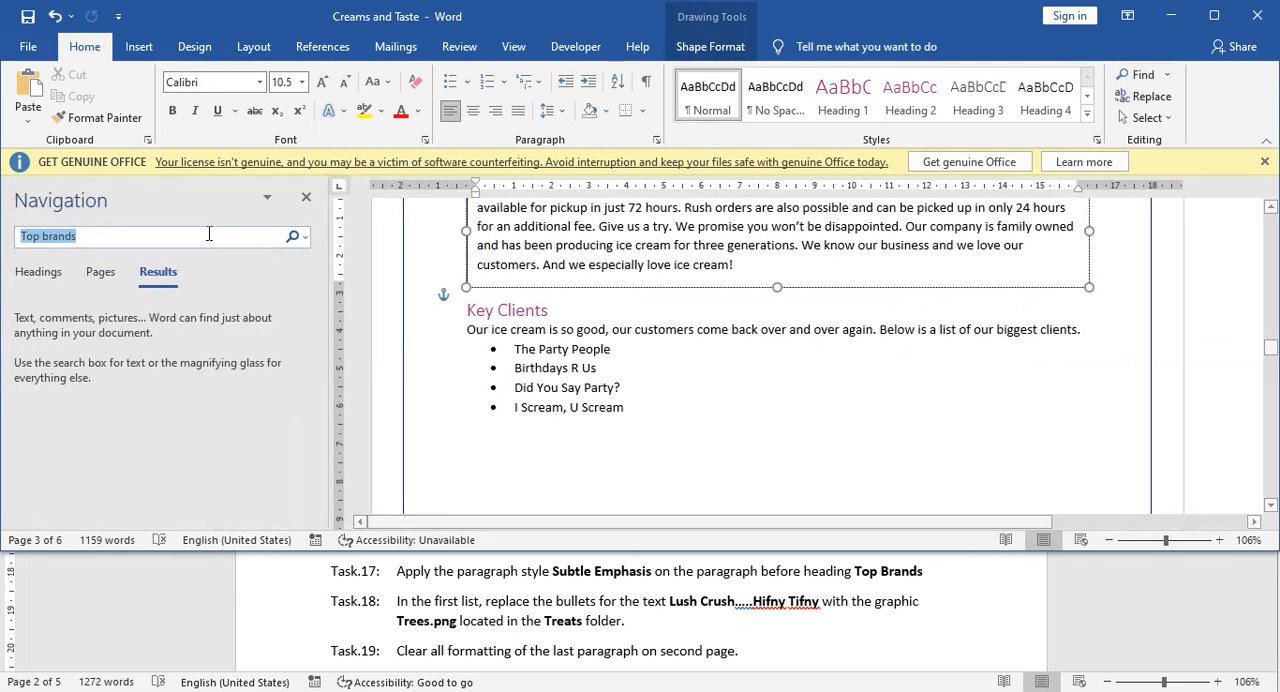
click(75, 326)
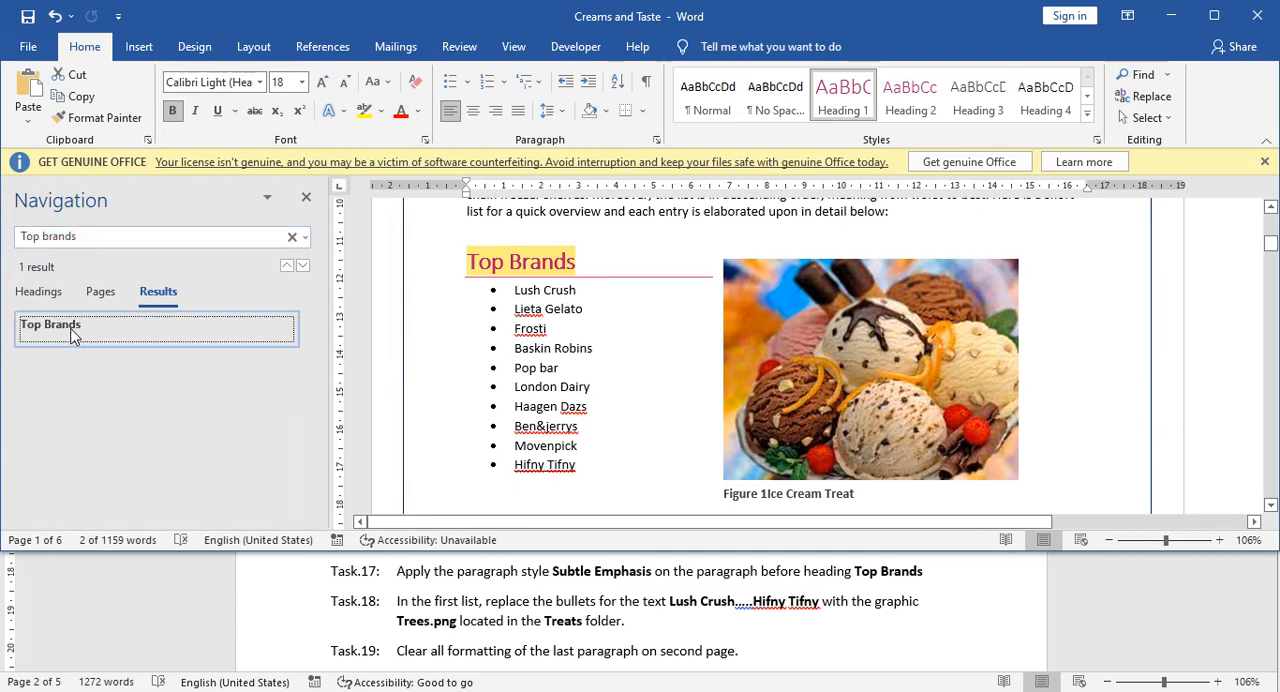
click(597, 260)
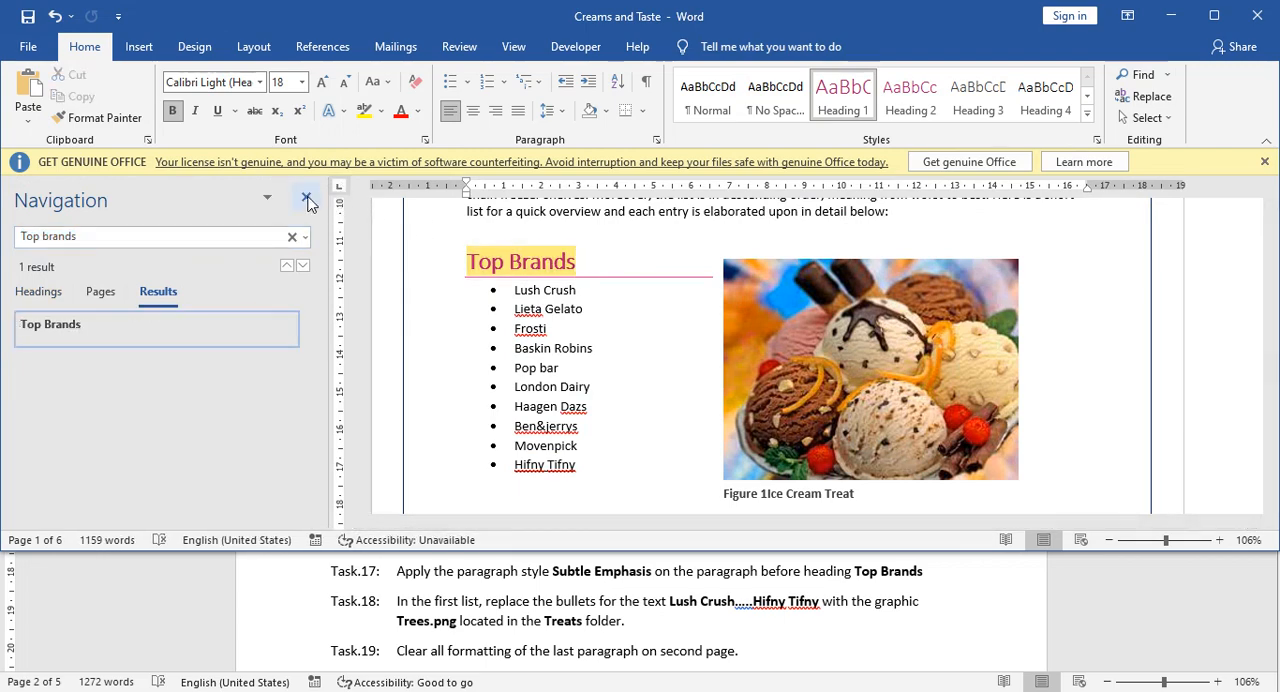
click(306, 197)
scroll(355, 258, up, 2)
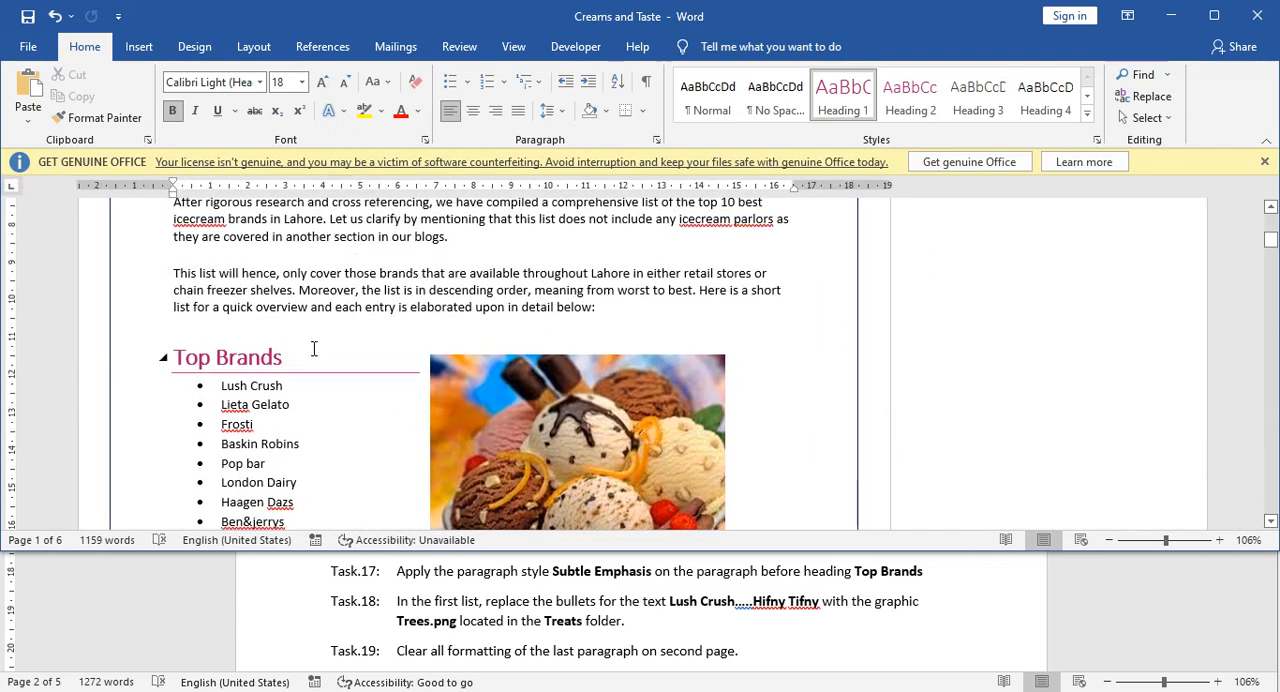
scroll(313, 348, up, 1)
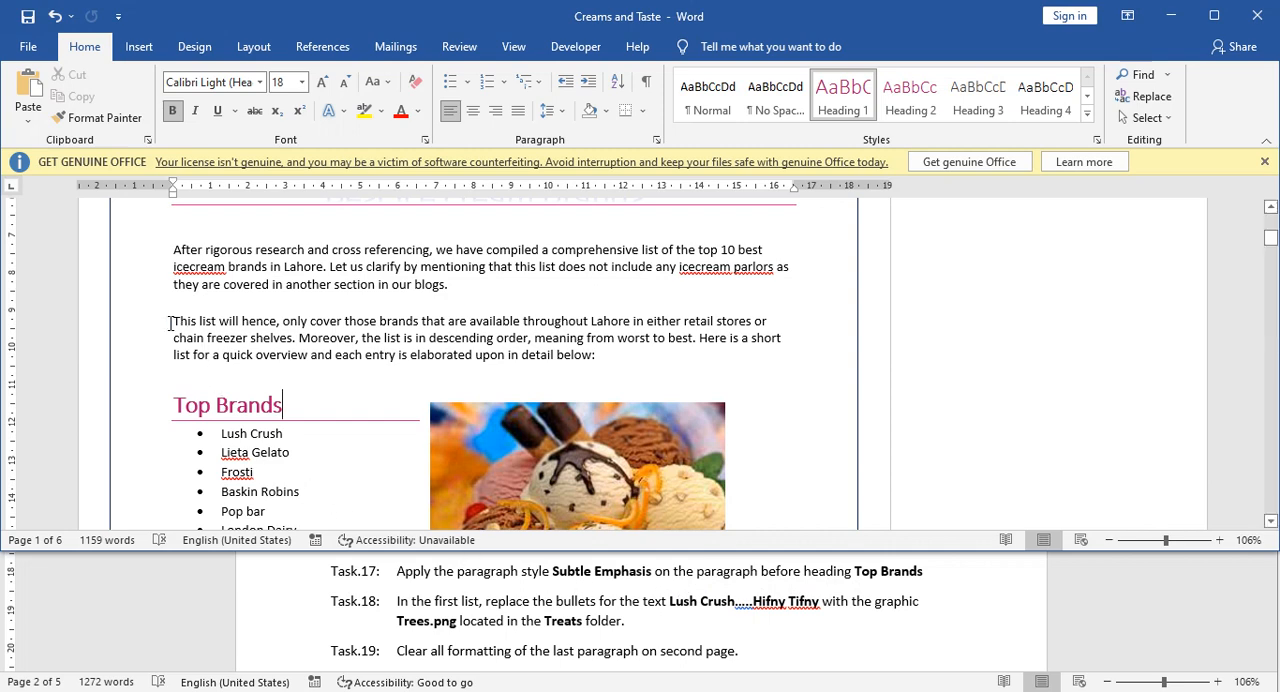
Apply the Subtle Emphasis style to the whole paragraph before the Top Brands heading.
drag(170, 322, 603, 358)
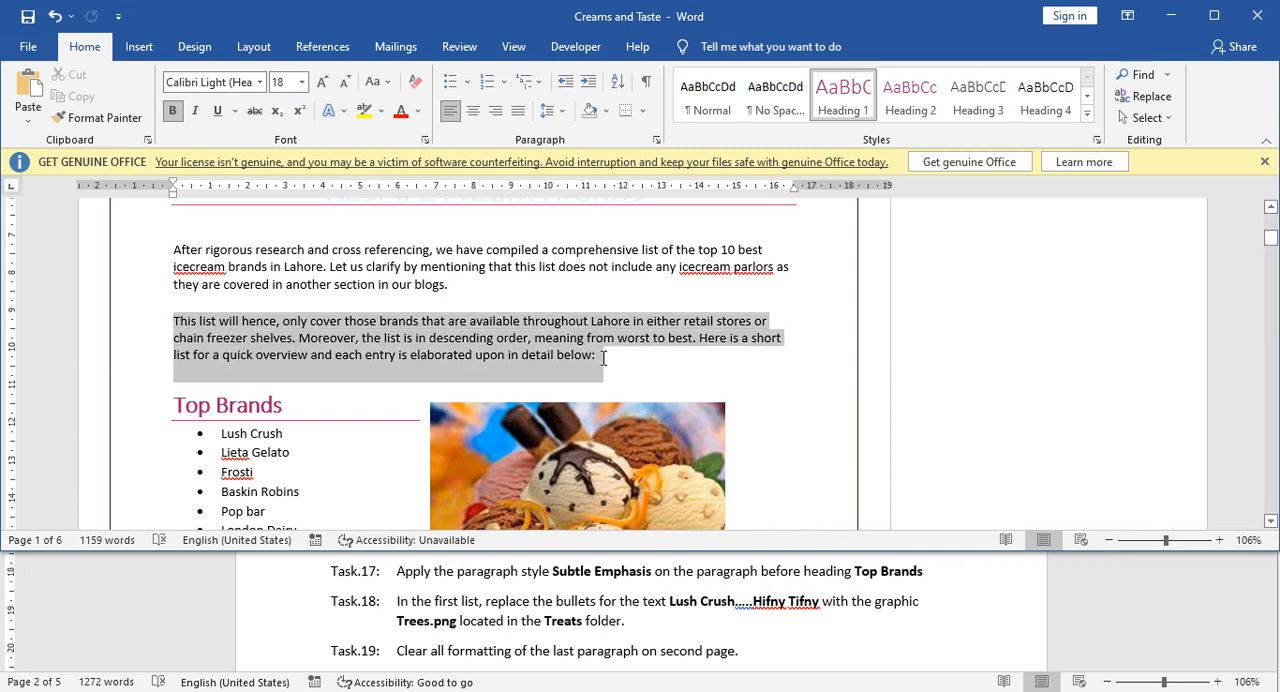
triple_click(446, 350)
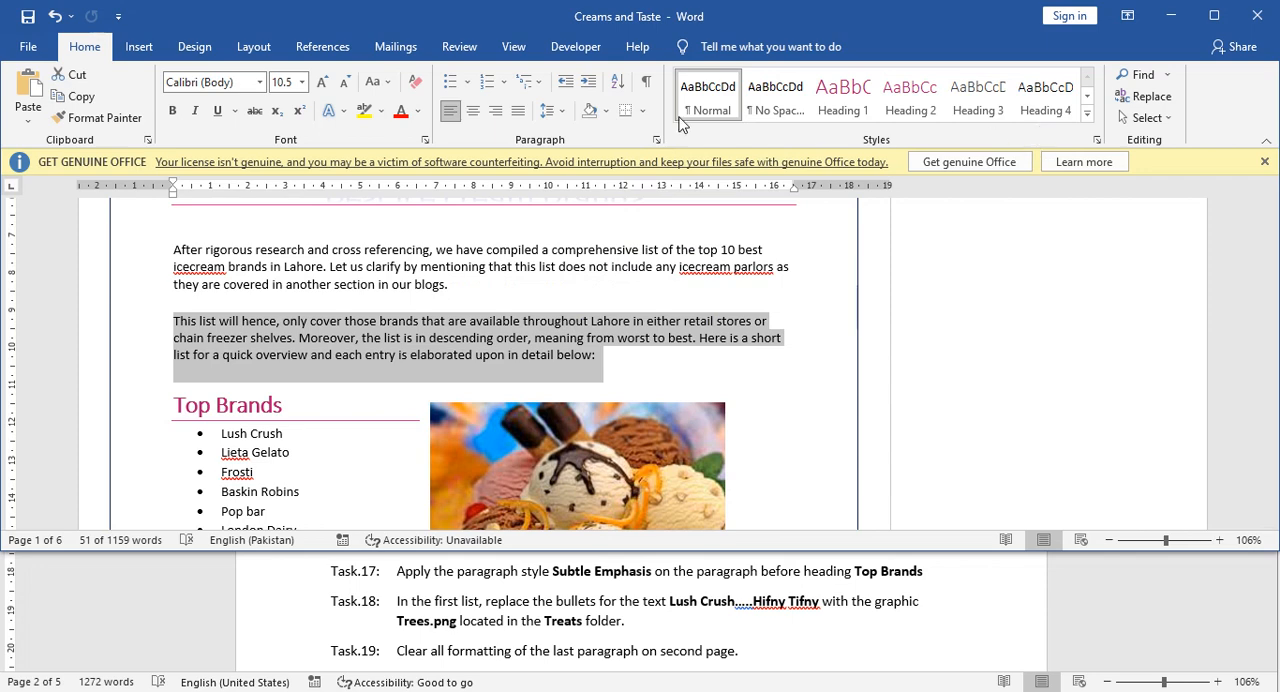
click(1088, 117)
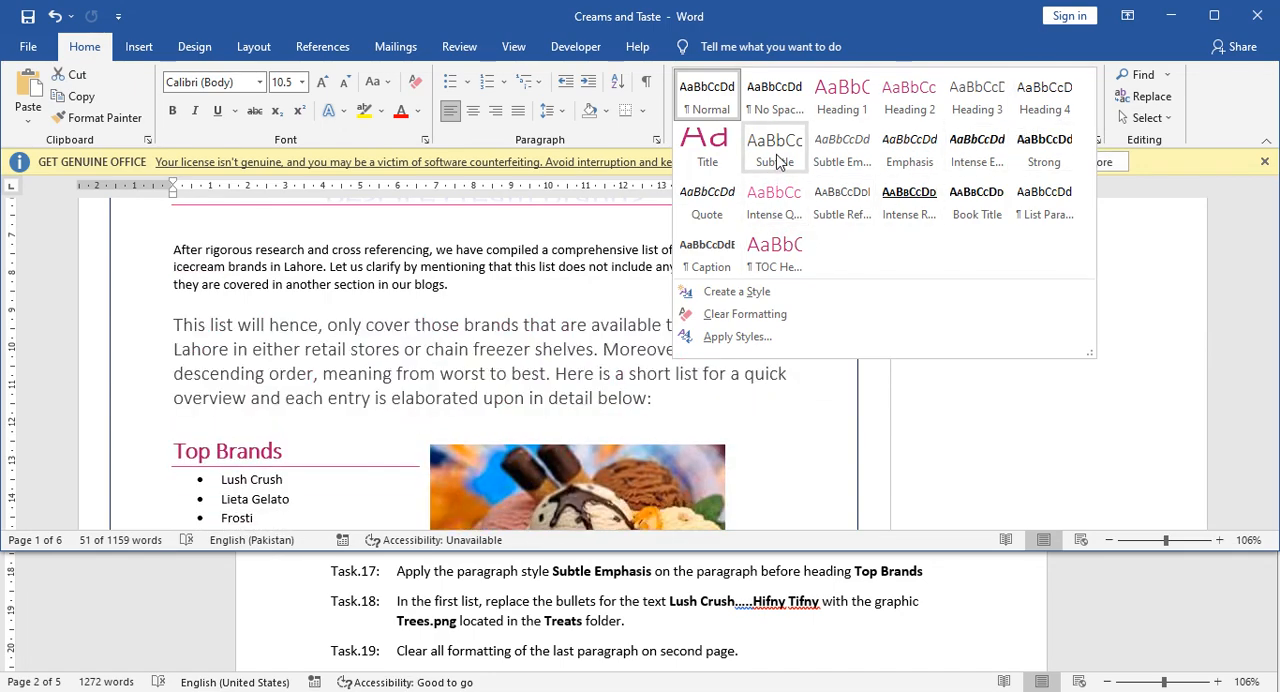
click(843, 150)
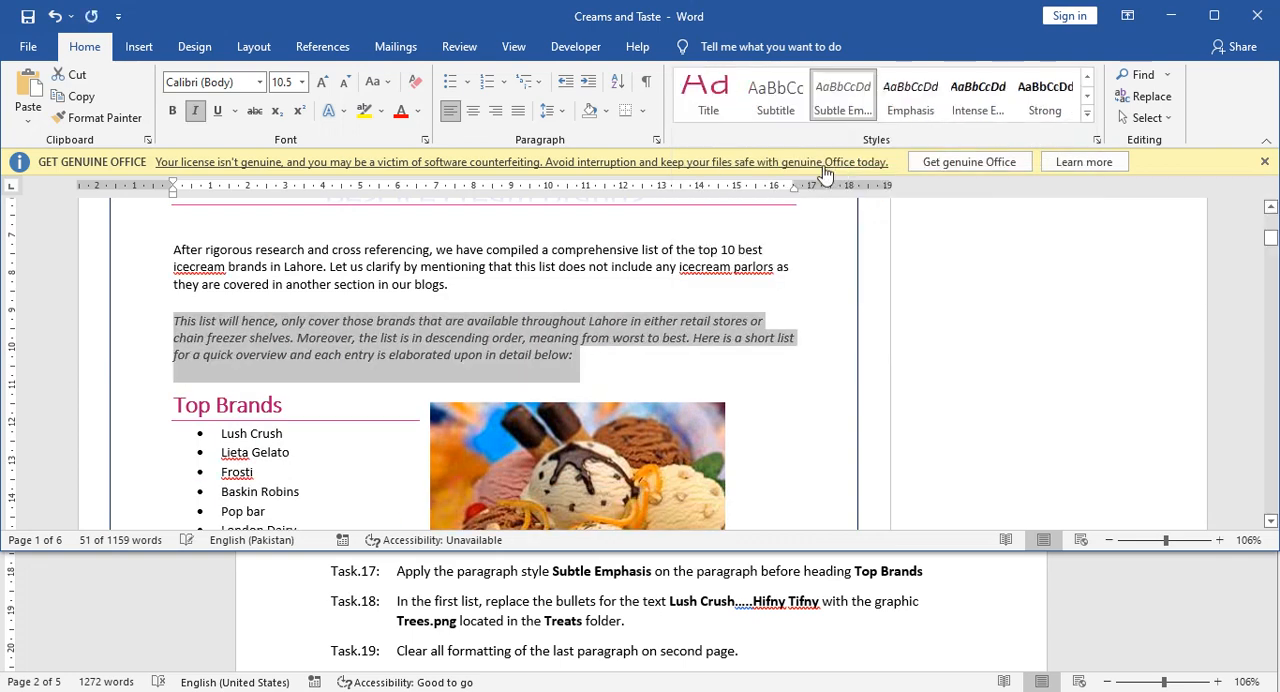
click(325, 335)
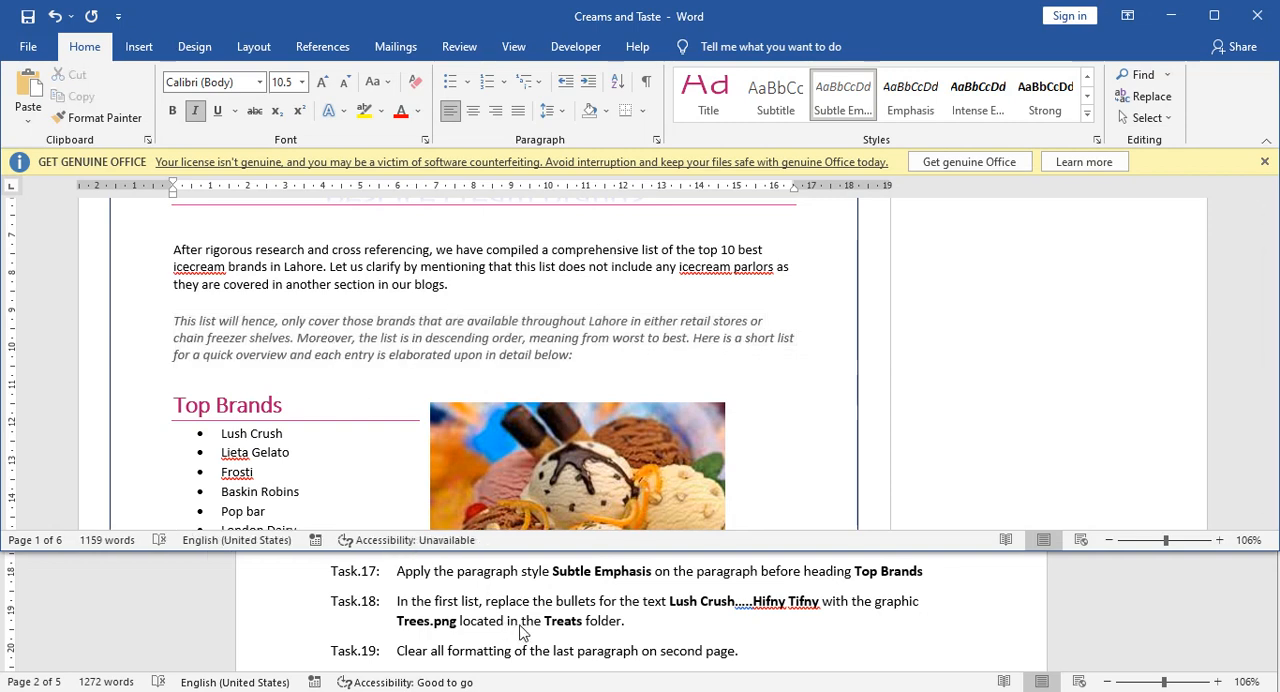
Check Task 18 in the Tasks document and locate the full bulleted list under Top Brands.
scroll(510, 625, down, 1)
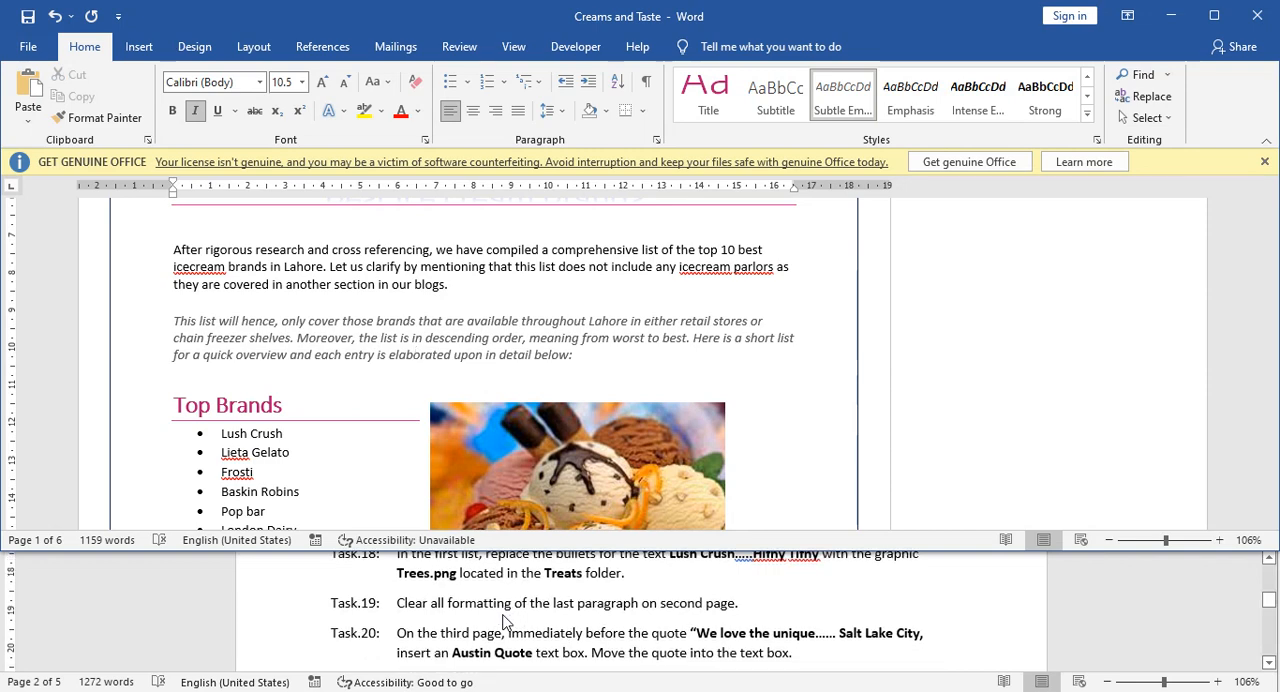
scroll(505, 622, up, 1)
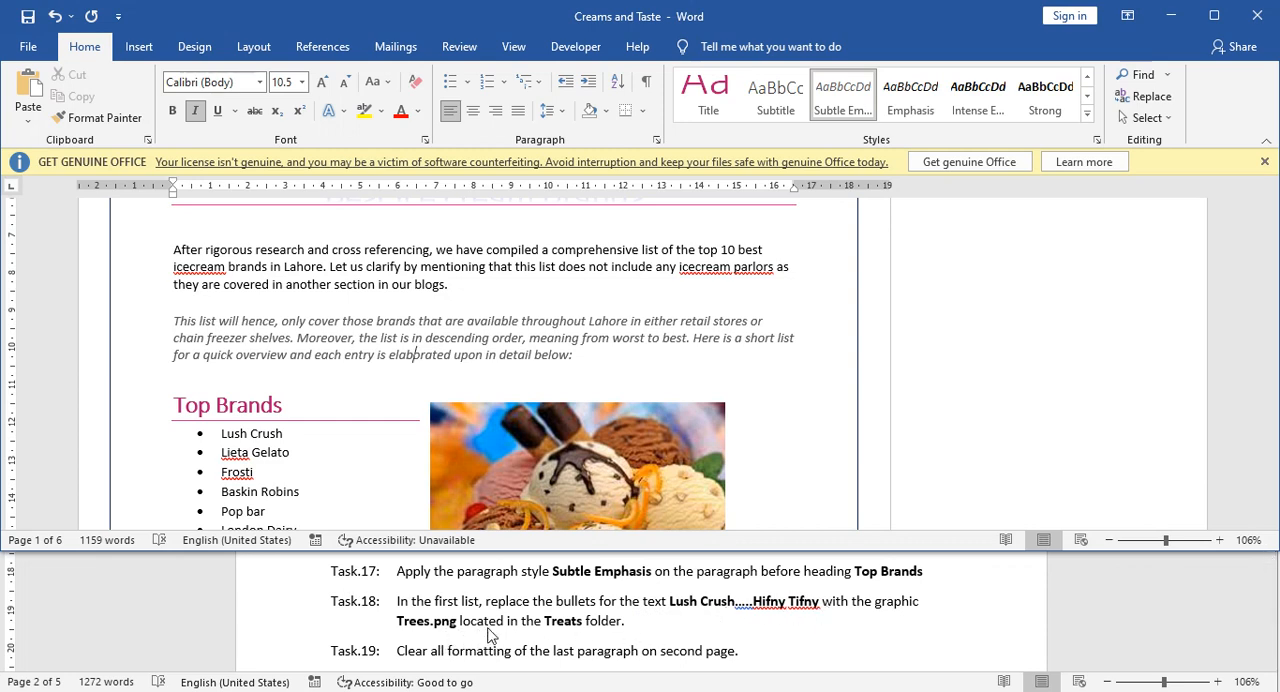
click(377, 390)
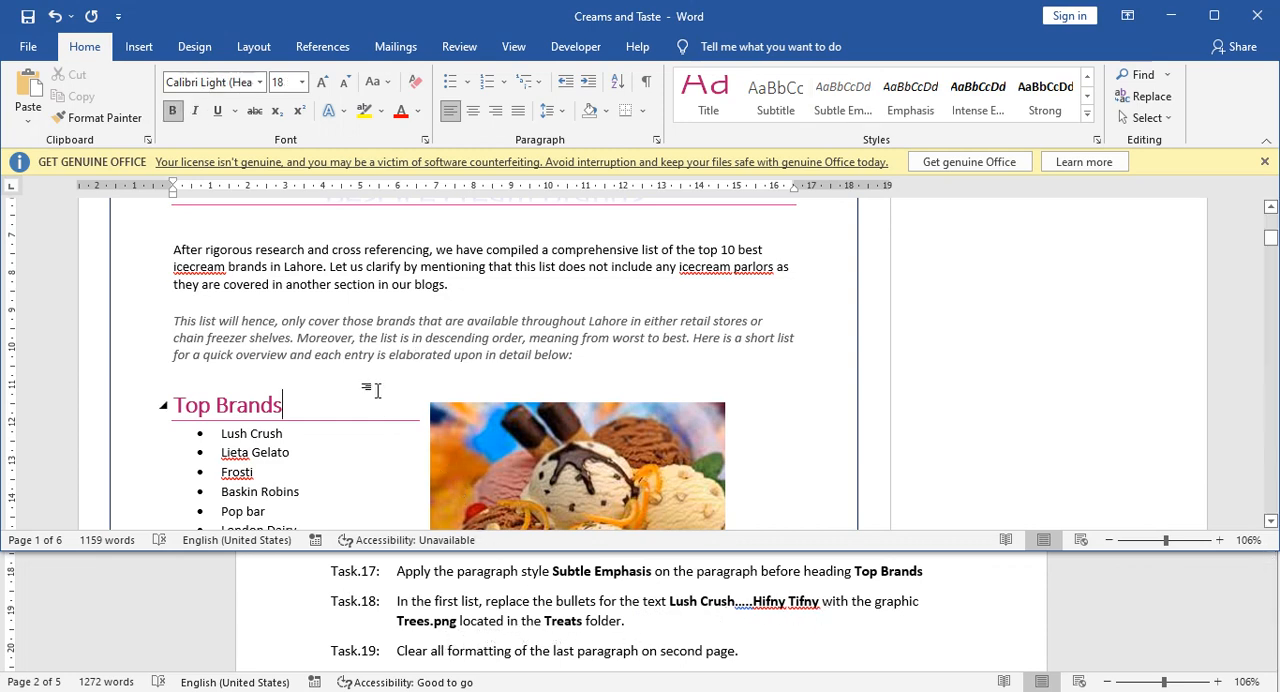
scroll(378, 392, up, 5)
scroll(381, 398, down, 5)
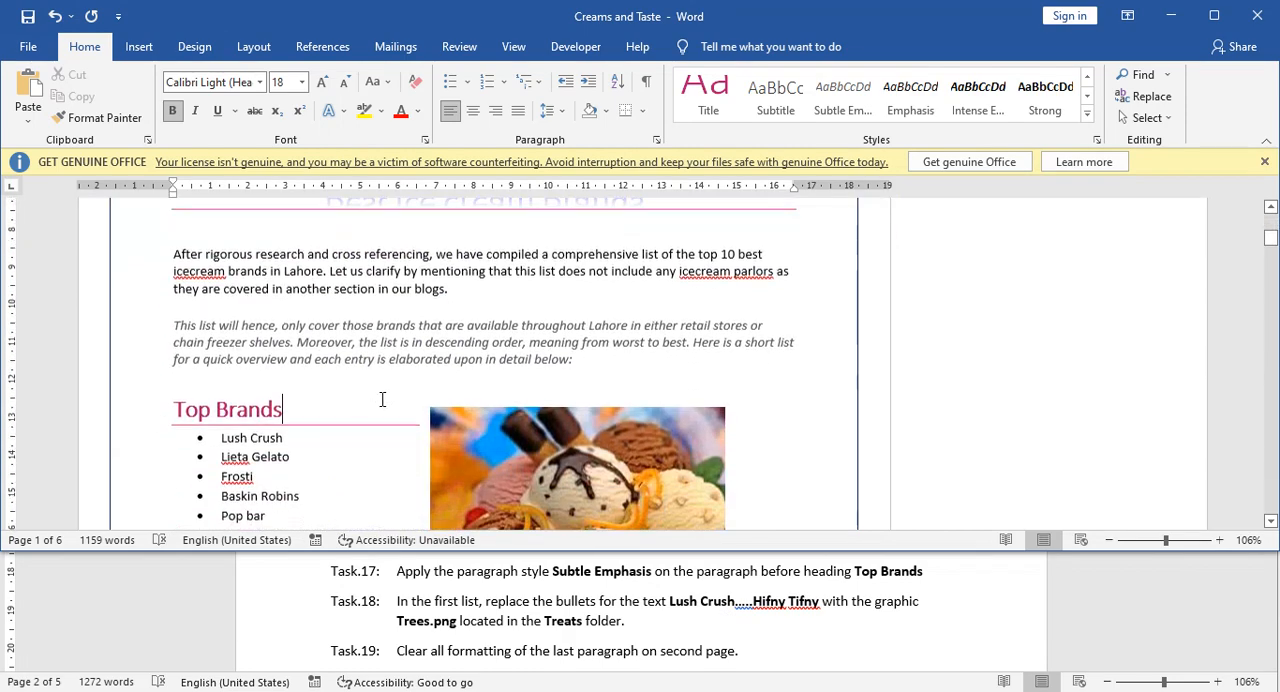
scroll(350, 385, down, 3)
scroll(276, 341, down, 1)
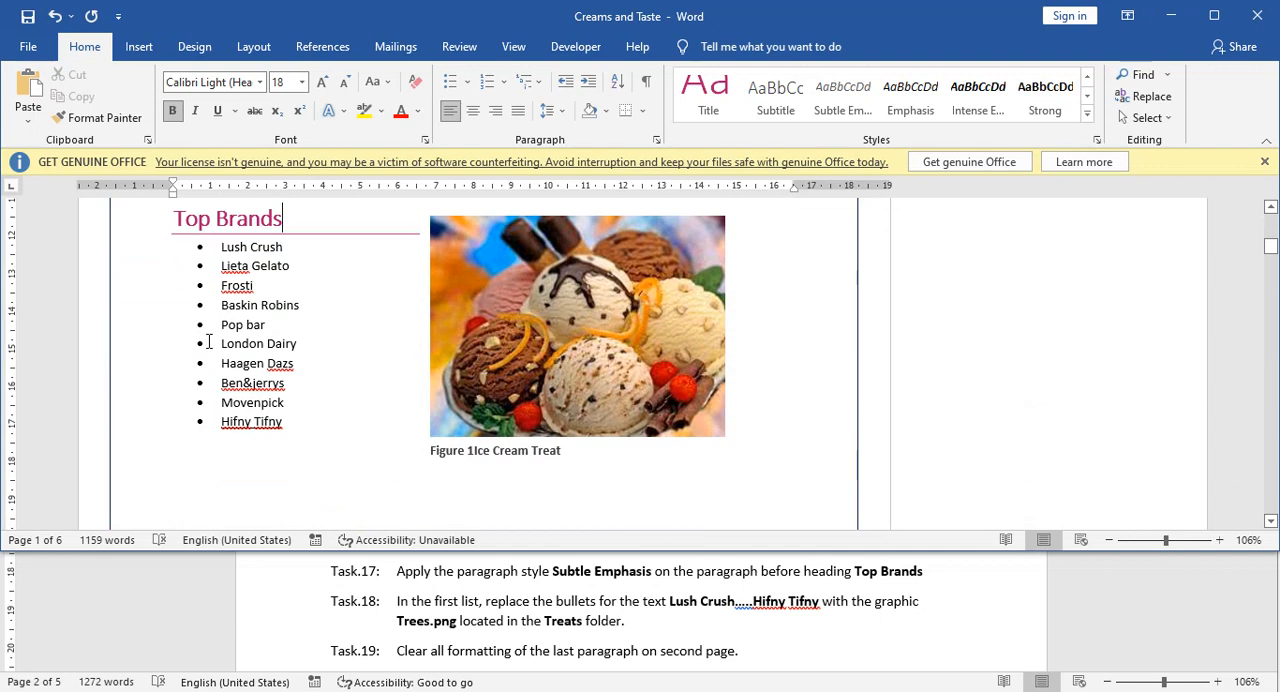
Replace the bullets of the Top Brands list from Lush Crush to Hifny Tifny with the picture Trees from the Treats folder.
drag(222, 248, 285, 248)
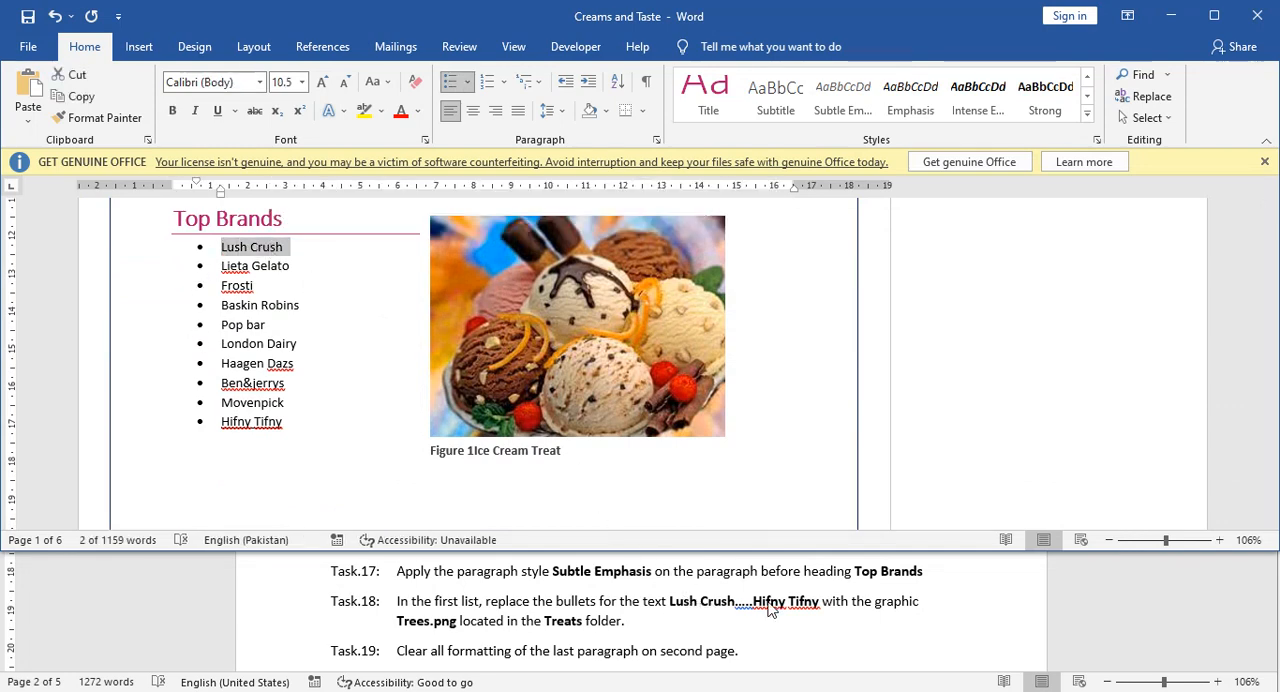
drag(222, 248, 288, 428)
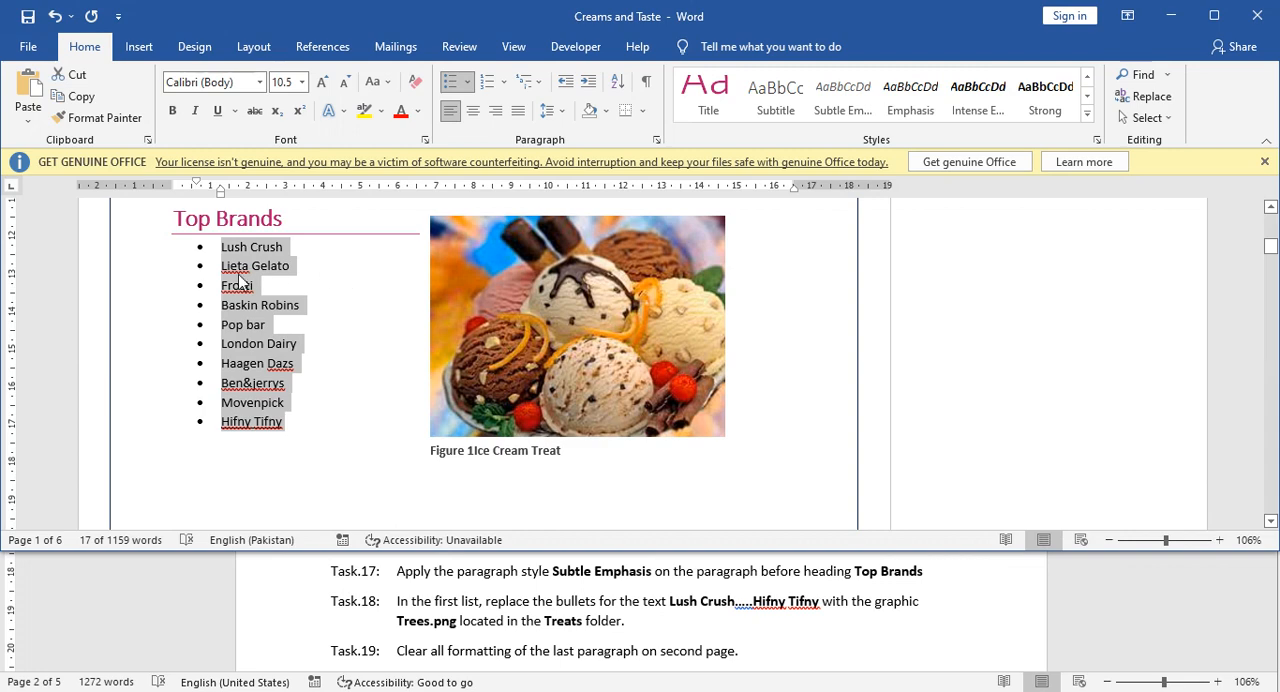
click(468, 83)
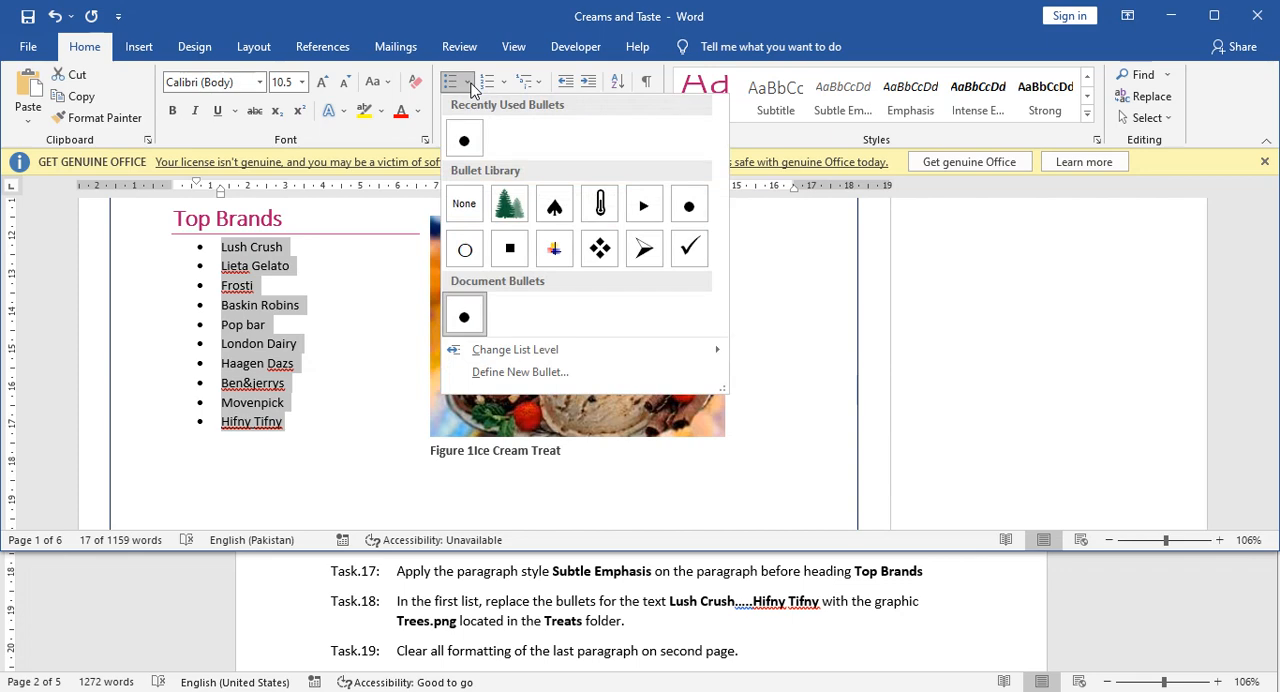
click(537, 373)
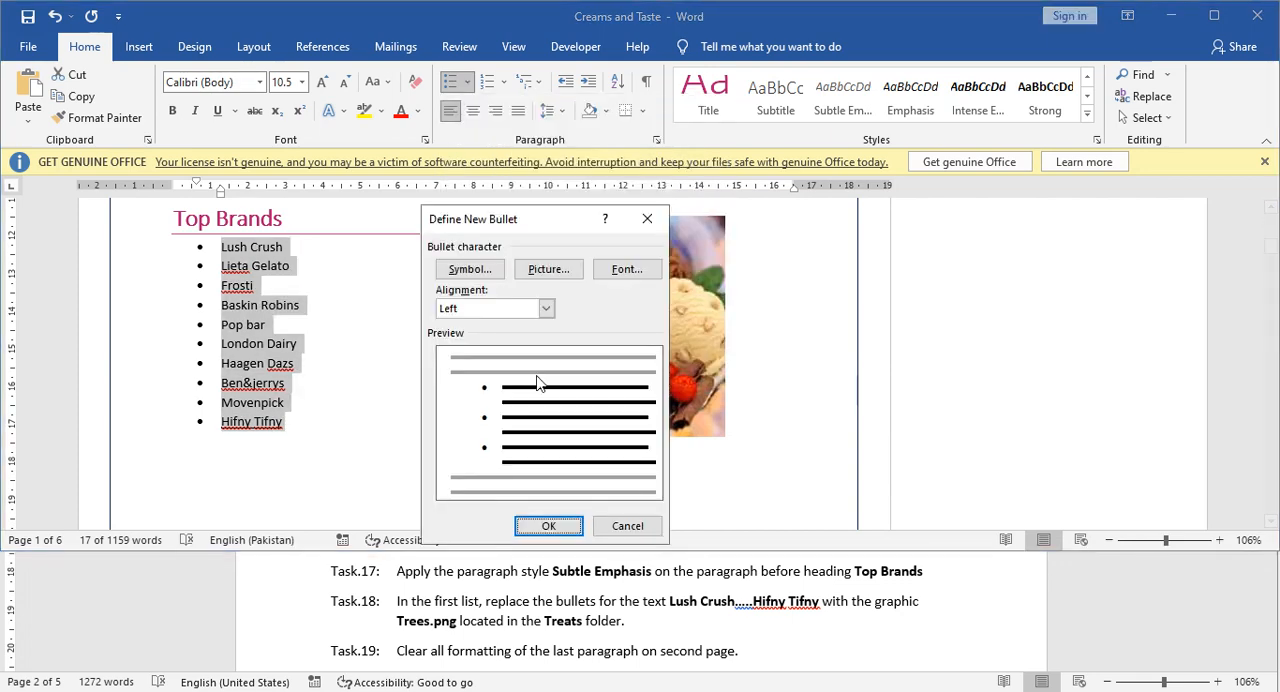
click(551, 273)
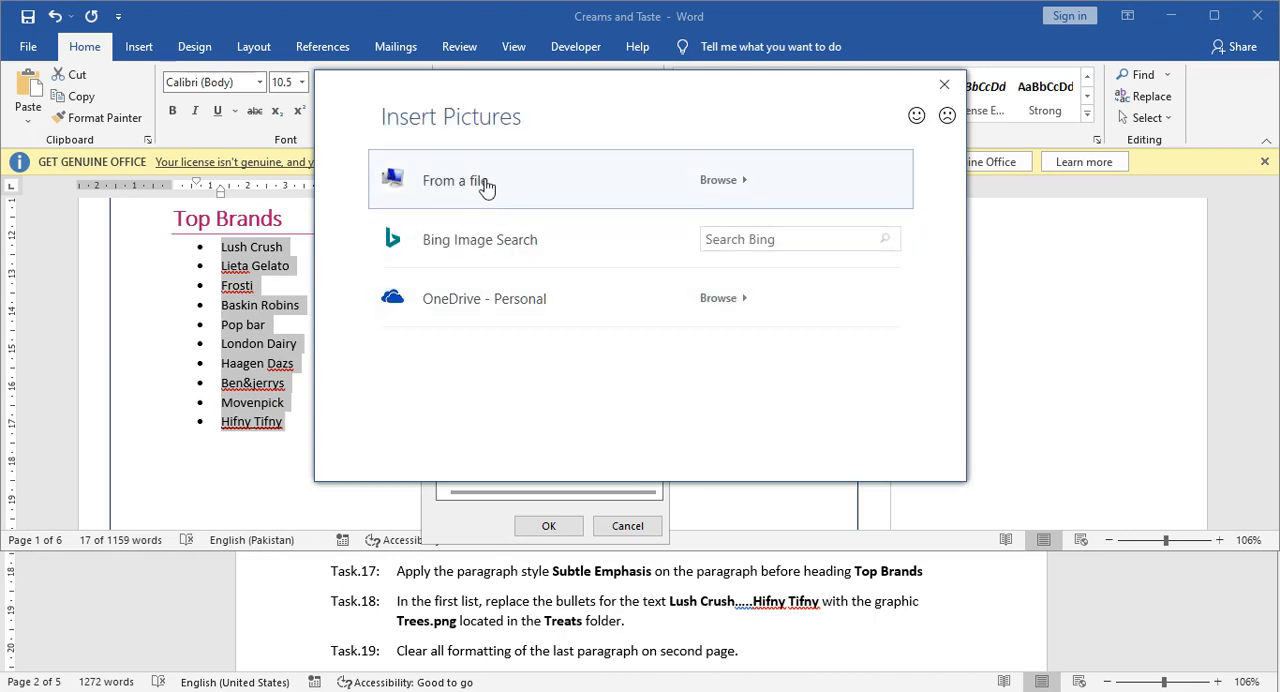
click(476, 186)
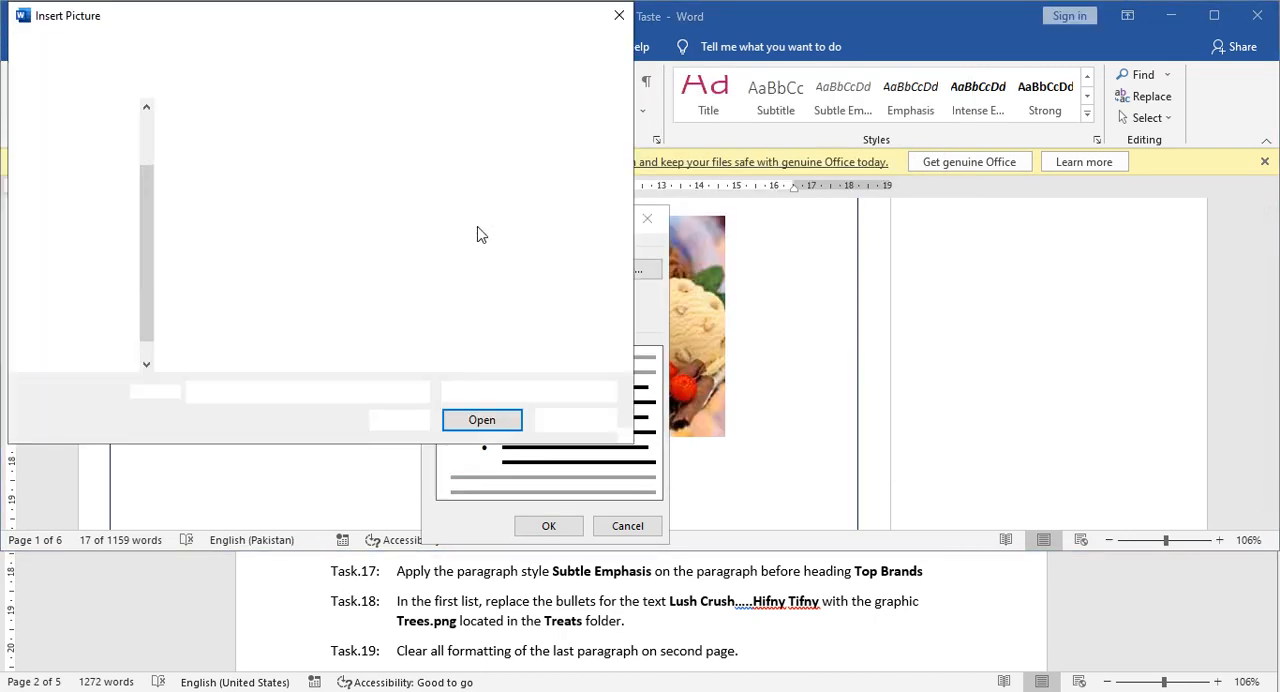
click(335, 170)
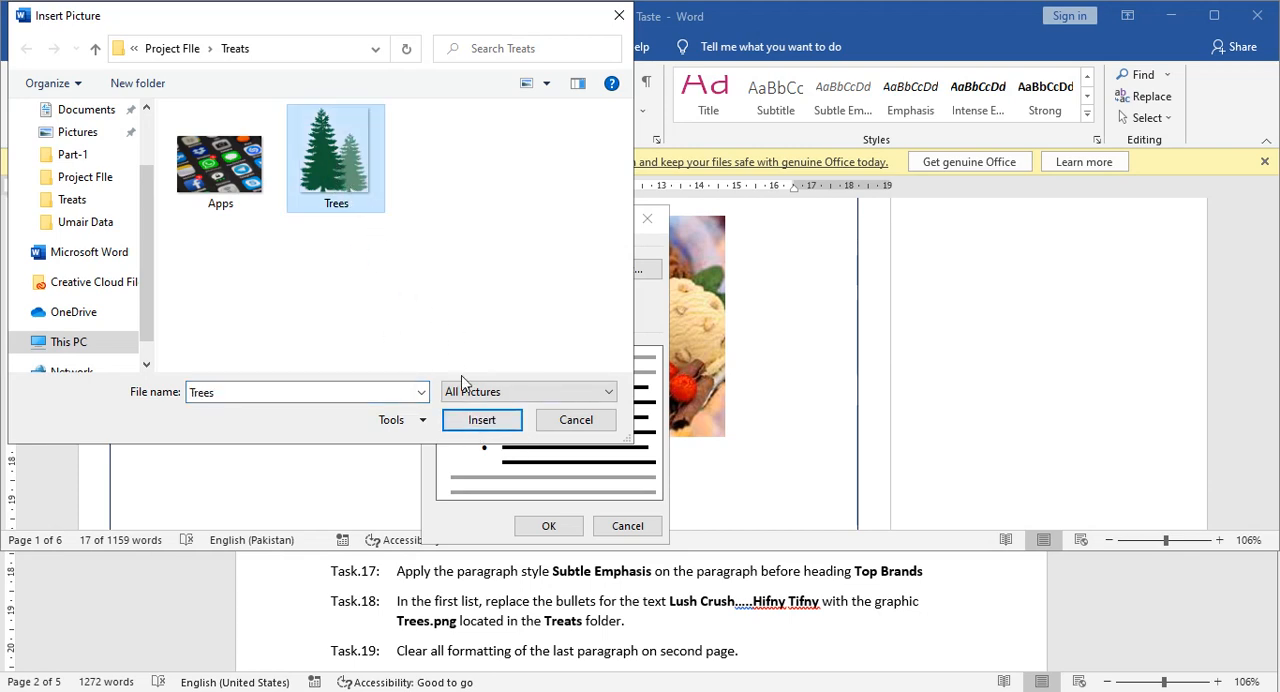
click(483, 419)
click(547, 526)
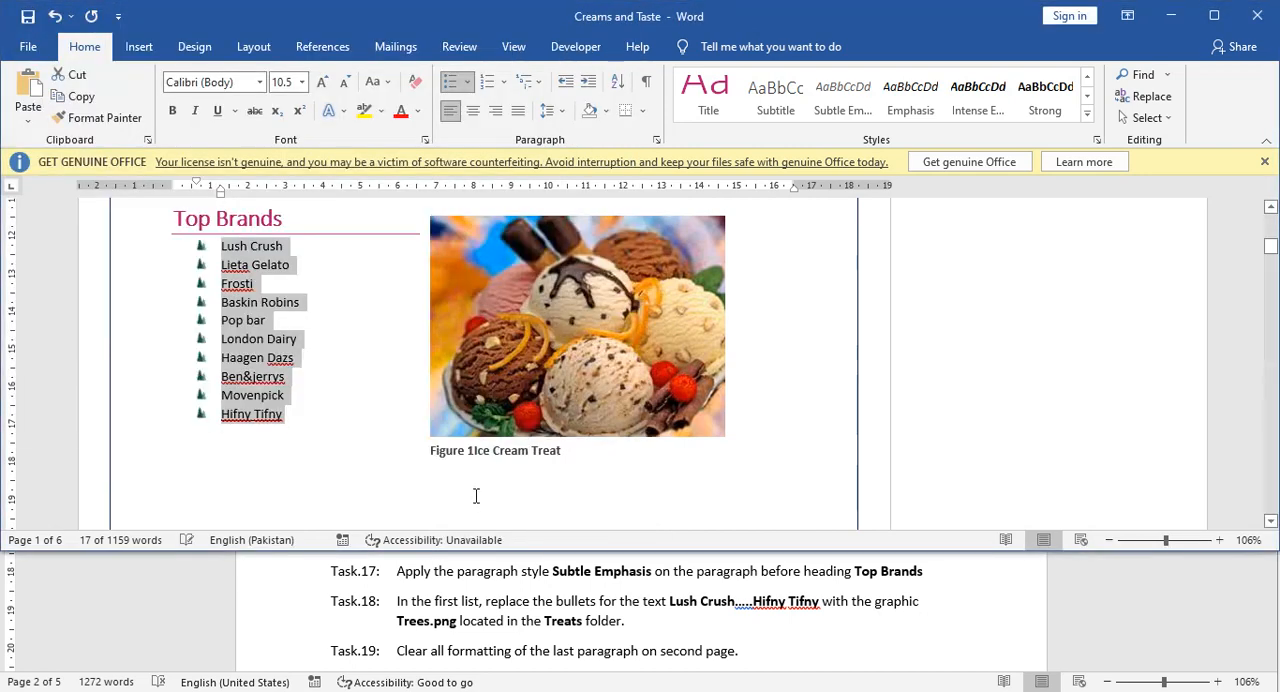
click(328, 365)
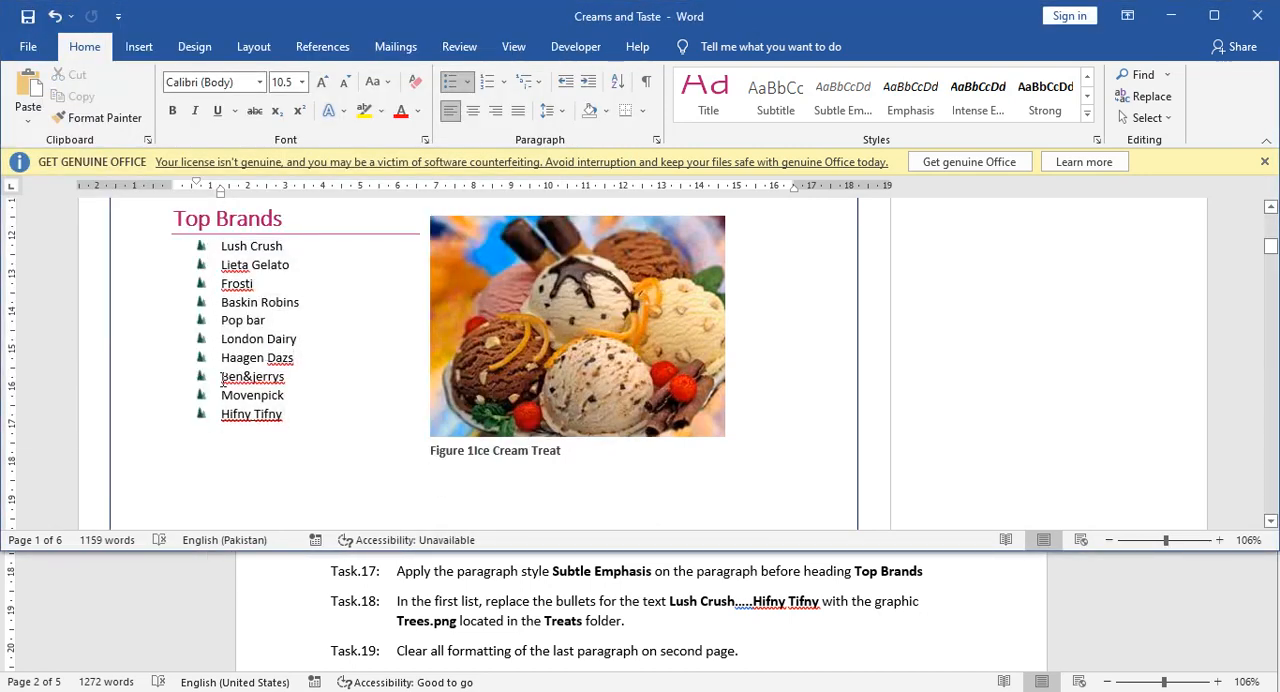
Check Task 19 in the Tasks document and return to the Creams and Taste document.
click(500, 633)
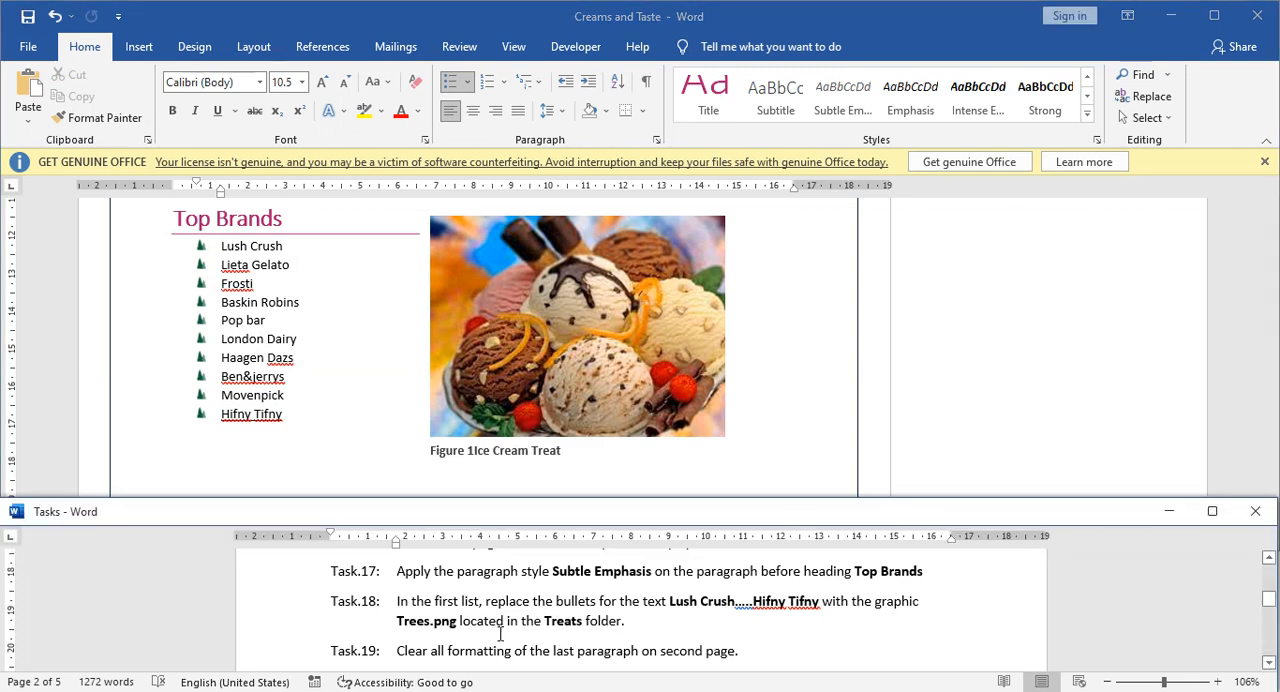
scroll(519, 633, down, 1)
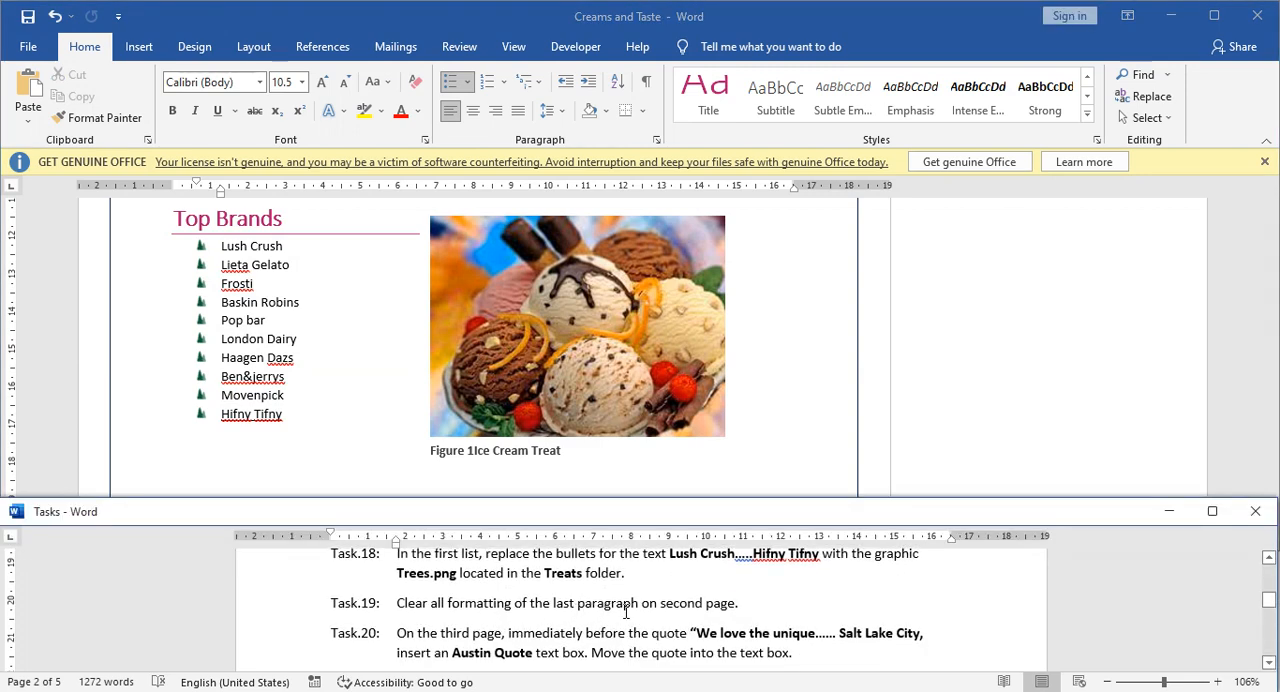
click(370, 437)
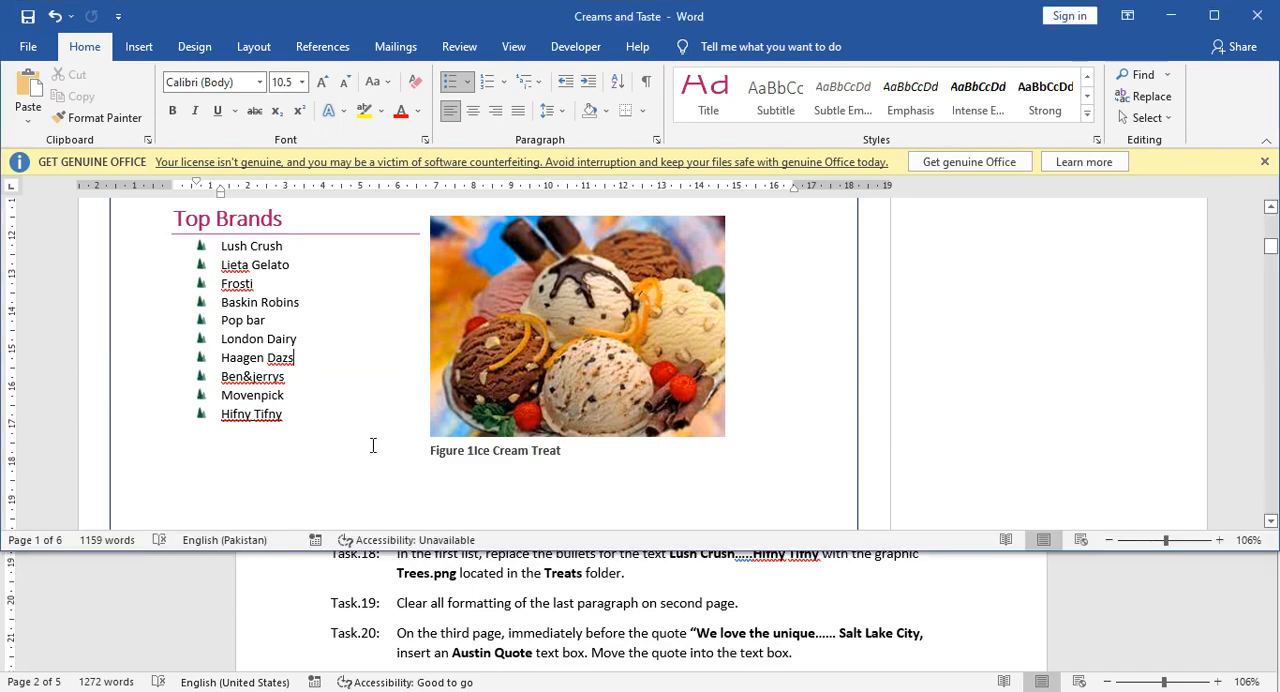
Clear all formatting from the last paragraph on the second page, beginning "We can say with certainty".
scroll(373, 445, up, 8)
scroll(362, 447, down, 20)
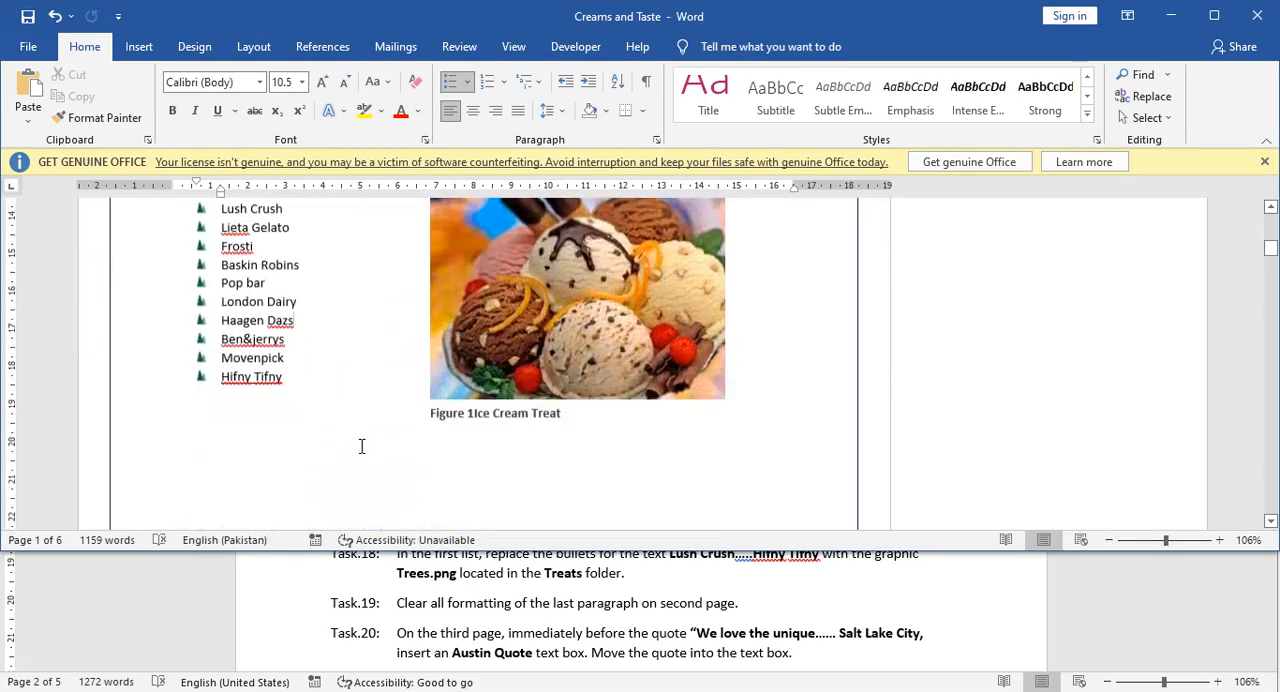
scroll(360, 448, down, 3)
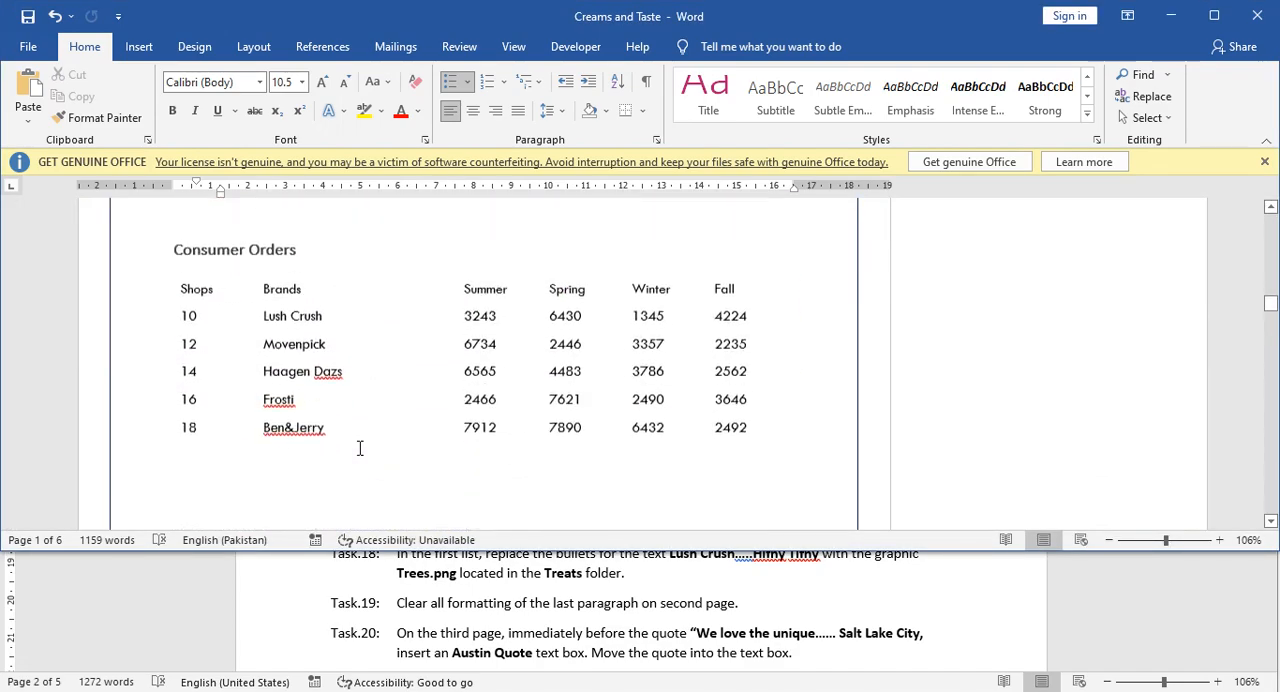
scroll(360, 448, up, 6)
click(352, 414)
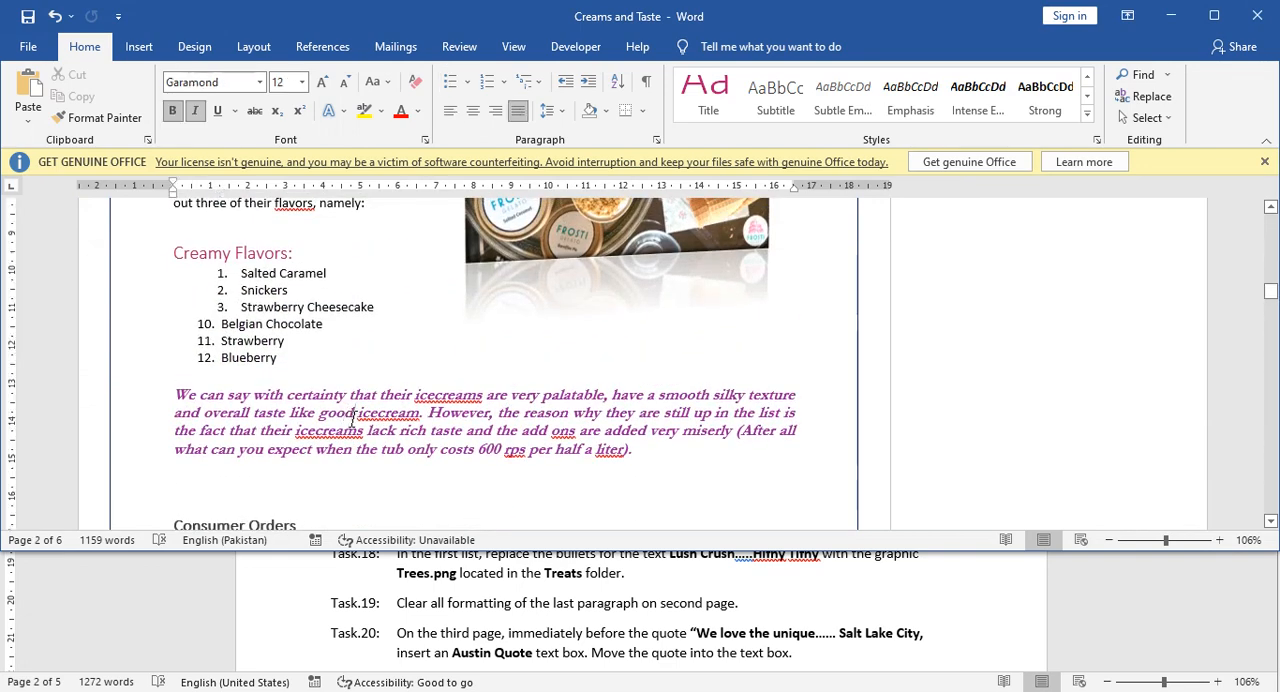
triple_click(352, 417)
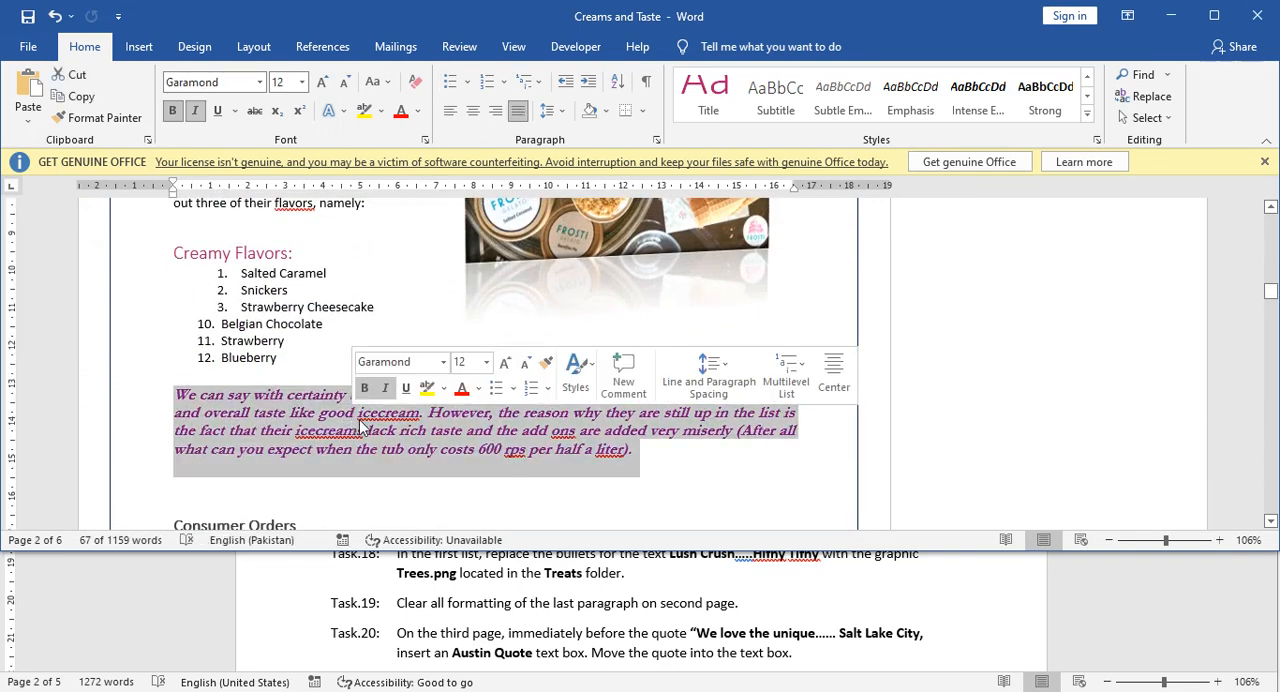
click(417, 88)
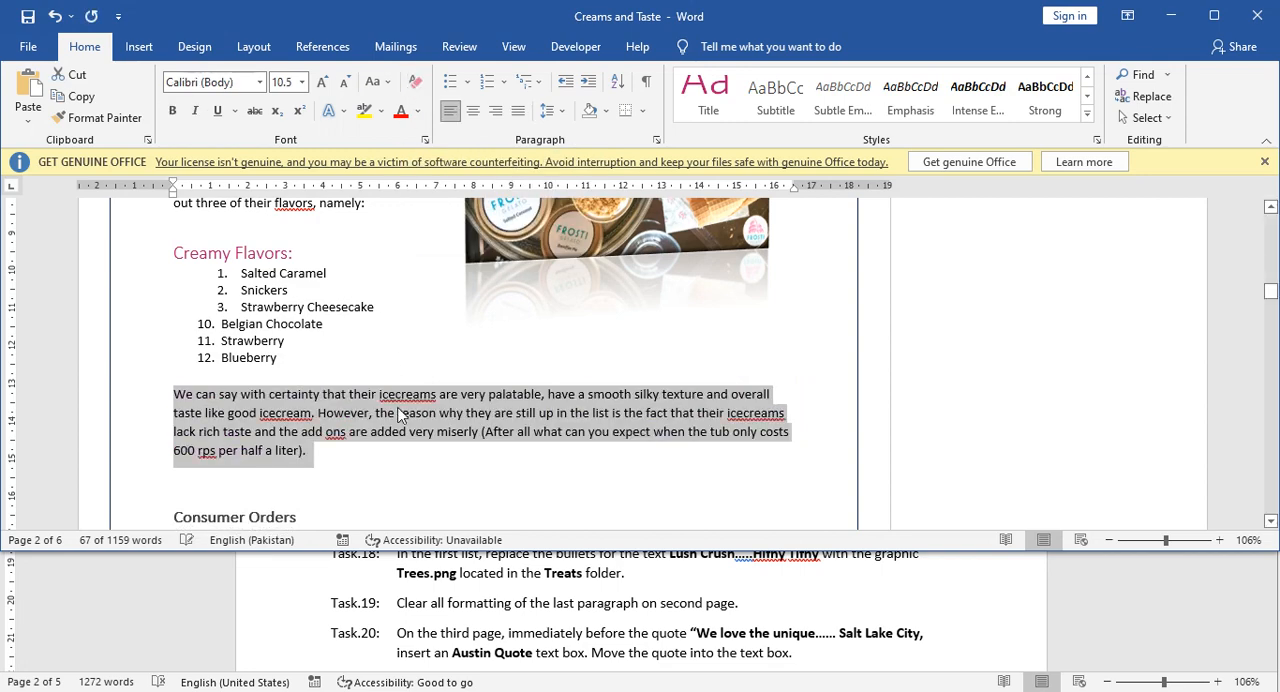
click(397, 413)
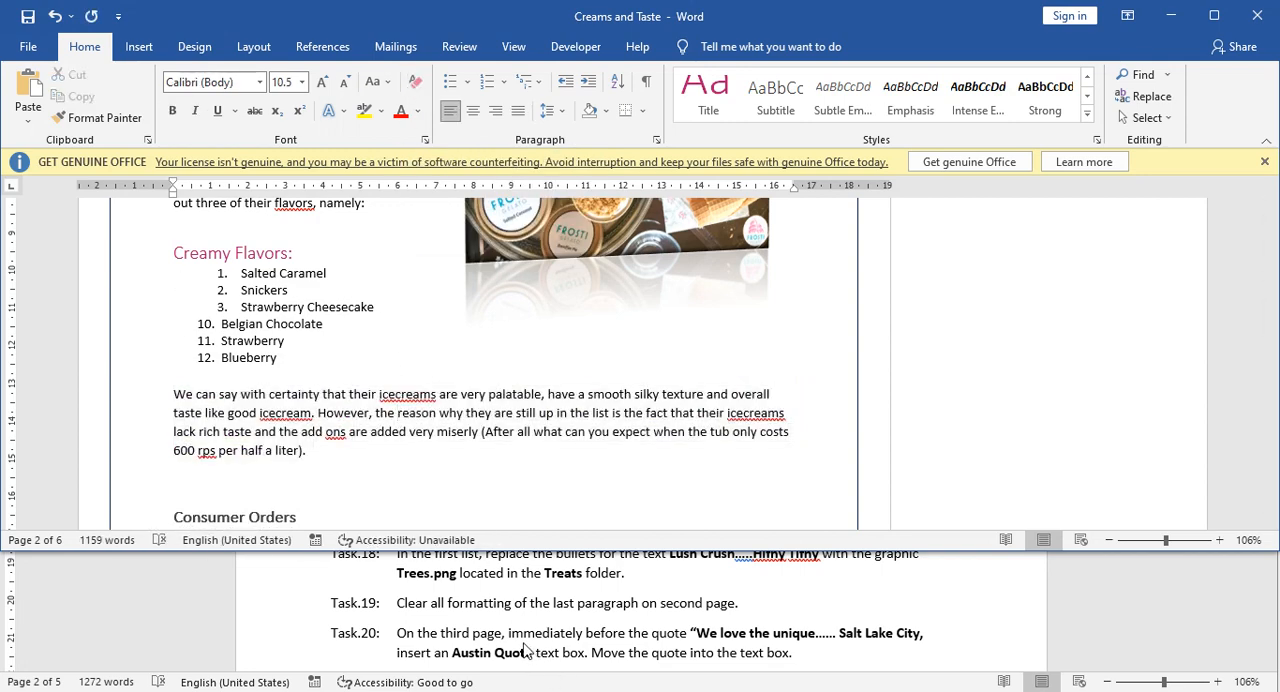
Check Task 20 in the Tasks document and locate the "We love the unique" quote on the third page of Creams and Taste.
scroll(513, 621, down, 1)
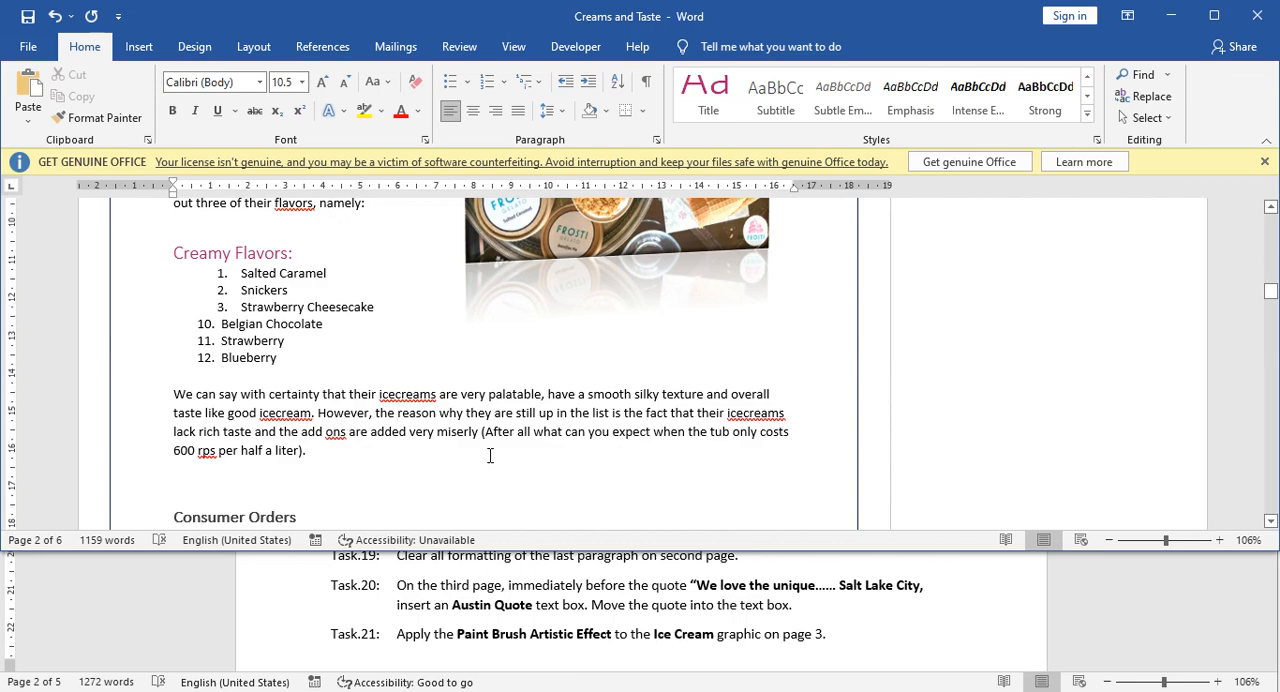
scroll(489, 457, down, 10)
scroll(492, 457, down, 3)
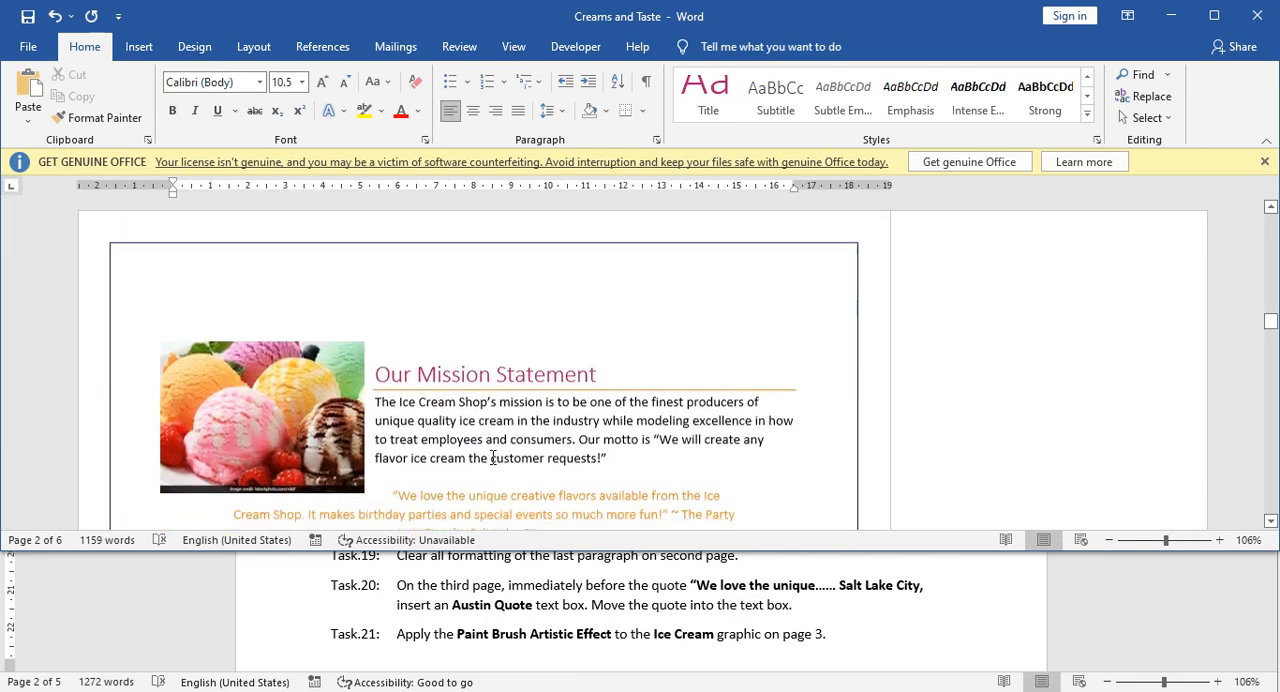
click(463, 405)
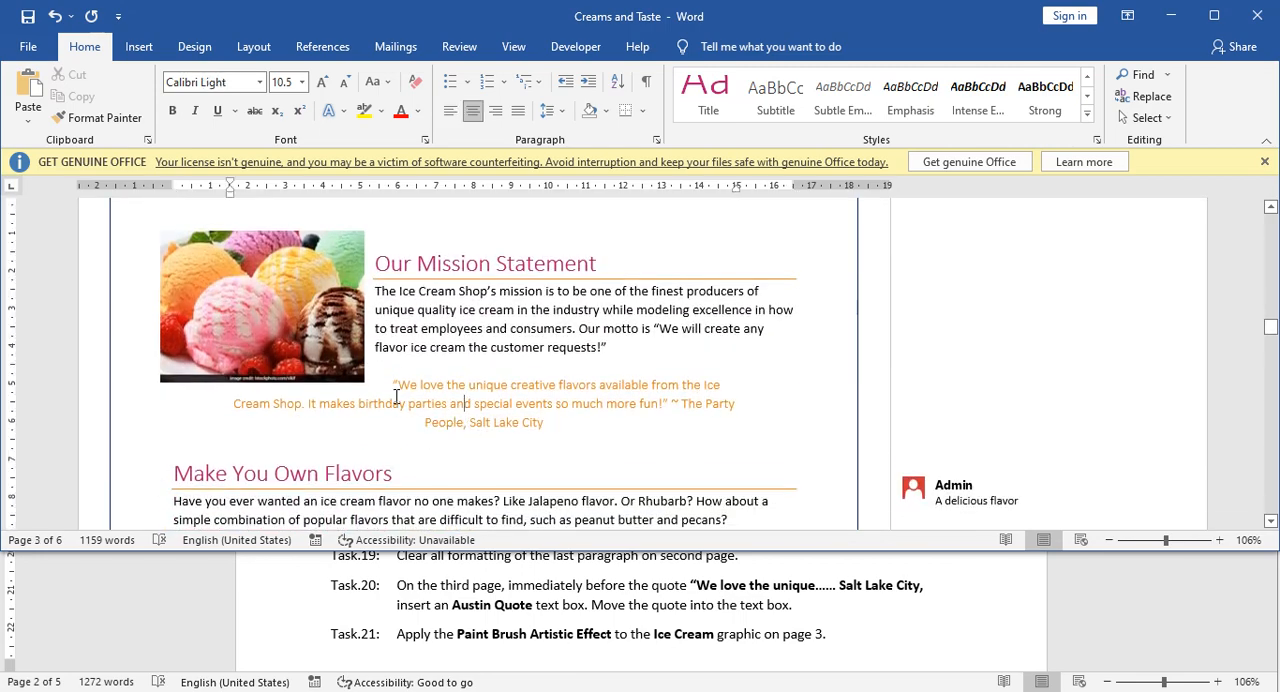
scroll(407, 408, down, 1)
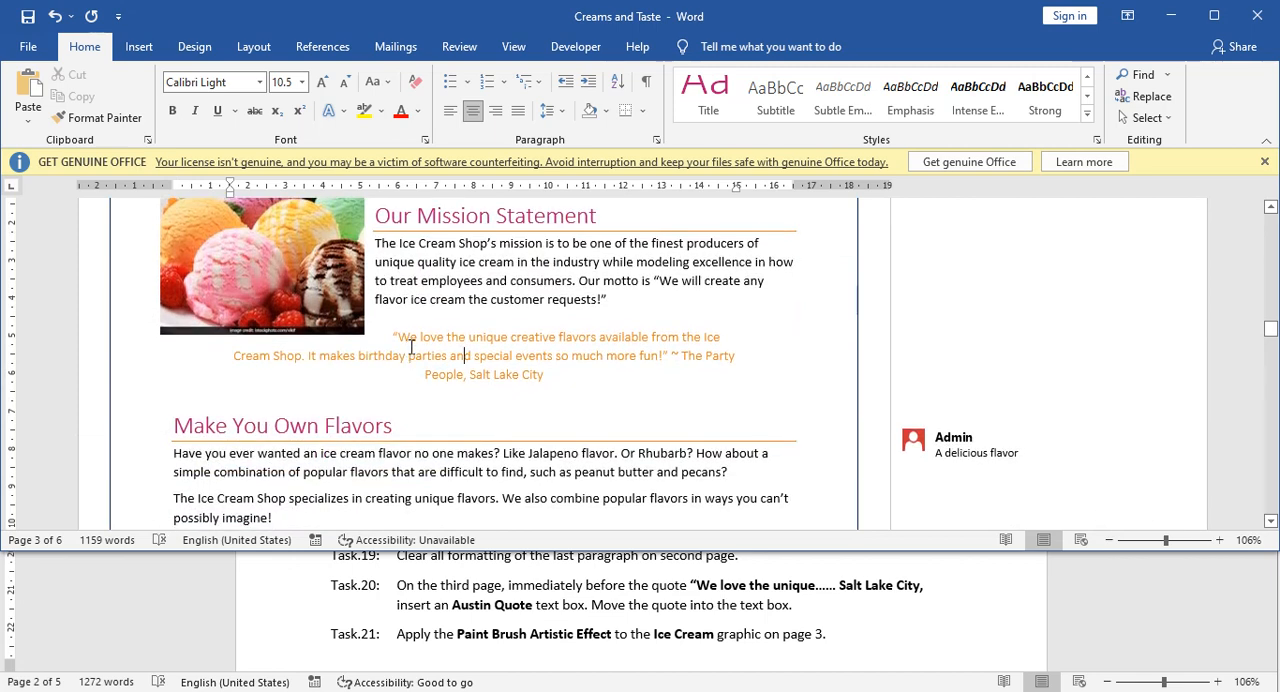
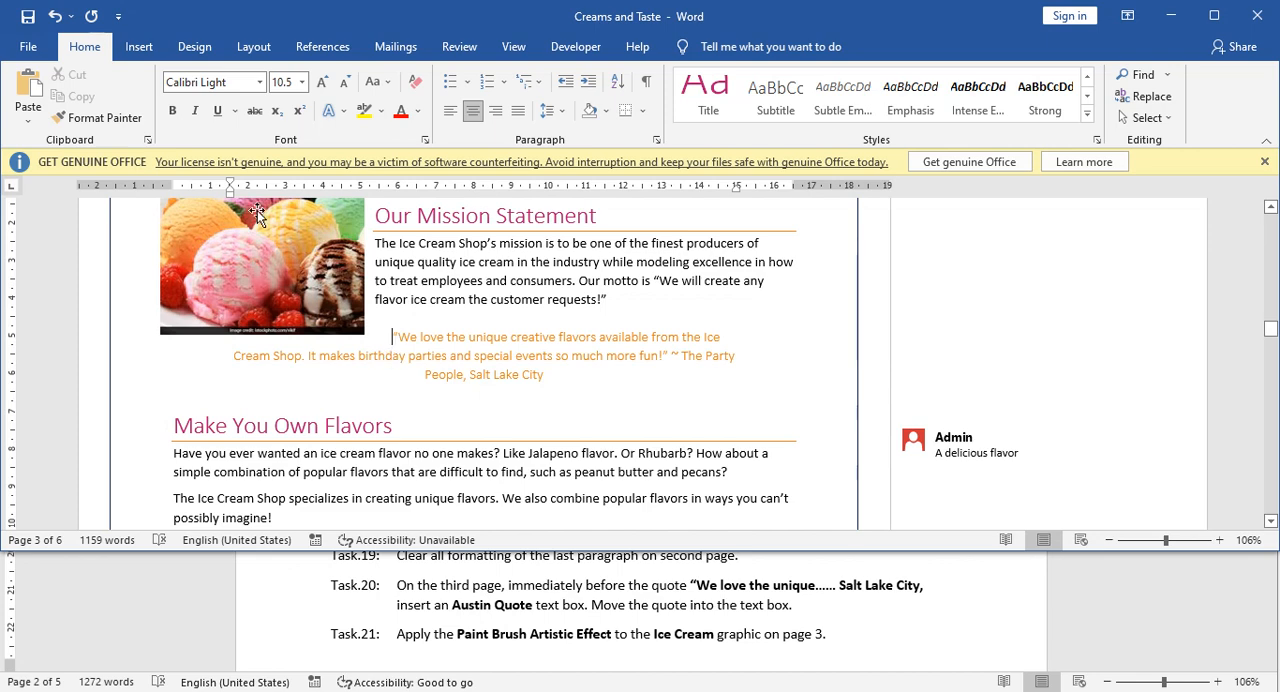
Insert an Austin Quote text box immediately before the "We love the unique" quote on the third page.
click(139, 47)
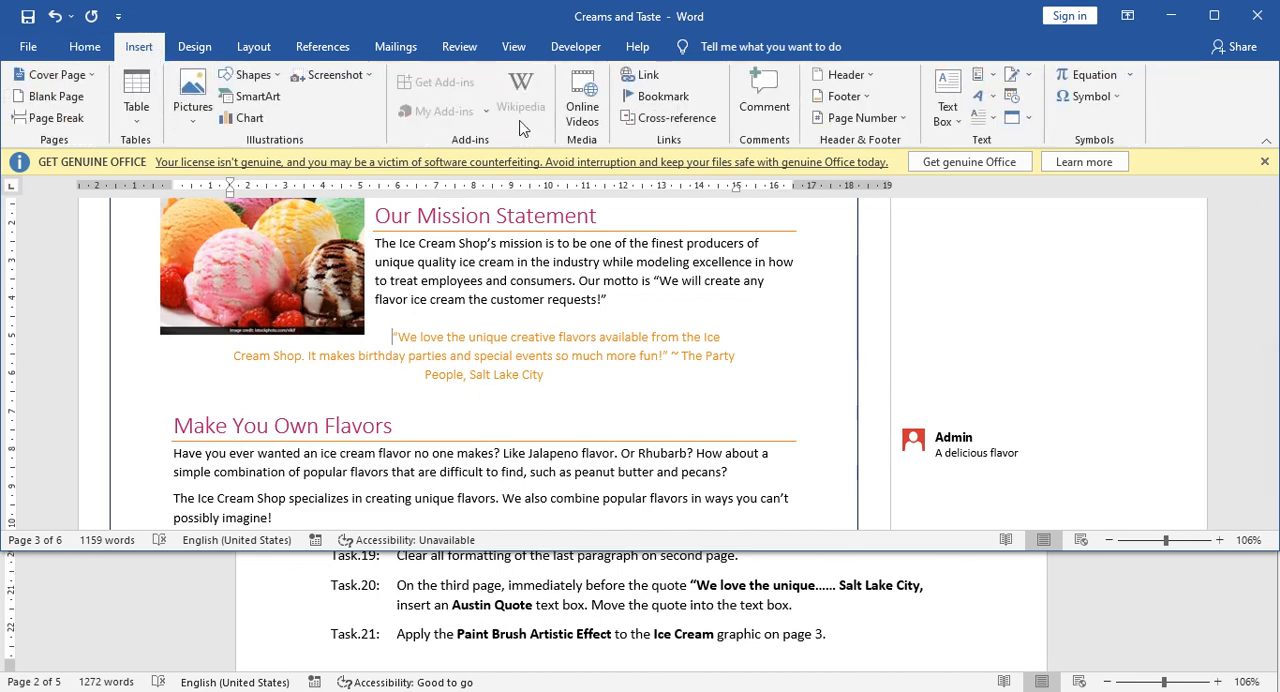
click(958, 124)
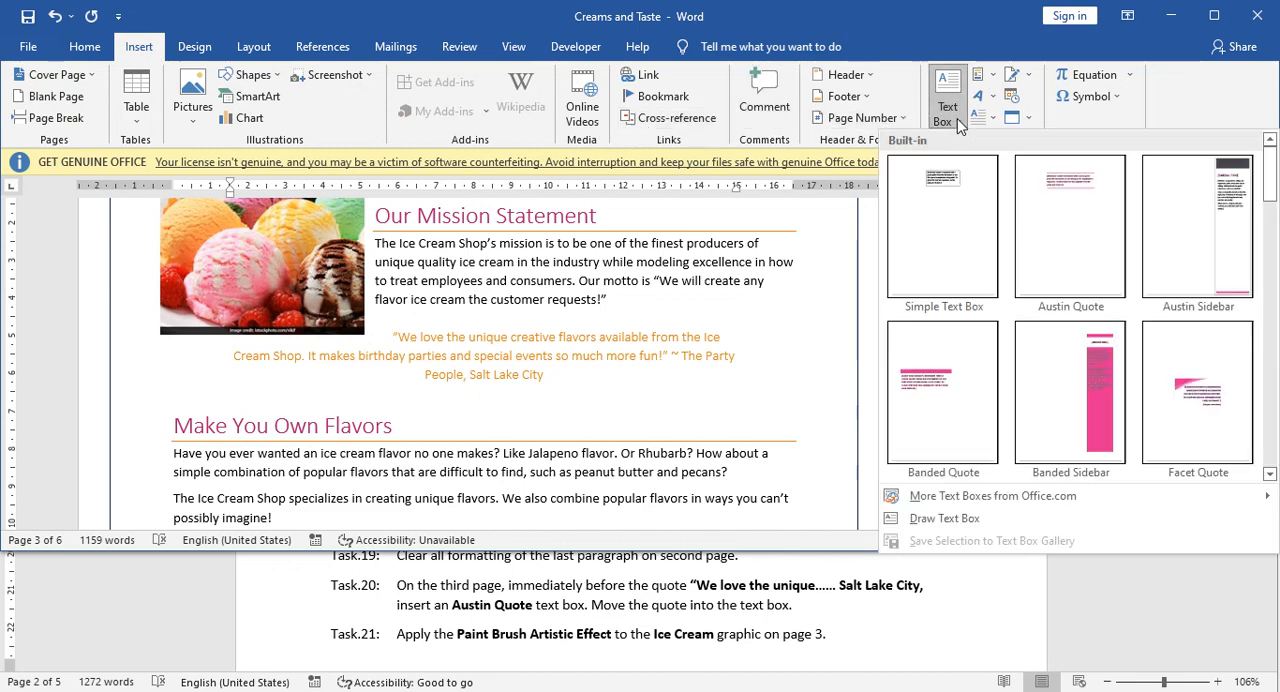
click(1046, 284)
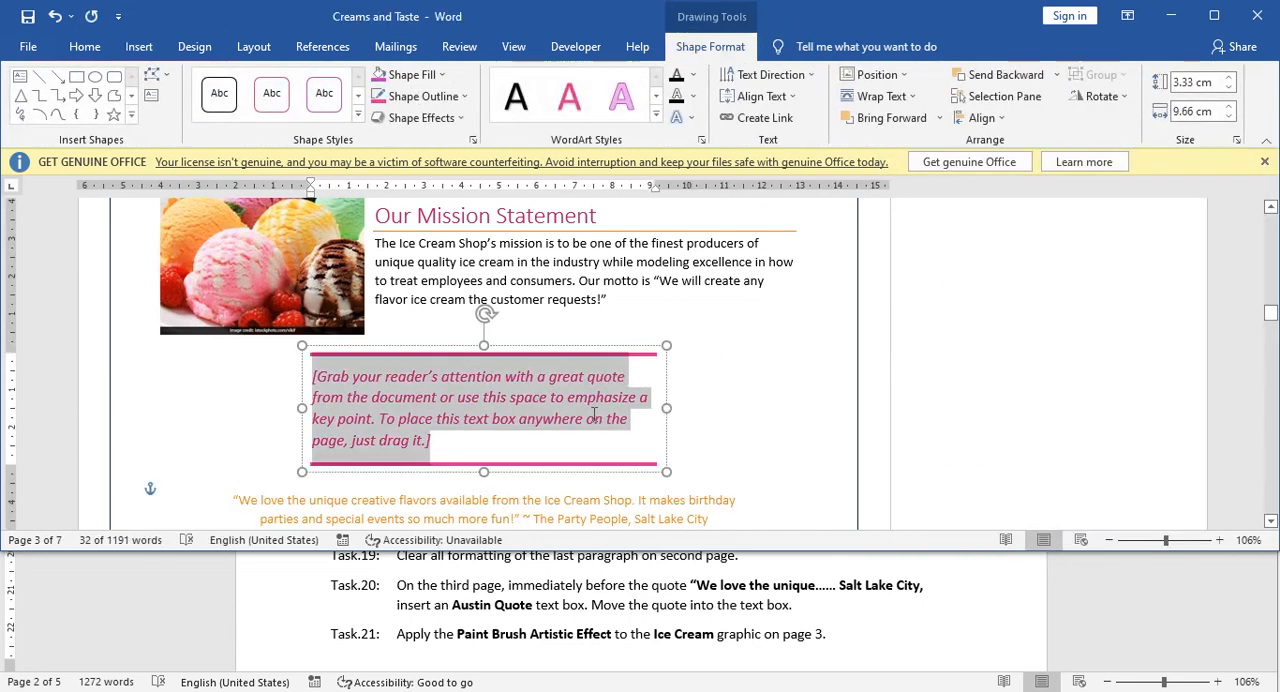
Try to move the "We love the unique" quote, without its opening quotation mark, into the Austin Quote text box, keeping source formatting.
scroll(593, 416, down, 3)
click(359, 376)
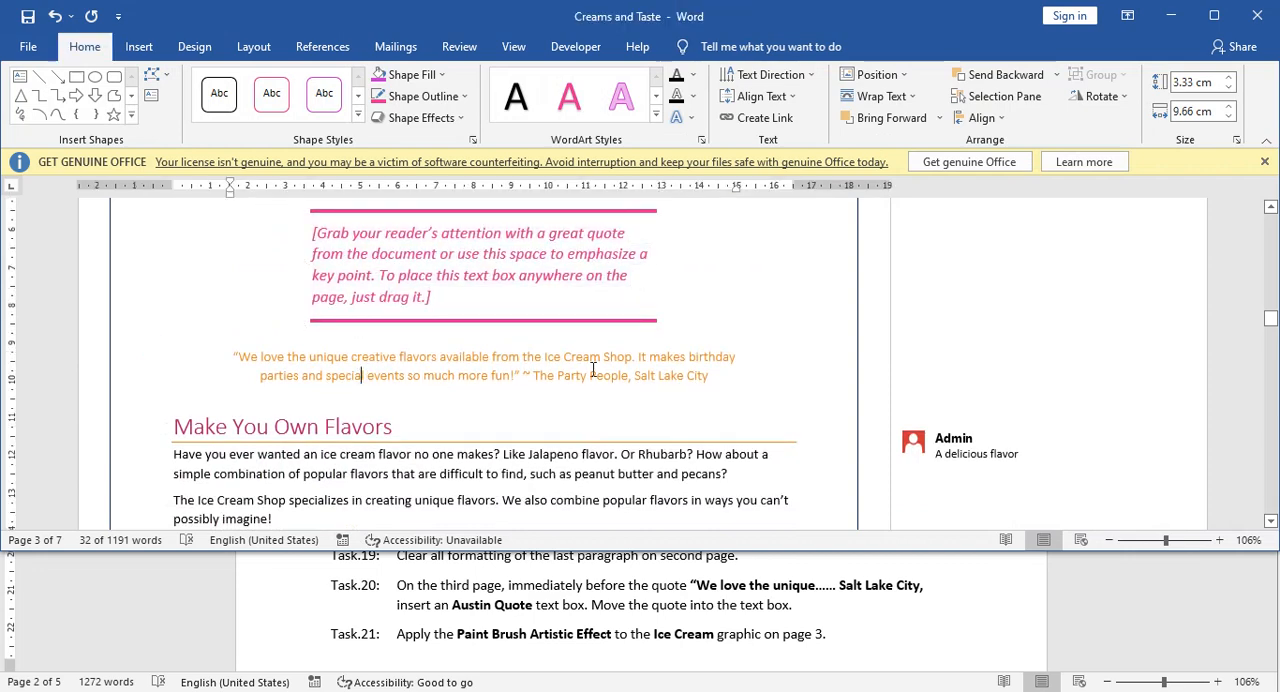
drag(711, 376, 241, 354)
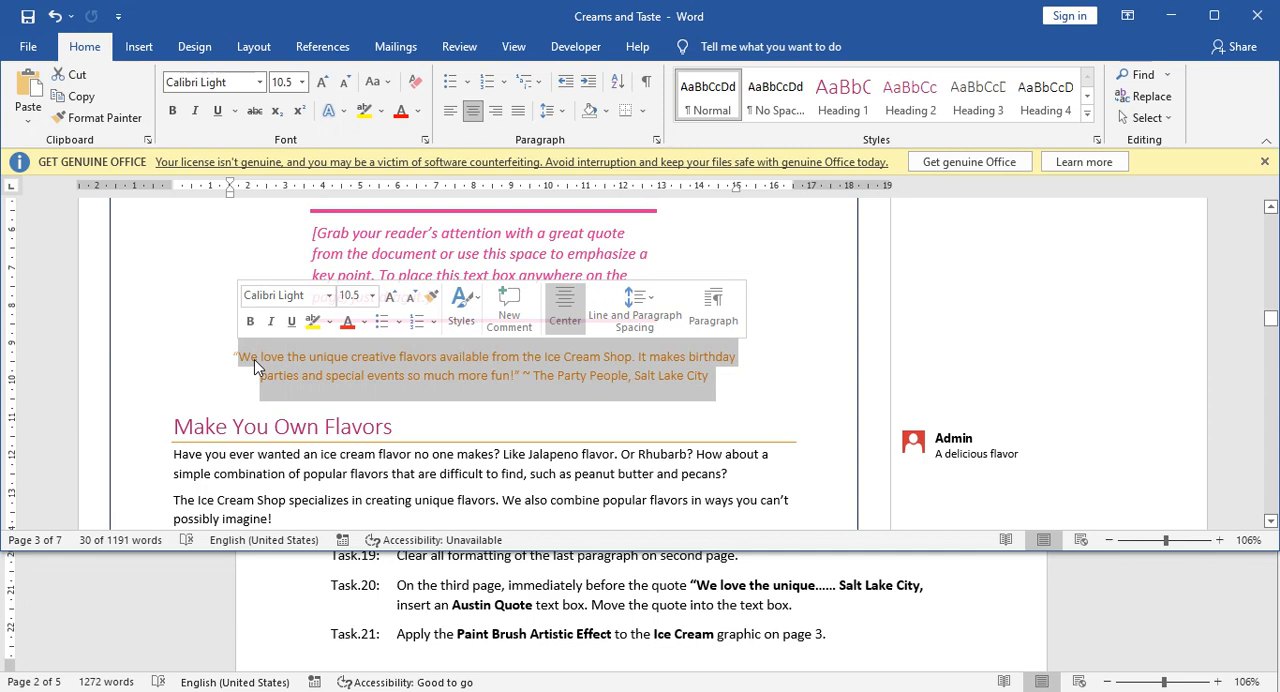
key(shift+Left)
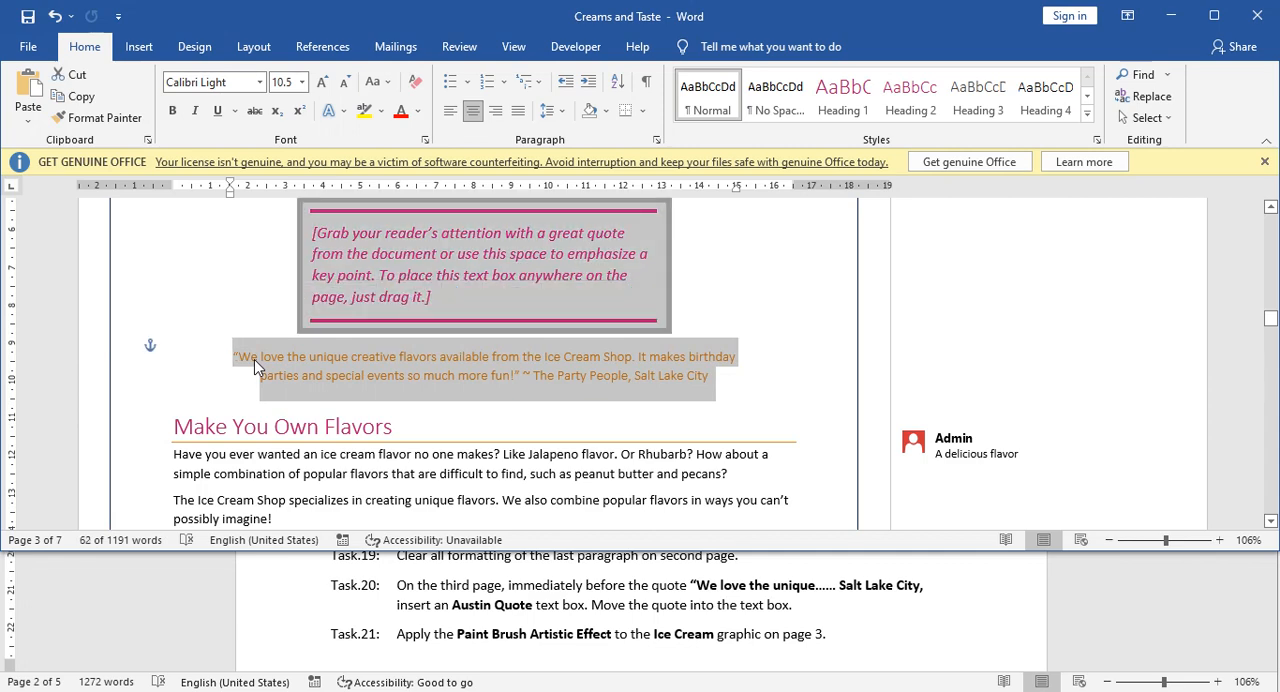
key(shift+Right)
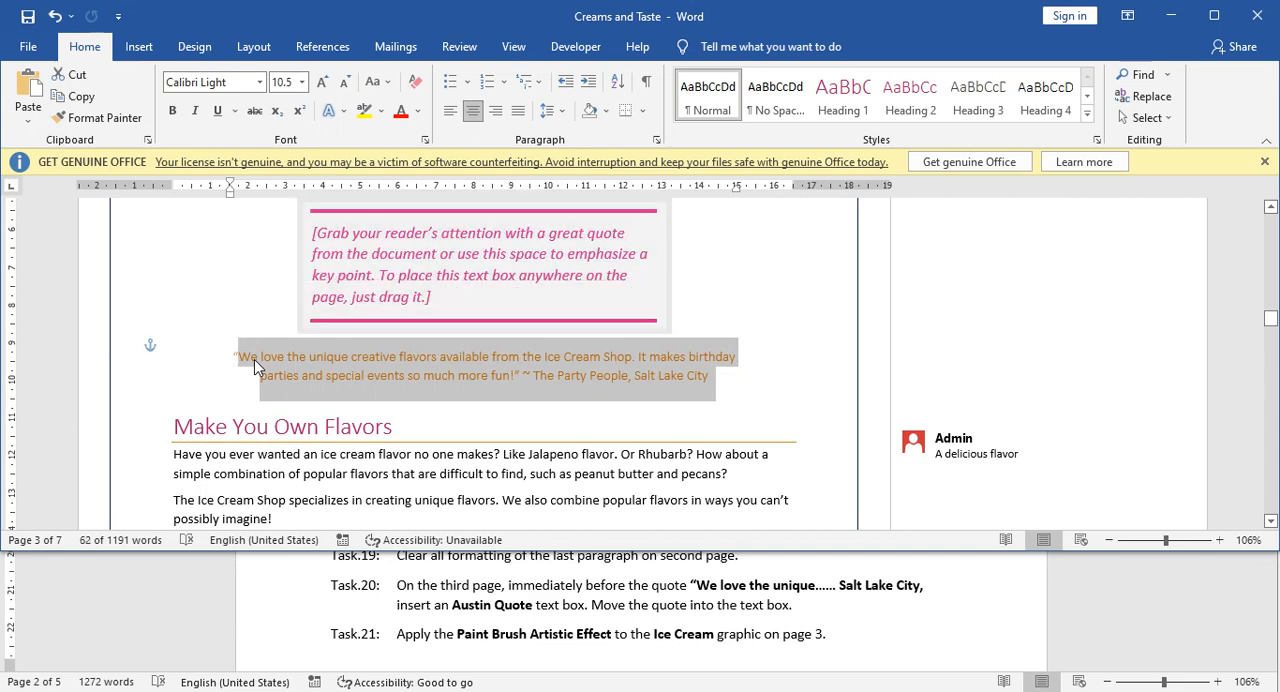
right_click(254, 359)
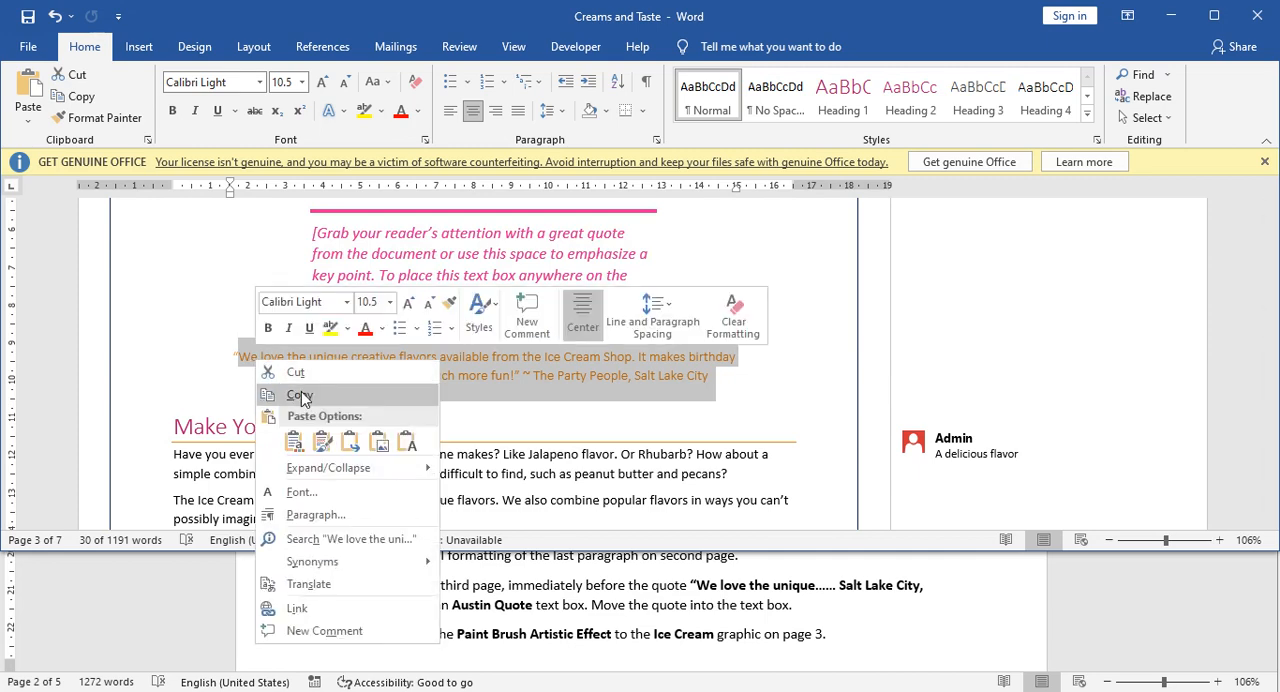
click(295, 372)
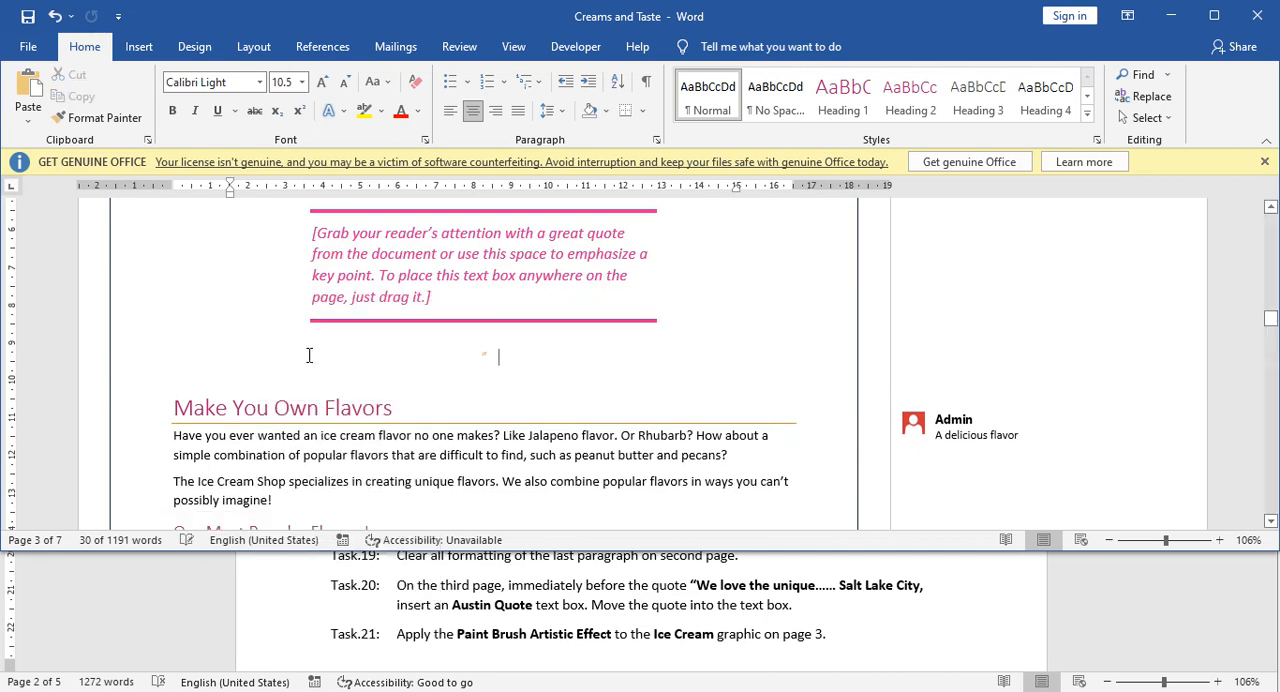
click(345, 258)
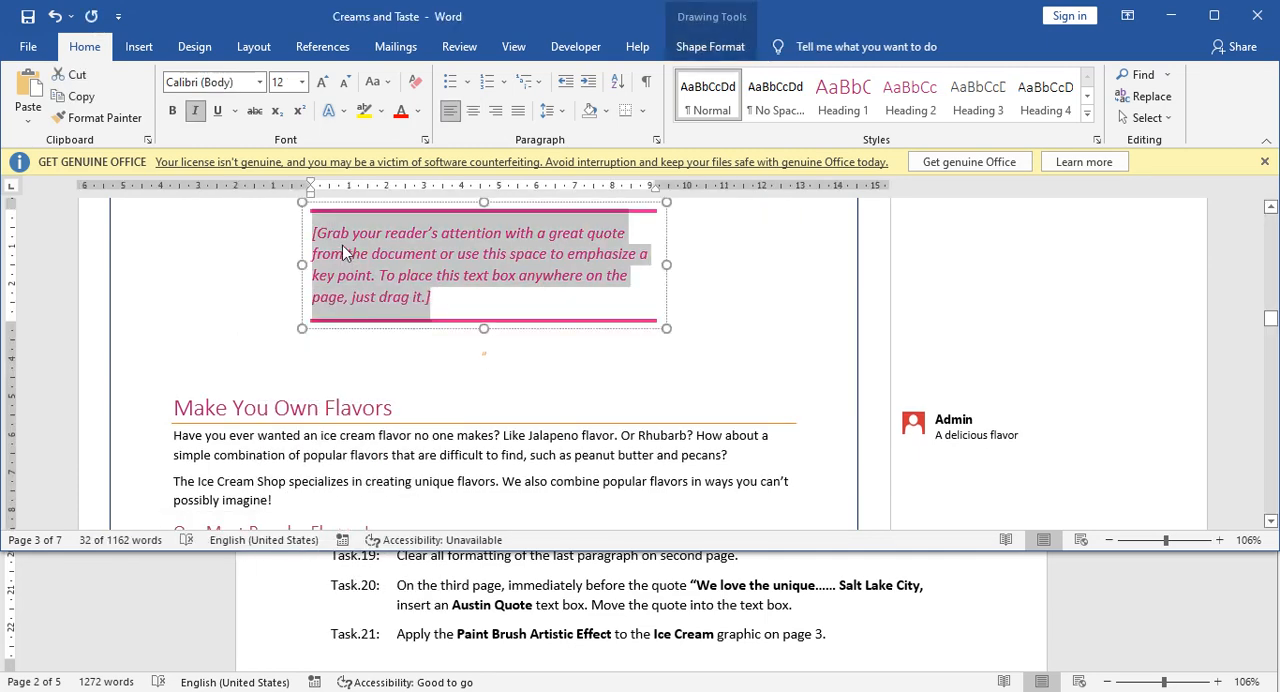
right_click(342, 253)
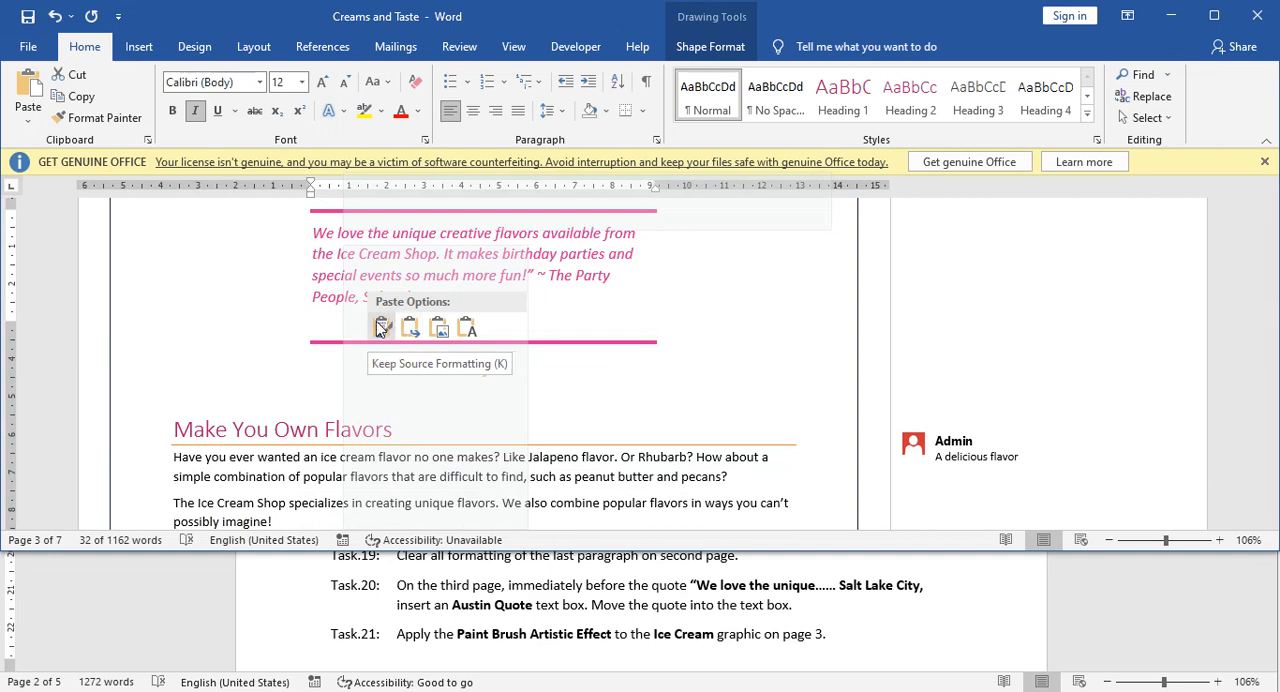
click(382, 329)
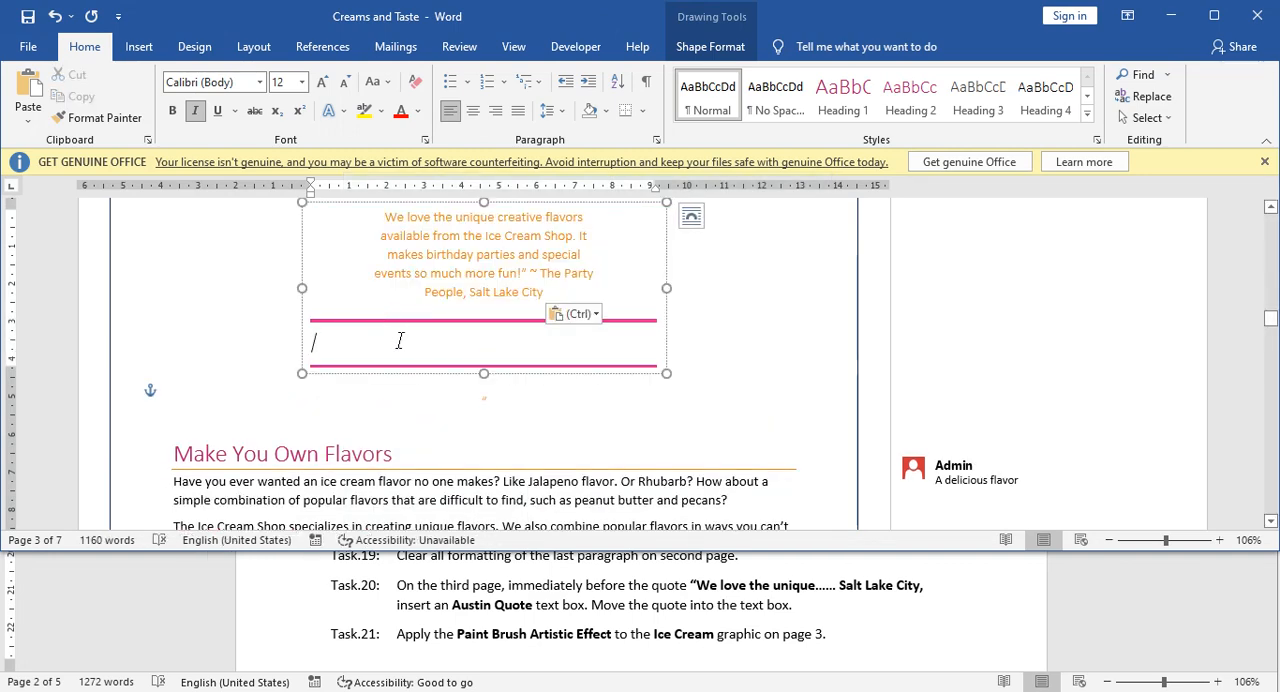
Undo the pasting and cutting of the quote.
key(ctrl+z)
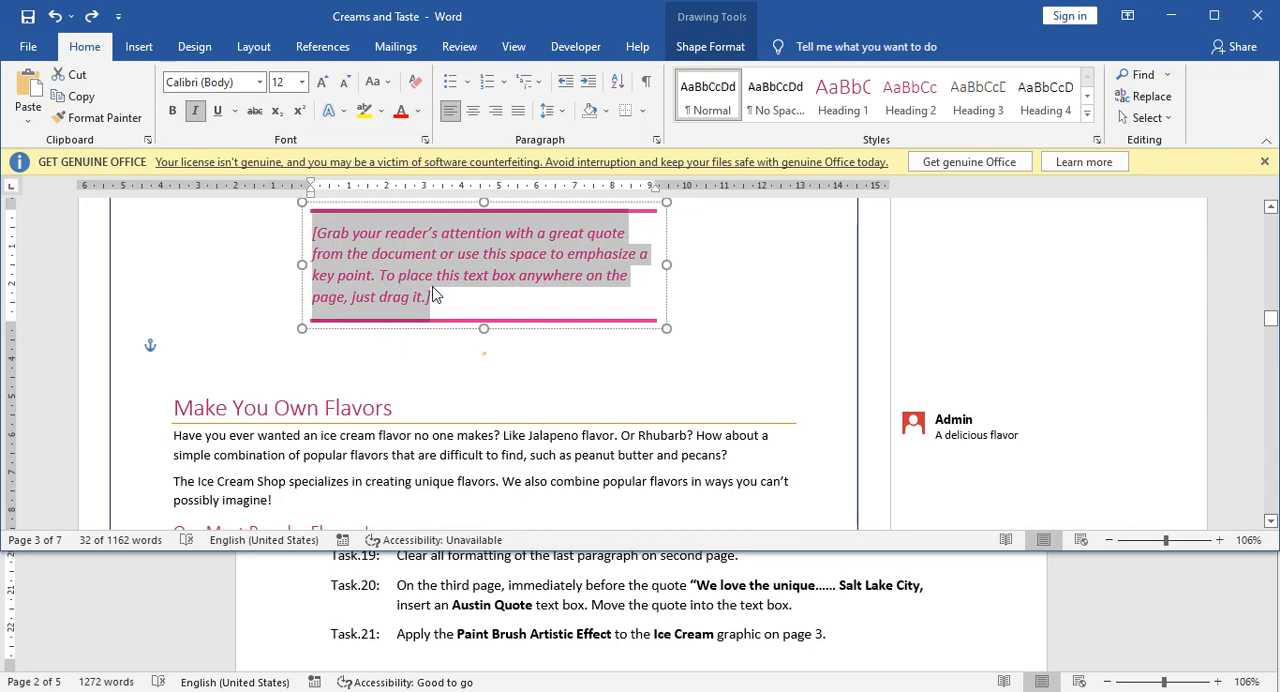
click(513, 356)
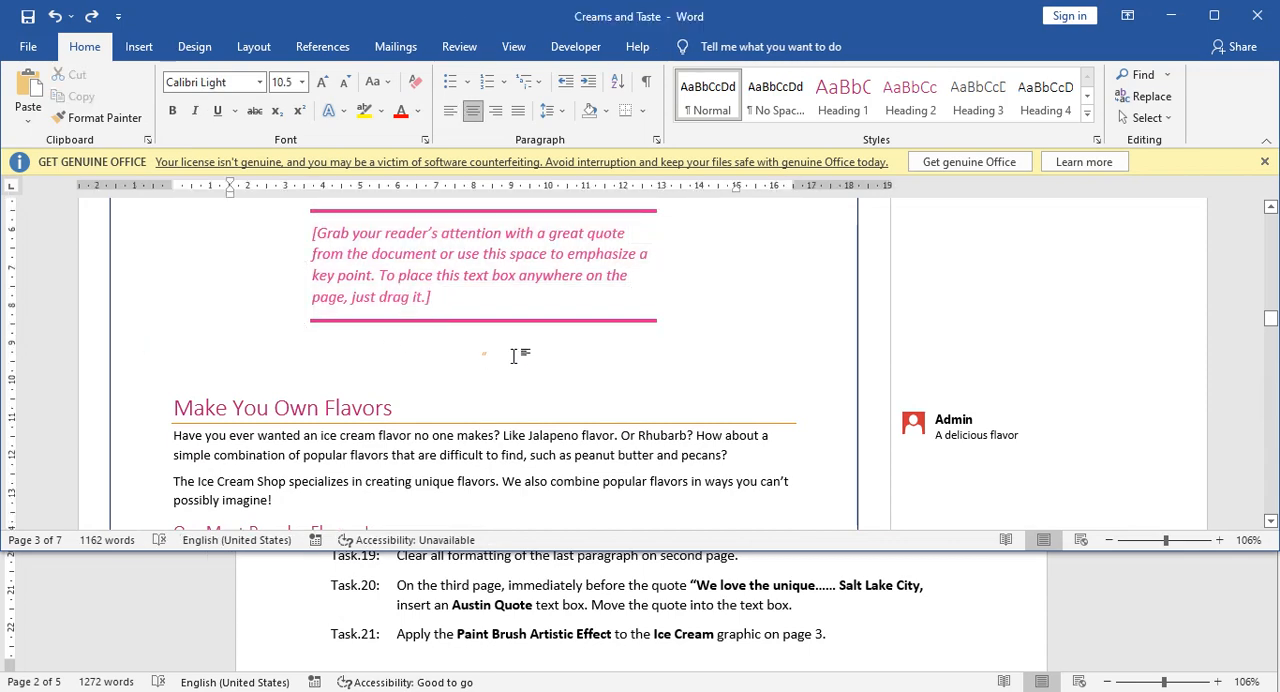
key(ctrl+z)
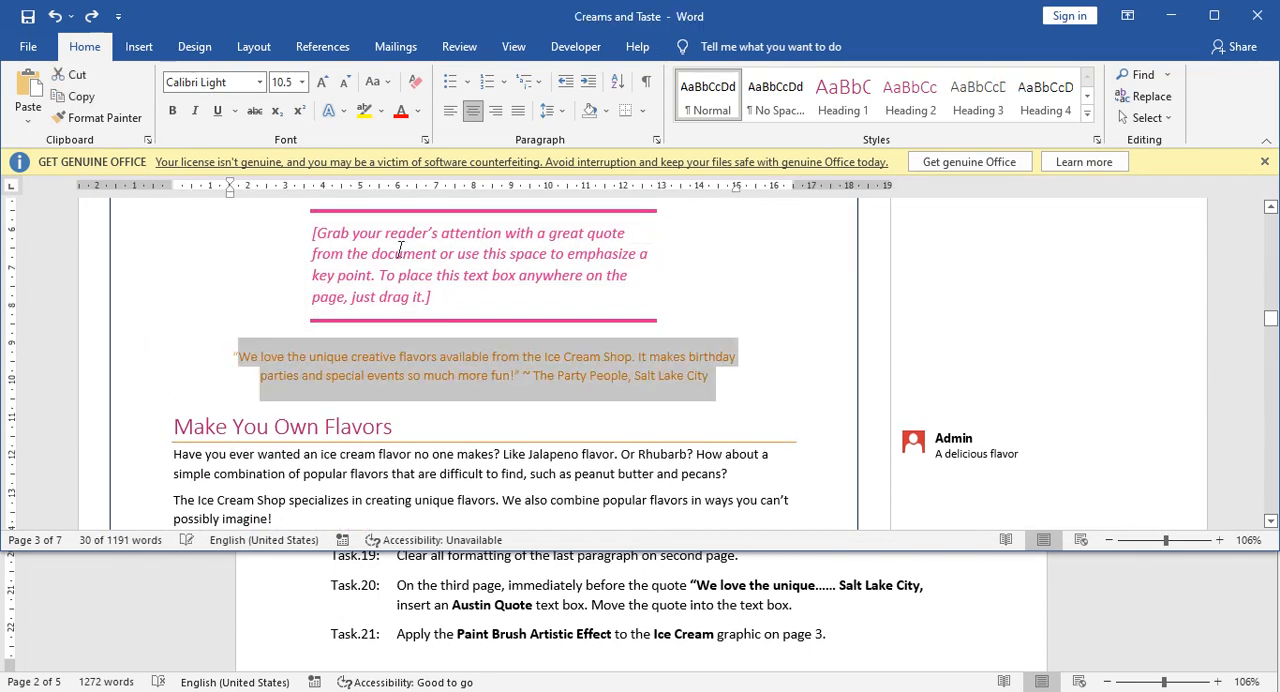
Delete the placeholder text in the Austin Quote text box.
click(432, 296)
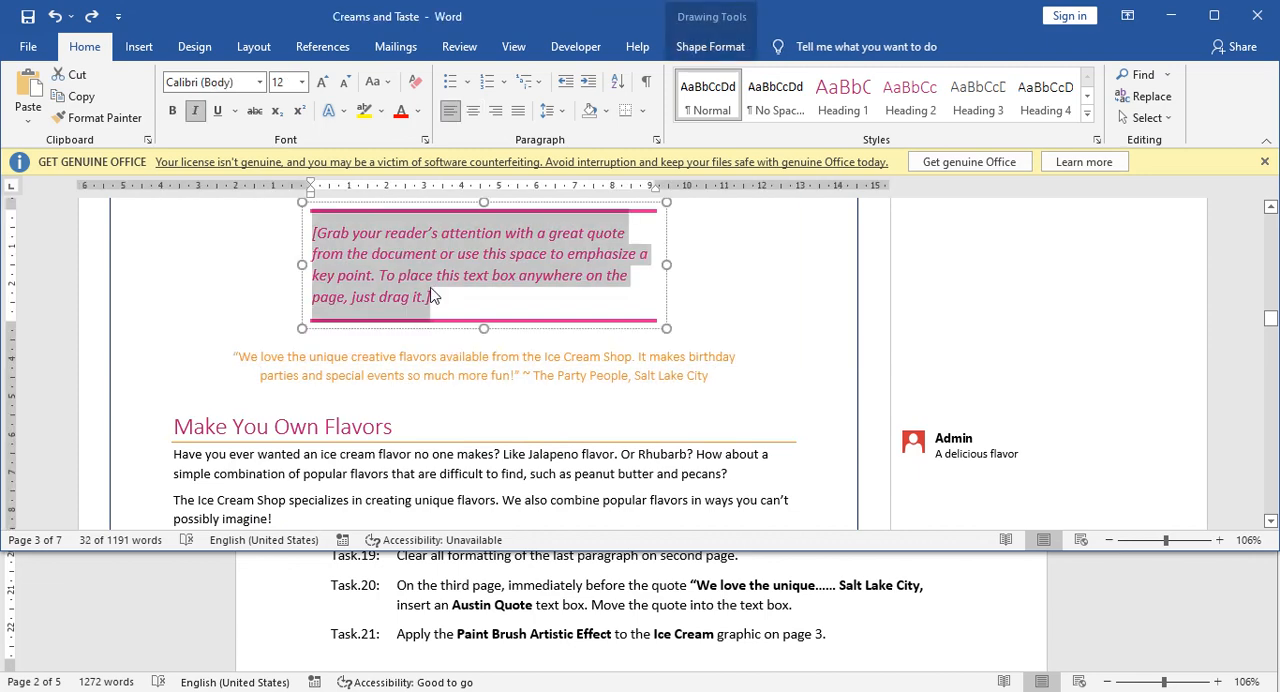
click(308, 236)
key(Delete)
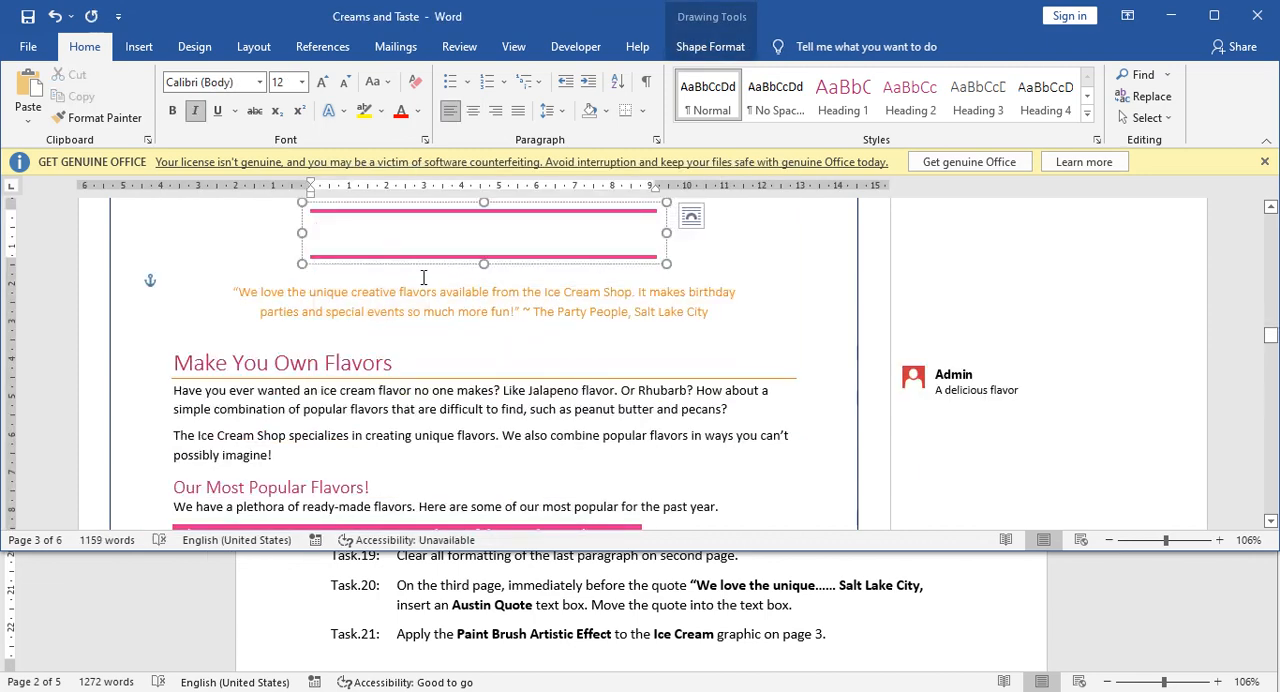
Move the entire quote from "We love the unique" to "Salt Lake City" into the empty Austin Quote text box, keeping source formatting.
mouse_move(233, 291)
mouse_down()
mouse_move(374, 319)
mouse_move(701, 312)
mouse_up()
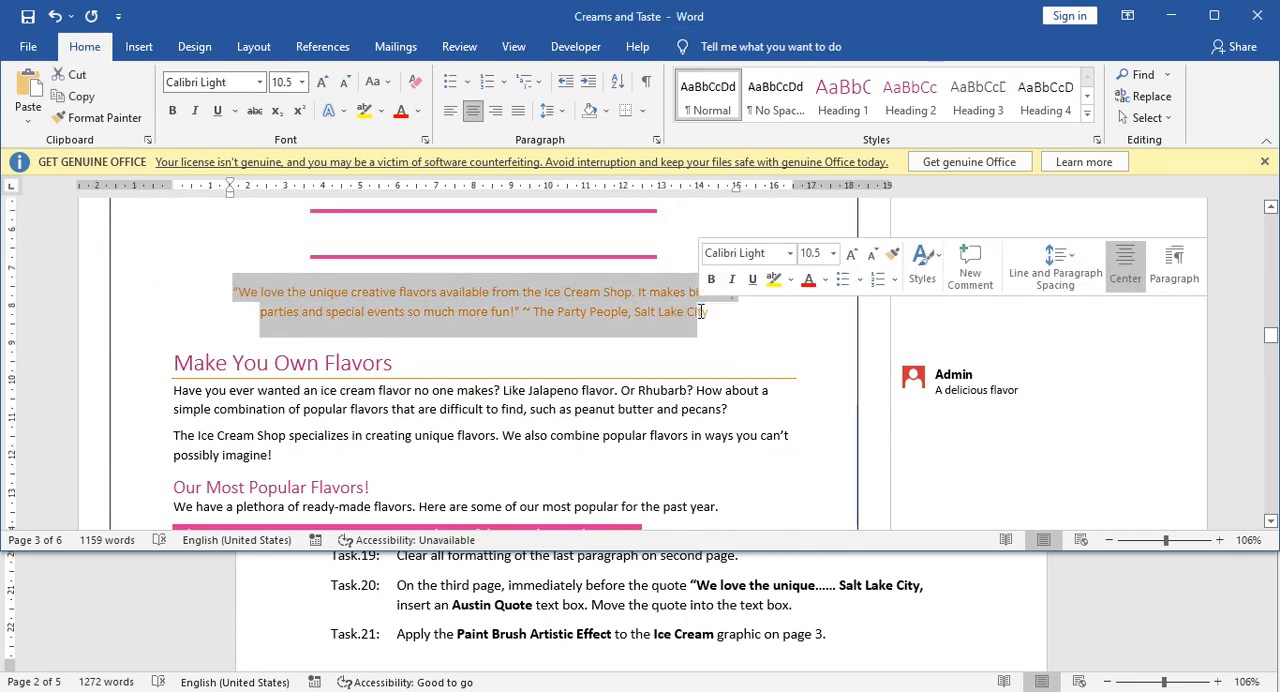
key(shift+Right)
key(shift+Right)
key(shift+Right)
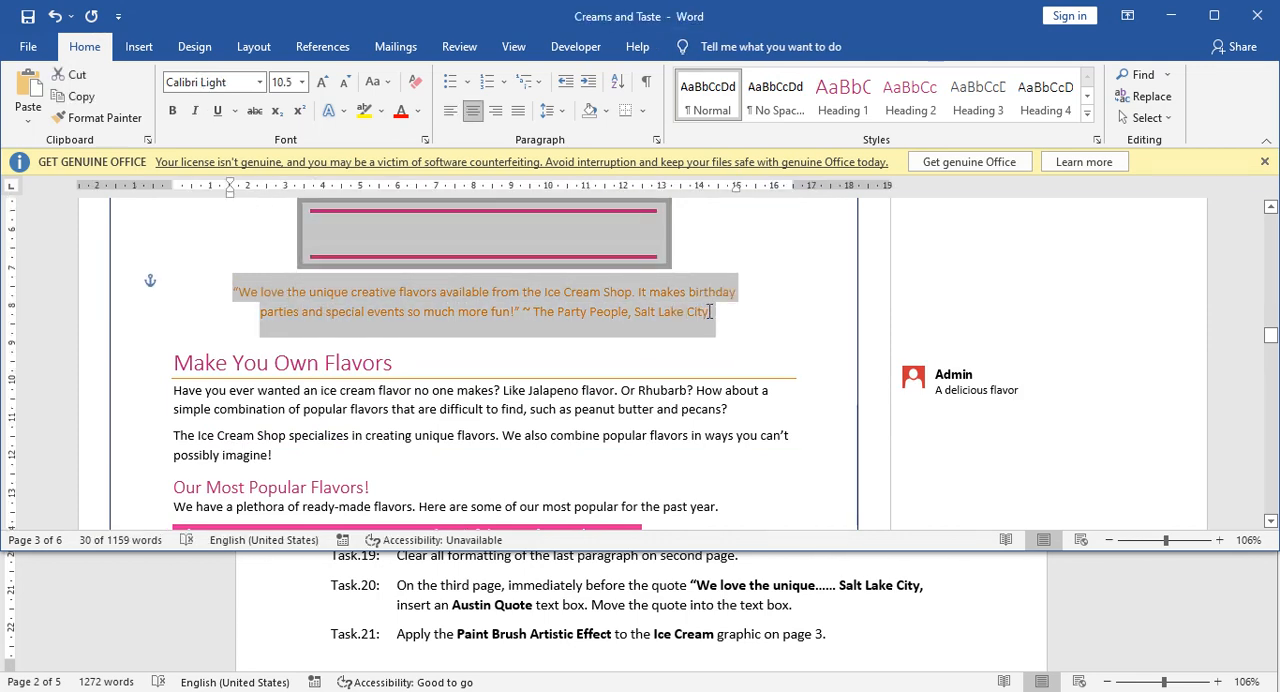
key(shift+Left)
right_click(647, 296)
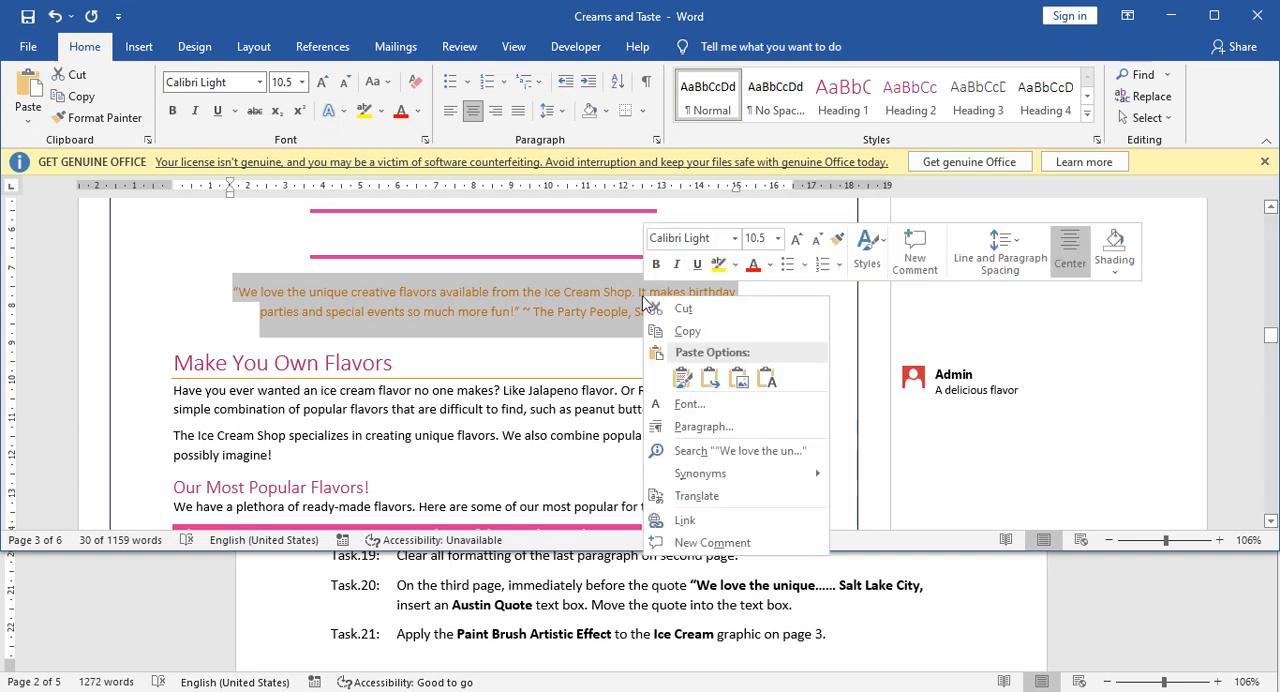
click(834, 306)
click(476, 231)
right_click(476, 231)
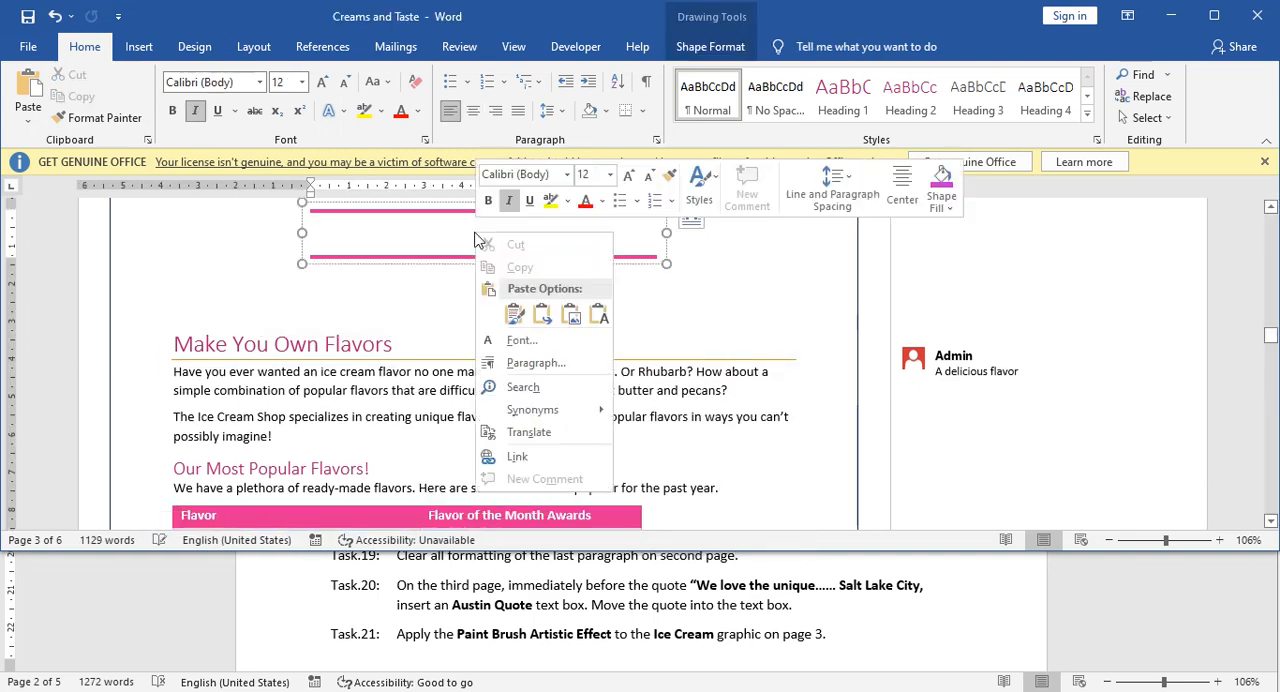
click(516, 313)
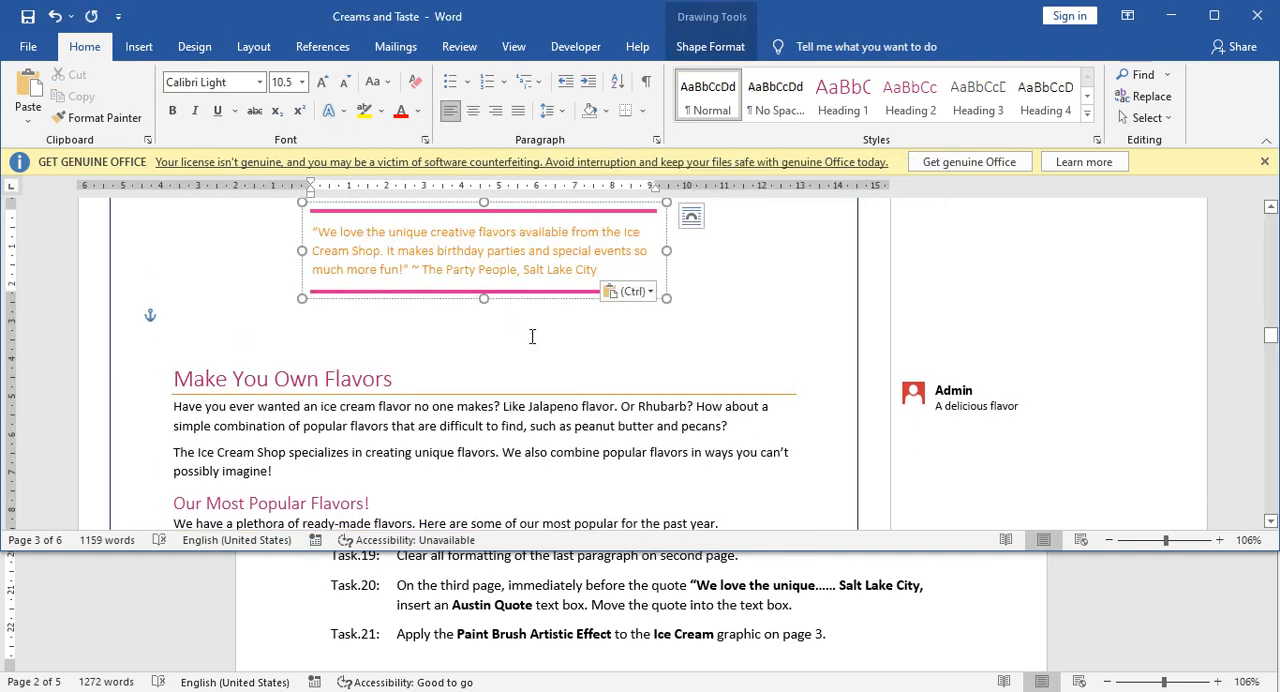
scroll(532, 336, up, 2)
click(533, 429)
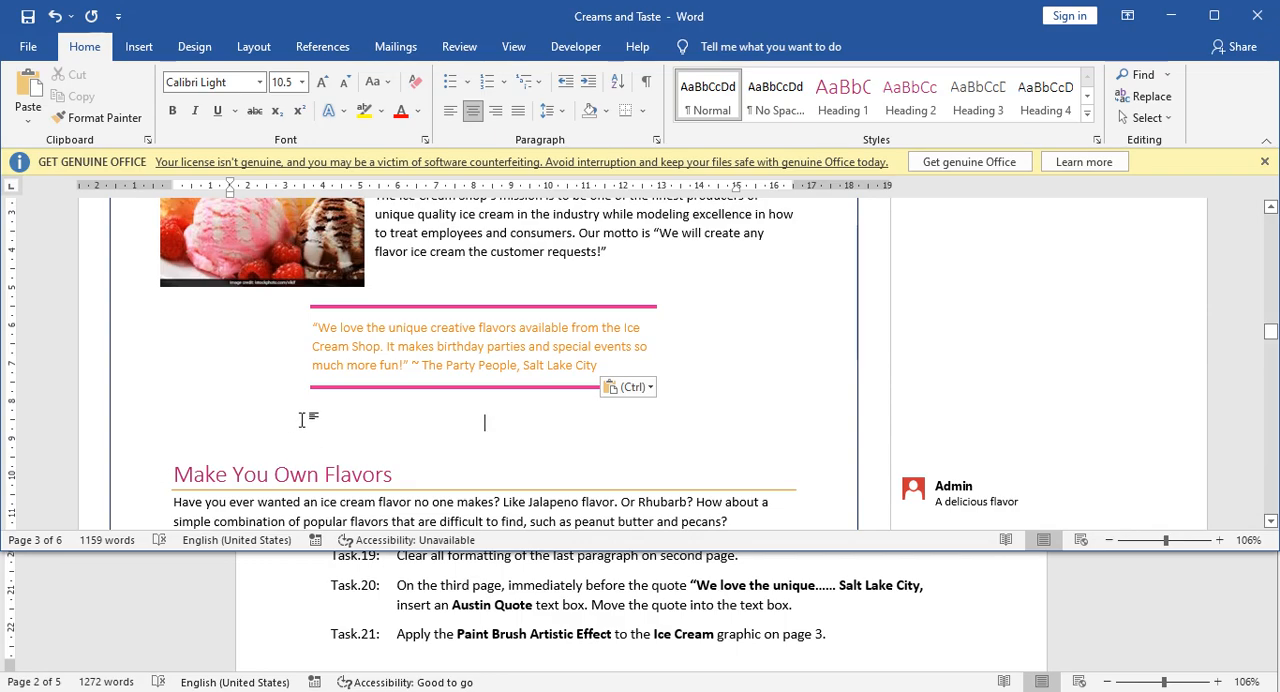
Apply the Paint Brush artistic effect to the ice cream picture beside Our Mission Statement on page 3.
scroll(301, 420, up, 2)
scroll(289, 425, down, 10)
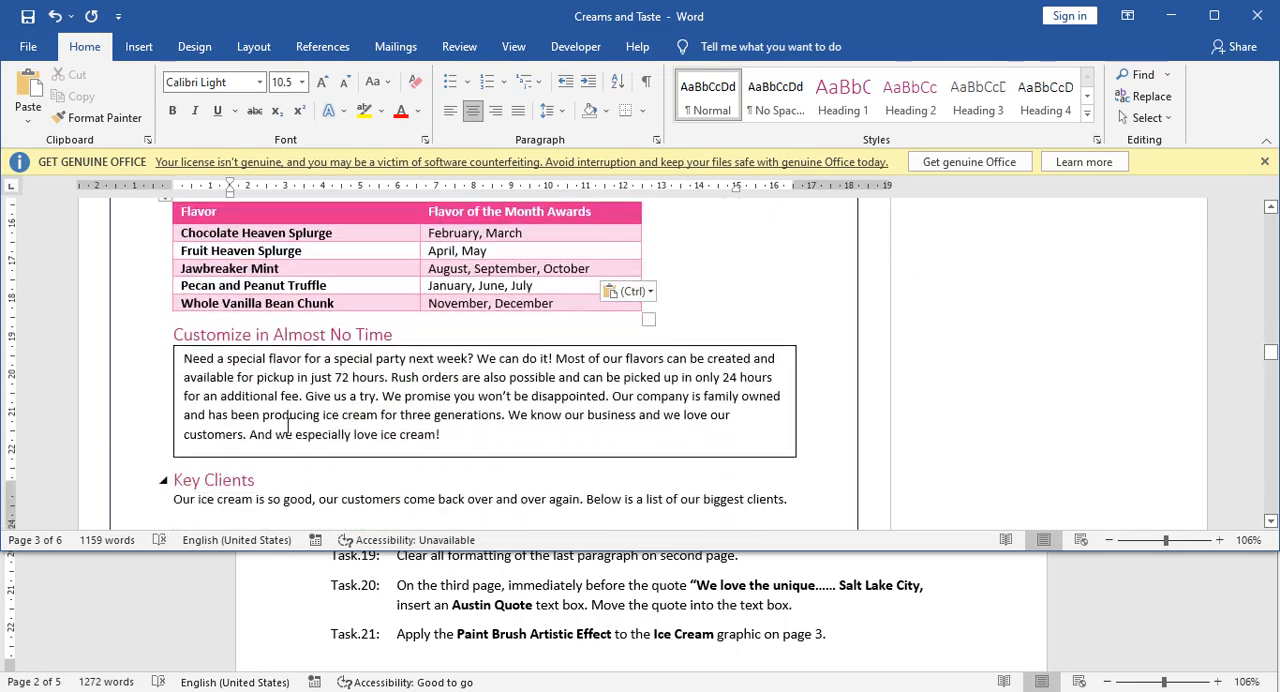
scroll(288, 422, up, 11)
scroll(268, 395, down, 1)
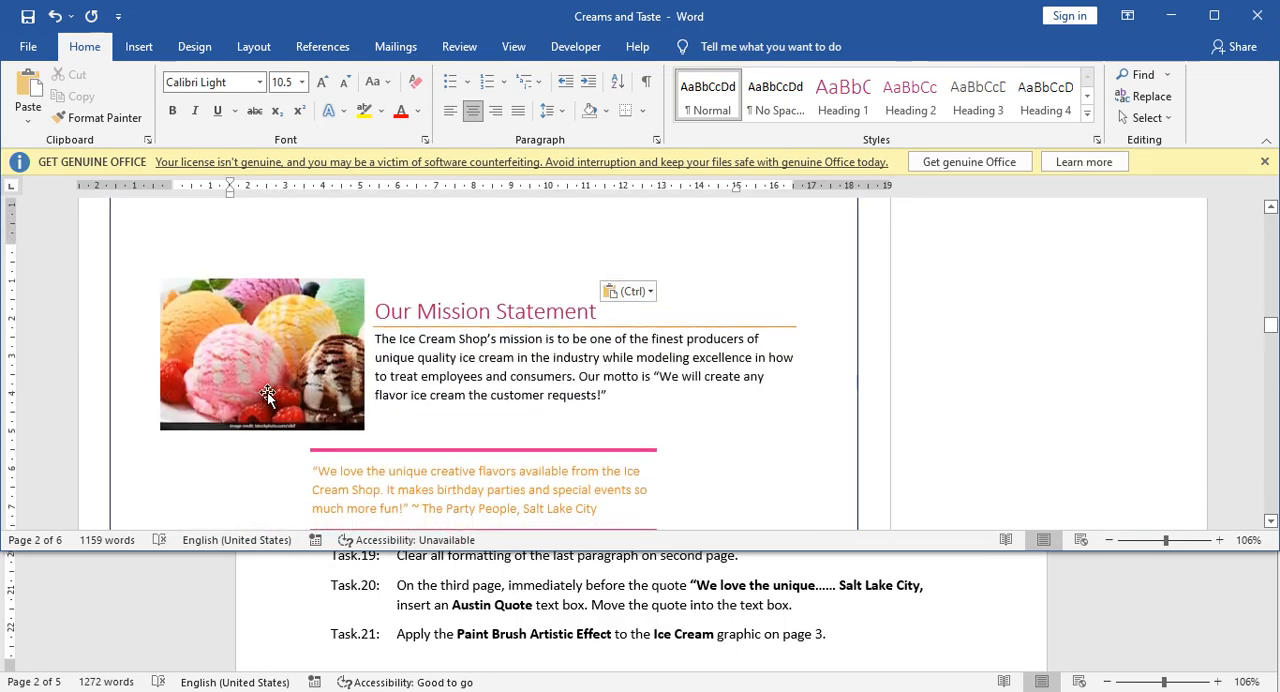
click(265, 359)
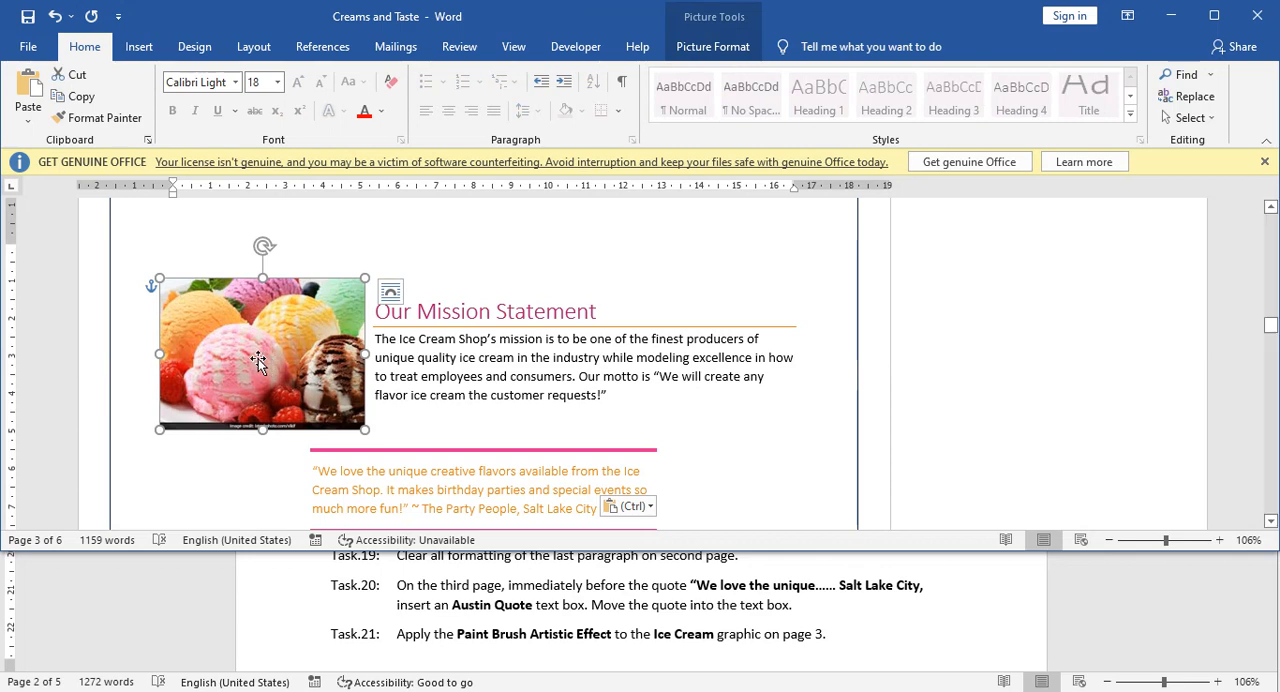
click(704, 50)
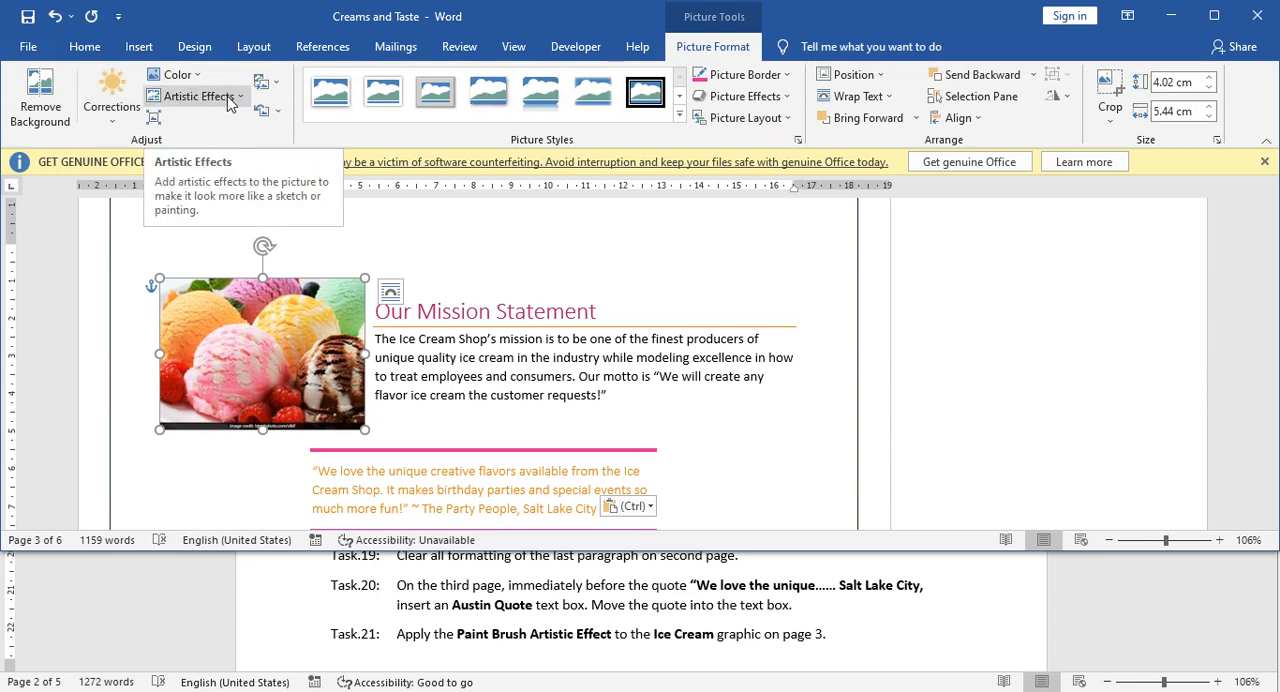
click(228, 97)
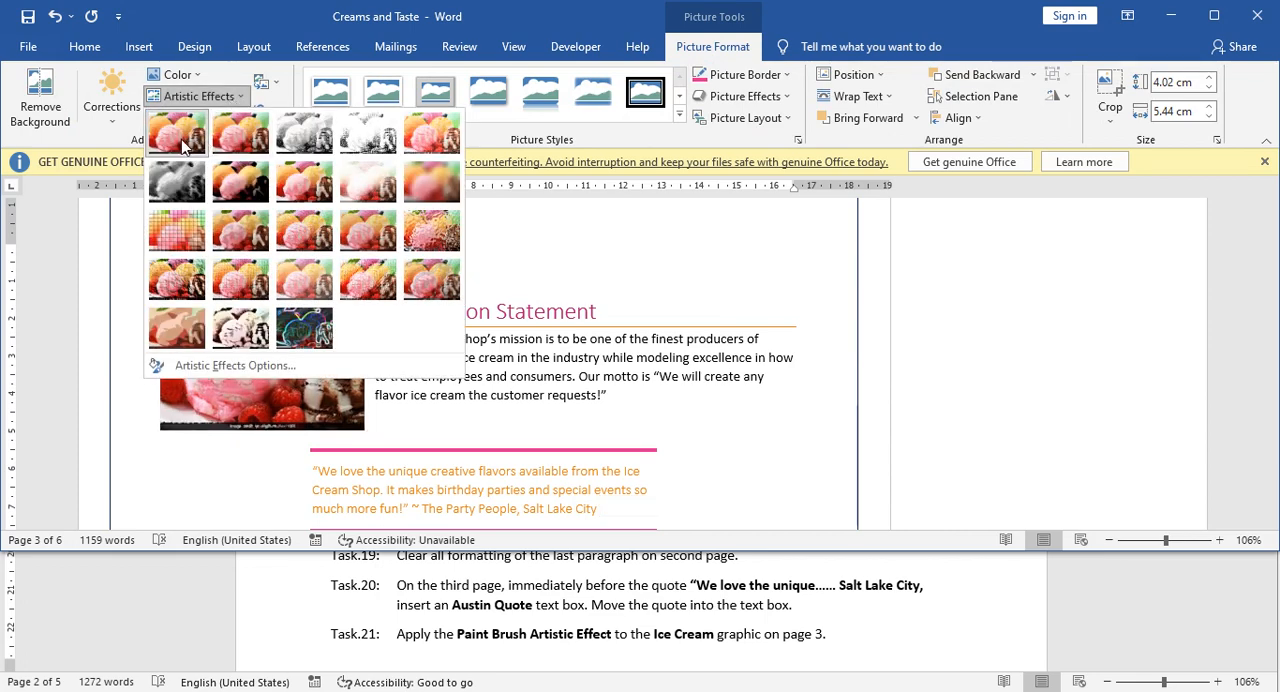
click(289, 179)
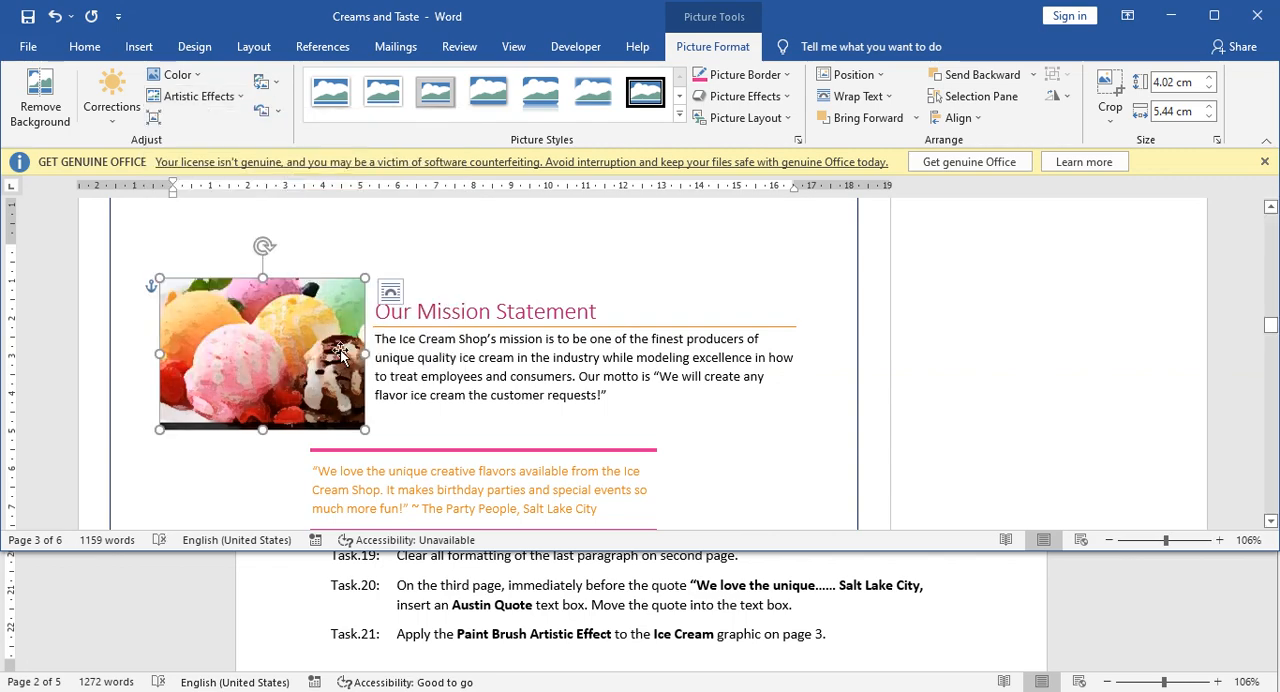
click(372, 438)
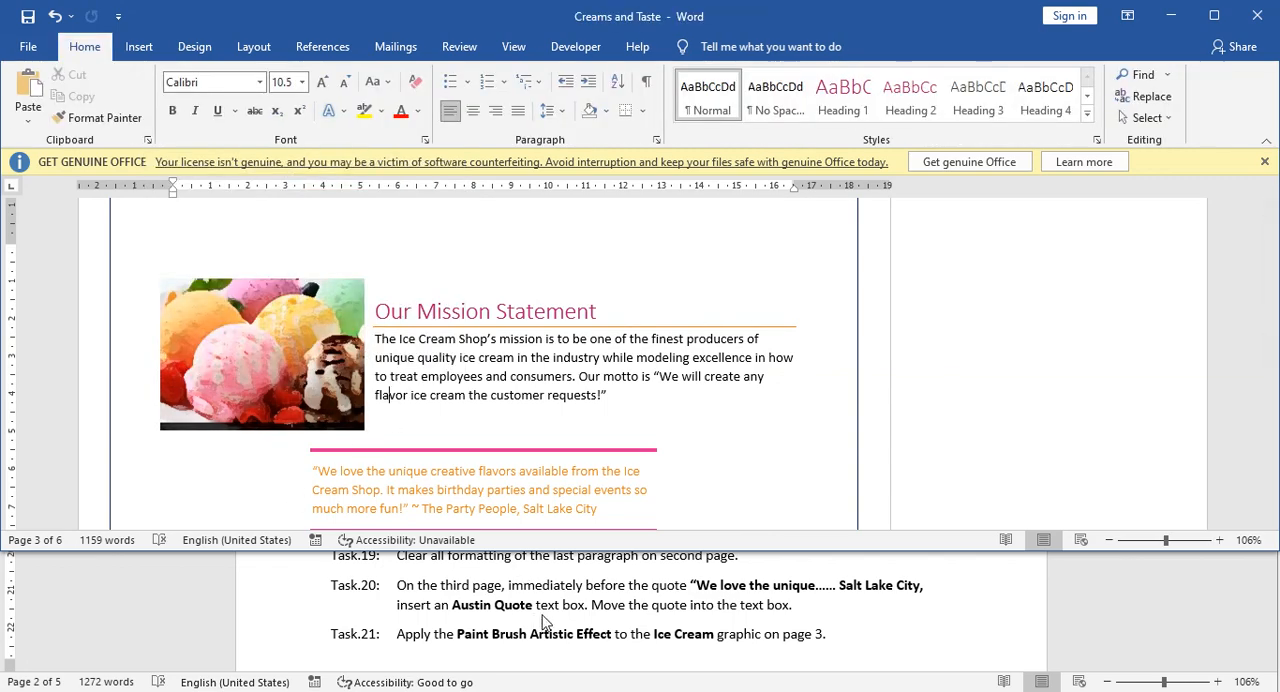
Check Task 22 in the Tasks document and locate the ice cream graphic on the first page of Creams and Taste.
scroll(547, 622, down, 3)
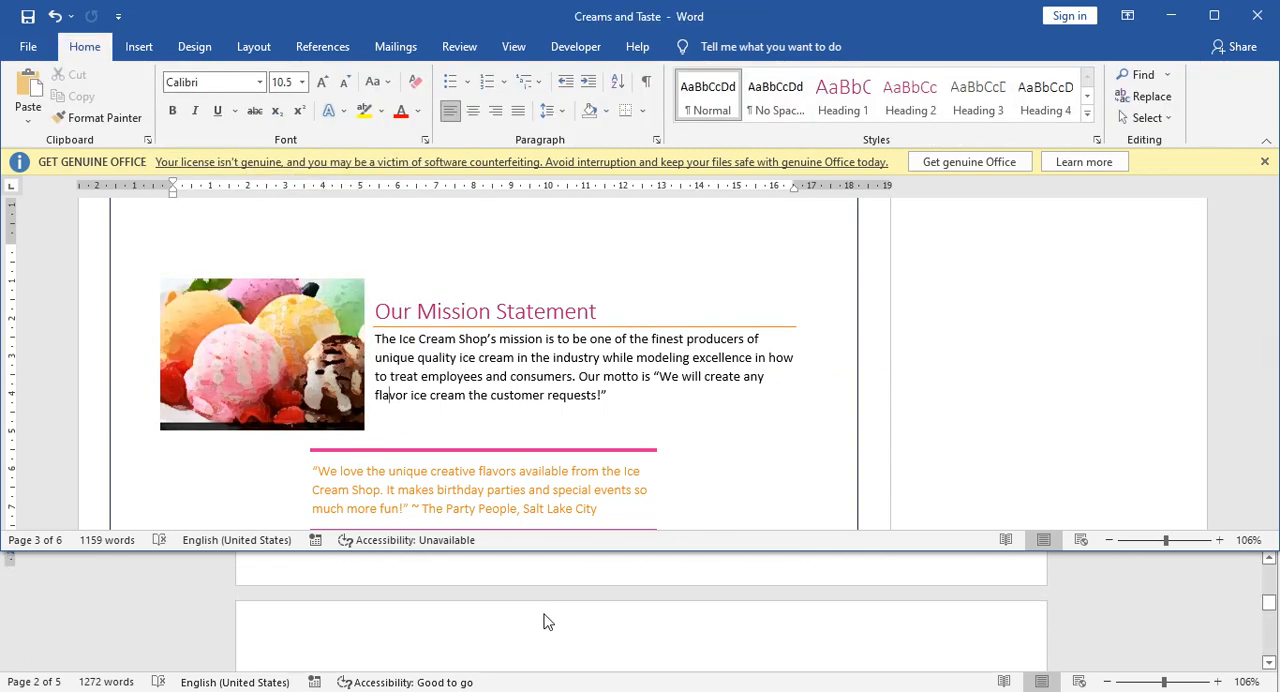
scroll(547, 622, down, 1)
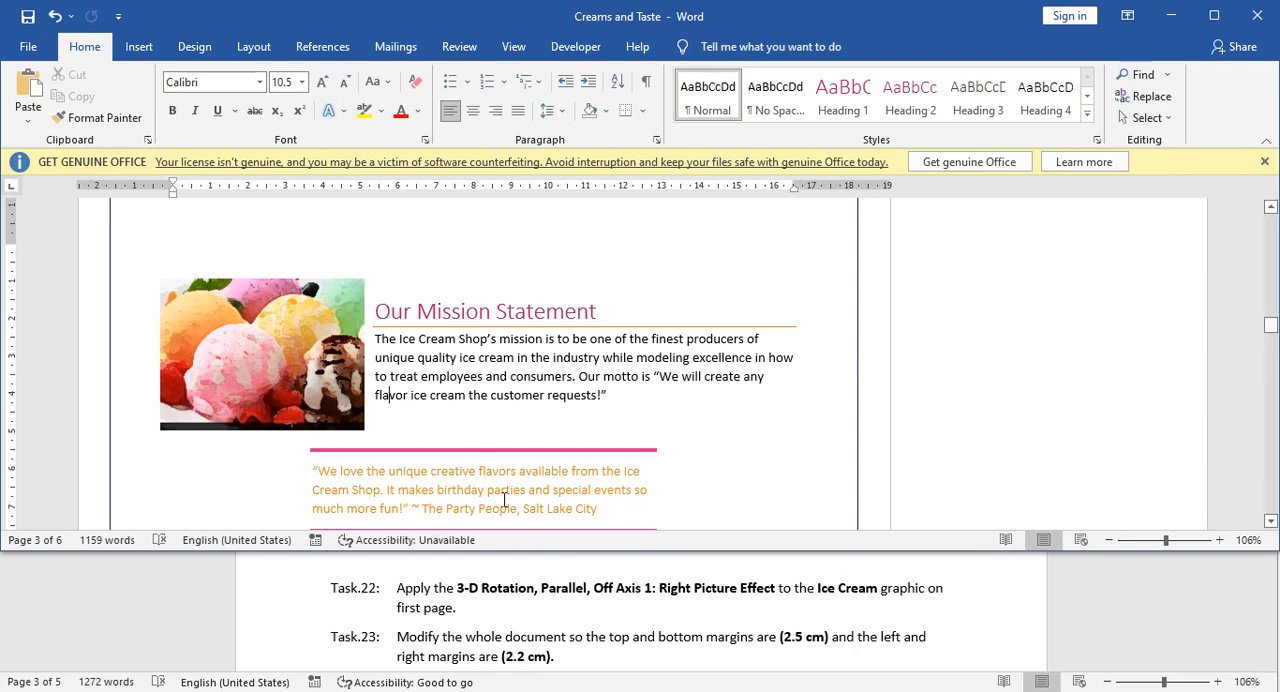
scroll(487, 420, up, 10)
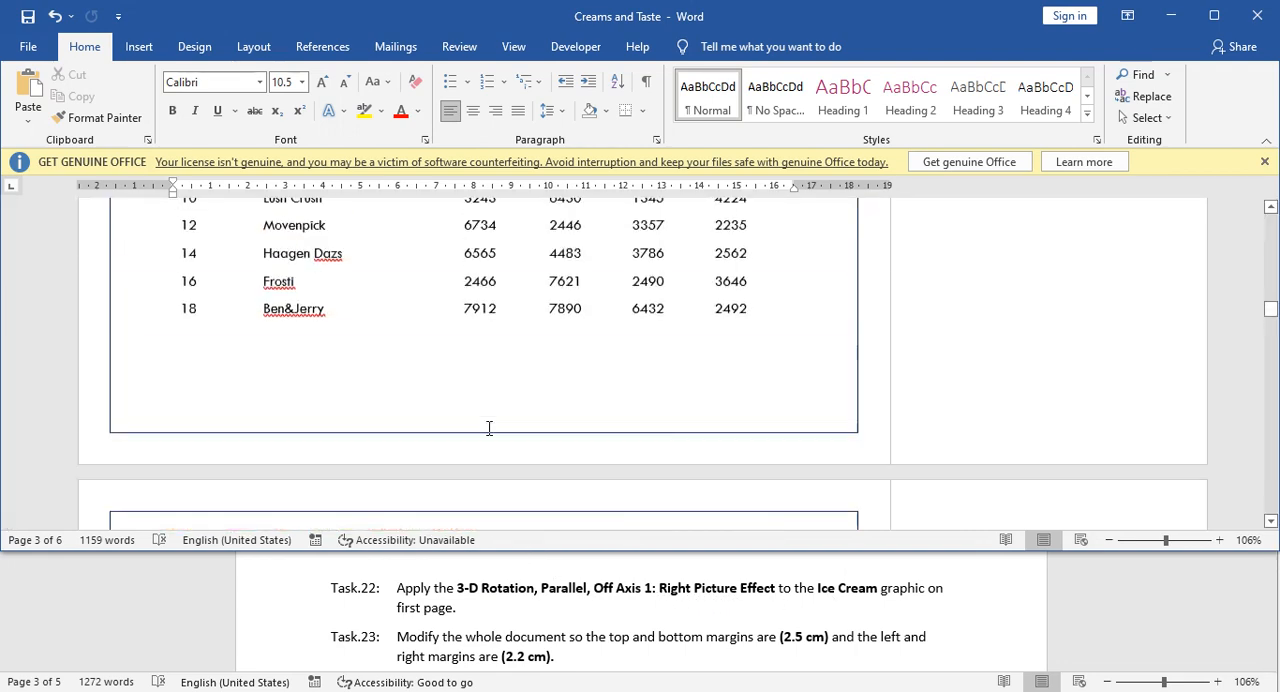
scroll(486, 430, up, 15)
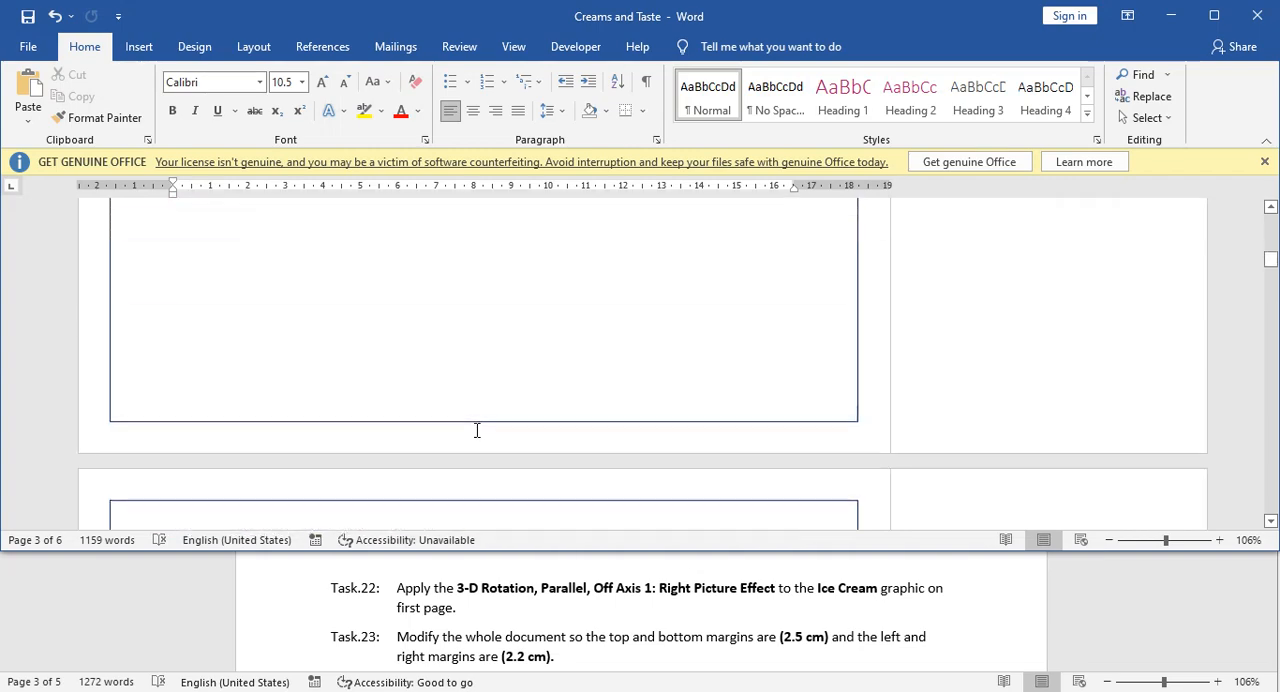
scroll(474, 432, up, 7)
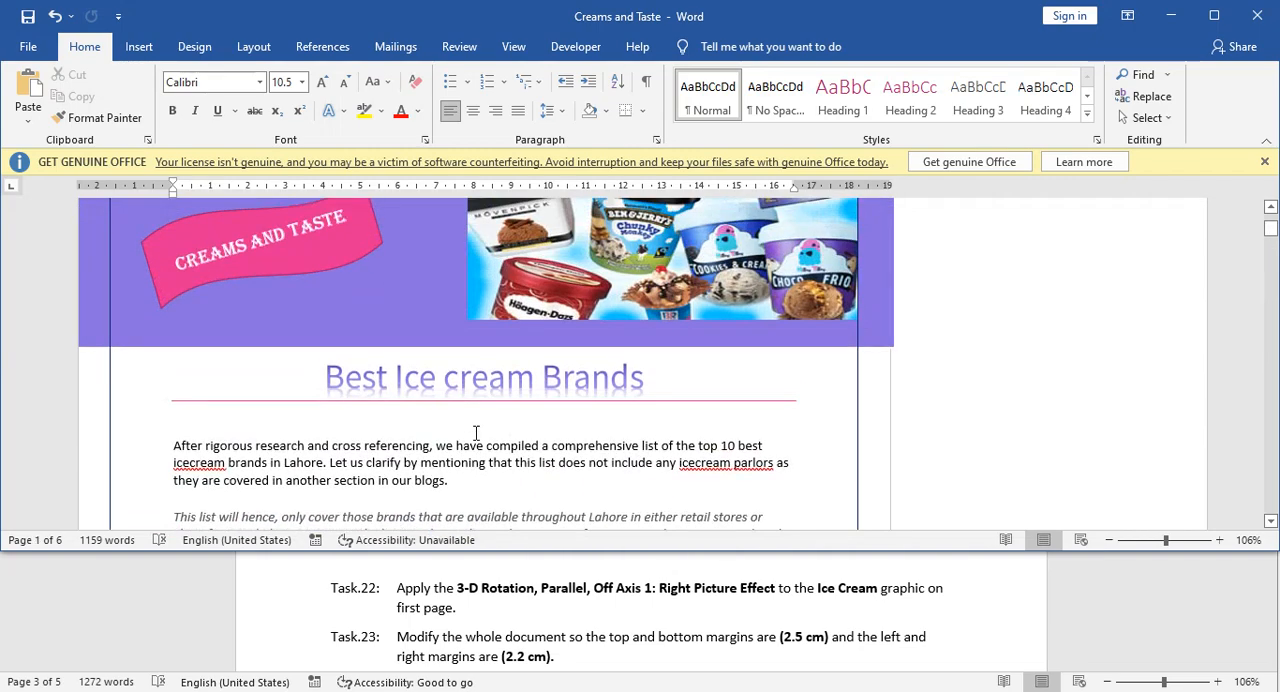
Apply the Off Axis 1: Right parallel 3-D rotation effect to the ice cream picture beside the Top Brands list on page 1.
scroll(474, 432, down, 4)
scroll(474, 432, down, 3)
click(581, 349)
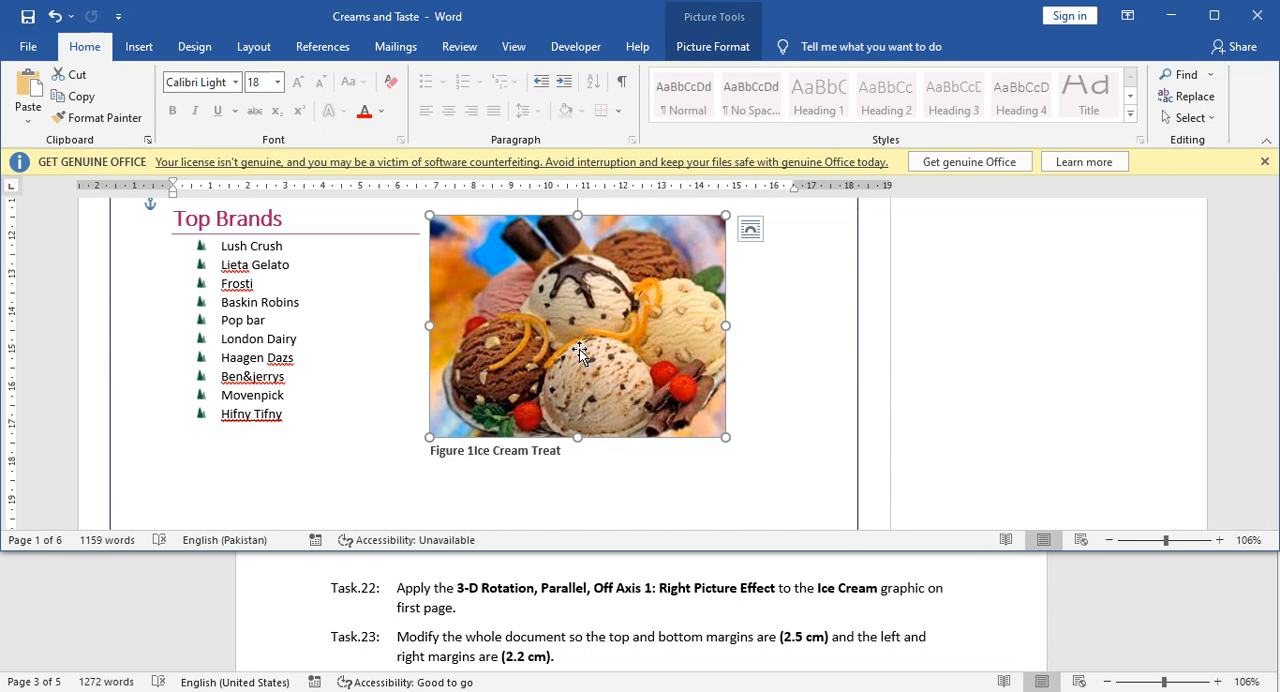
click(733, 47)
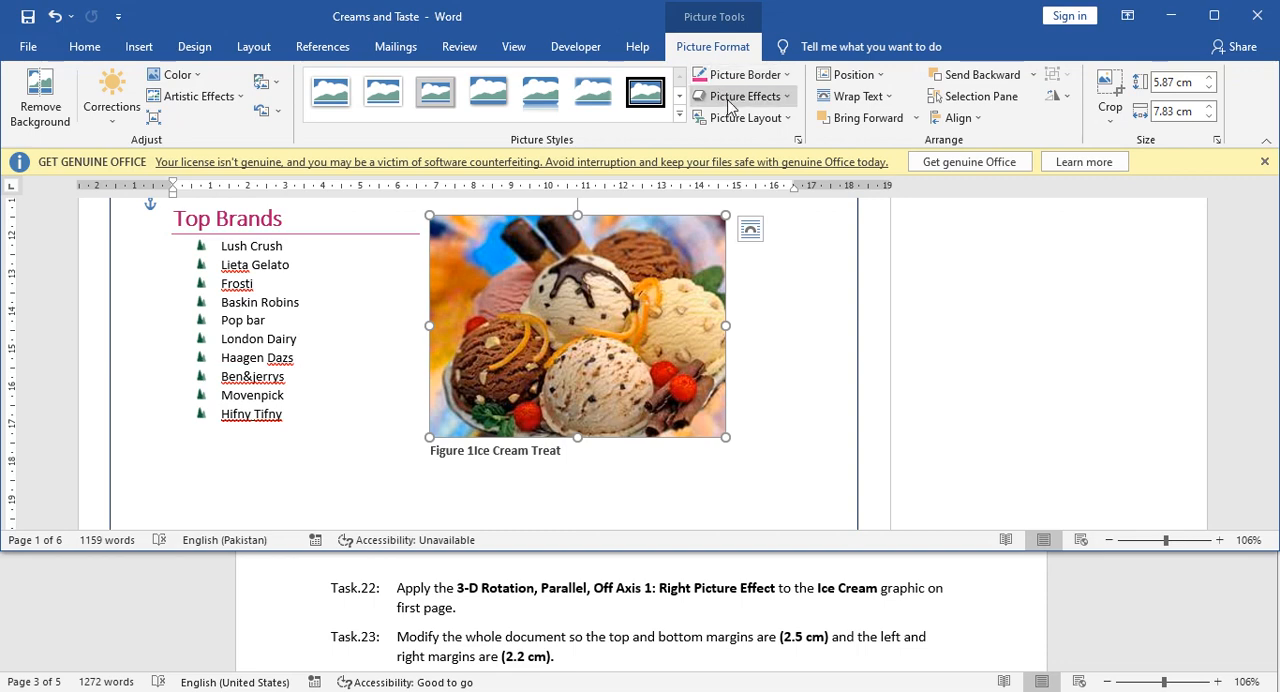
click(740, 96)
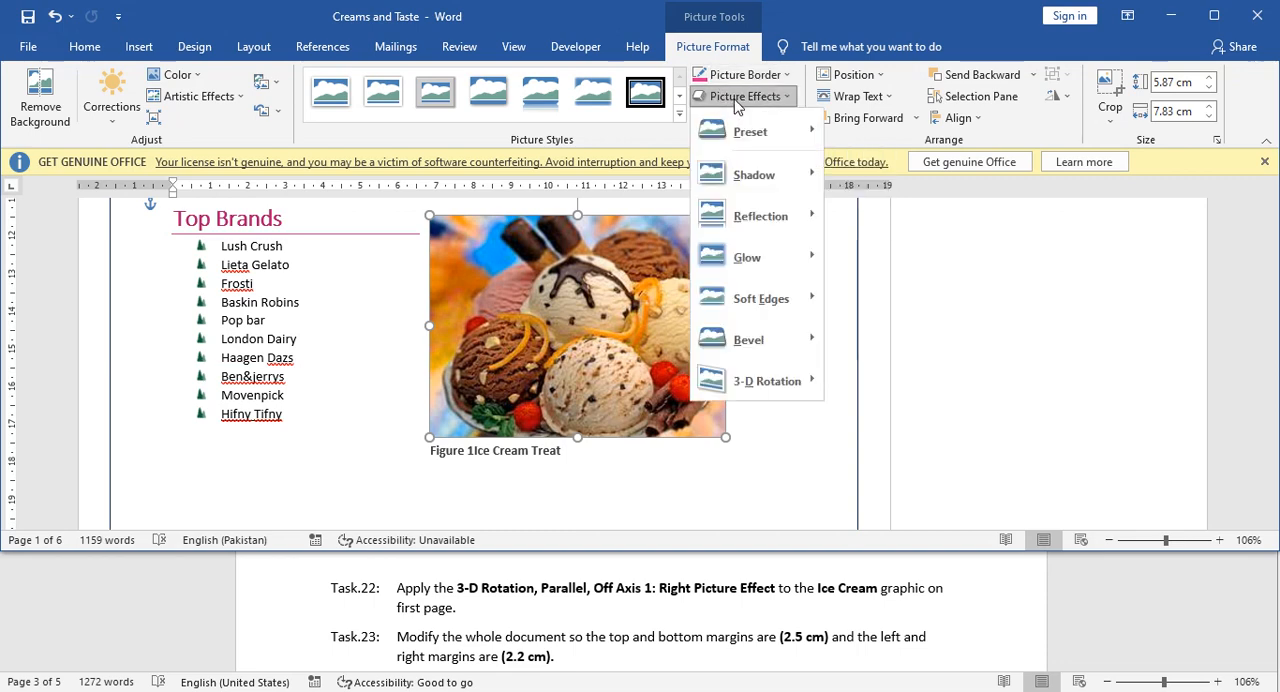
mouse_move(755, 186)
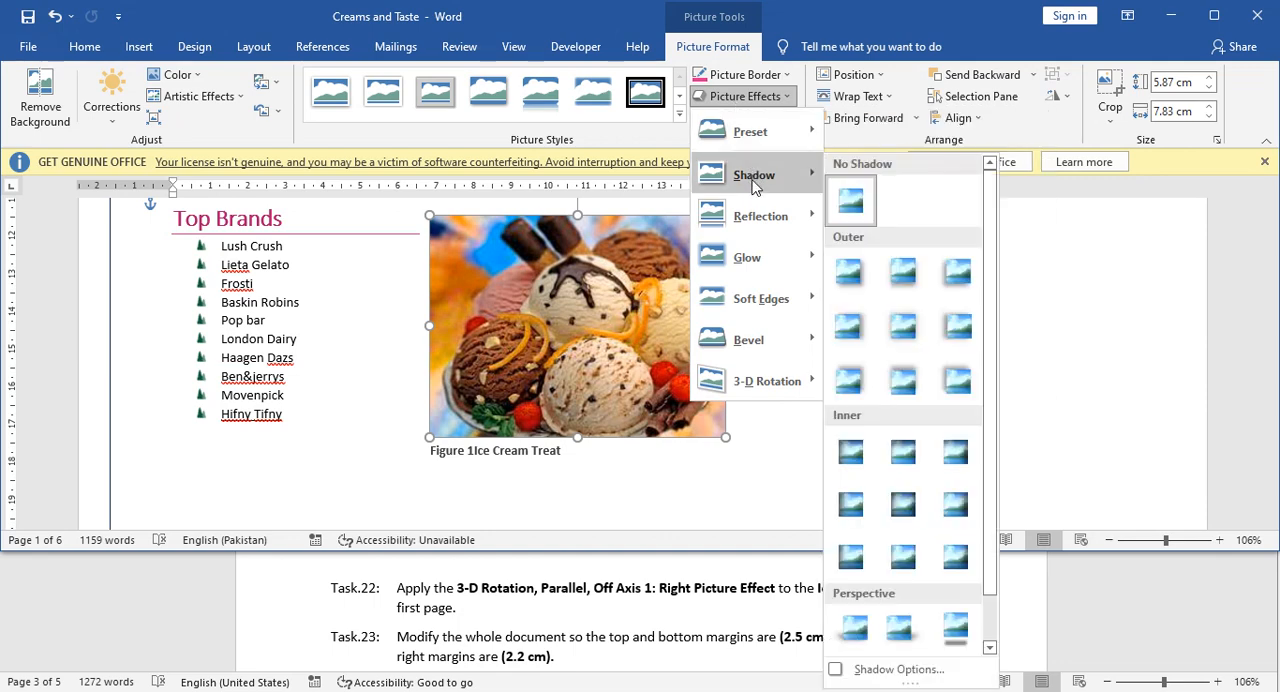
mouse_move(758, 224)
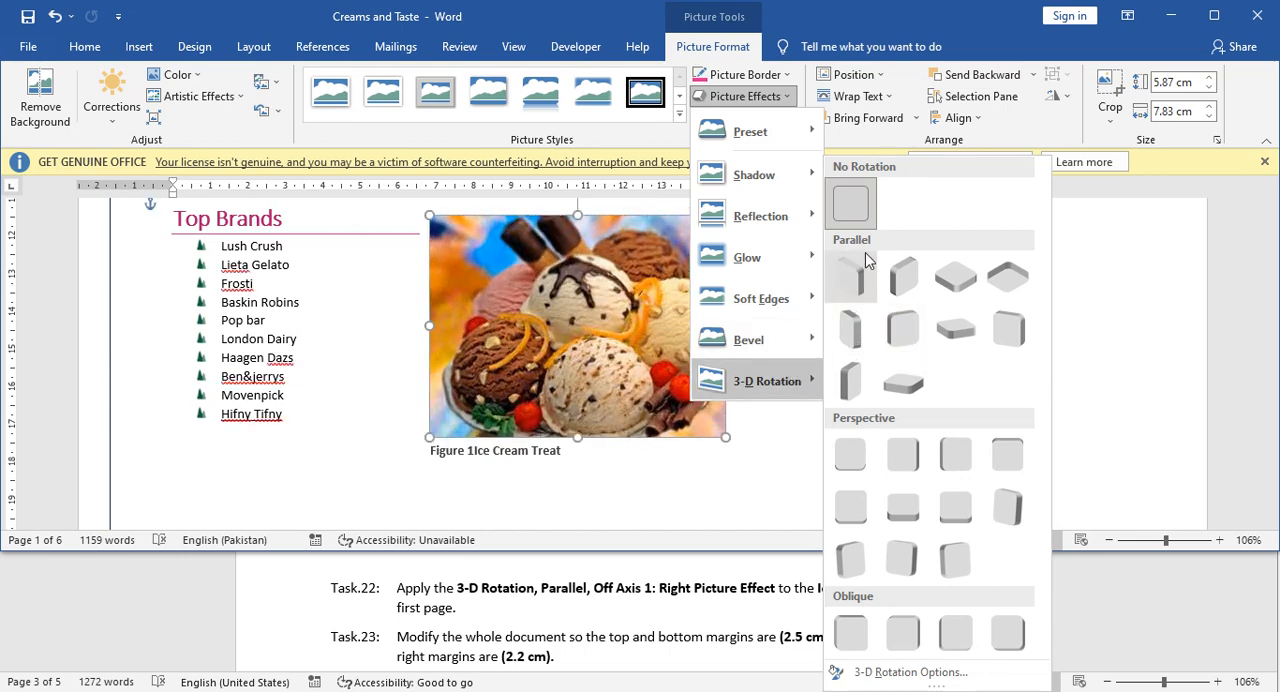
click(893, 346)
click(606, 472)
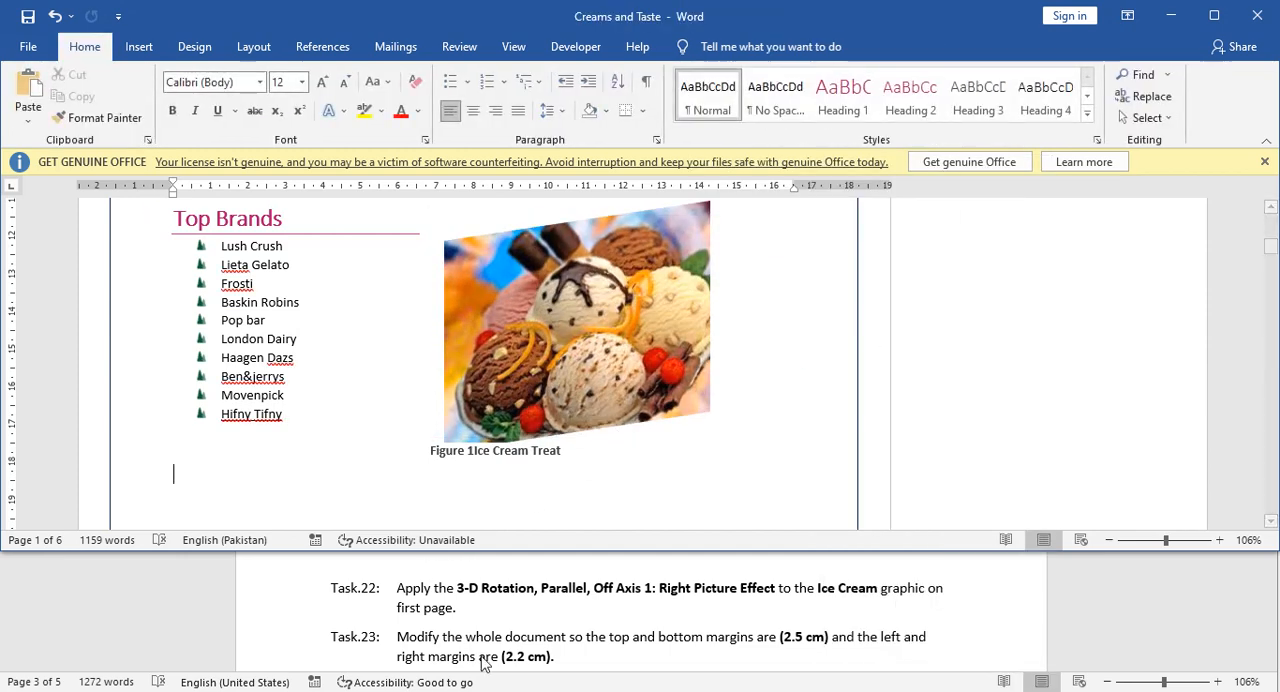
Set custom page margins of 2.5 cm top and bottom and 2.2 cm left and right, applied to this section.
scroll(518, 627, down, 1)
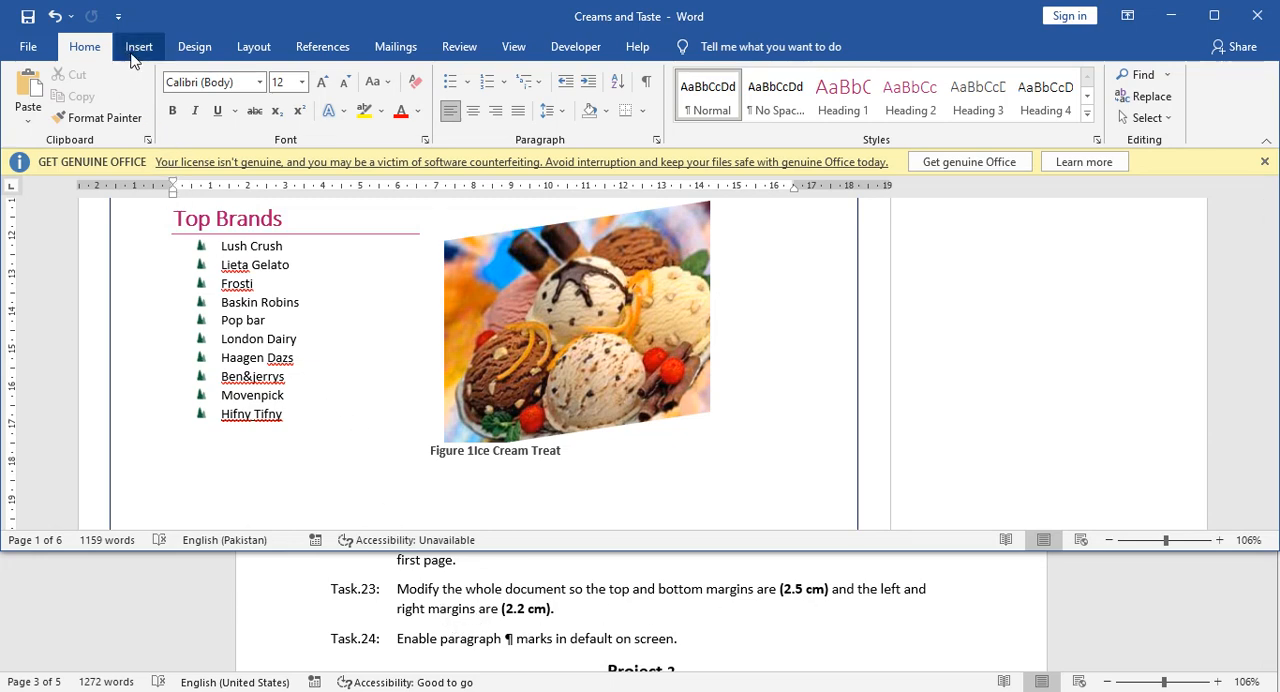
click(253, 47)
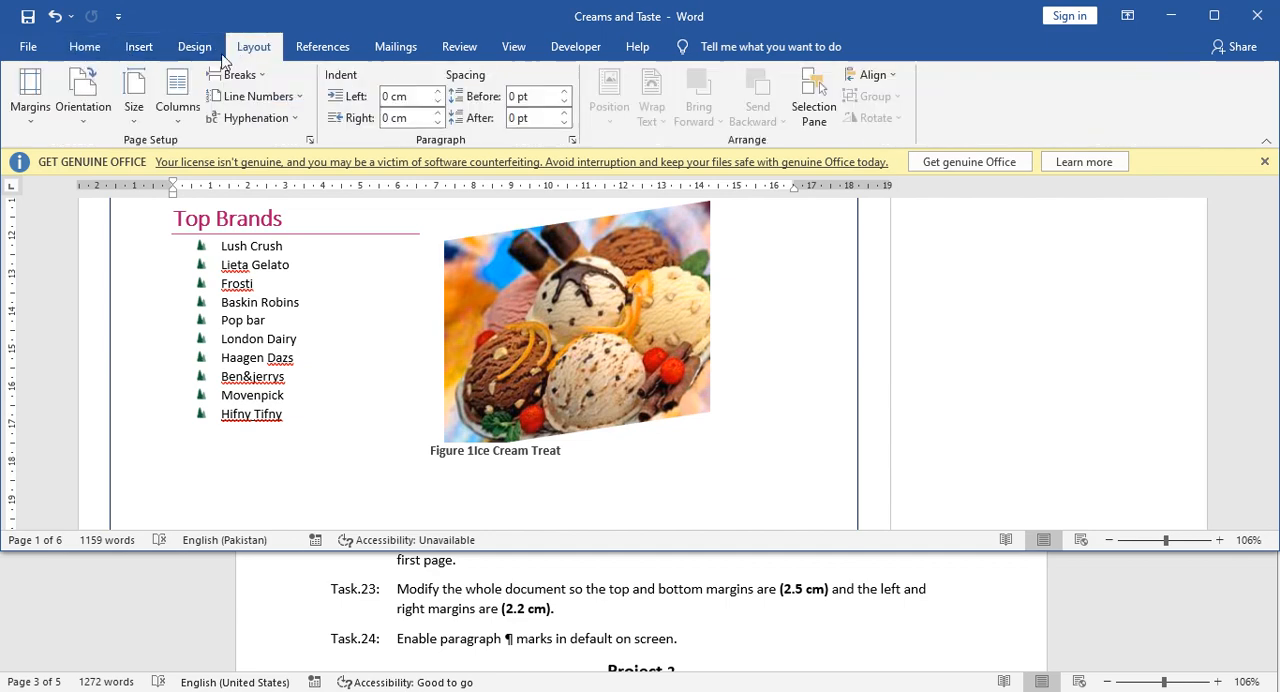
click(30, 100)
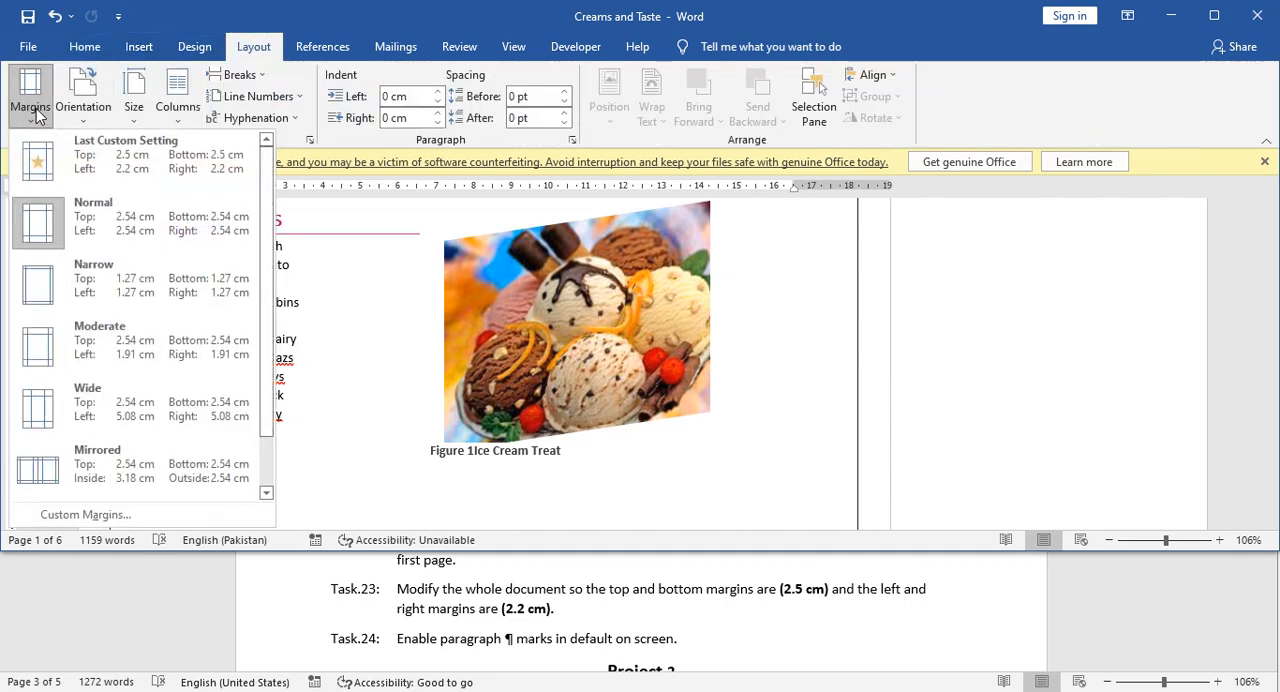
click(110, 516)
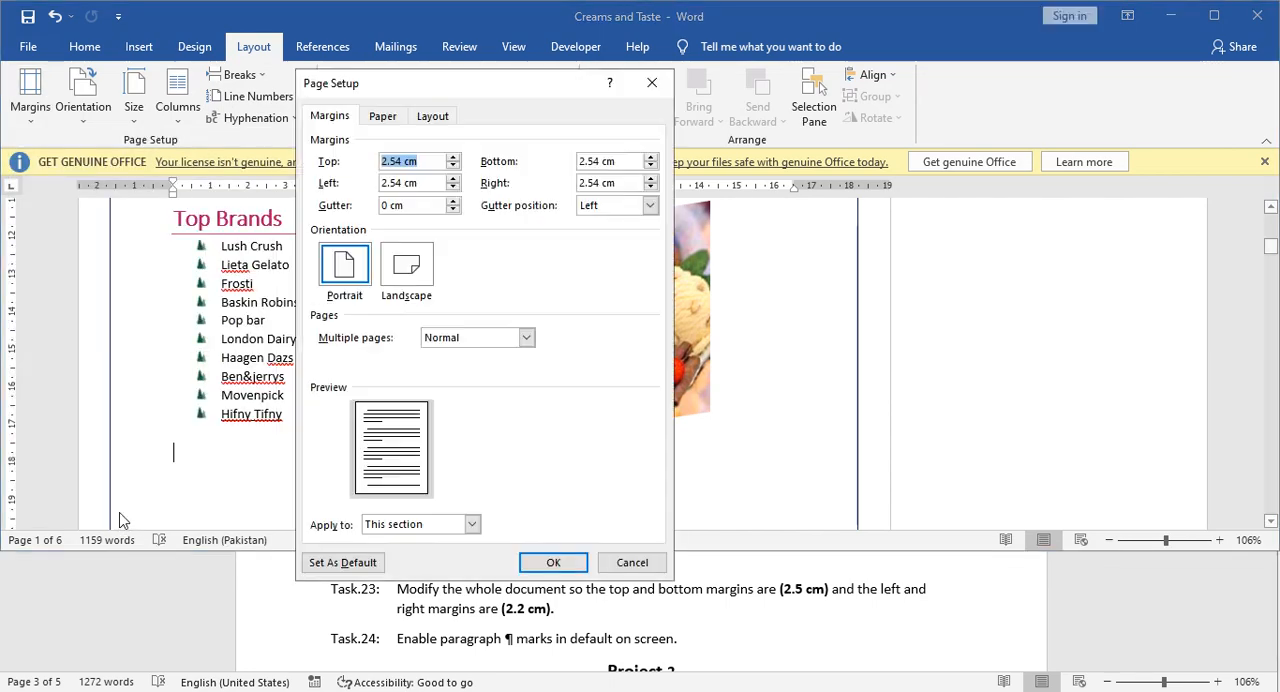
drag(388, 85, 390, 58)
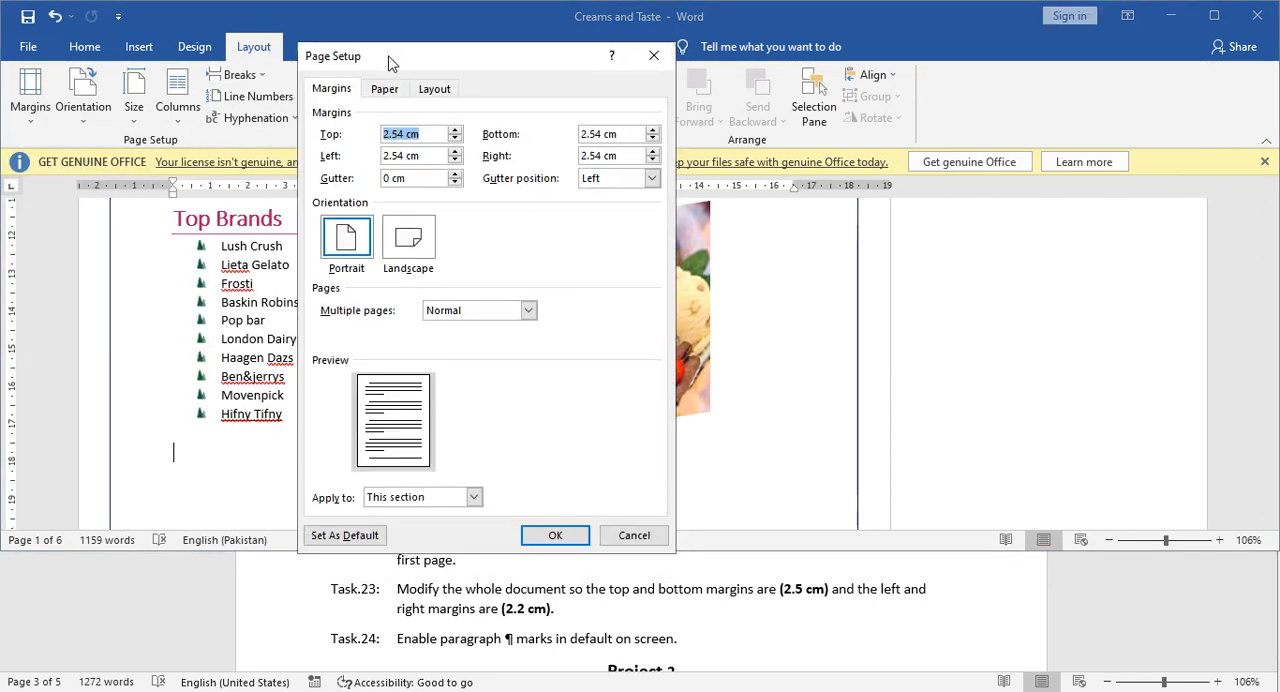
click(398, 135)
drag(405, 135, 372, 131)
text(2)
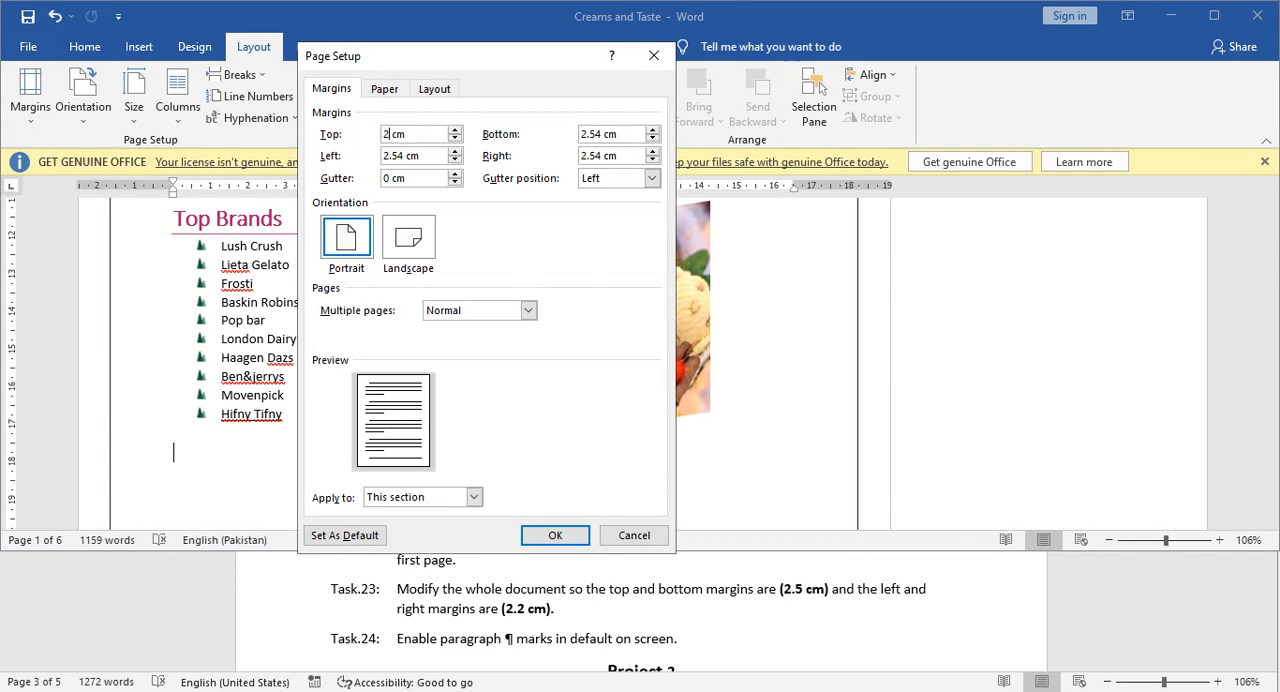
click(599, 134)
text(2)
click(601, 155)
key(BackSpace)
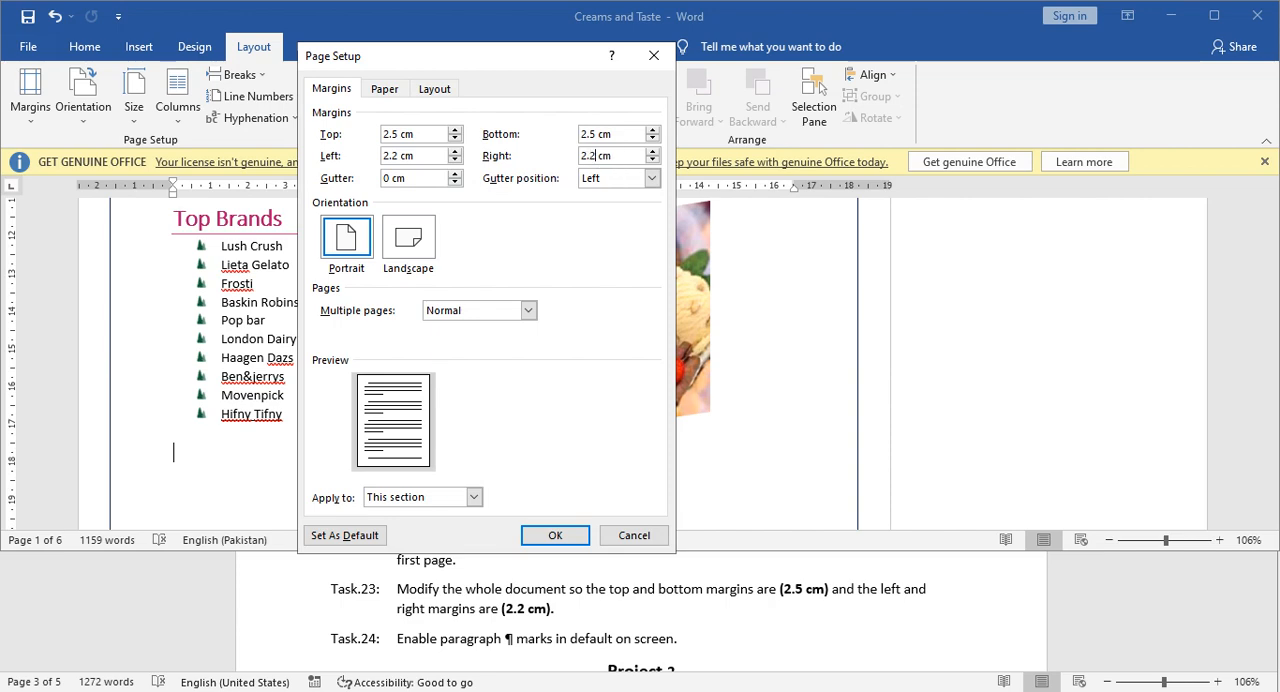
click(563, 536)
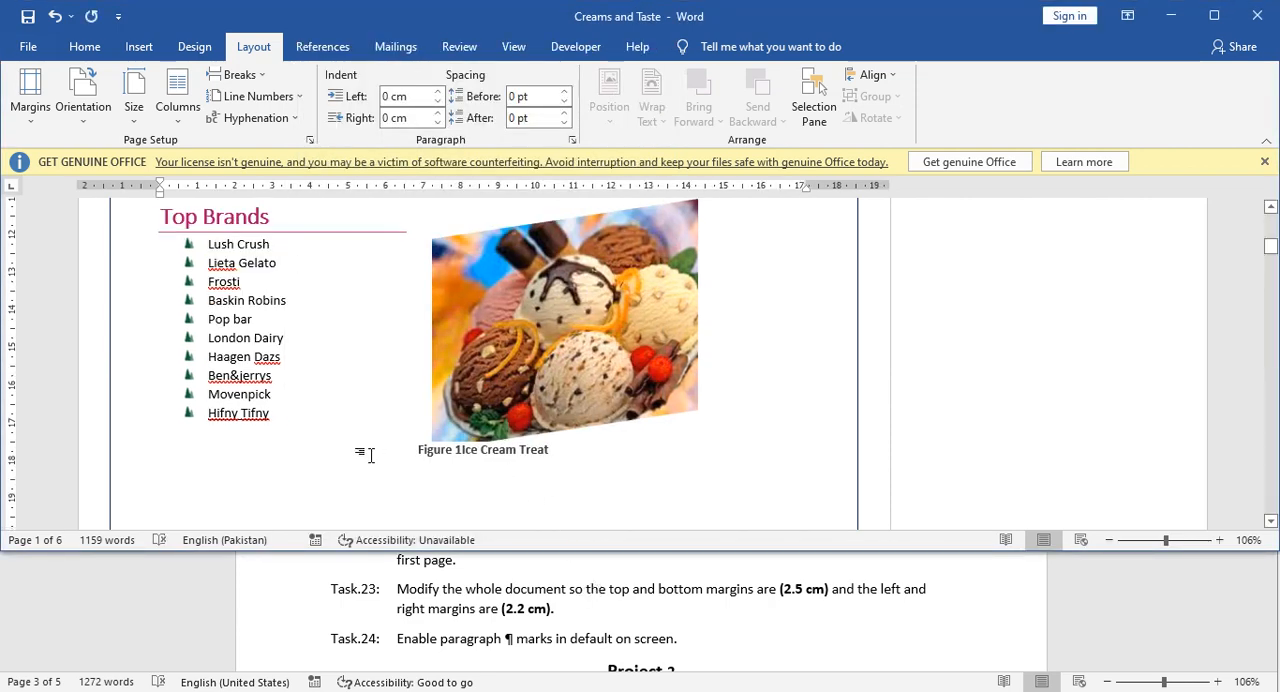
Read Task 24 in the Tasks document and set Word's display options to always show paragraph marks on screen.
scroll(587, 614, down, 1)
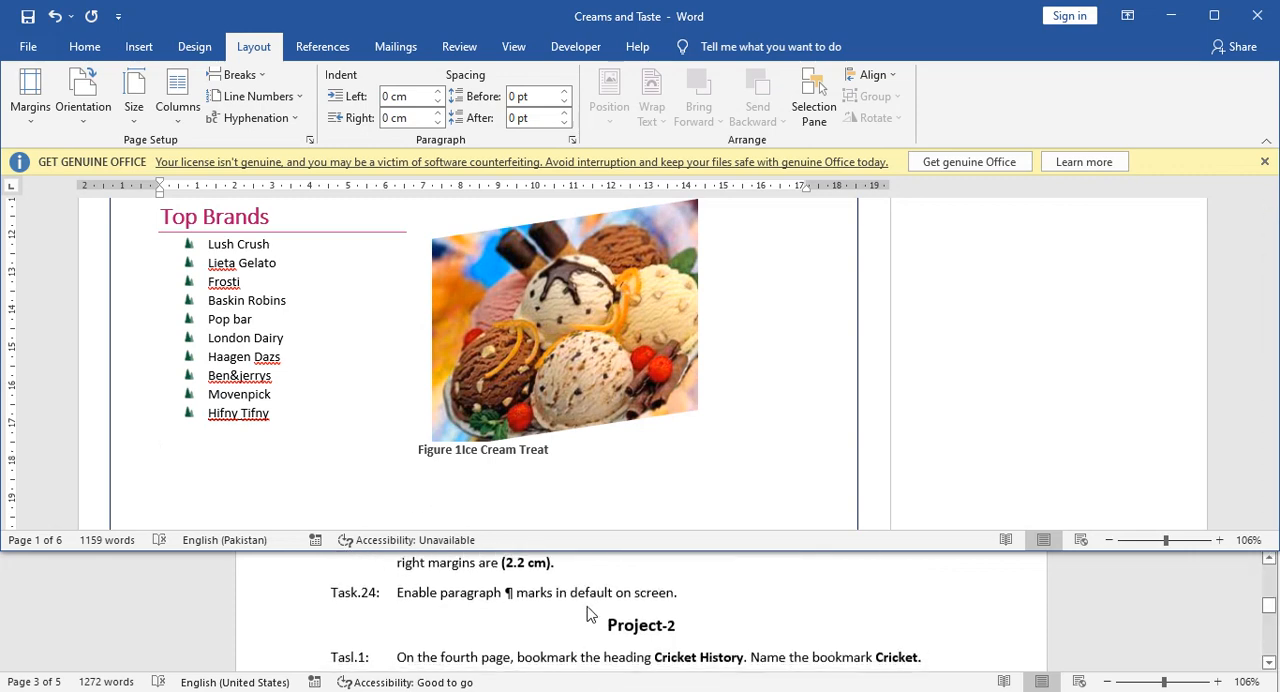
click(435, 612)
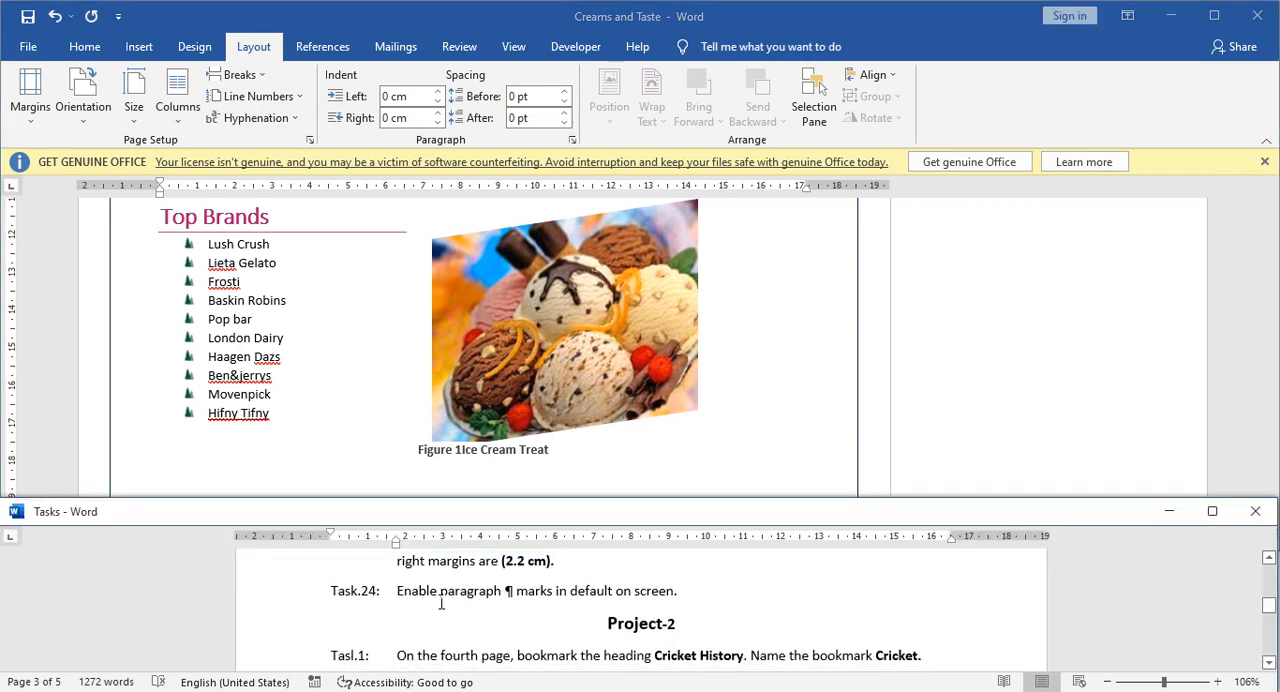
scroll(440, 605, up, 2)
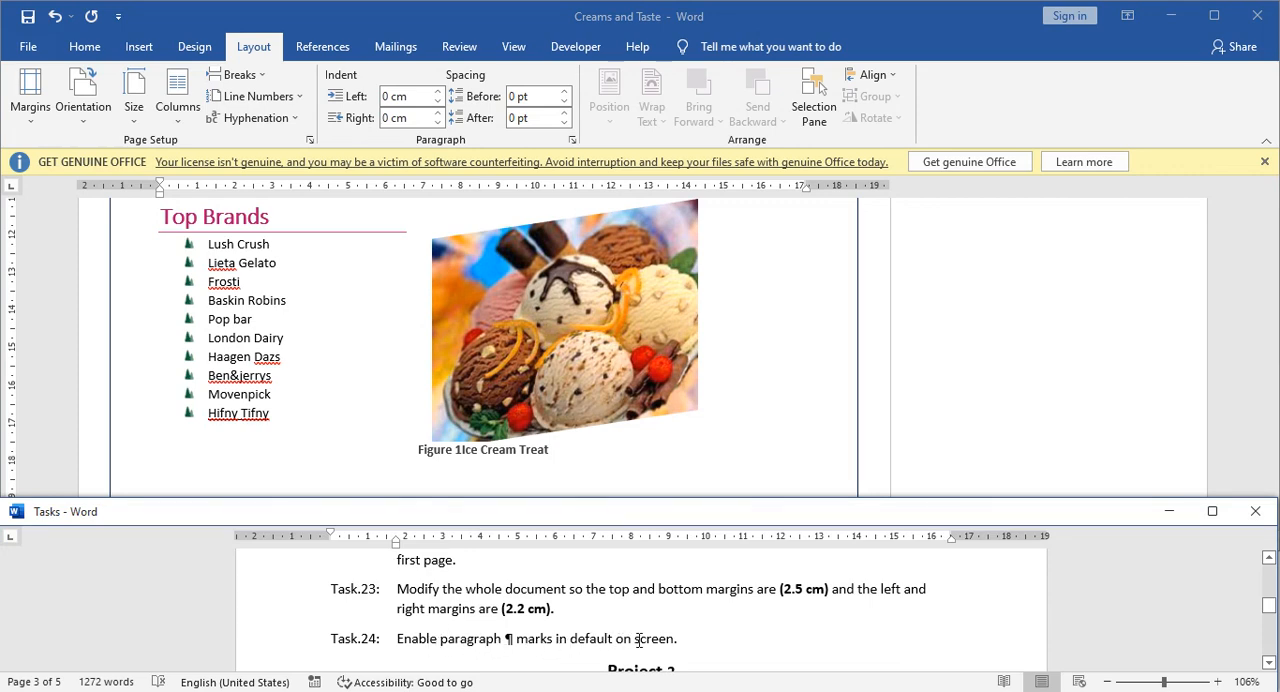
click(360, 426)
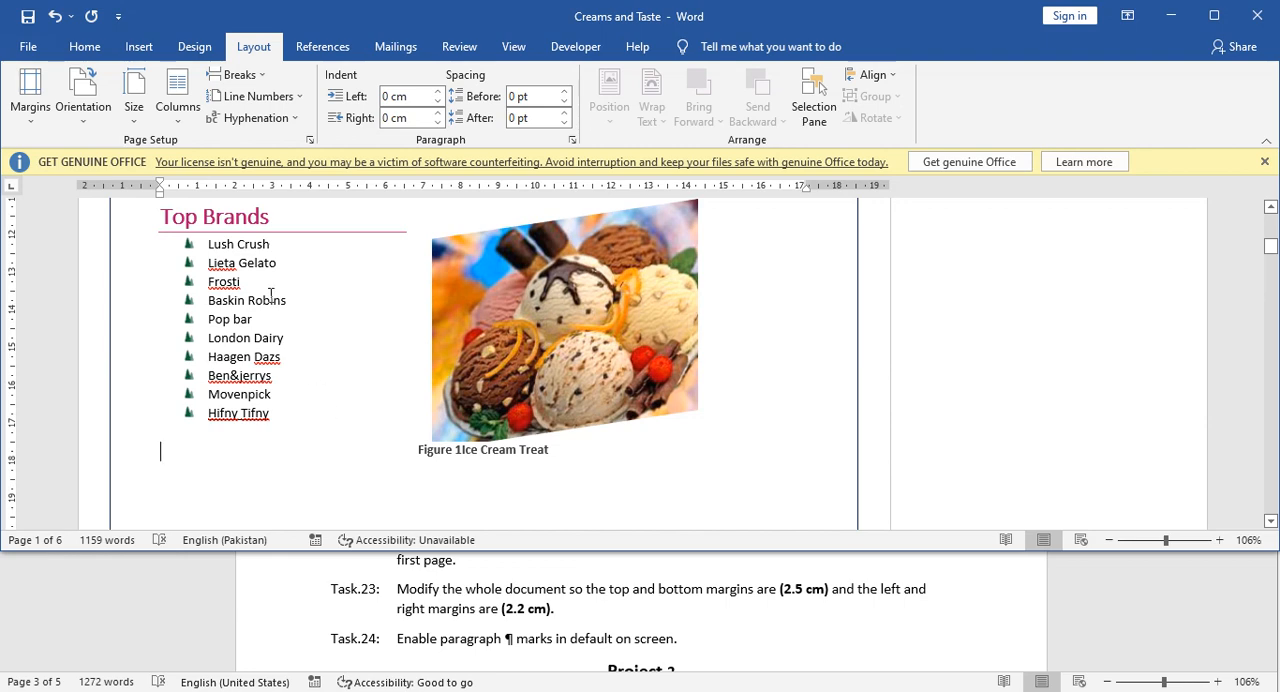
click(30, 47)
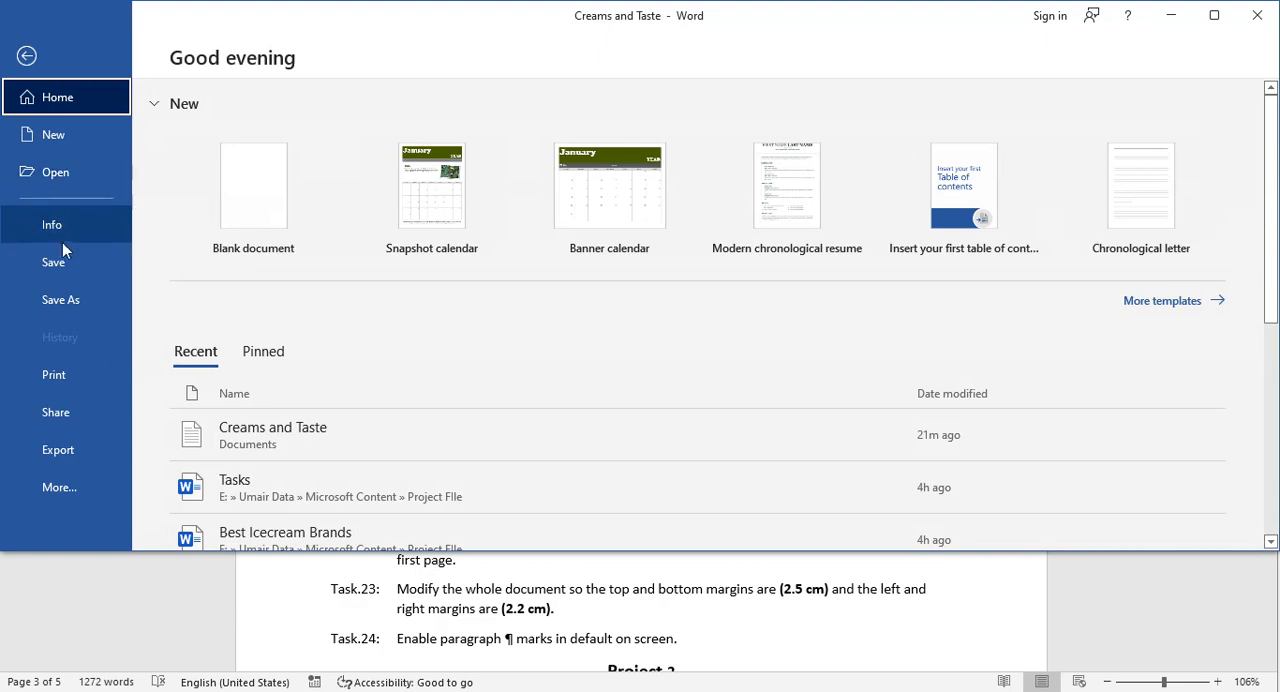
click(86, 488)
click(176, 618)
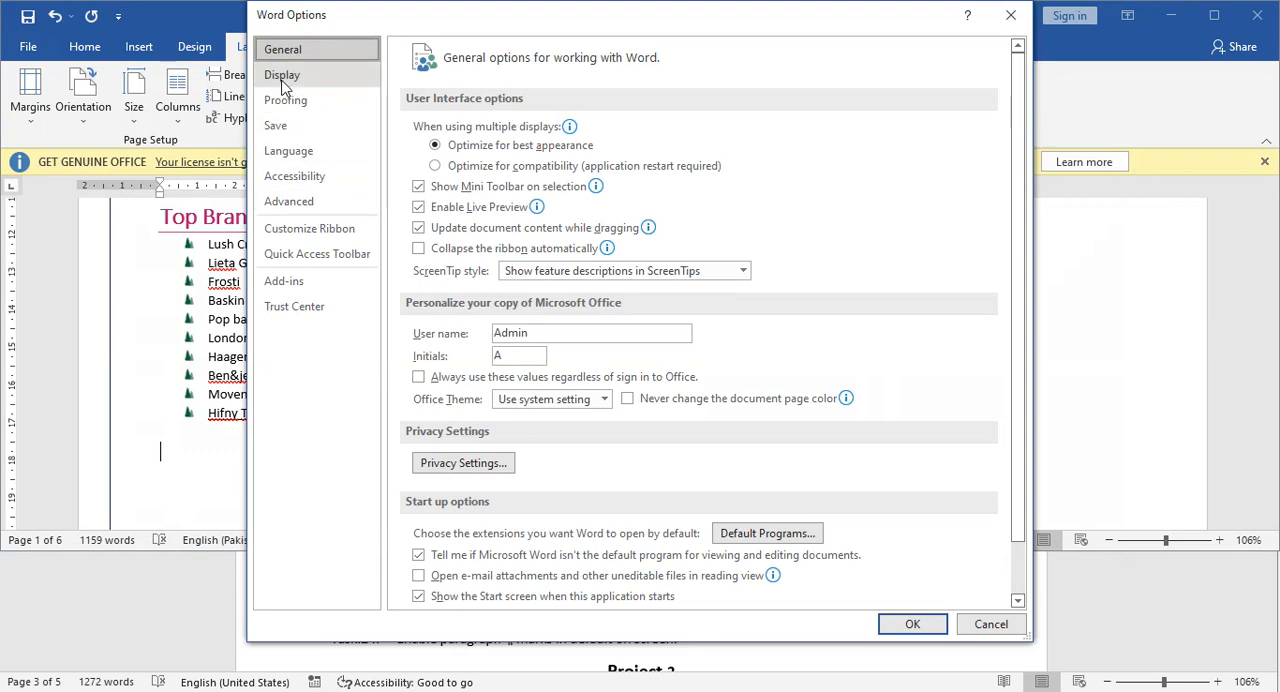
click(282, 80)
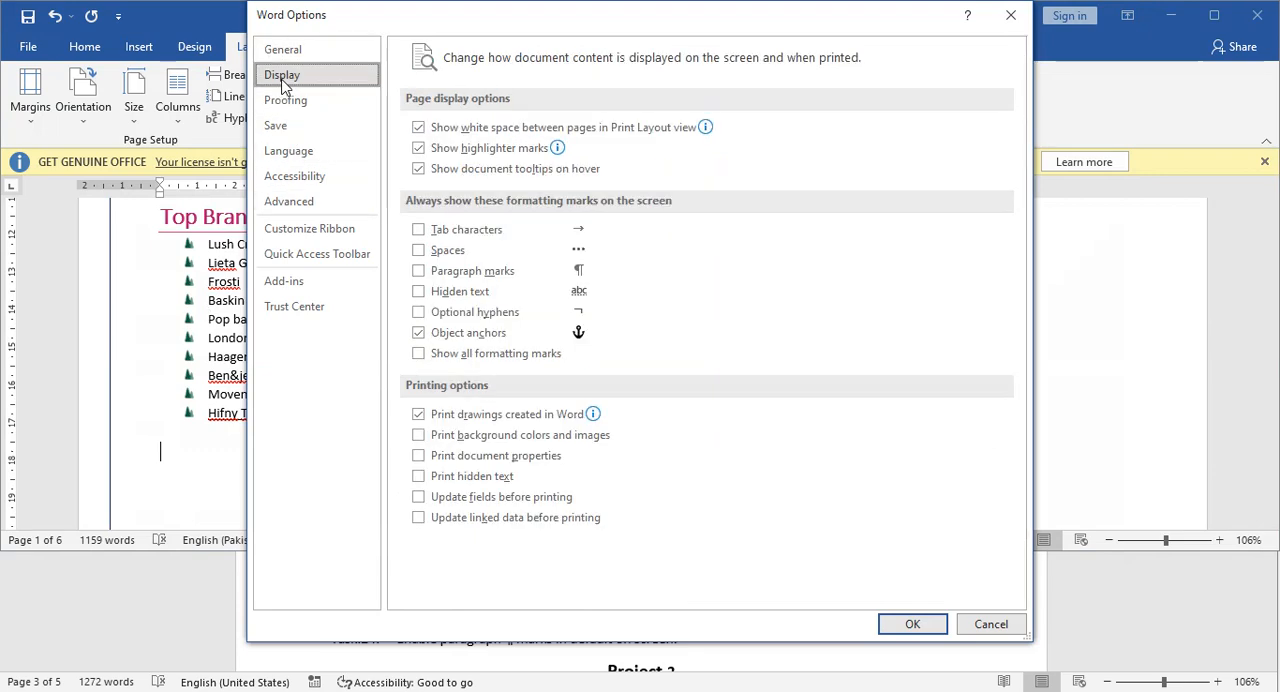
click(418, 272)
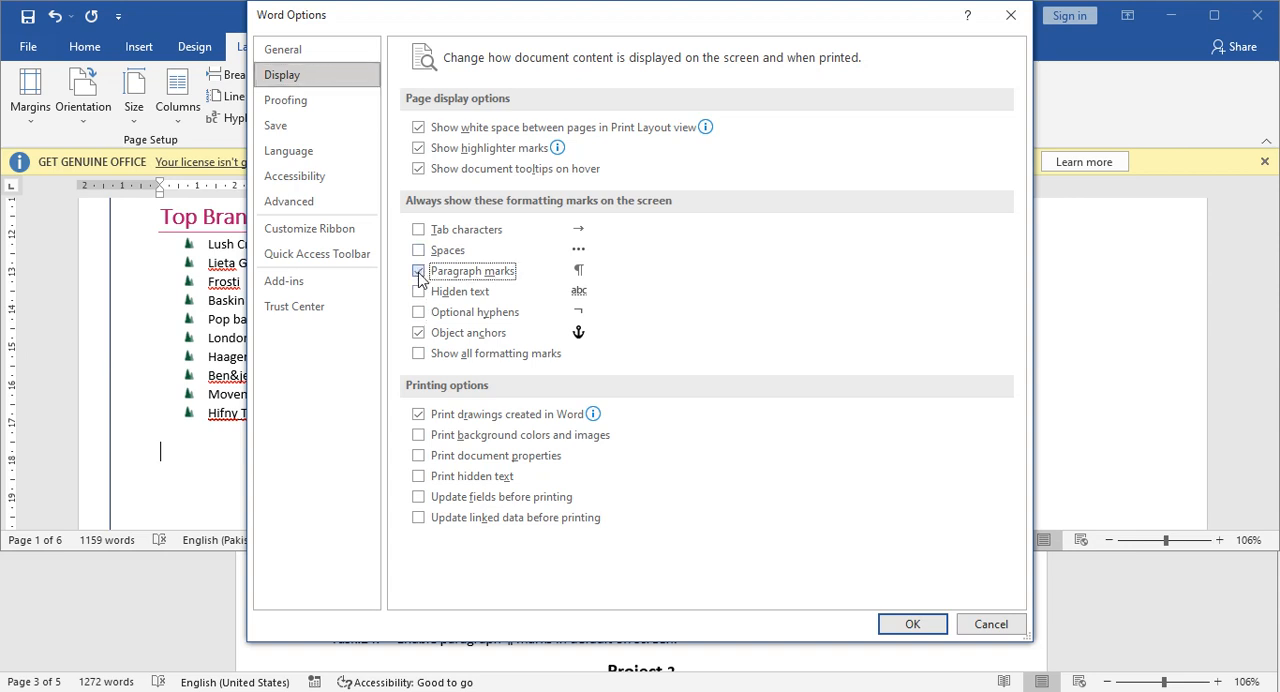
click(905, 624)
Look through the first two pages of Creams and Taste to check the paragraph marks and the page margins.
scroll(414, 431, up, 5)
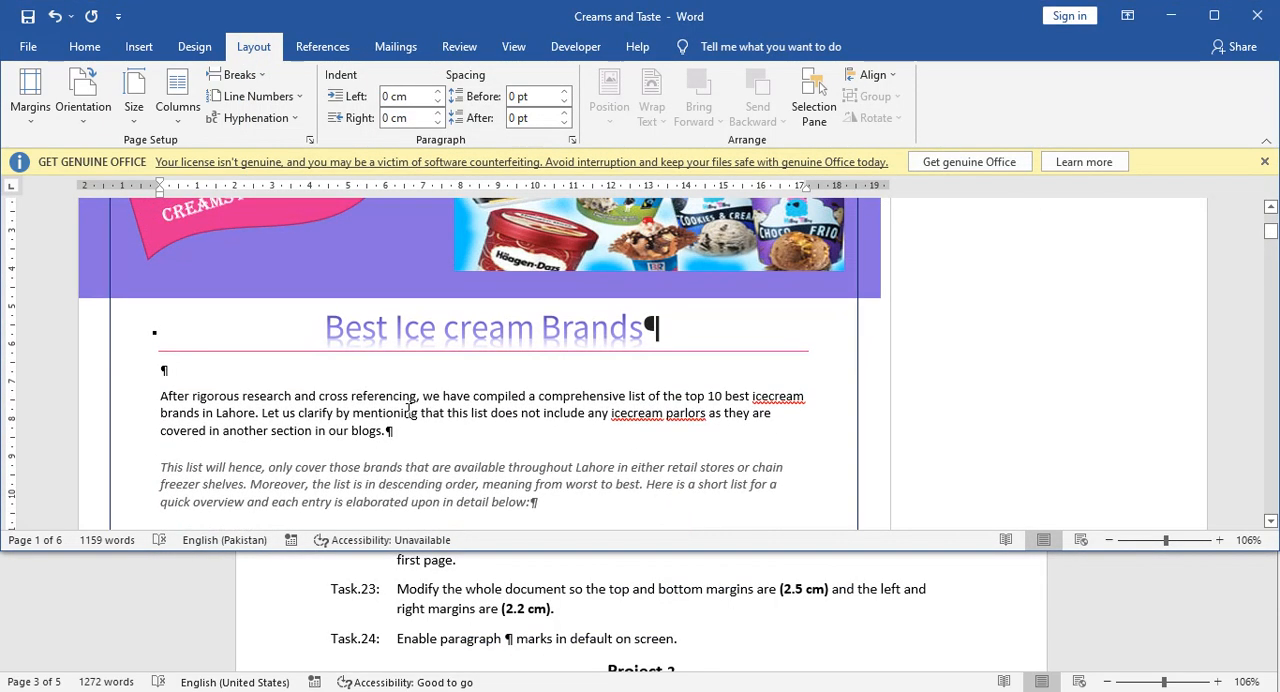
scroll(405, 408, down, 6)
scroll(408, 410, down, 10)
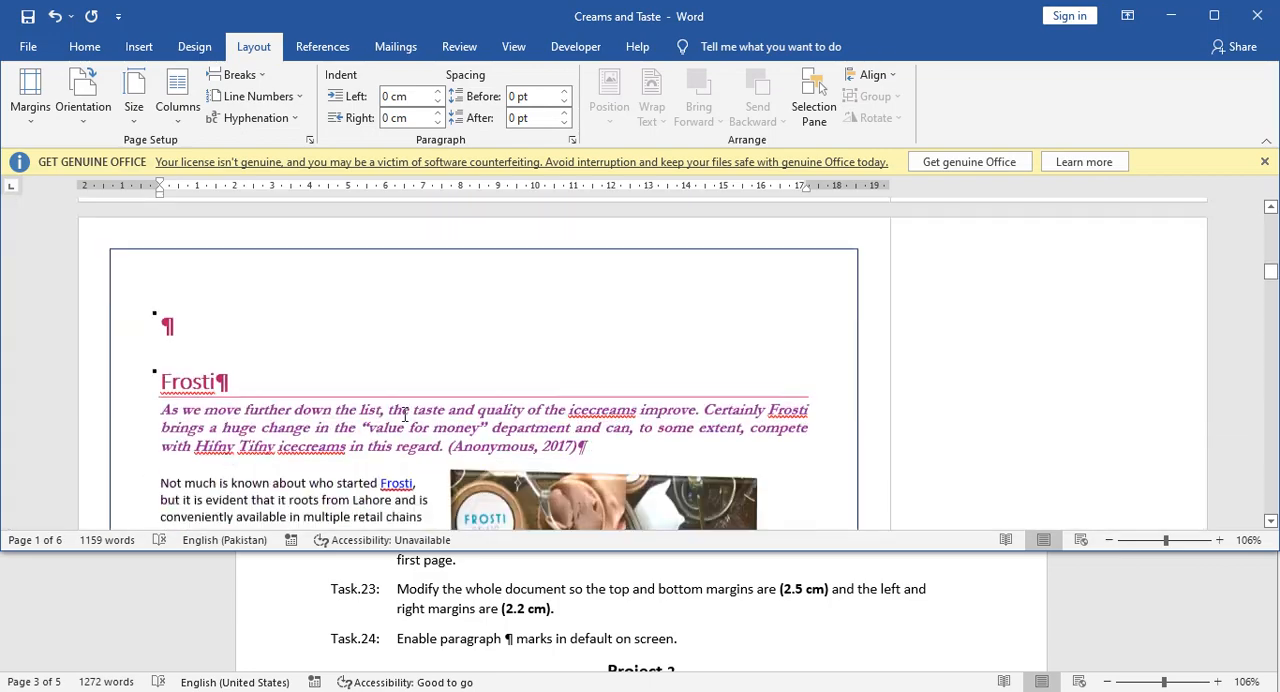
scroll(403, 414, up, 4)
click(331, 440)
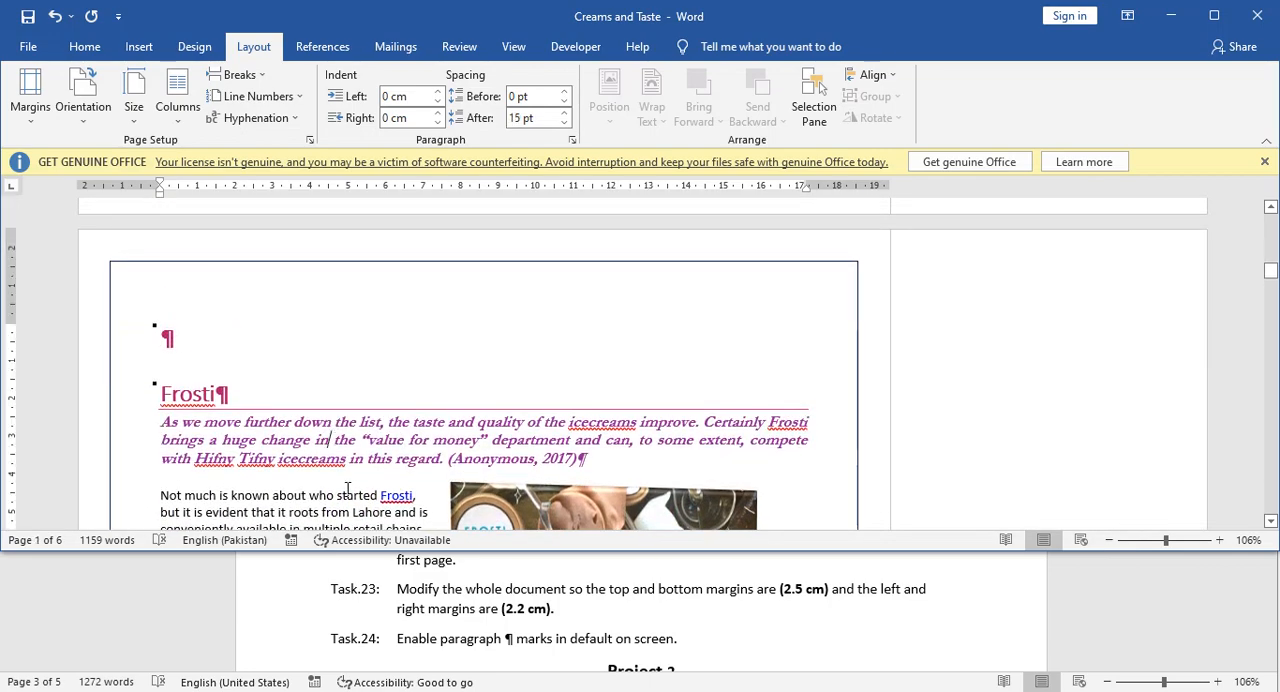
scroll(343, 476, down, 4)
click(334, 436)
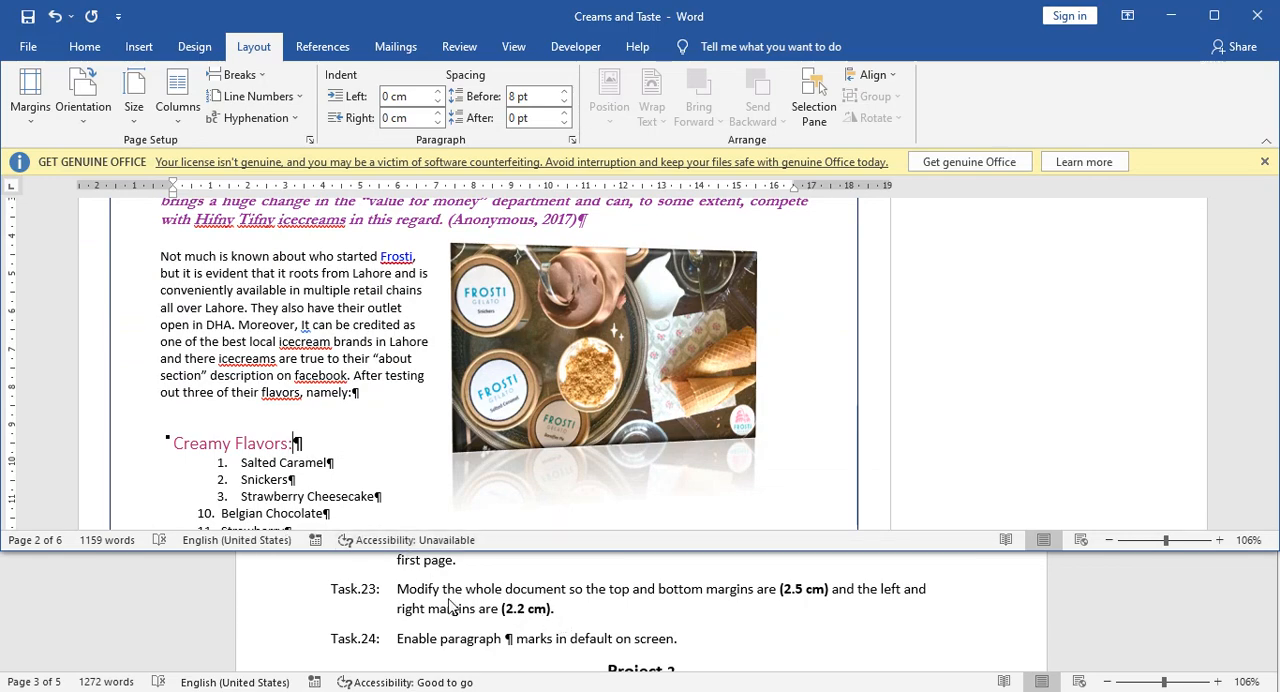
scroll(357, 450, up, 10)
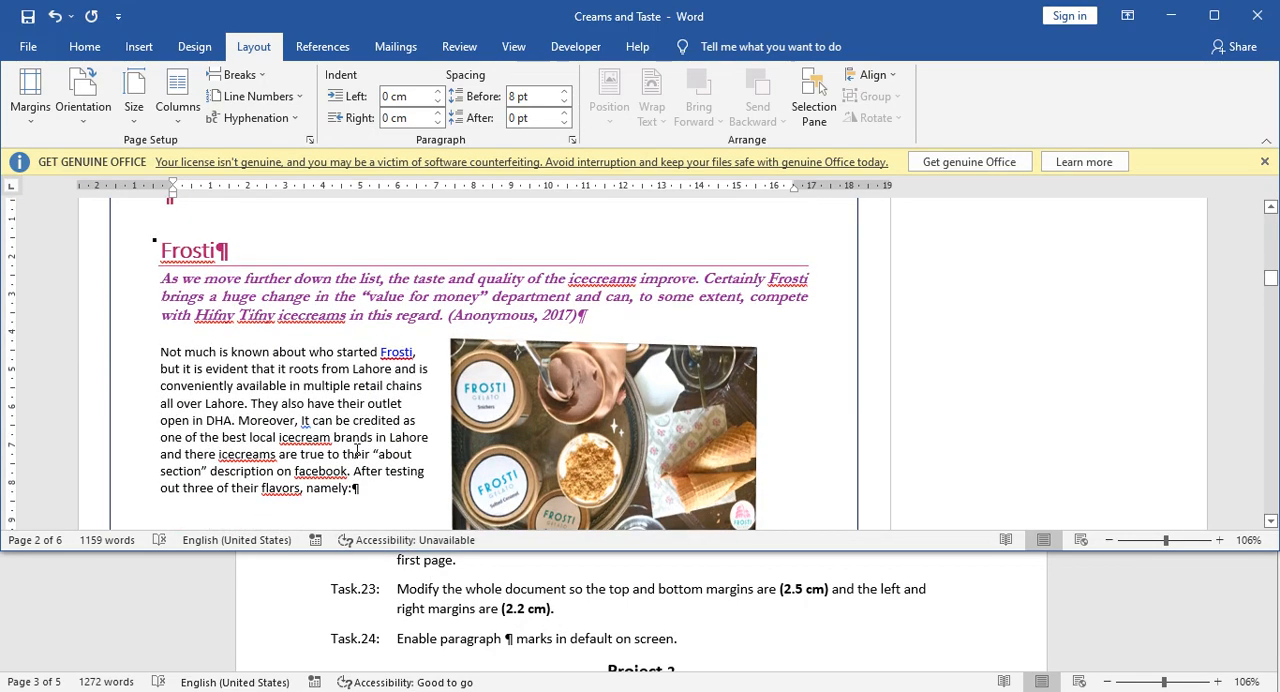
scroll(349, 452, up, 3)
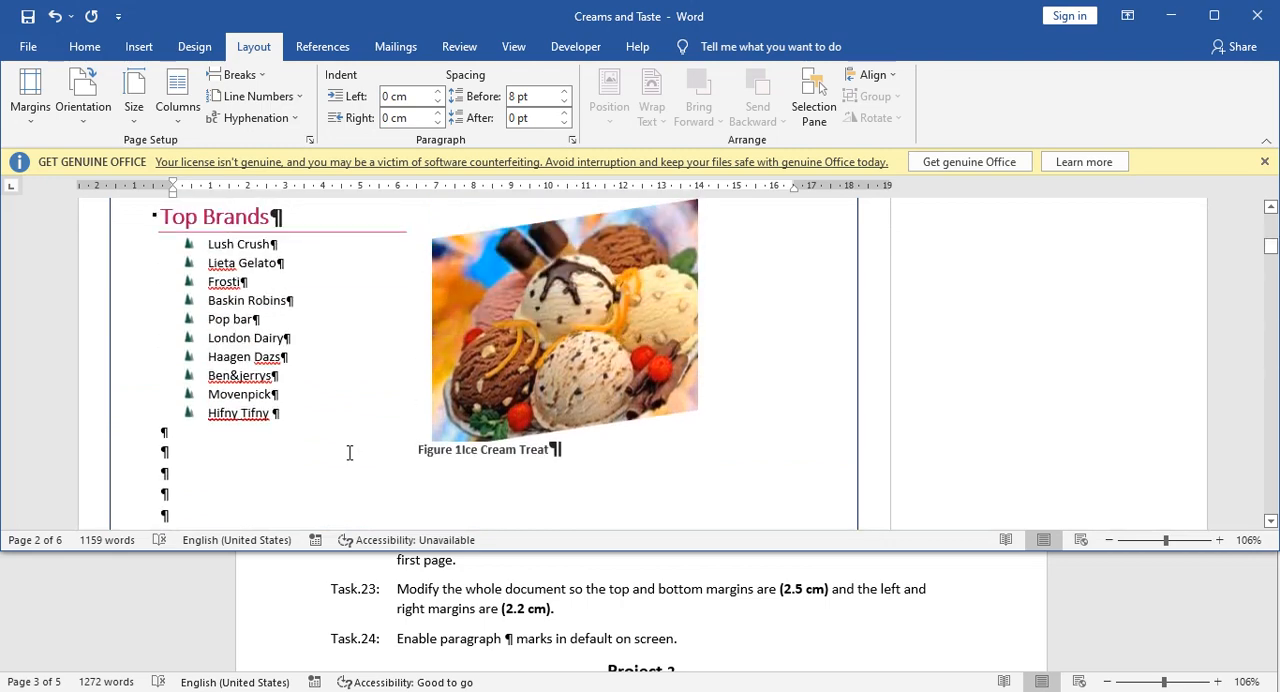
scroll(349, 458, up, 3)
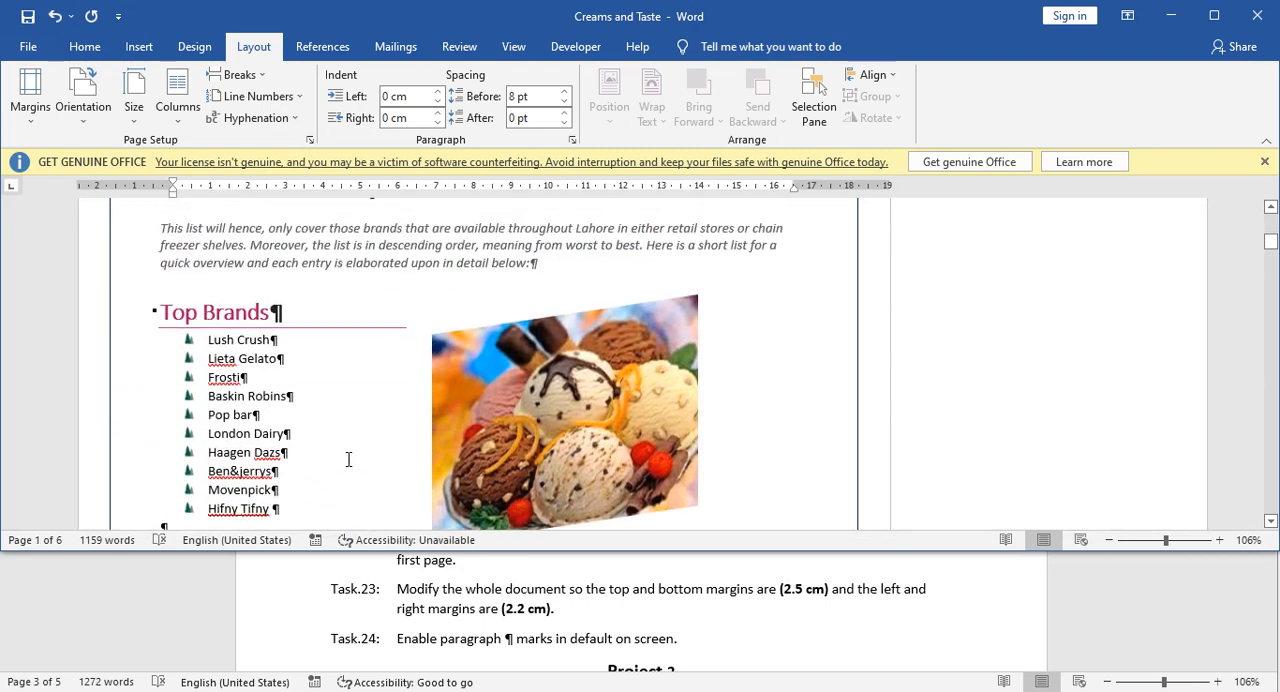
scroll(360, 466, down, 15)
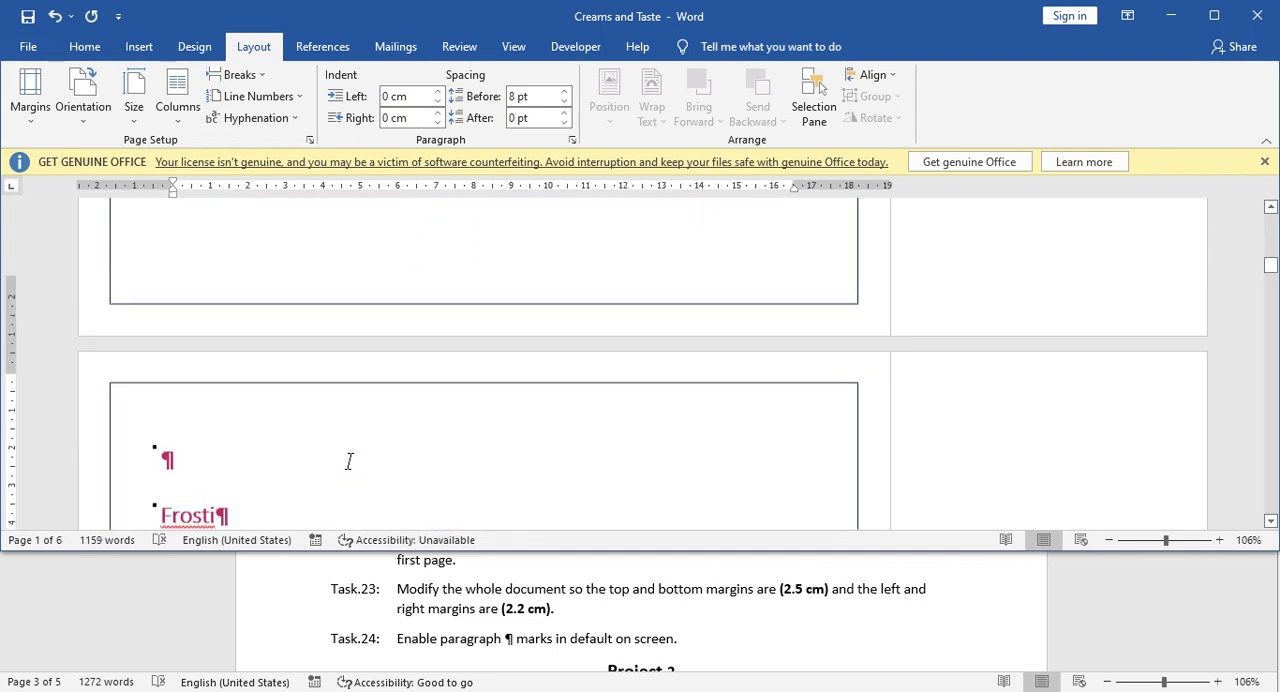